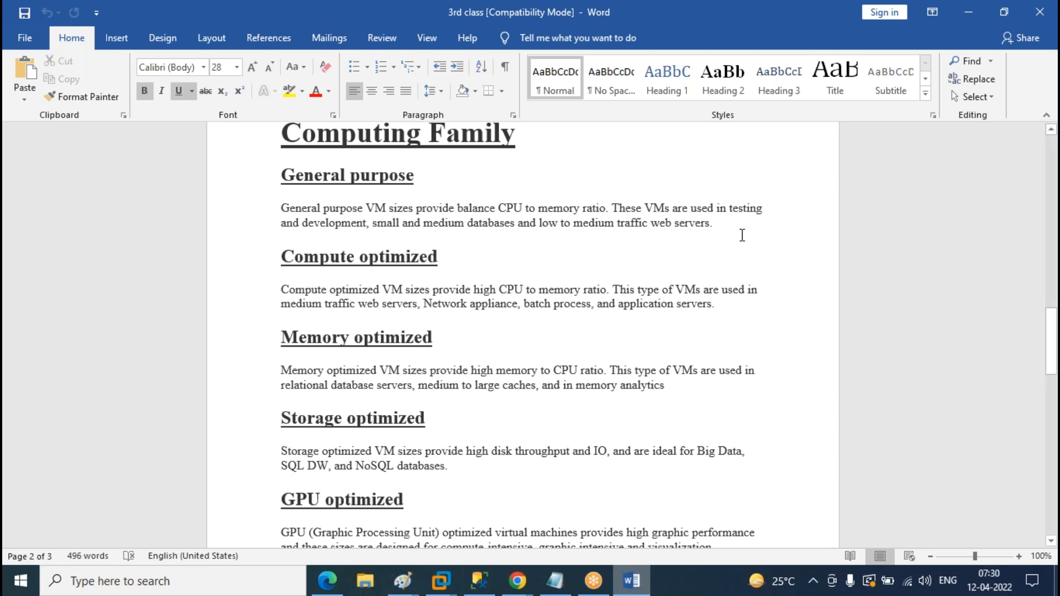
- Highlight the General purpose heading and its paragraph in the Computing Family section
click(714, 217)
drag(714, 216, 281, 175)
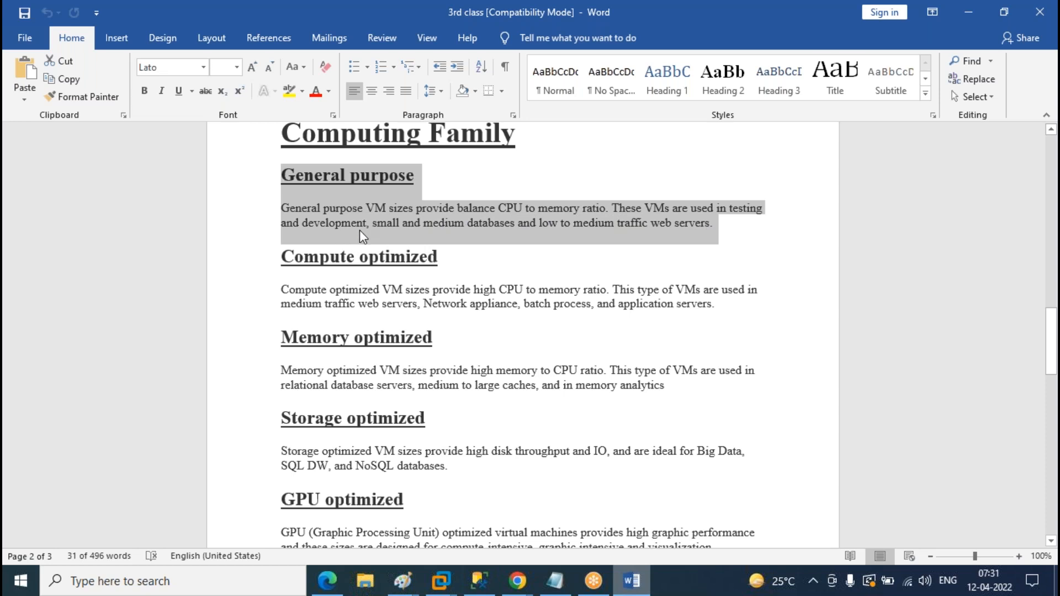
click(449, 177)
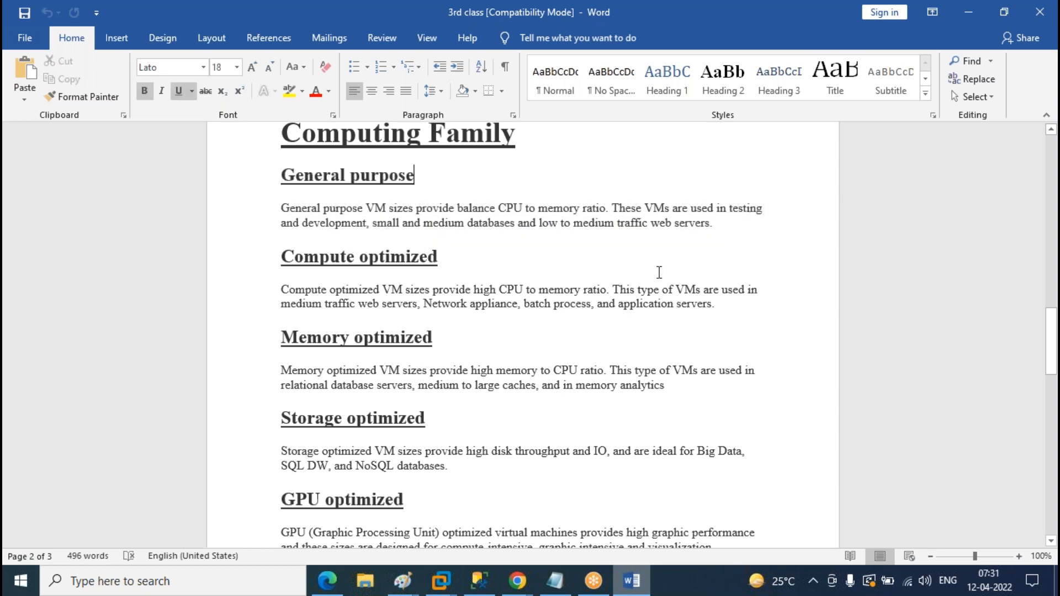
drag(717, 227, 307, 189)
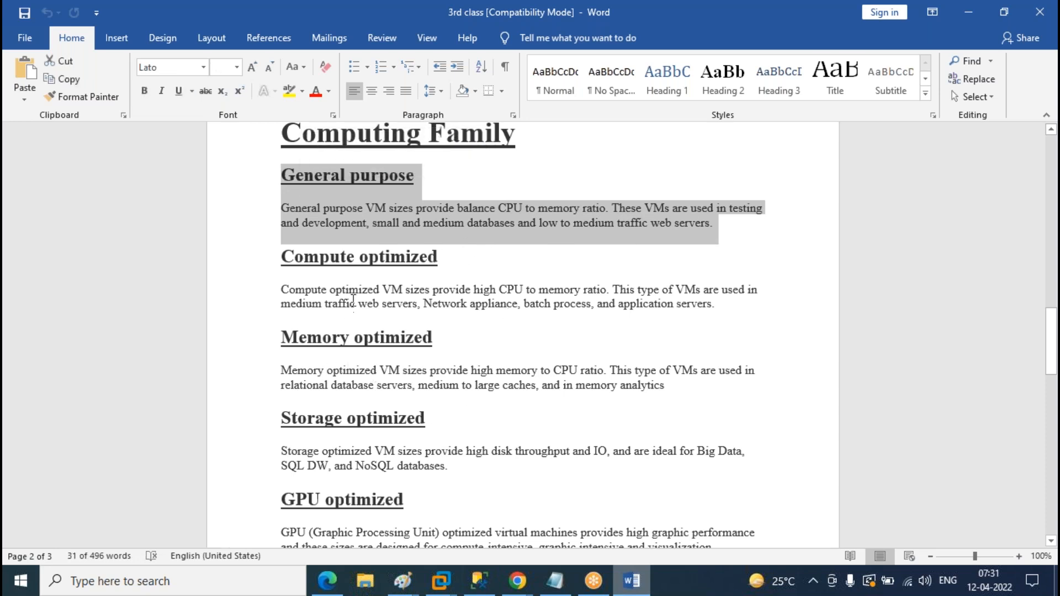
click(453, 174)
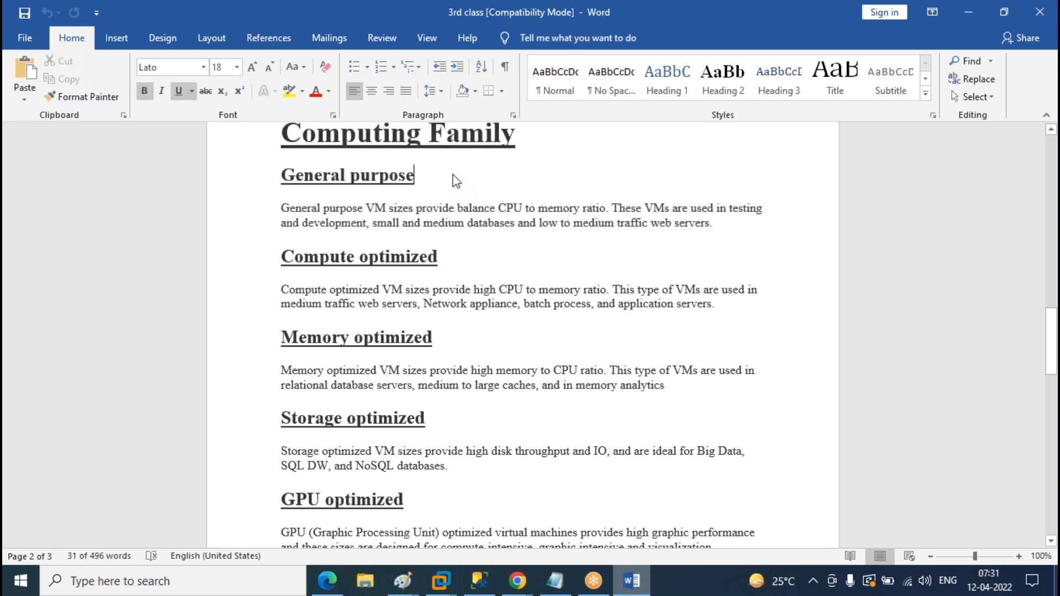
drag(744, 227, 292, 171)
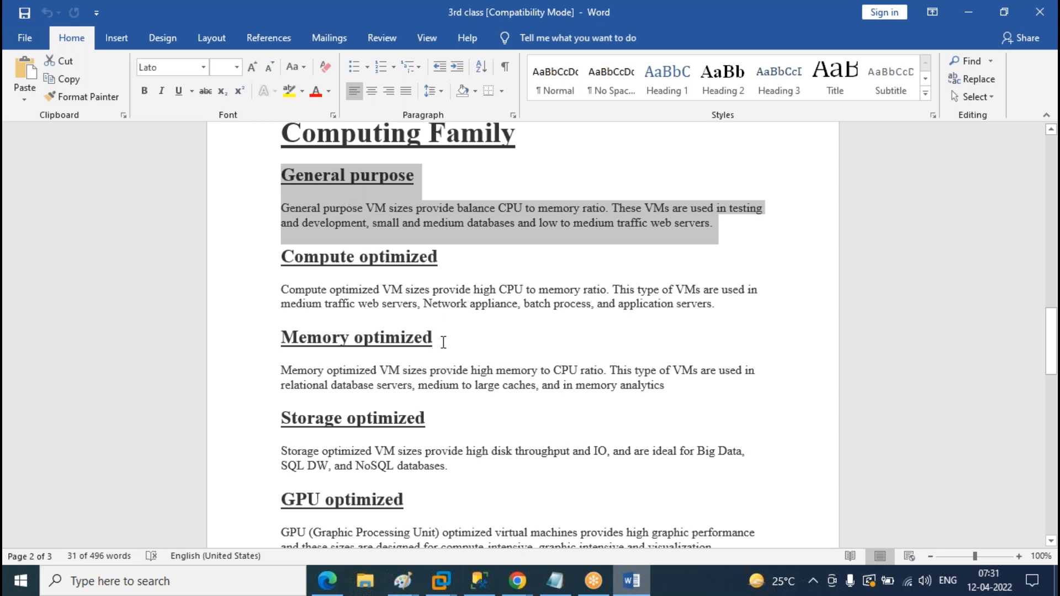
- Highlight the Memory optimized section and compare it with the General purpose section
drag(682, 384, 281, 336)
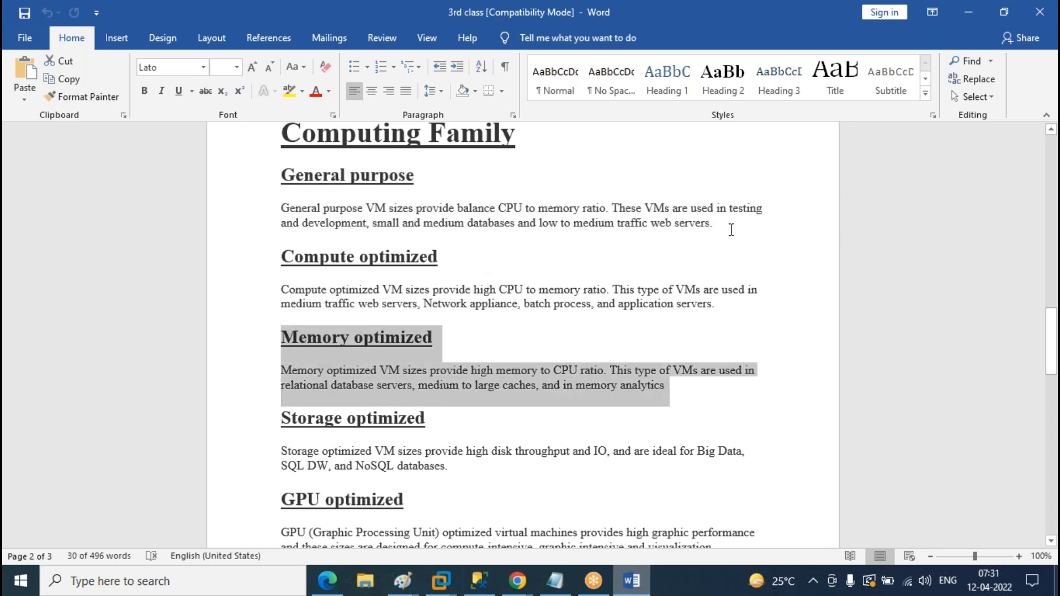
drag(717, 224, 281, 175)
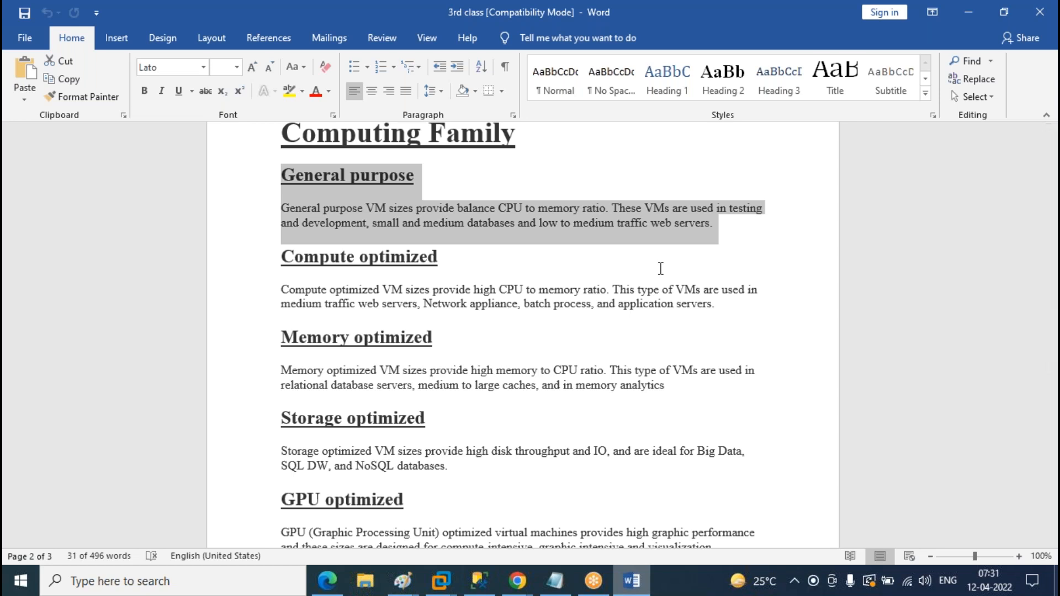
click(729, 242)
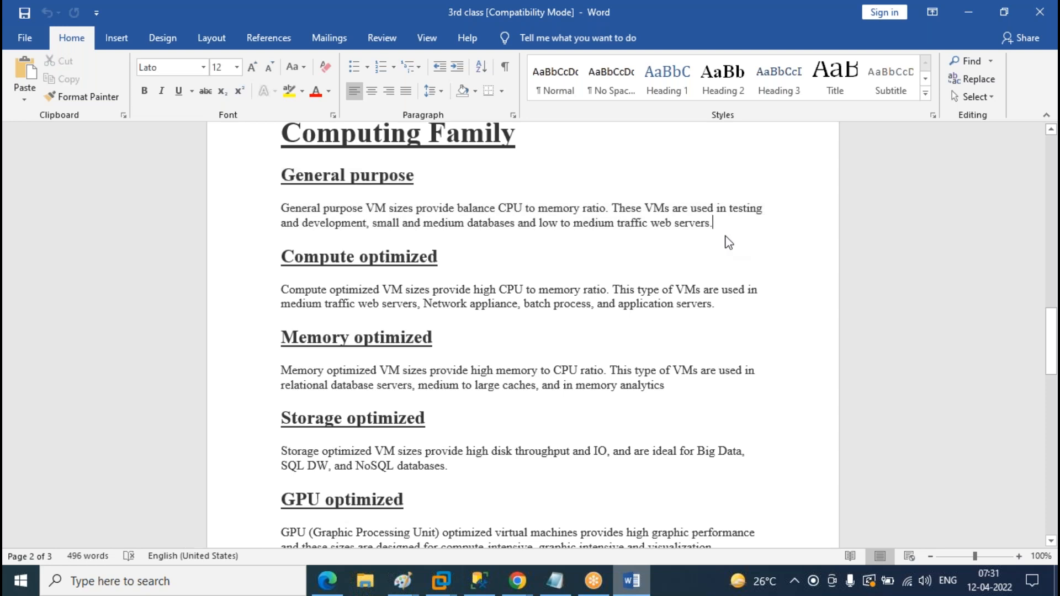
- Highlight the General purpose, Compute optimized, Memory optimized and Storage optimized sections one after another
drag(717, 229, 286, 175)
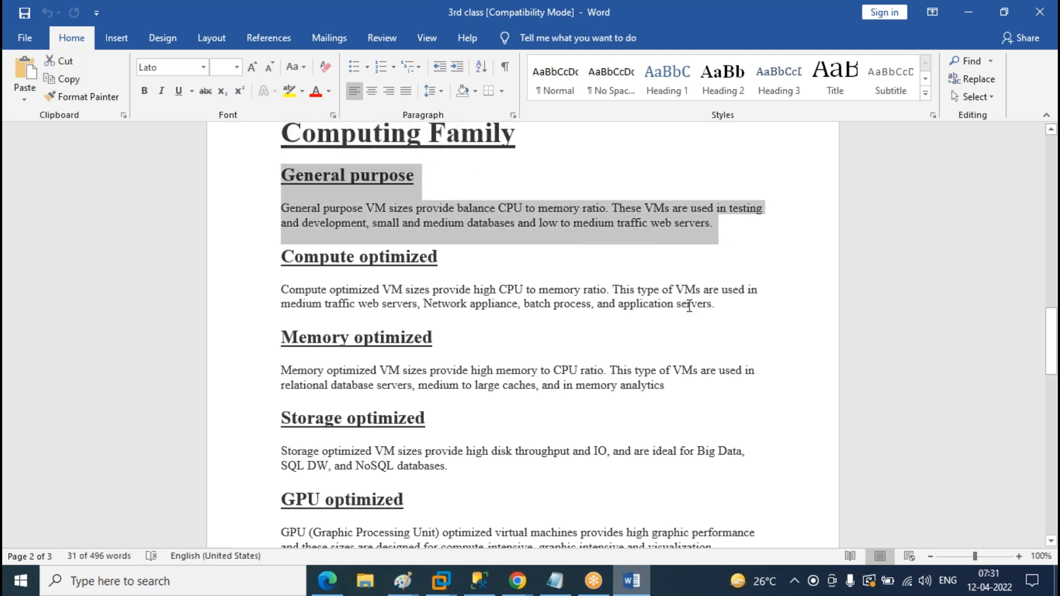
drag(713, 303, 301, 261)
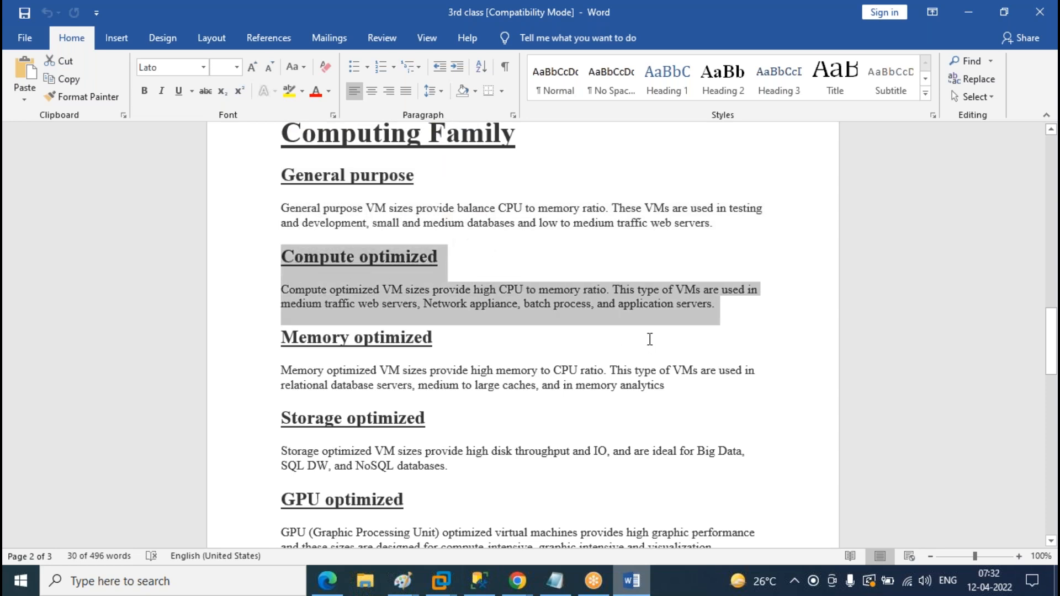
drag(691, 389, 296, 331)
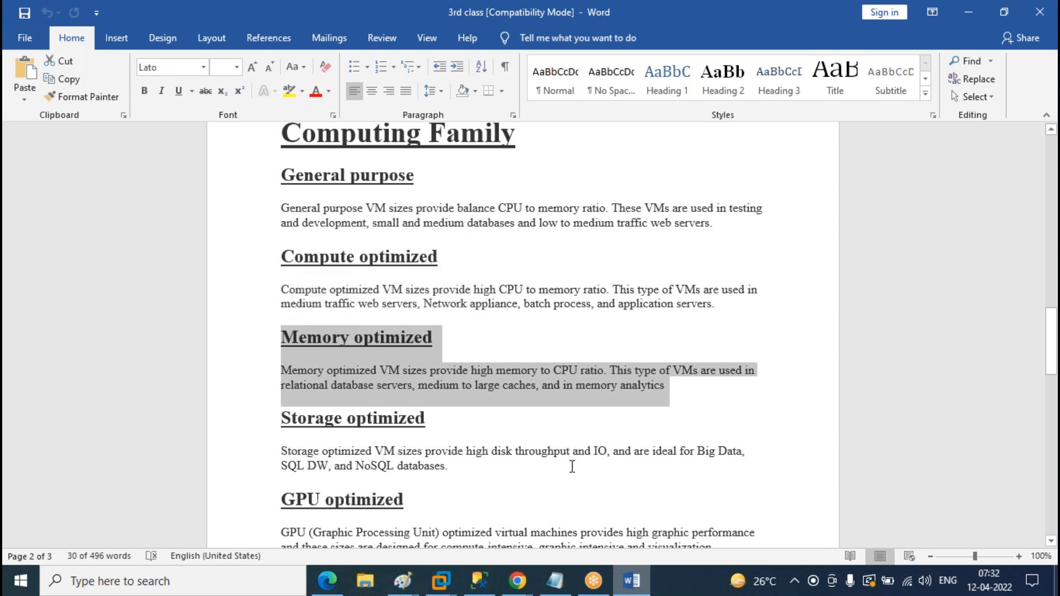
drag(459, 468, 297, 429)
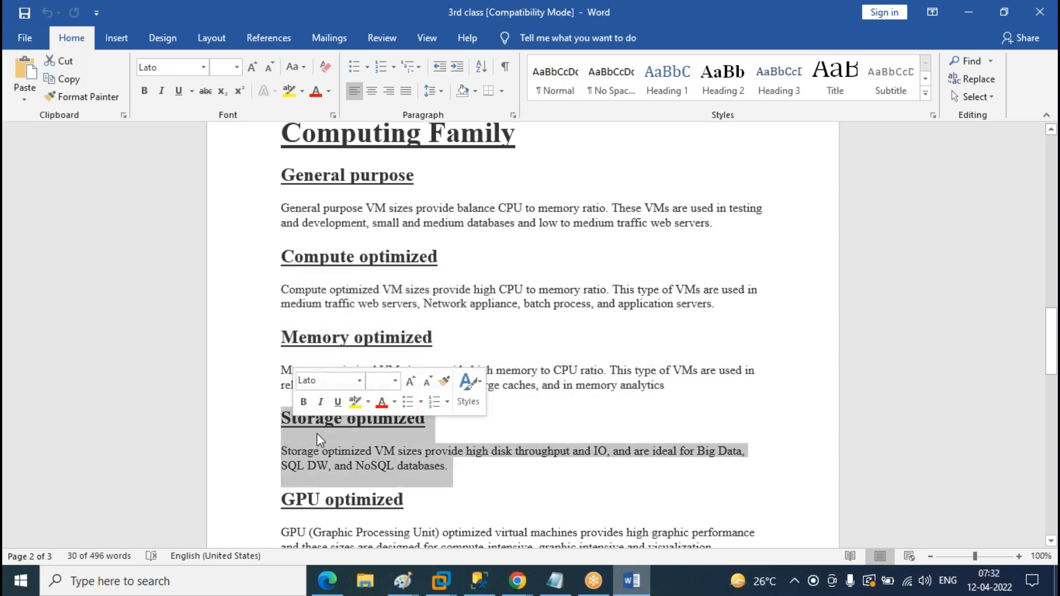
- Highlight the Storage optimized heading together with its paragraph on disk throughput and IO
scroll(489, 397, down, 1)
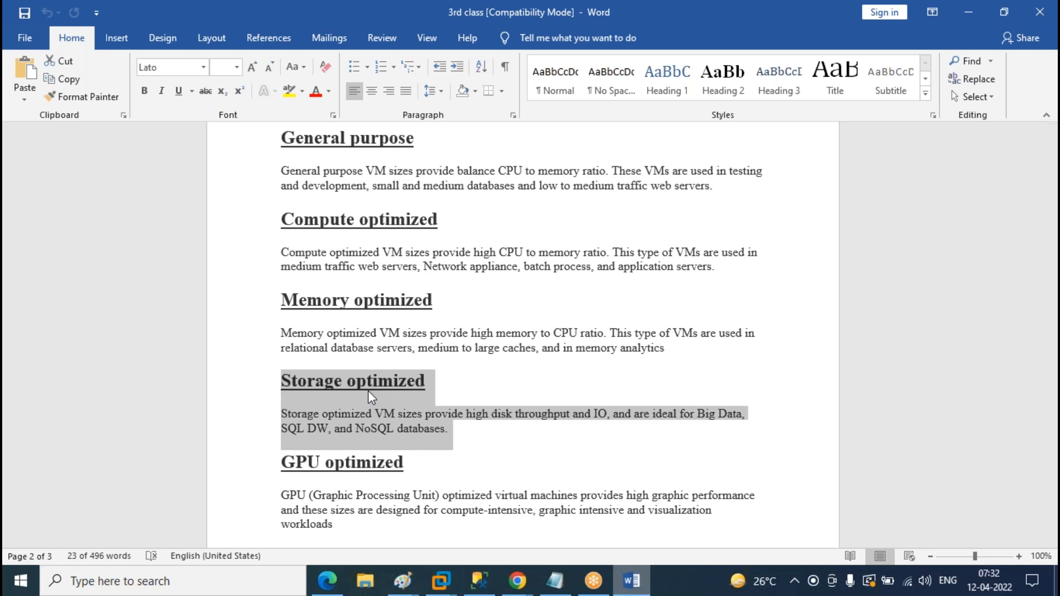
click(470, 394)
drag(457, 429, 295, 382)
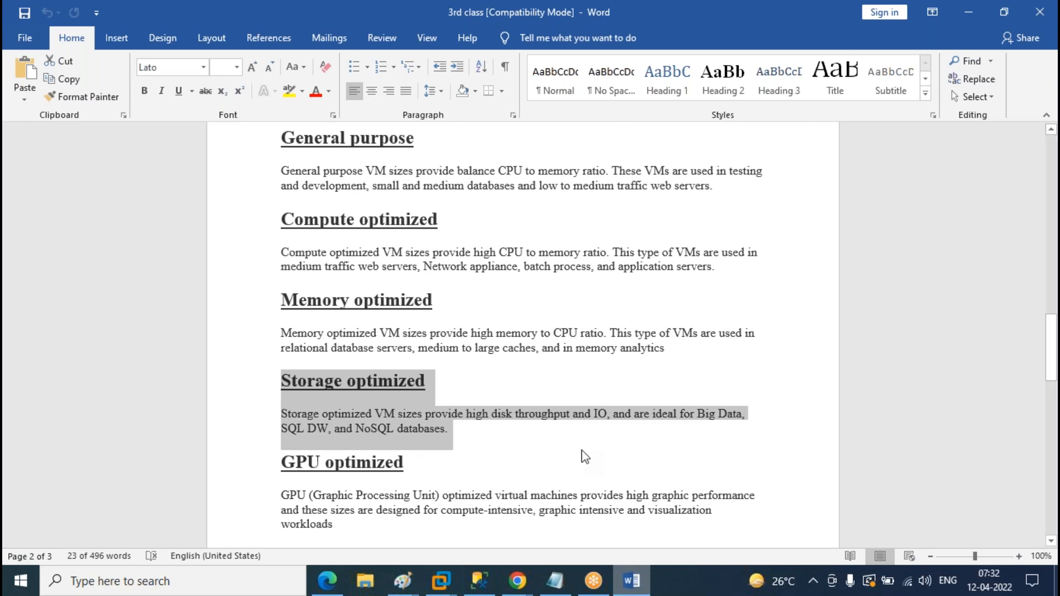
click(465, 433)
drag(465, 434, 278, 390)
- Highlight the GPU optimized heading and its paragraph, and clear the selection
scroll(570, 385, down, 3)
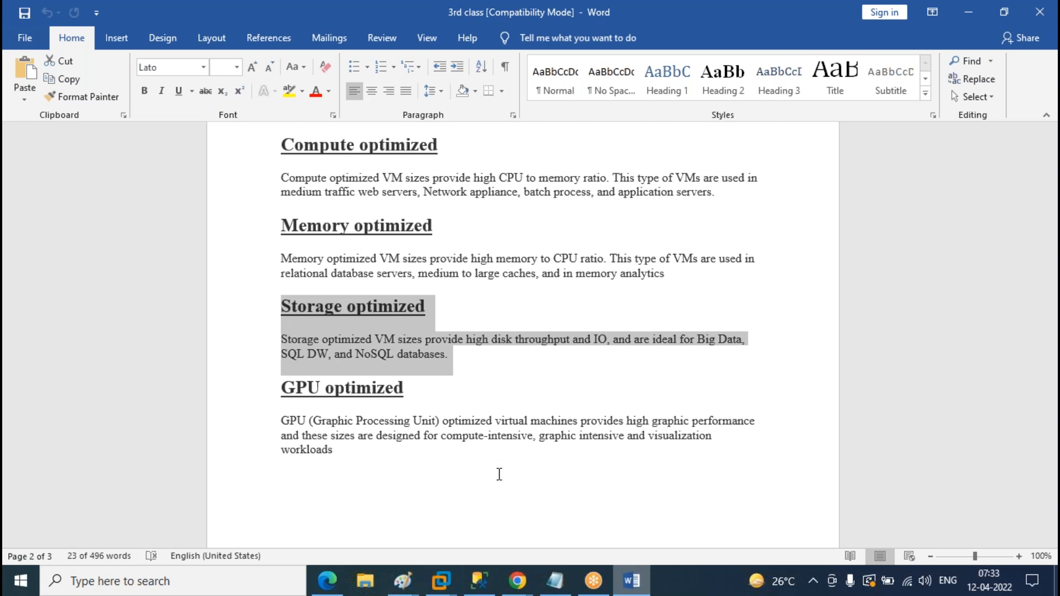
drag(414, 482, 264, 395)
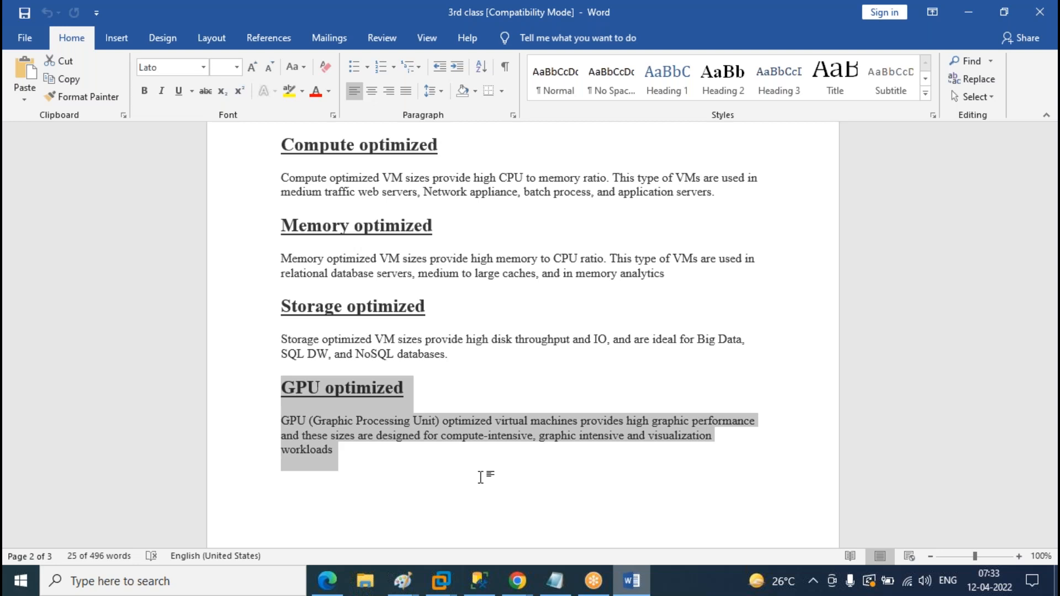
click(436, 479)
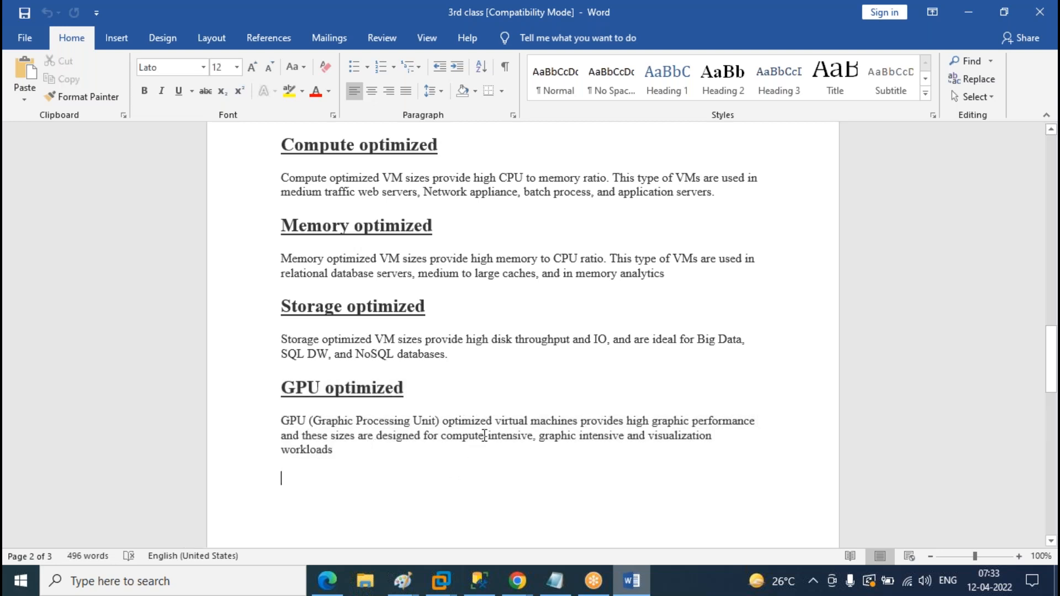
- Go back to the Memory optimized, General purpose and Compute optimized sections and highlight each to compare their CPU-to-memory ratios
scroll(535, 448, up, 3)
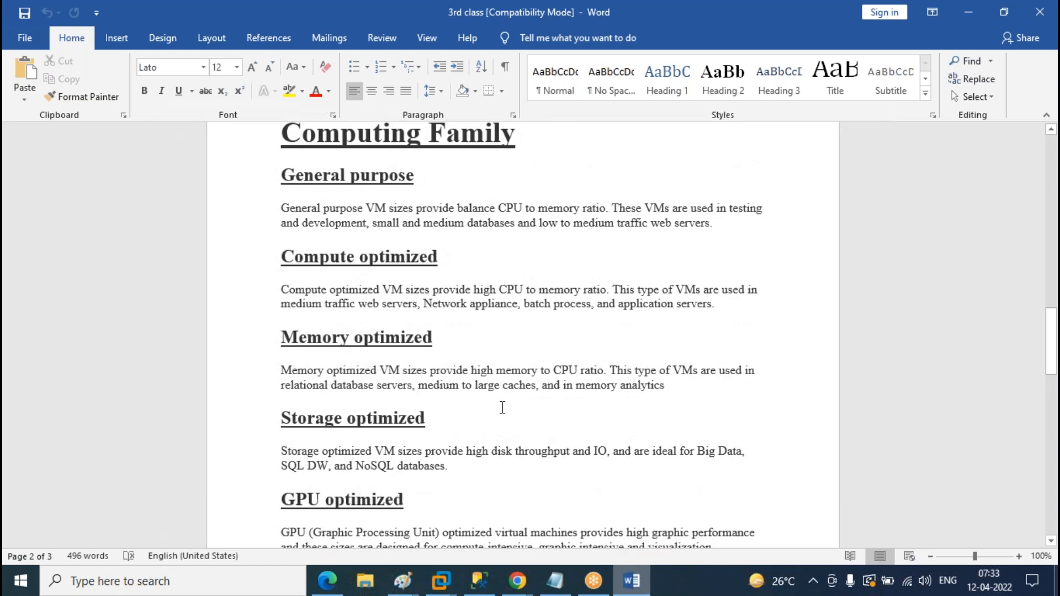
drag(676, 389, 279, 335)
drag(727, 225, 280, 174)
drag(735, 308, 279, 255)
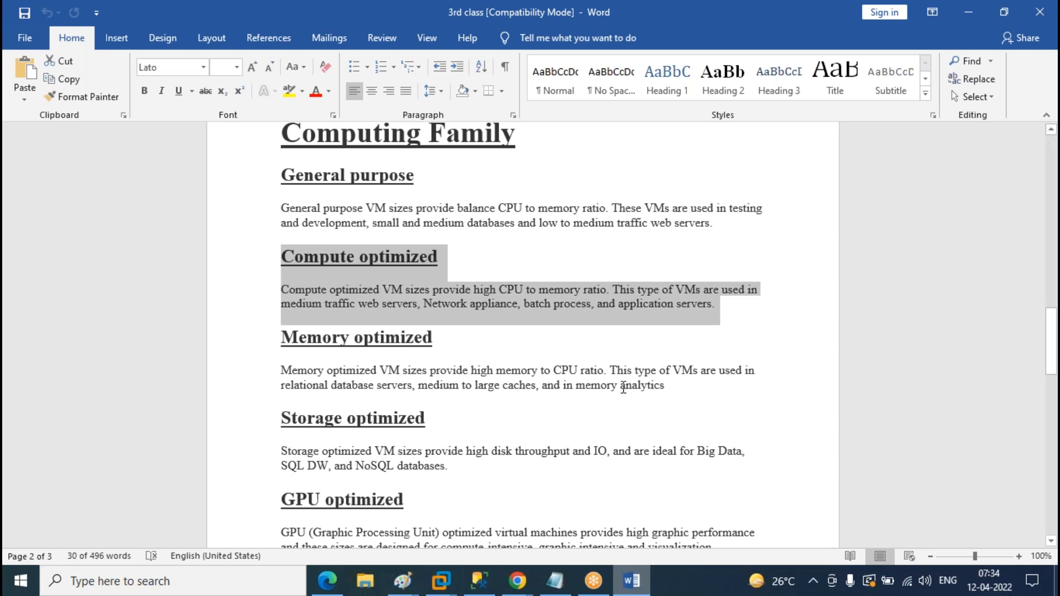
drag(623, 388, 267, 334)
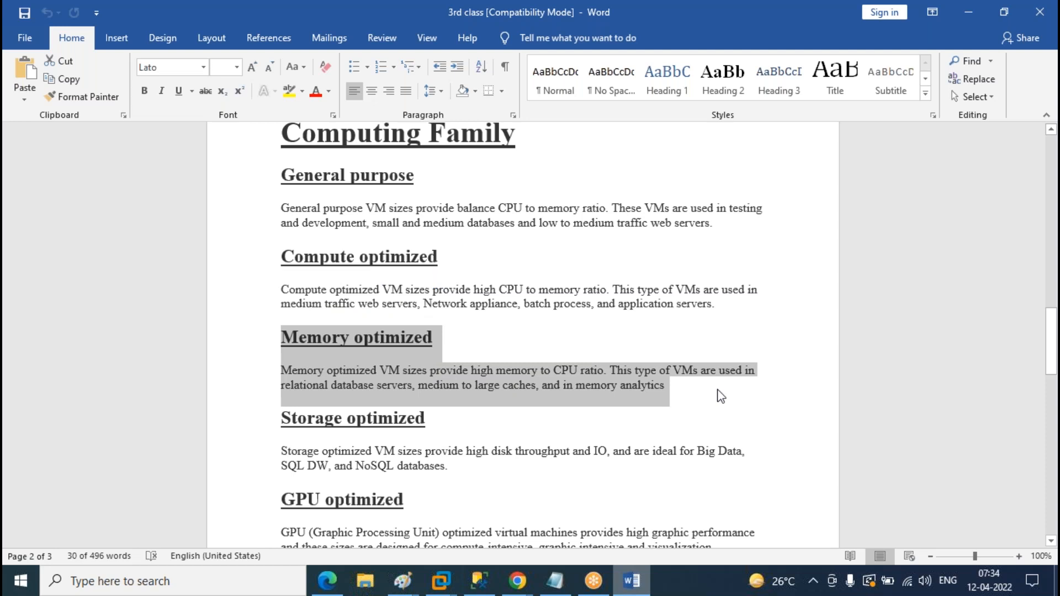
click(652, 403)
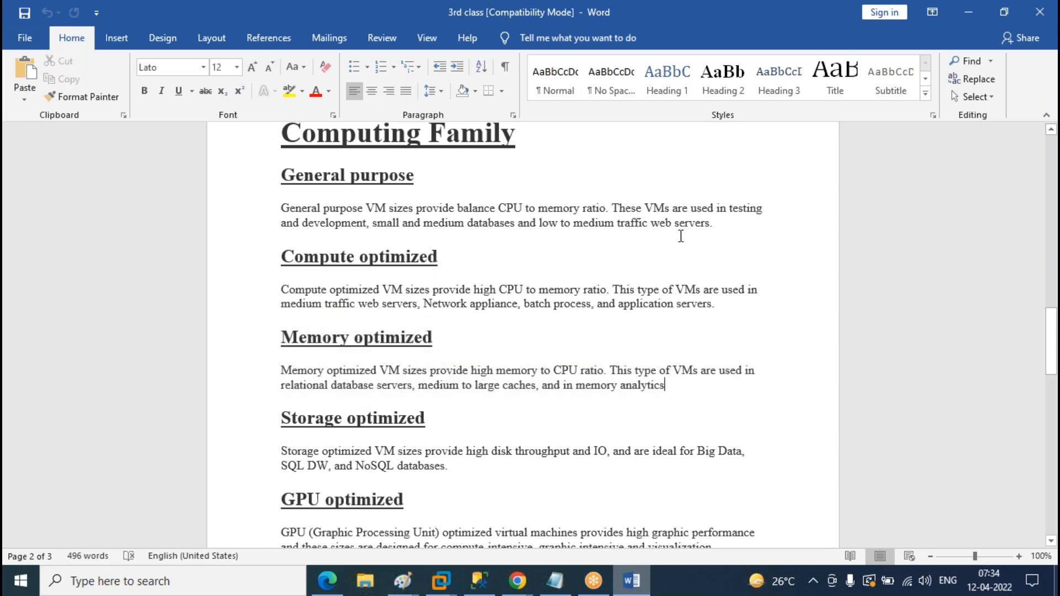
- Highlight the Compute optimized, Memory optimized and General purpose descriptions in turn, and clear the selection
drag(724, 303, 282, 257)
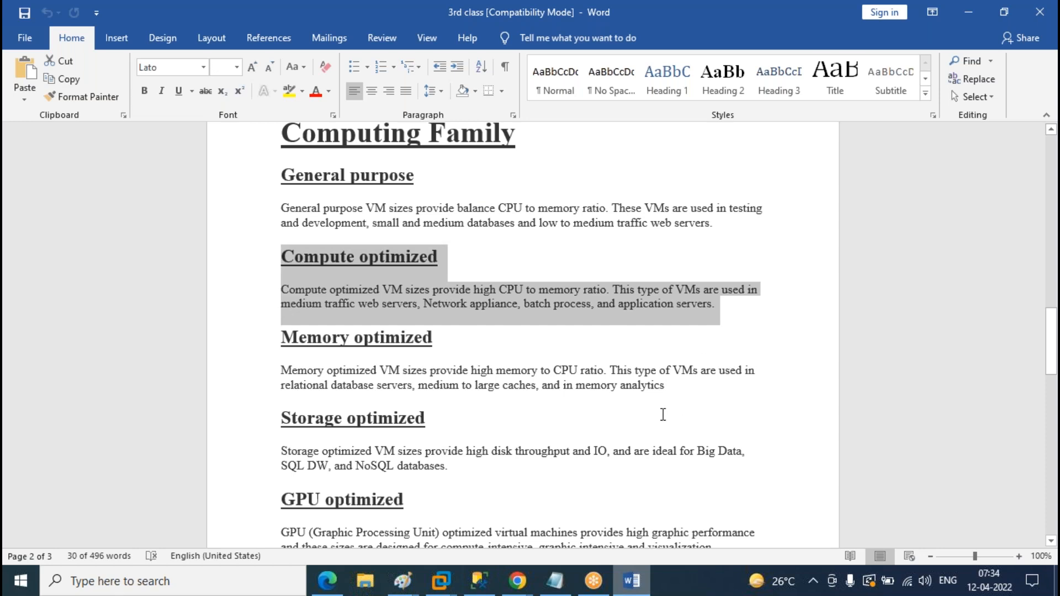
click(752, 411)
drag(697, 391, 285, 345)
drag(724, 225, 286, 189)
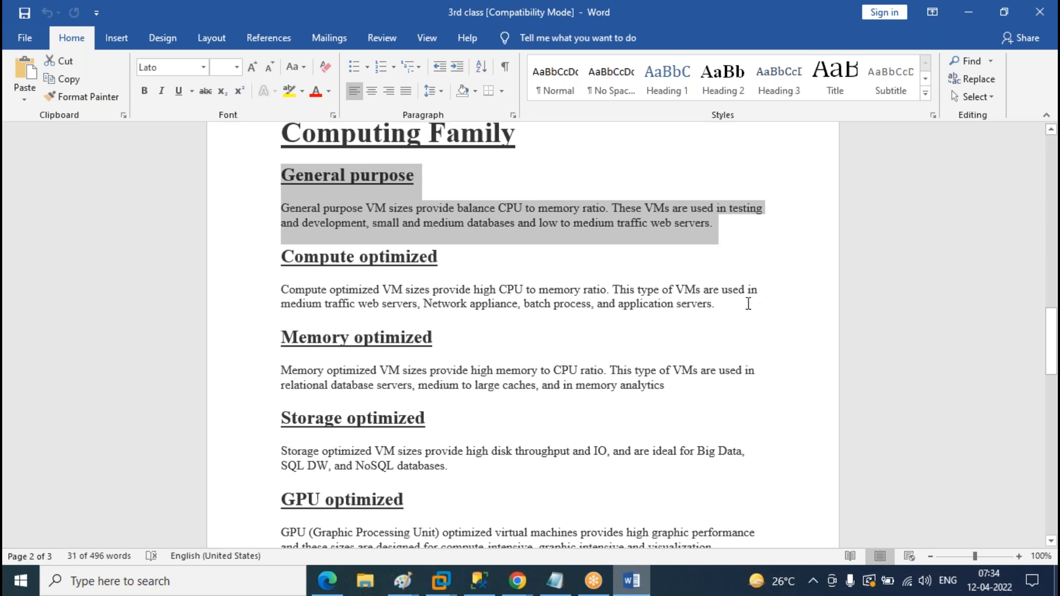
click(663, 266)
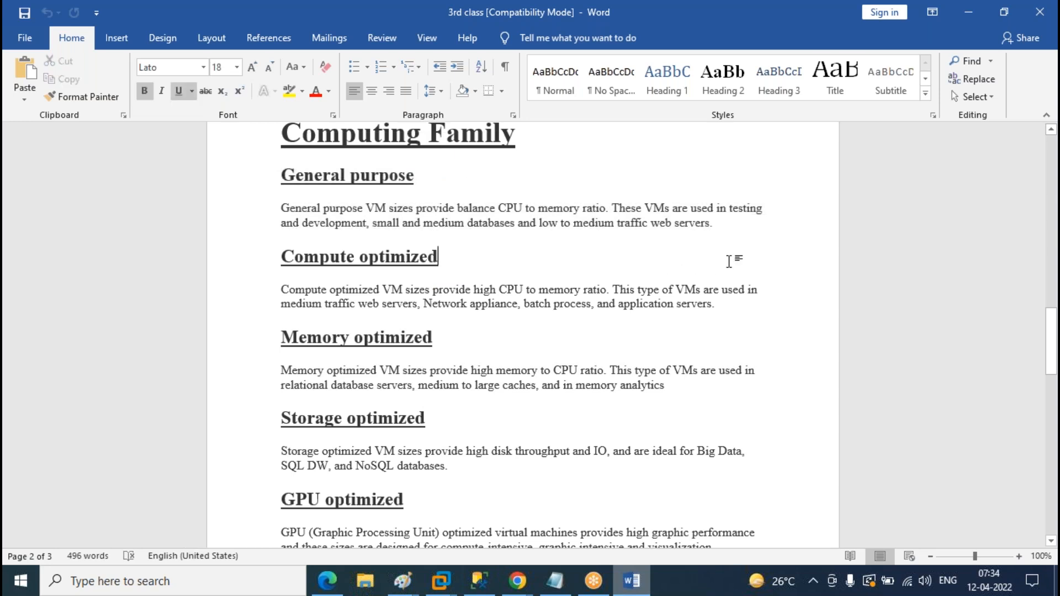
- Switch to the Azure portal's Select a VM size page in Chrome and examine the vCPUs, RAM and IOPS of the Memory optimized sizes
click(969, 12)
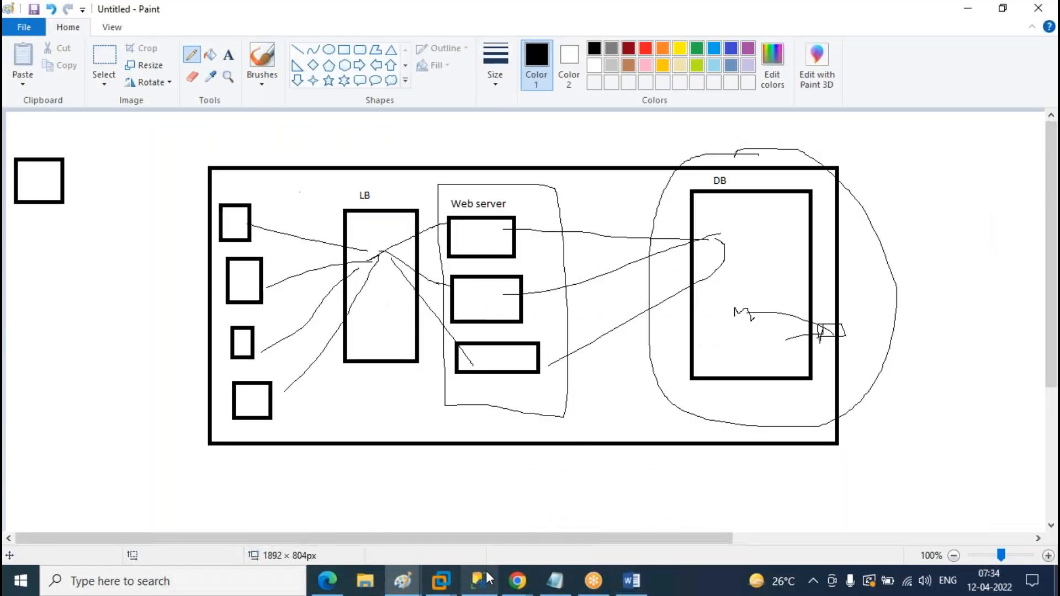
mouse_move(519, 589)
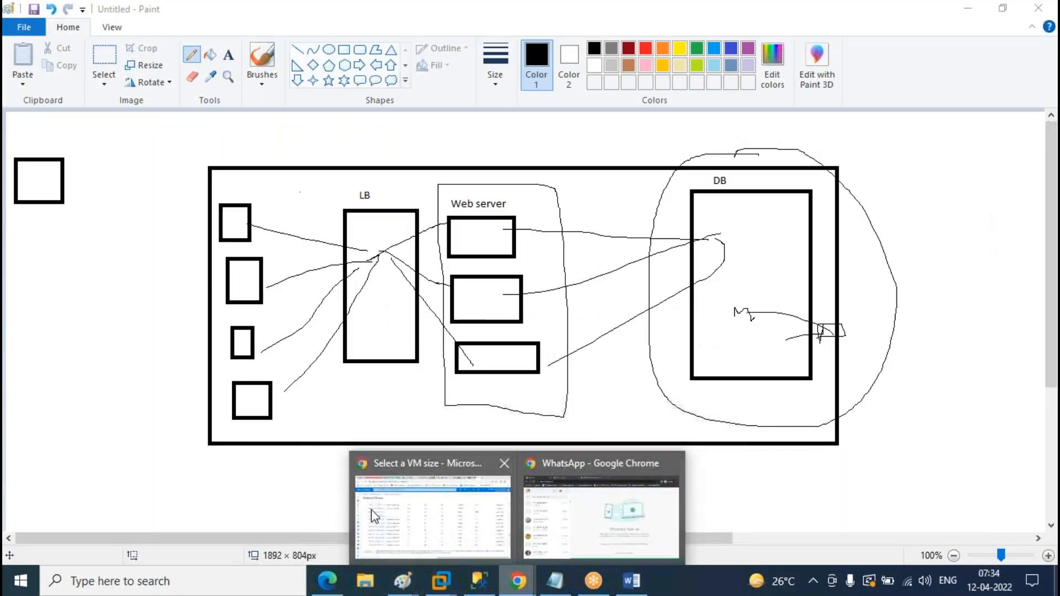
click(373, 508)
scroll(773, 305, up, 15)
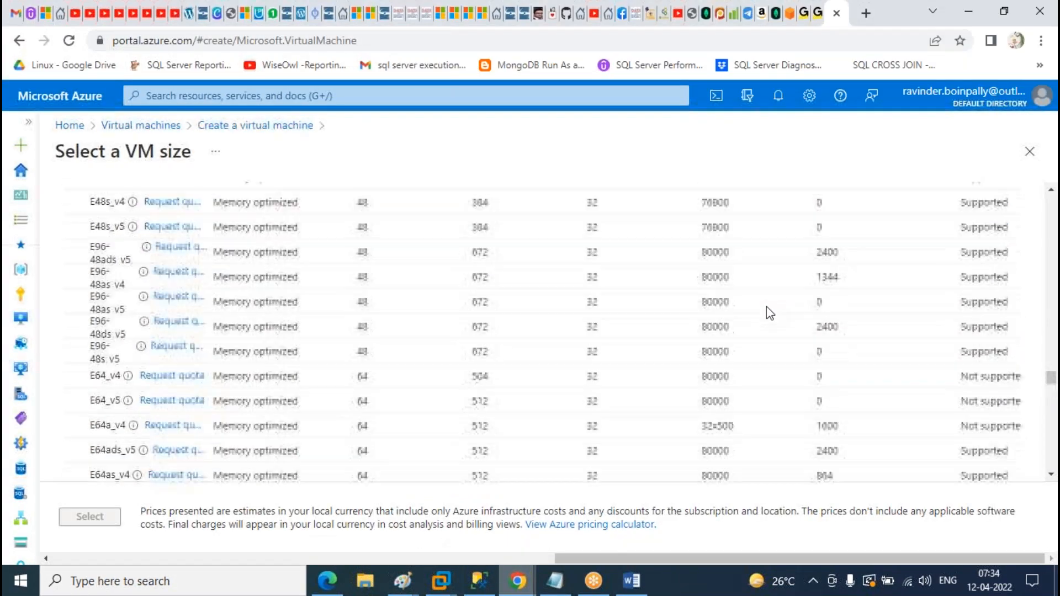
scroll(766, 307, up, 5)
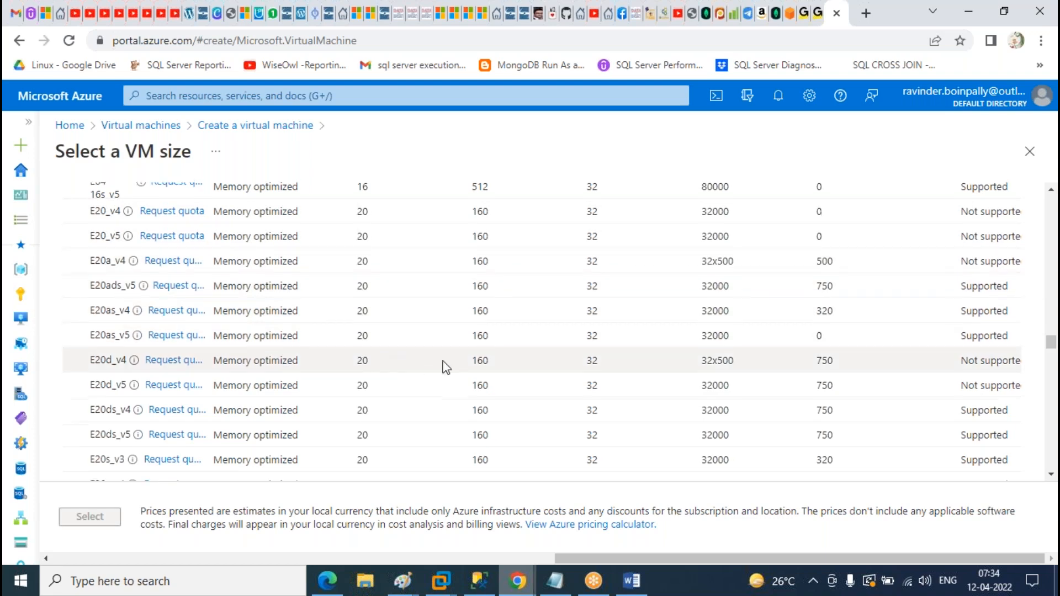
scroll(448, 380, down, 3)
scroll(508, 422, down, 3)
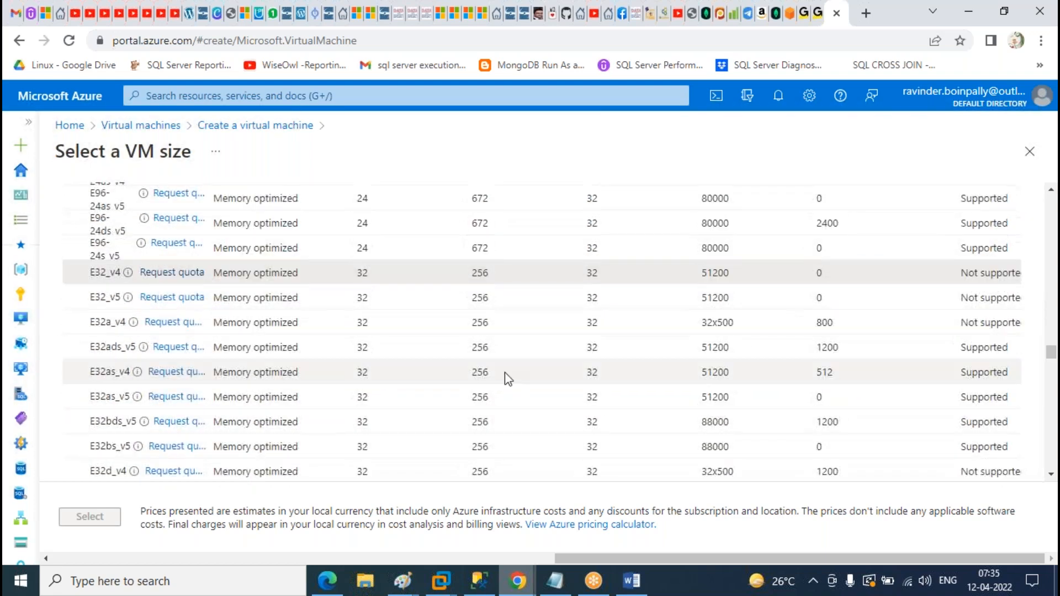
scroll(533, 390, down, 15)
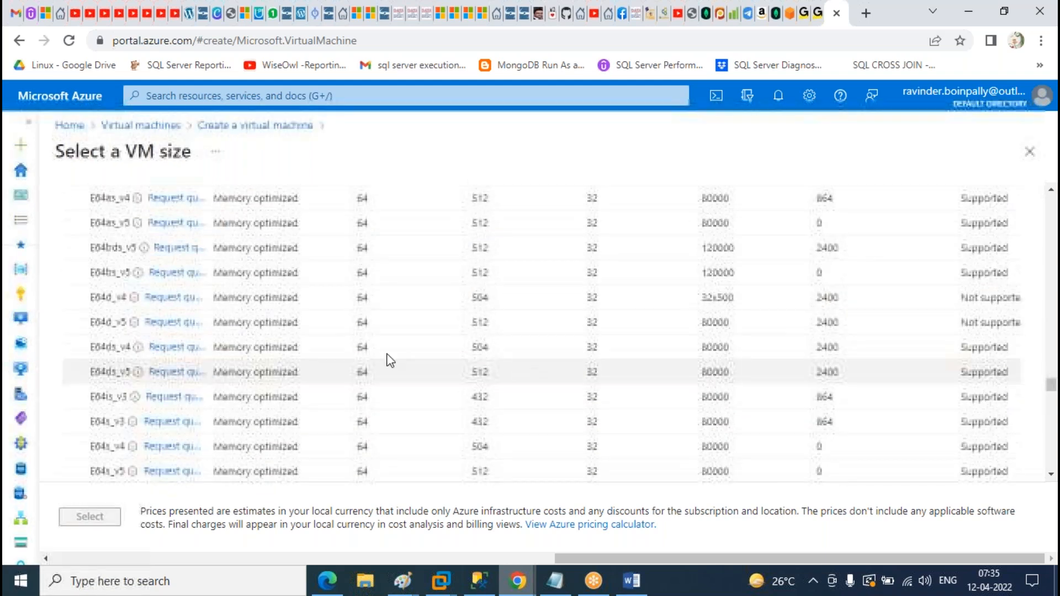
scroll(276, 363, down, 10)
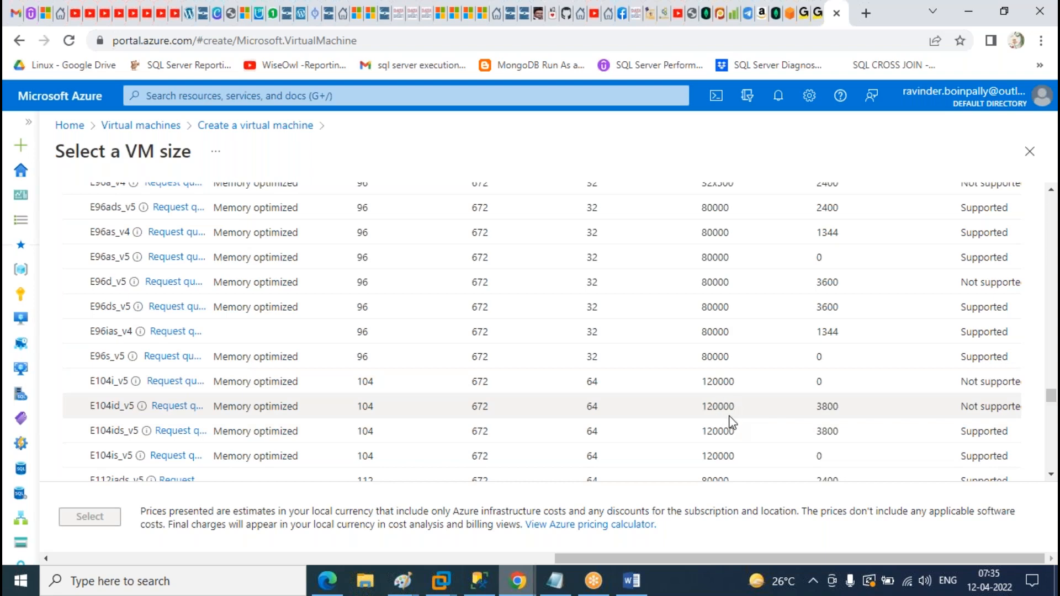
- Collapse the Insufficient quota - family limit group and expand the B-Series group in the VM size list
scroll(634, 390, up, 10)
scroll(611, 376, up, 10)
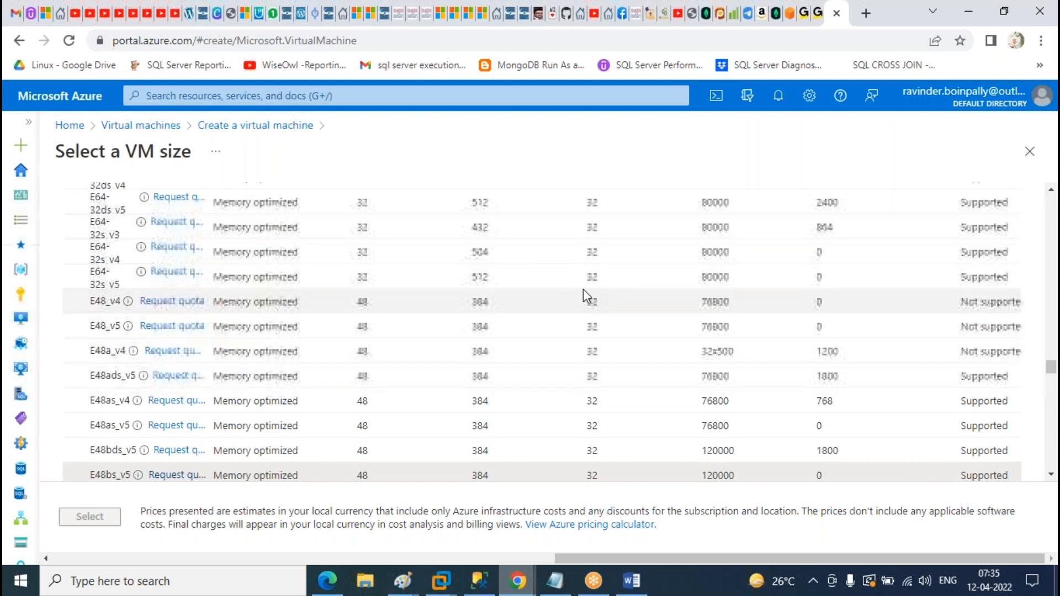
scroll(583, 290, up, 10)
scroll(571, 294, up, 15)
scroll(282, 284, down, 5)
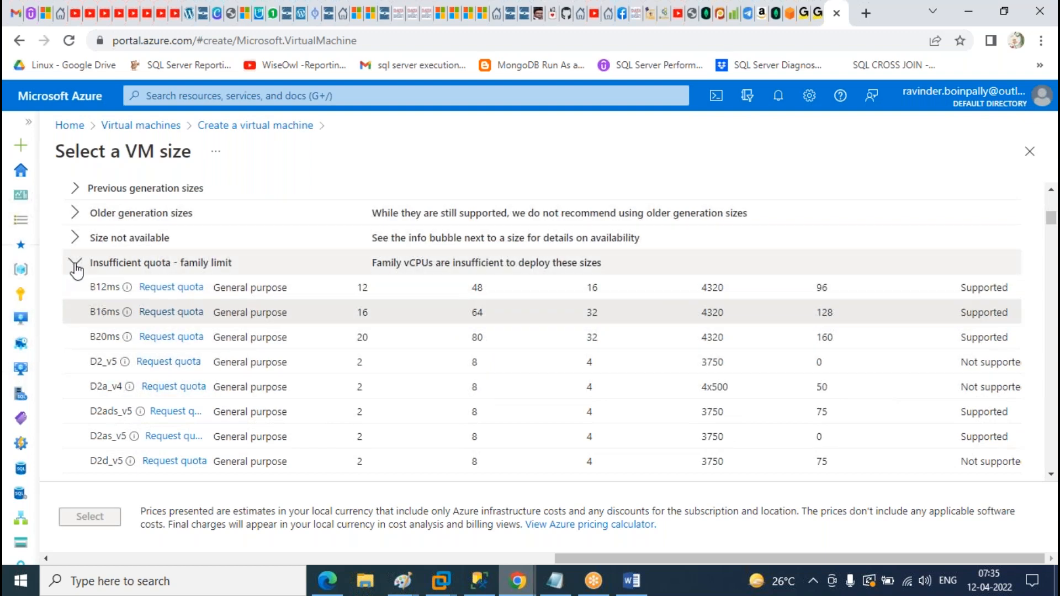
click(77, 269)
scroll(311, 363, up, 10)
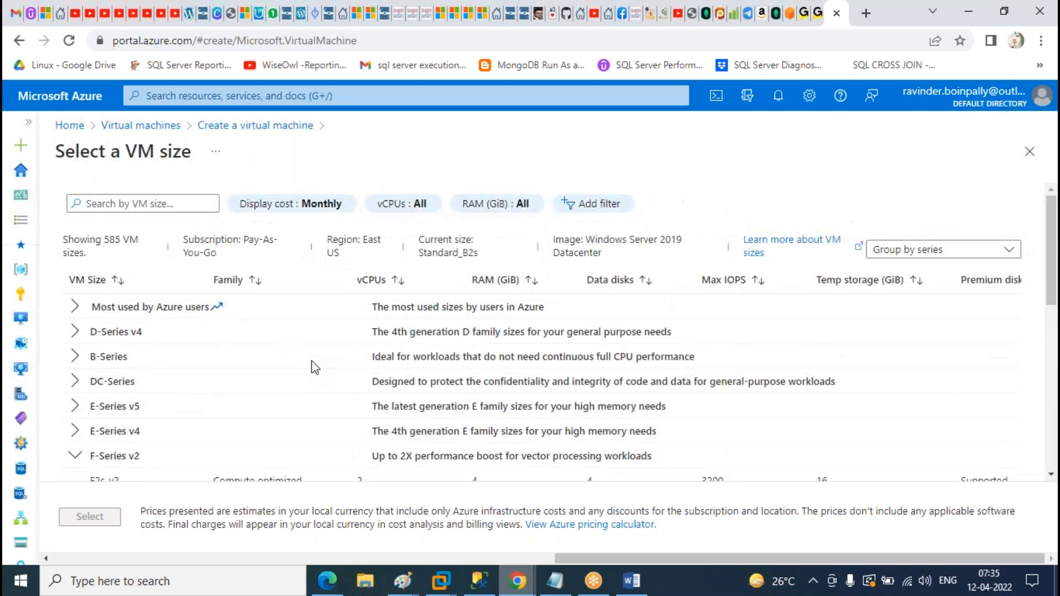
click(75, 358)
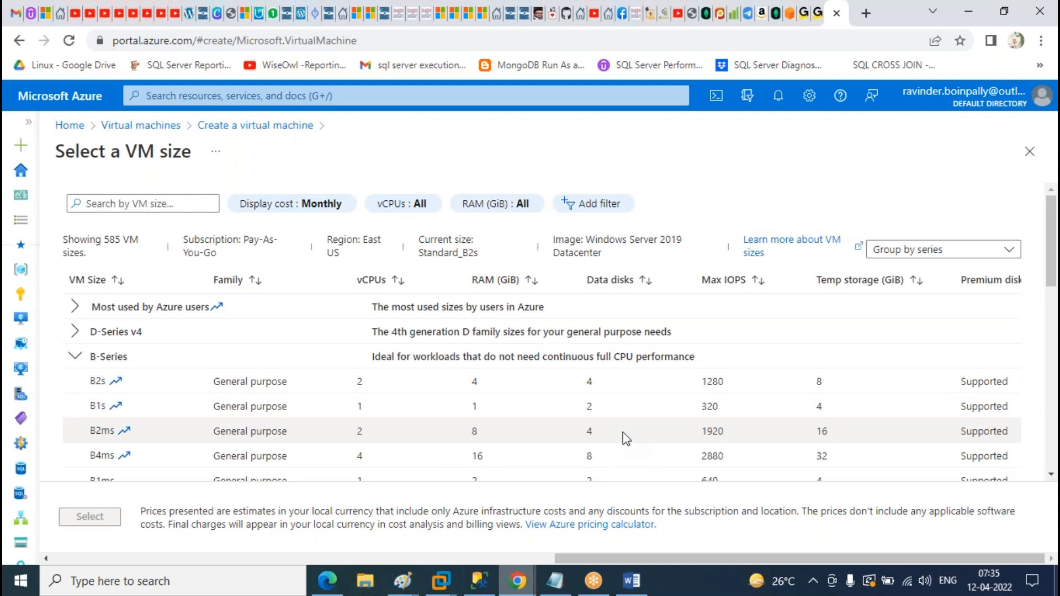
- Examine the specifications and monthly costs of the B-Series, F-Series v2 and D-Series v3 sizes across the VM size list
scroll(230, 379, down, 3)
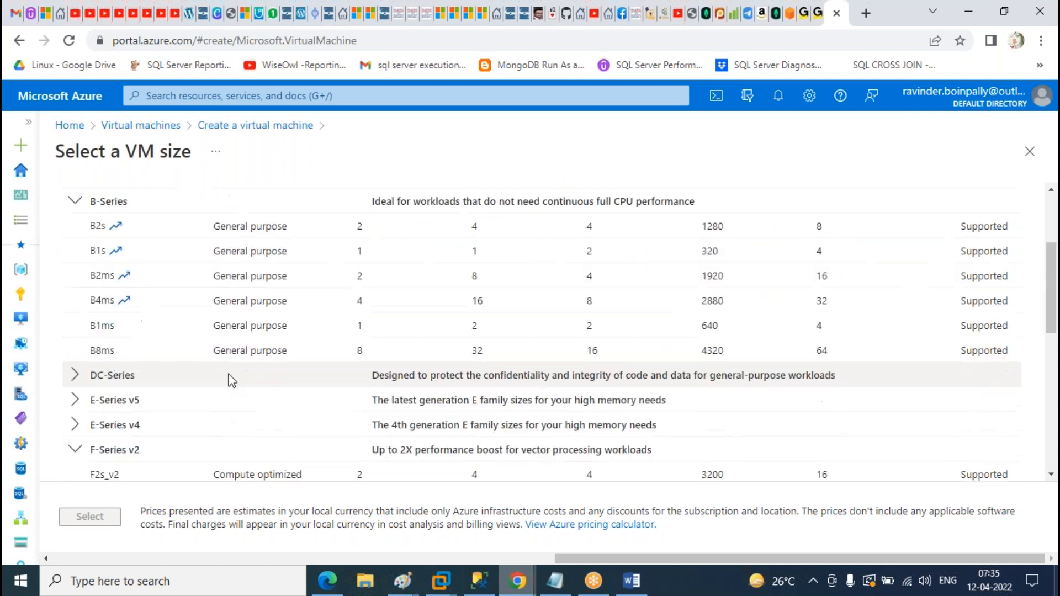
scroll(552, 442, up, 2)
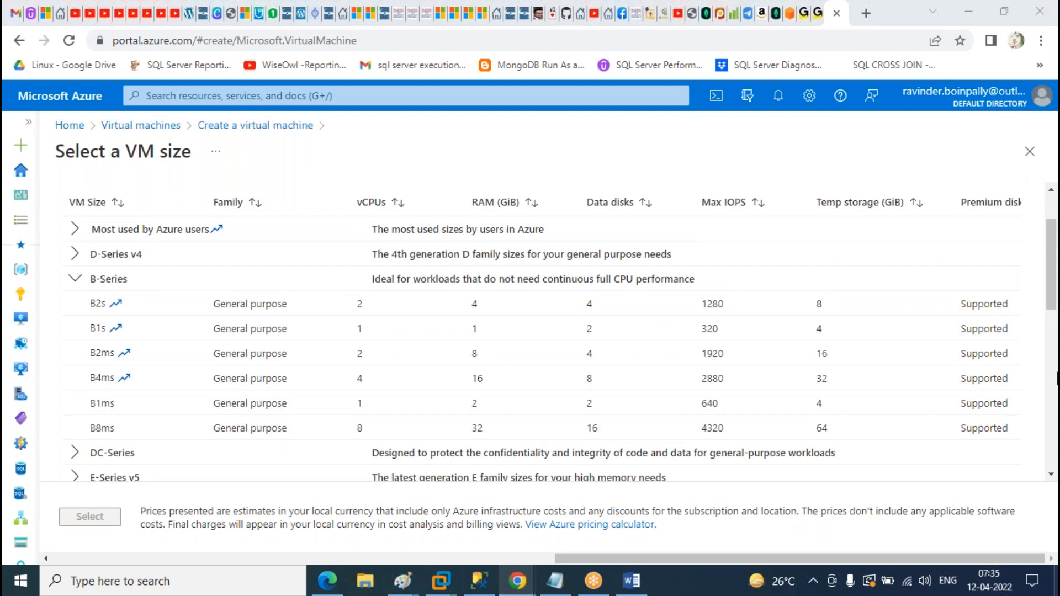
drag(1051, 293, 1050, 469)
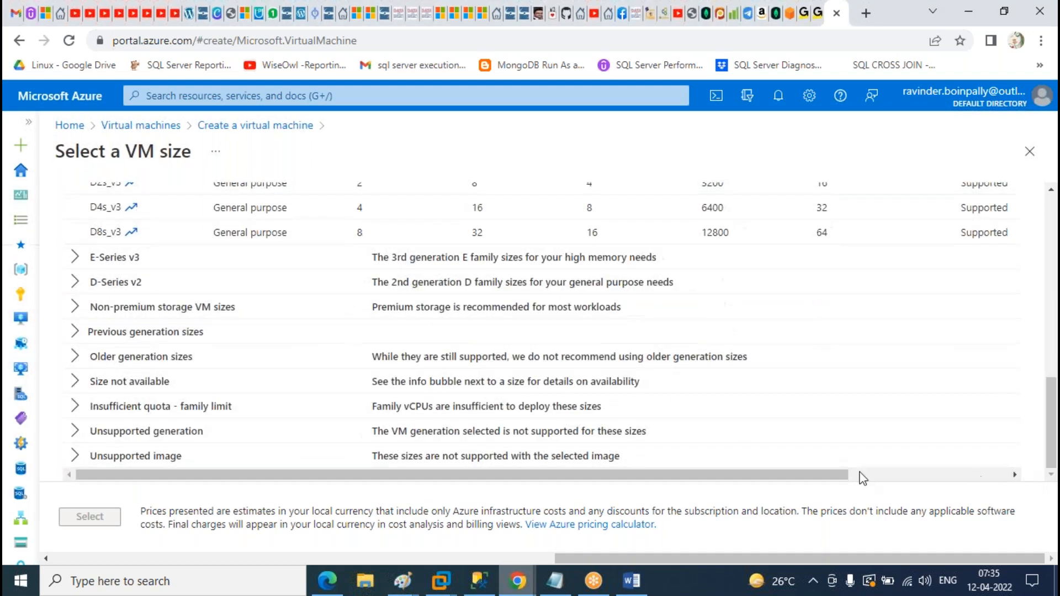
drag(833, 472, 1018, 474)
scroll(958, 393, up, 5)
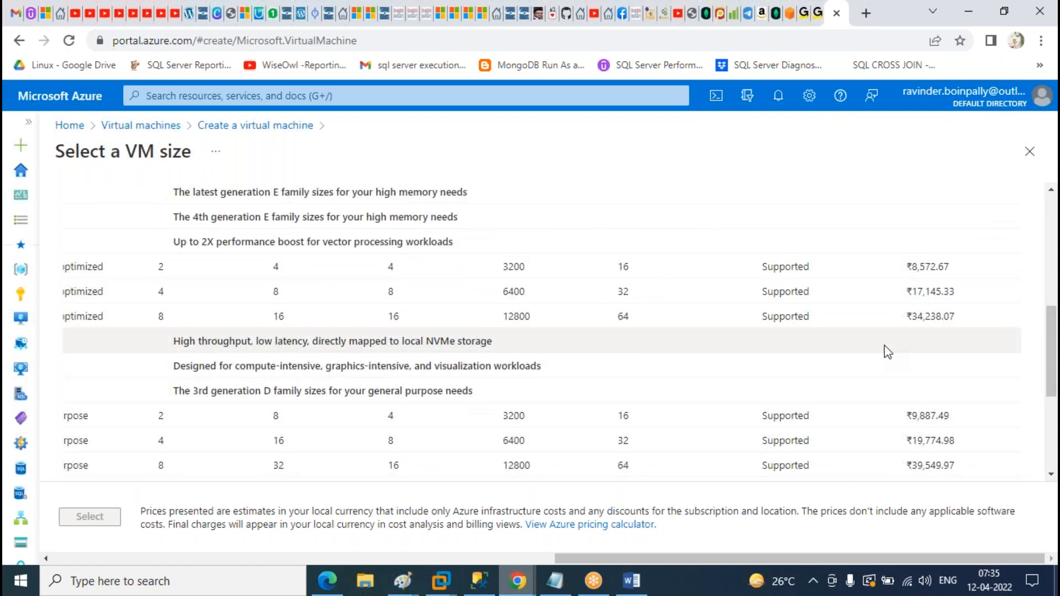
drag(1050, 378, 1050, 420)
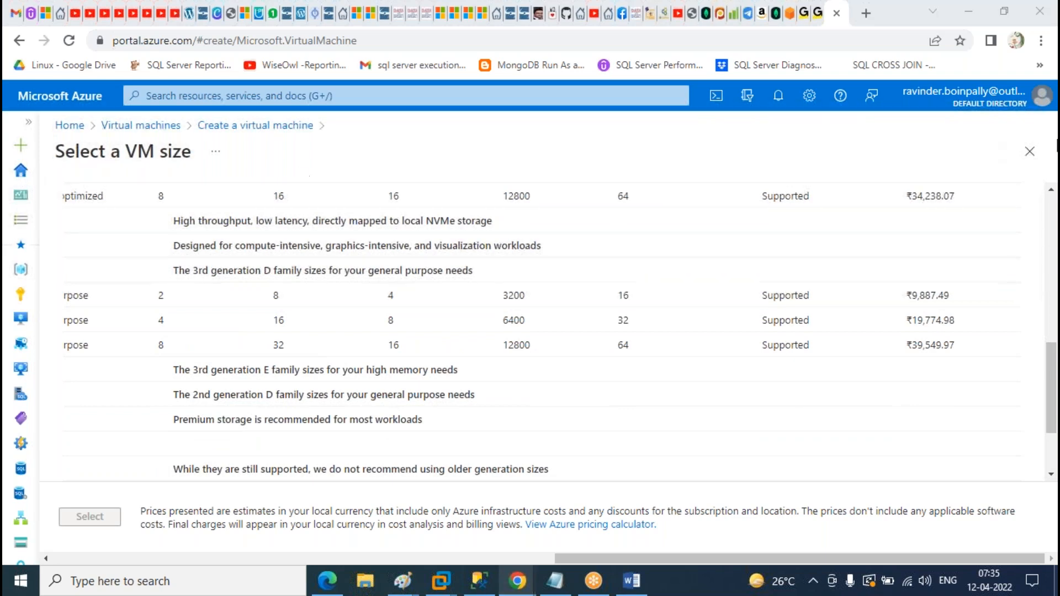
drag(647, 557, 684, 557)
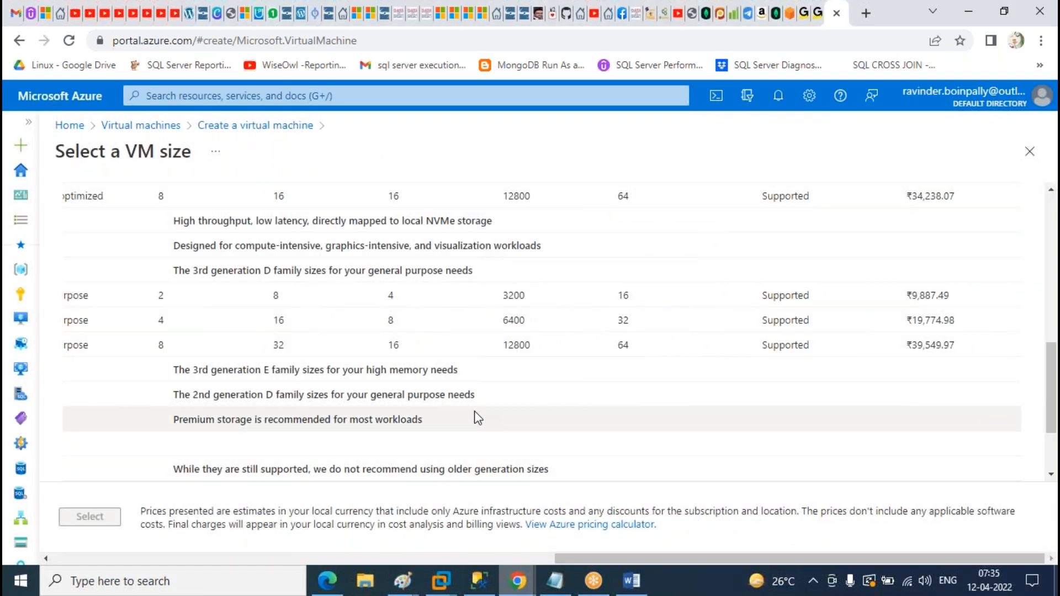
scroll(988, 483, down, 2)
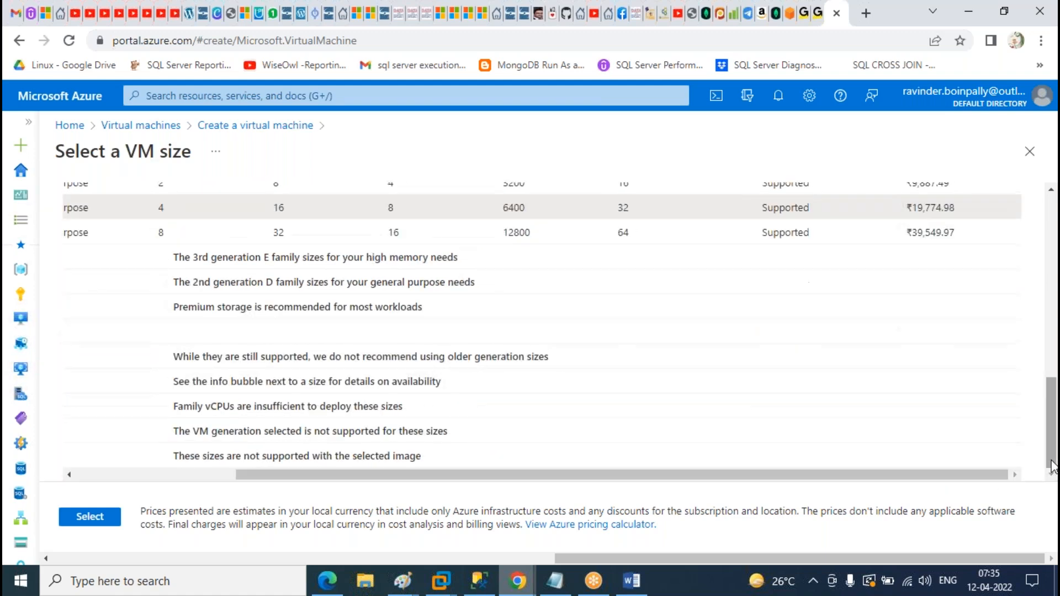
drag(986, 484, 828, 484)
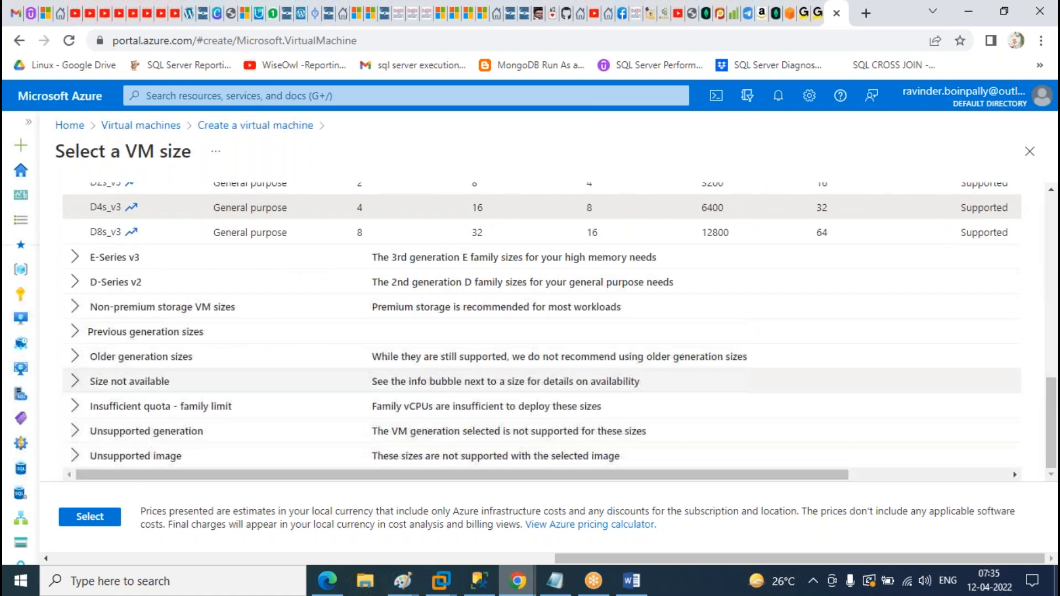
- Compare the vCPUs and RAM of the B-Series sizes with their monthly costs
scroll(505, 343, up, 10)
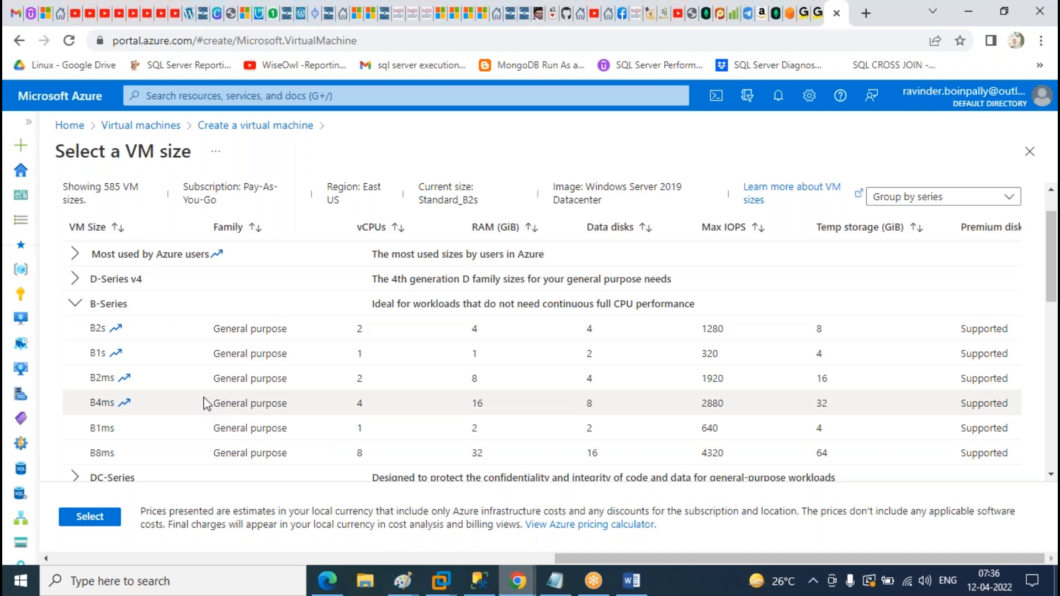
scroll(809, 395, down, 10)
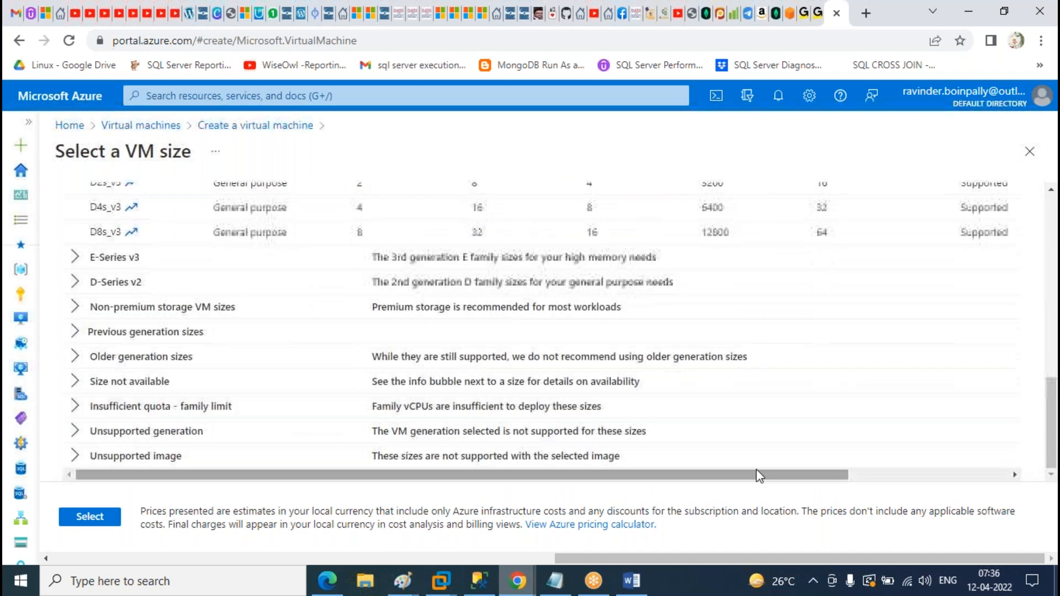
drag(740, 479, 930, 480)
scroll(826, 425, up, 5)
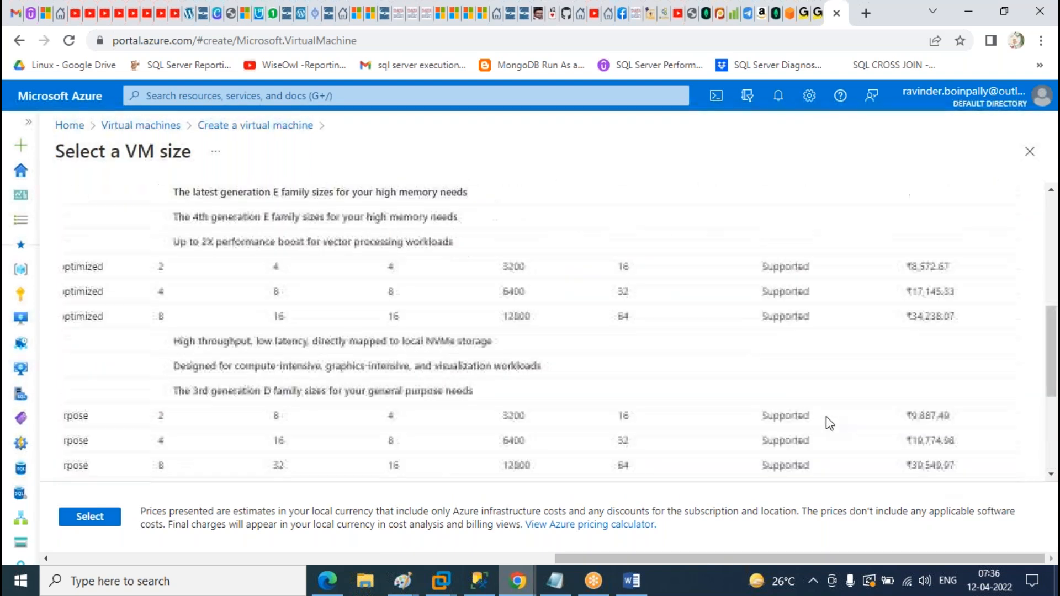
scroll(826, 423, up, 3)
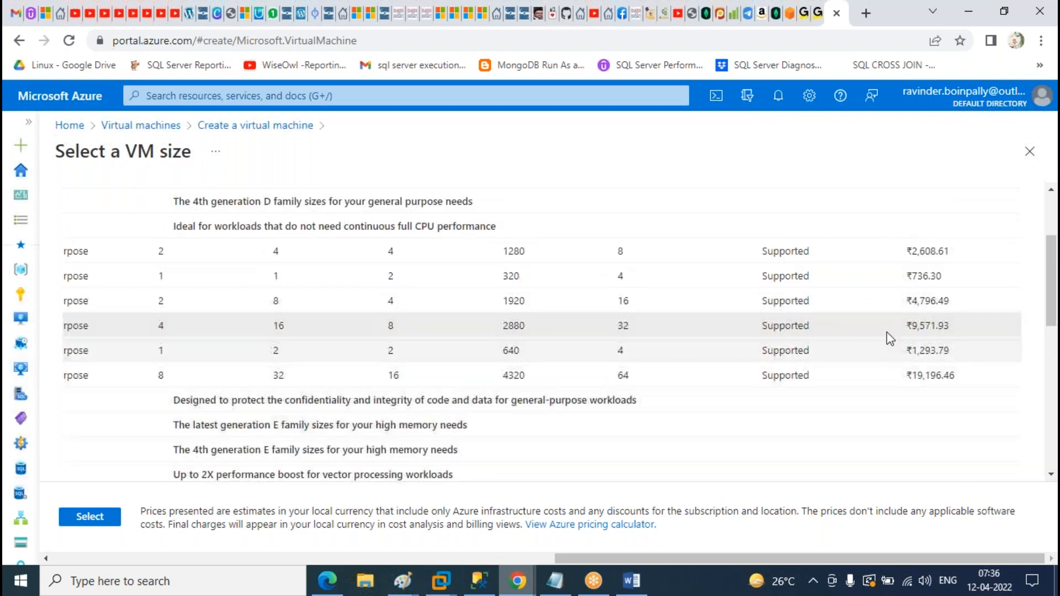
mouse_move(671, 558)
mouse_down()
mouse_move(383, 554)
mouse_move(682, 563)
mouse_up()
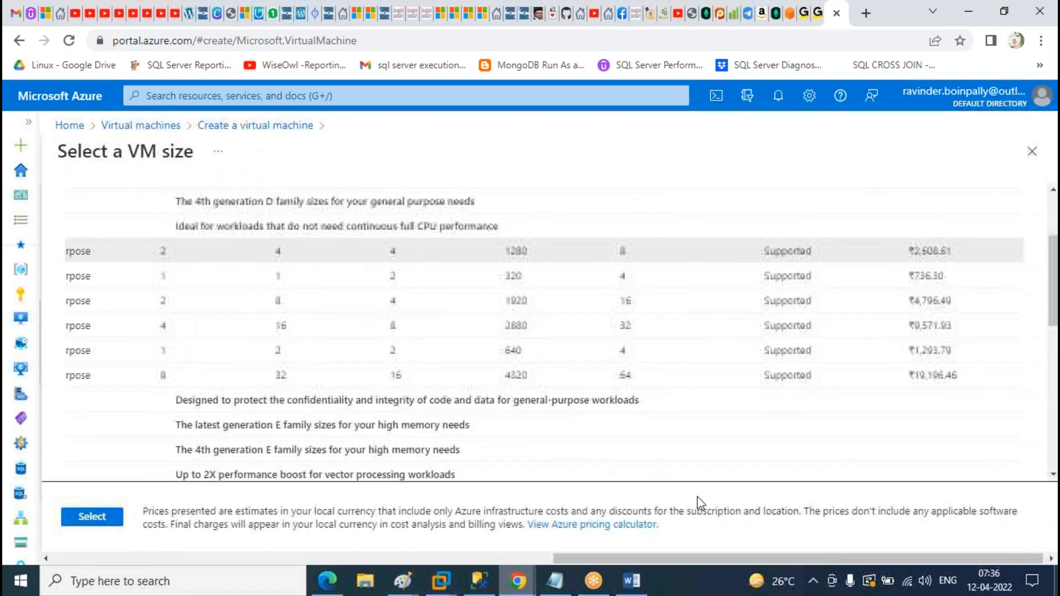
- Review the B2s size's specifications against the Cost/month column and highlight its monthly price
scroll(752, 460, down, 5)
scroll(752, 459, down, 3)
drag(754, 478, 587, 478)
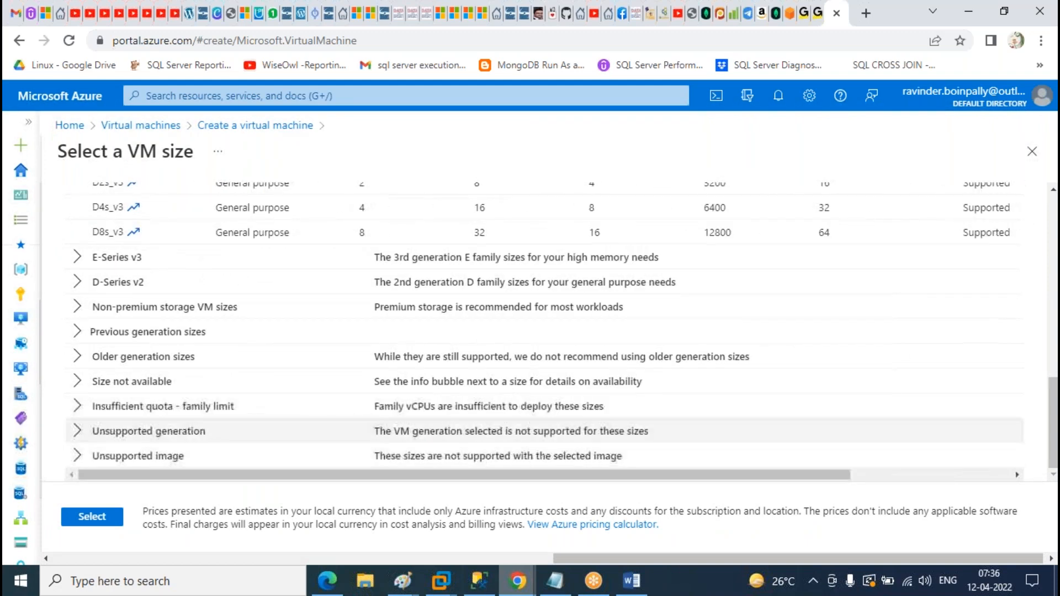
scroll(626, 380, up, 4)
scroll(626, 379, up, 10)
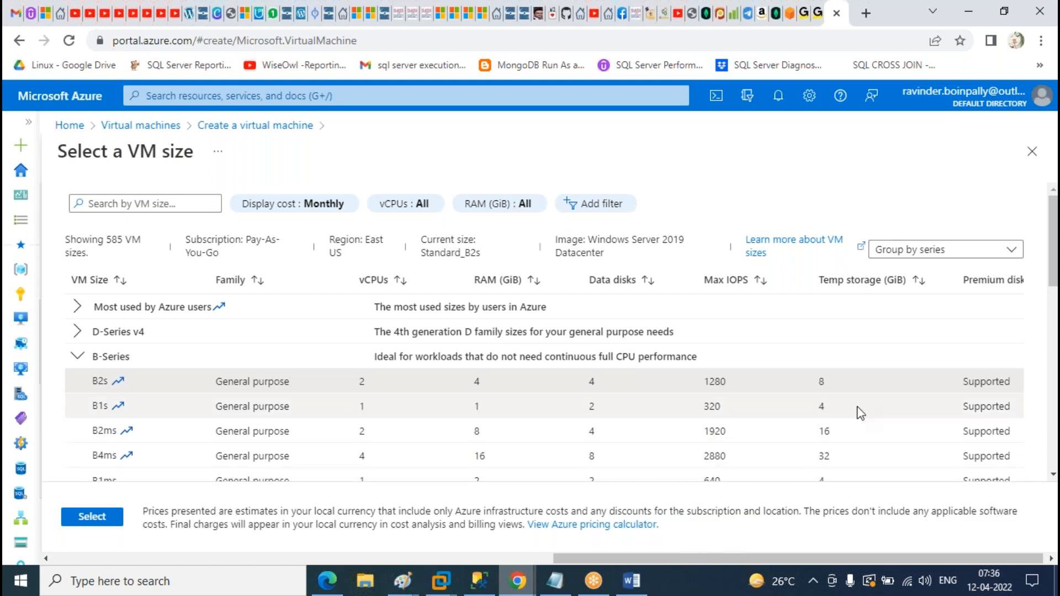
scroll(875, 397, down, 10)
scroll(764, 475, down, 5)
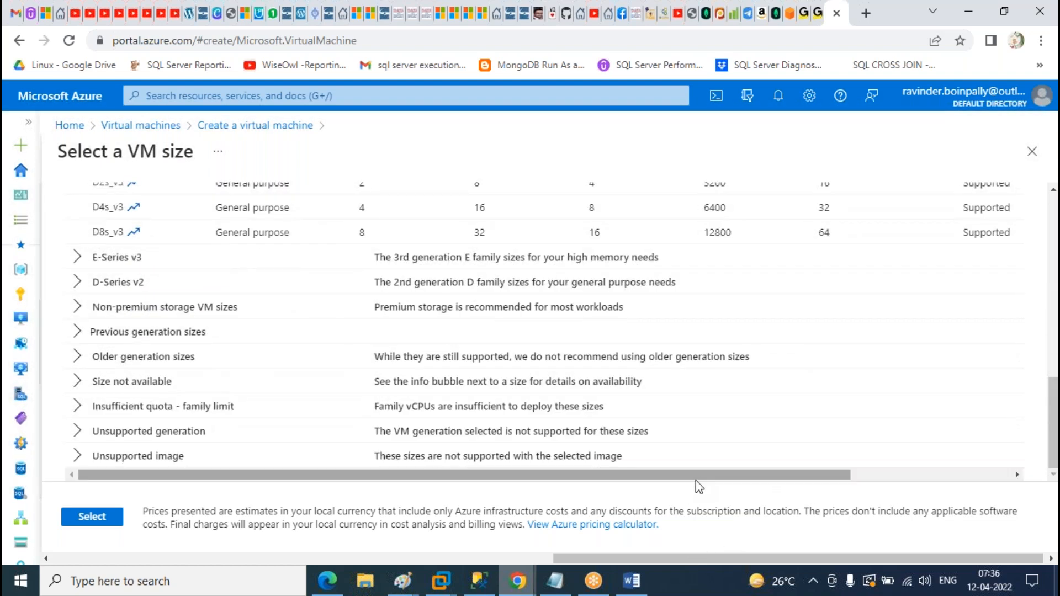
scroll(880, 385, right, 3)
scroll(880, 385, up, 12)
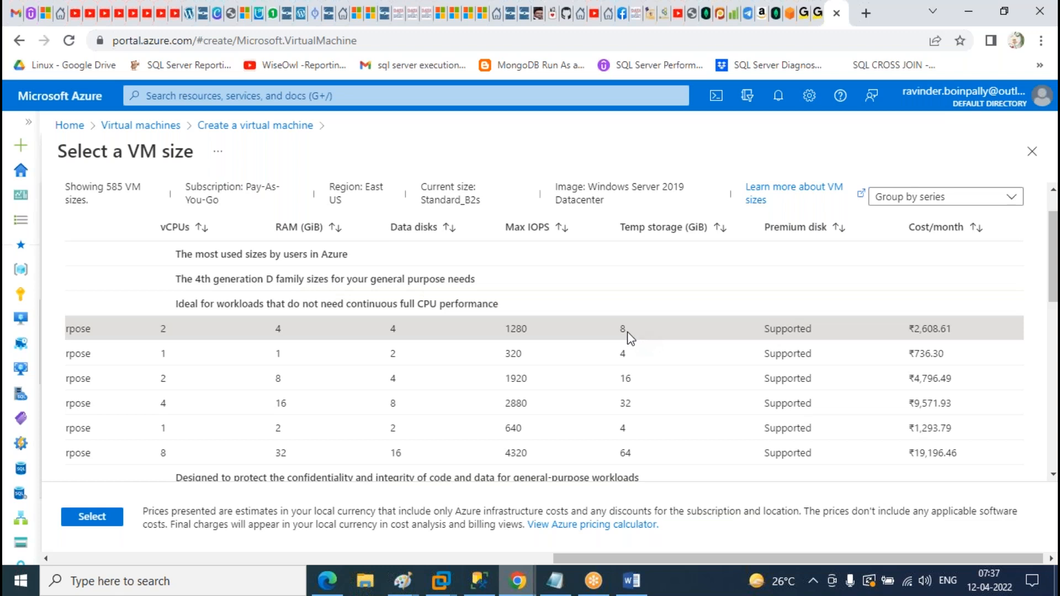
double_click(933, 330)
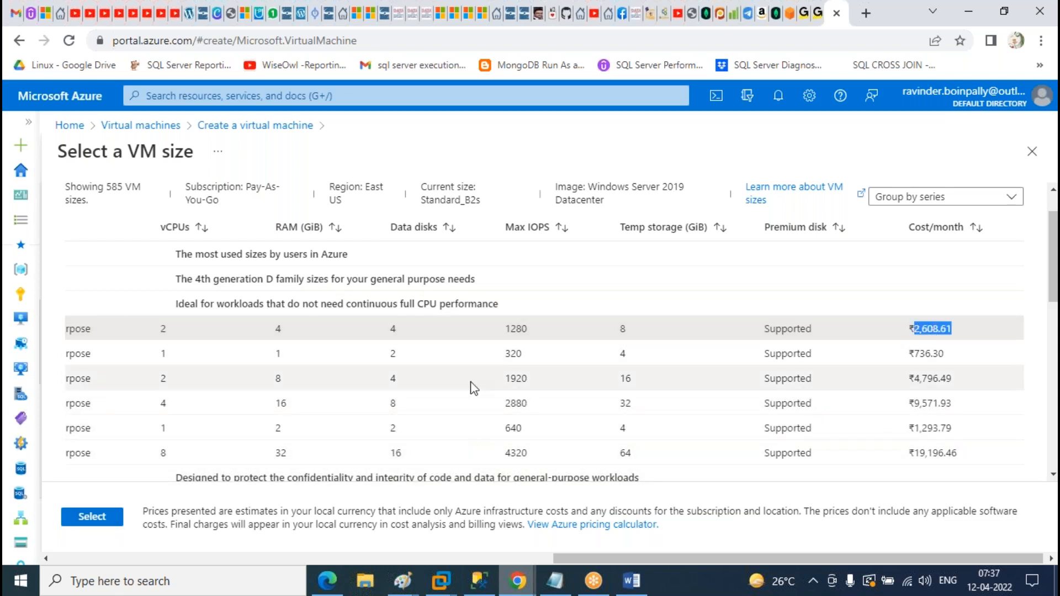
- Choose the B1s size from the B-Series group and apply it to the virtual machine
scroll(819, 407, down, 10)
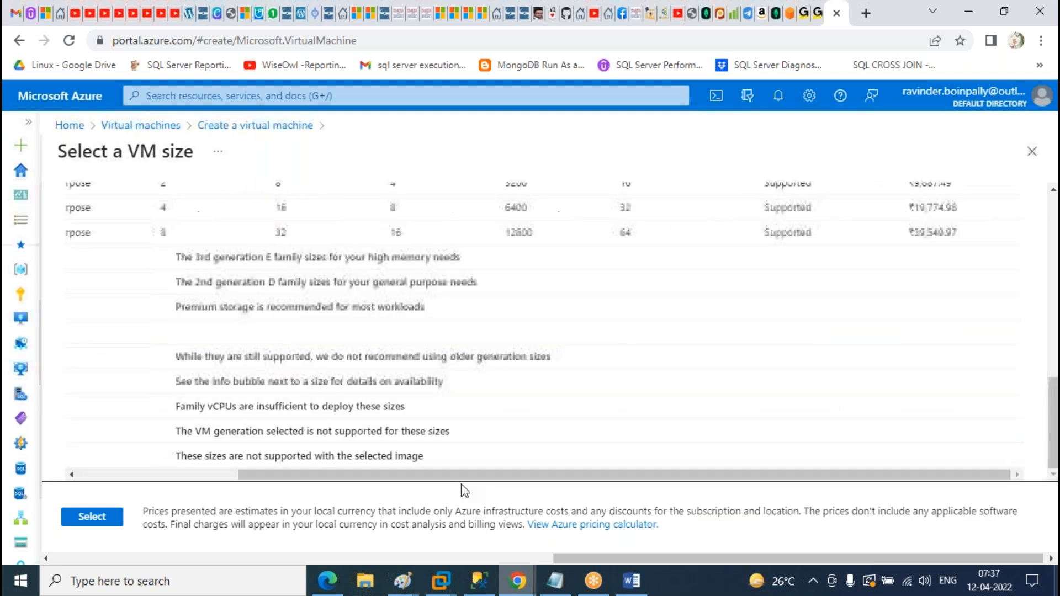
click(104, 476)
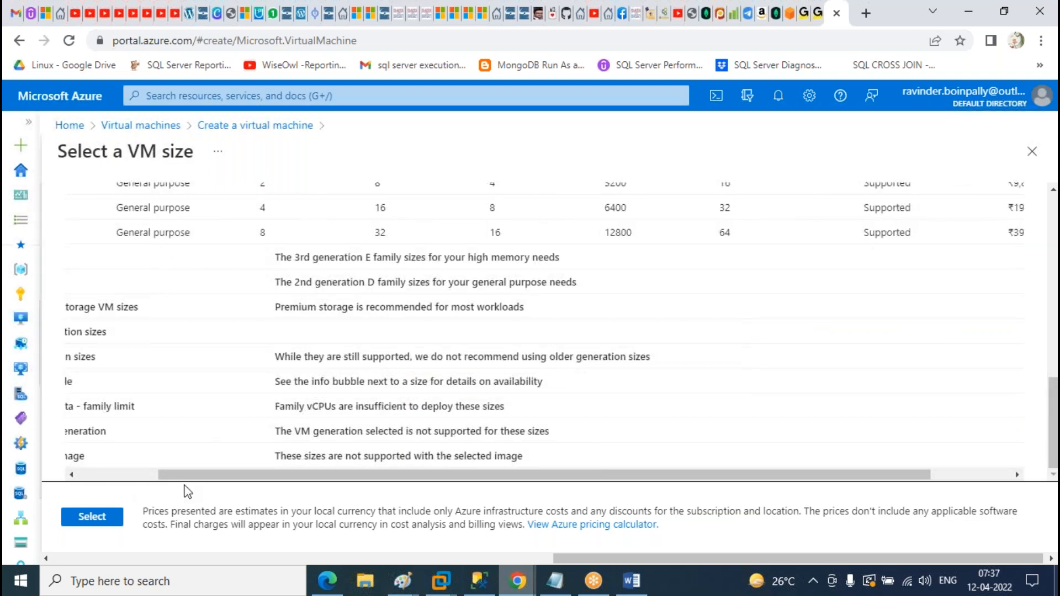
click(103, 474)
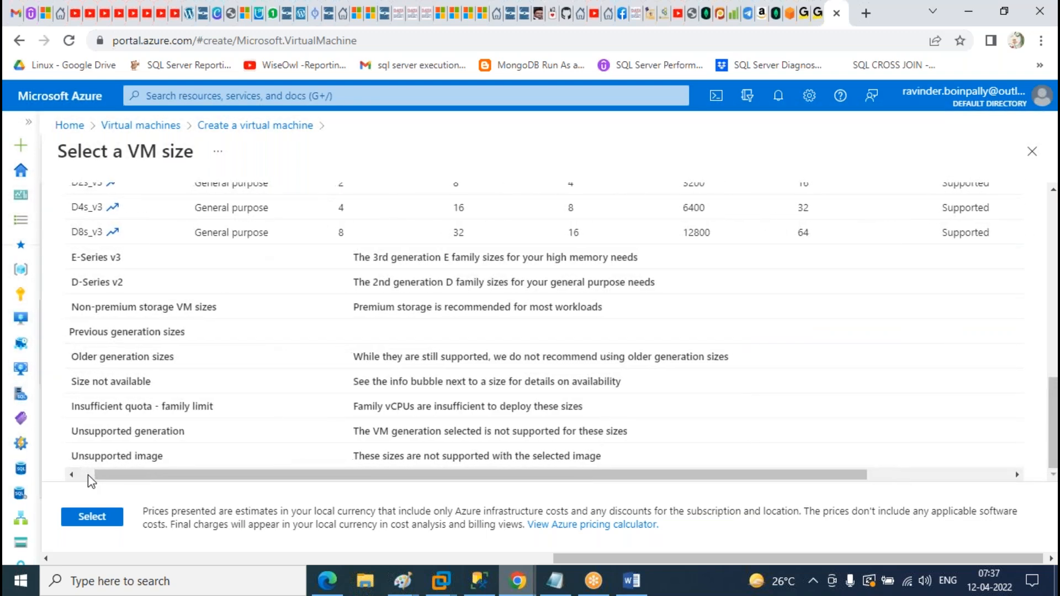
click(88, 475)
scroll(762, 366, up, 10)
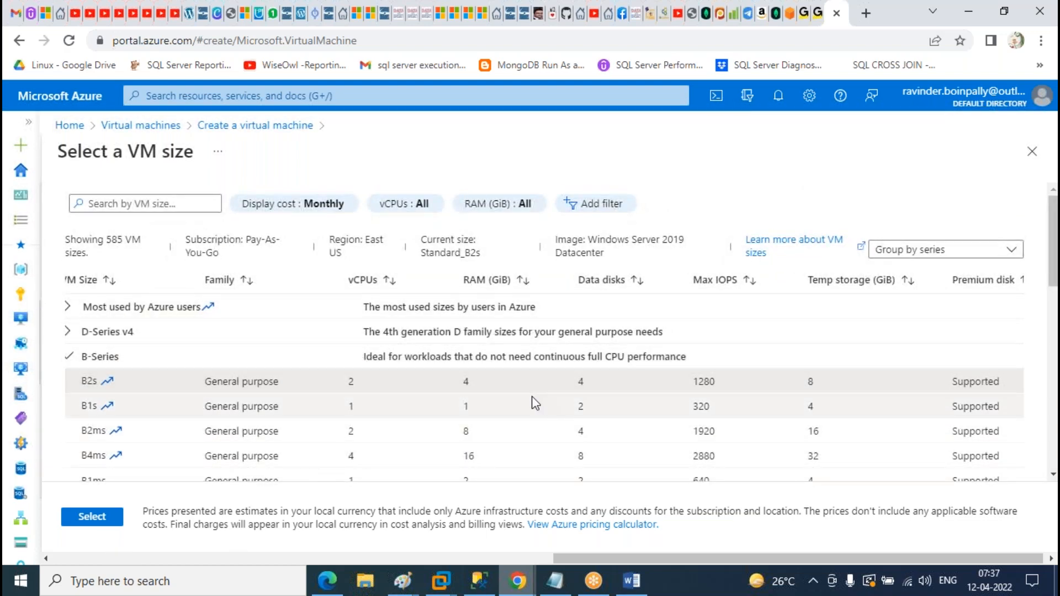
click(467, 407)
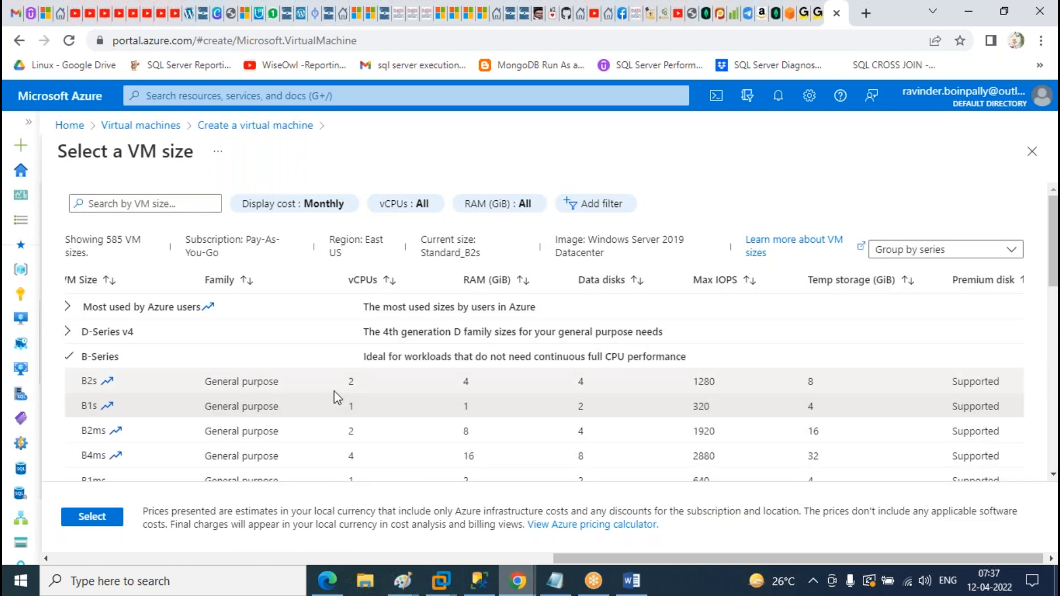
click(89, 522)
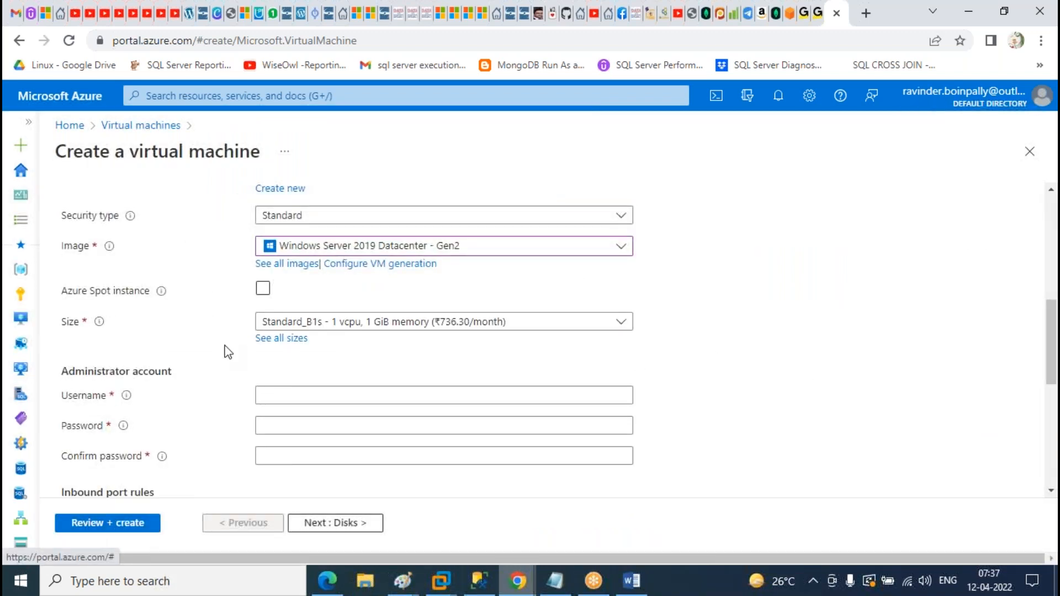
- Reopen the full list of VM sizes, compare the Max IOPS of the sizes most used by Azure users, and keep B1s
click(281, 338)
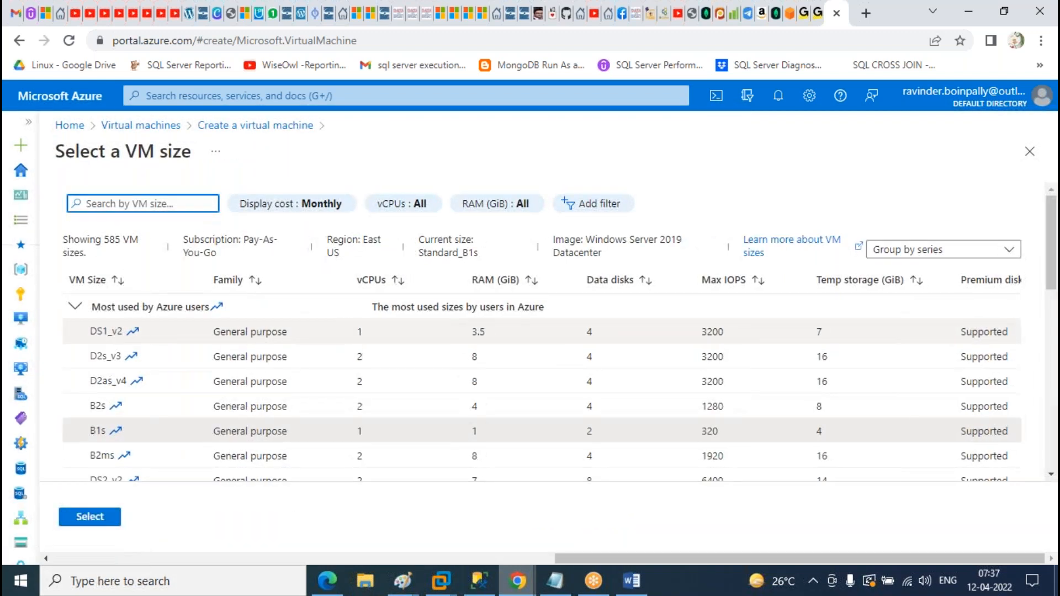
scroll(331, 344, down, 6)
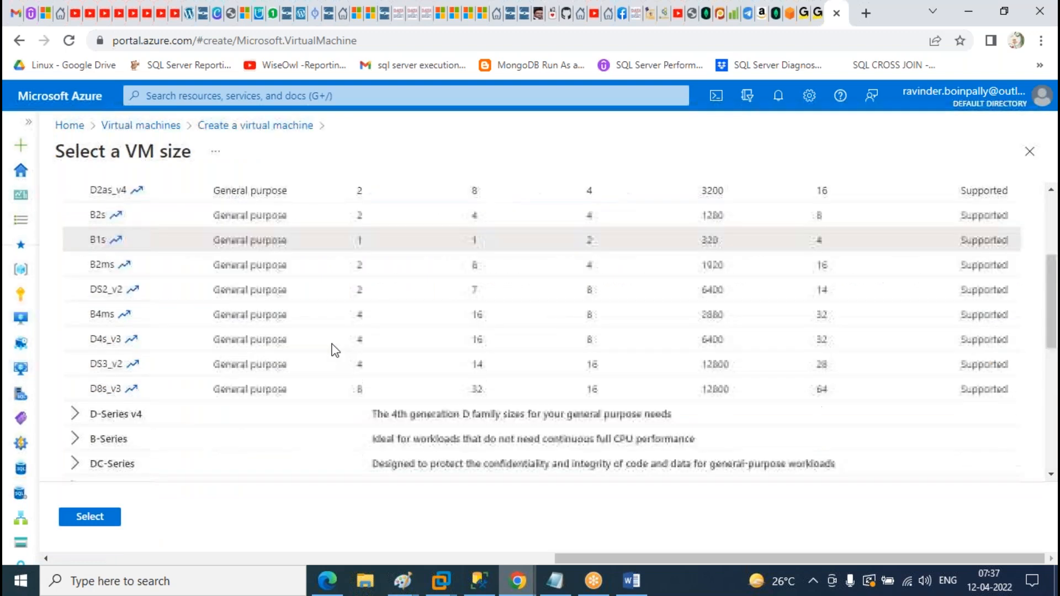
scroll(301, 331, down, 5)
scroll(300, 325, up, 6)
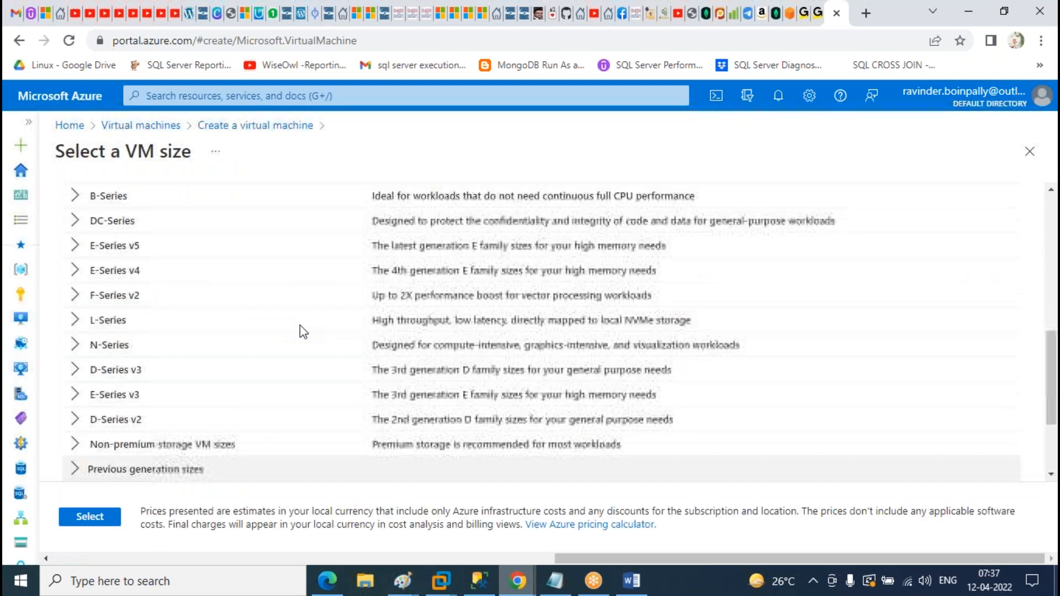
scroll(303, 331, up, 4)
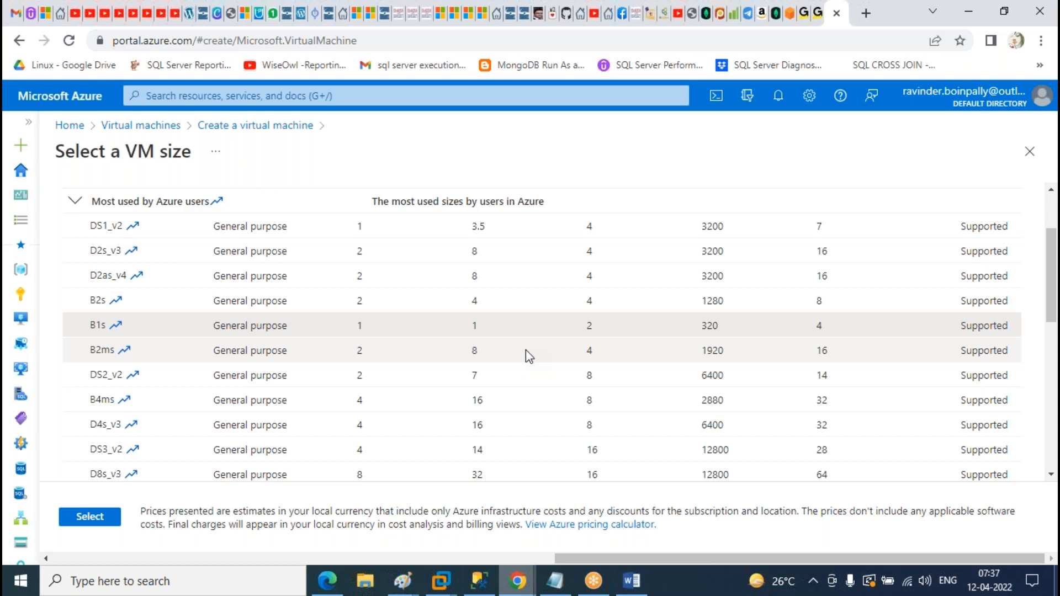
scroll(737, 293, up, 1)
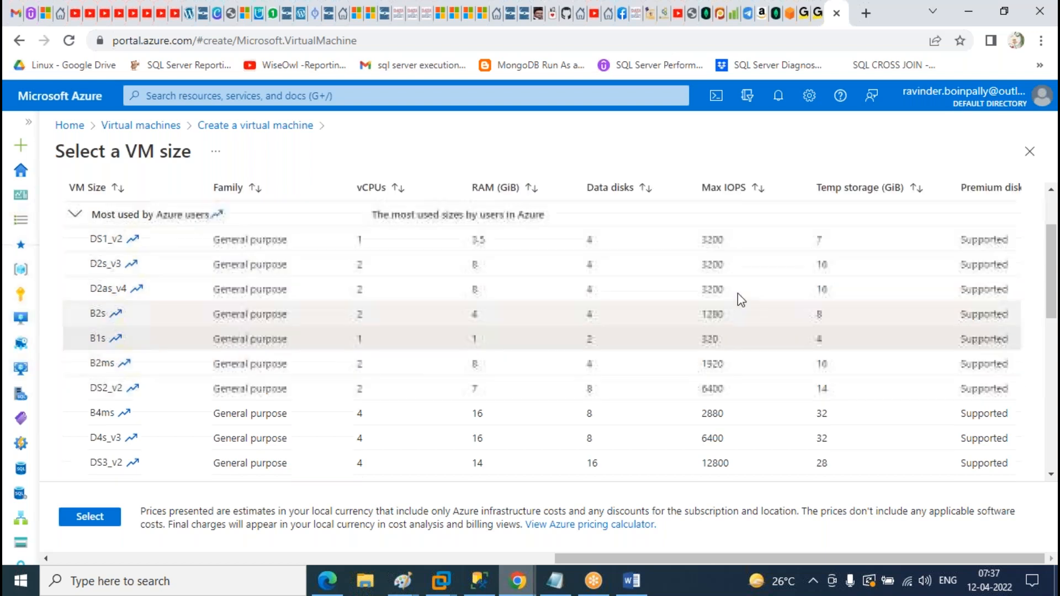
scroll(738, 293, up, 2)
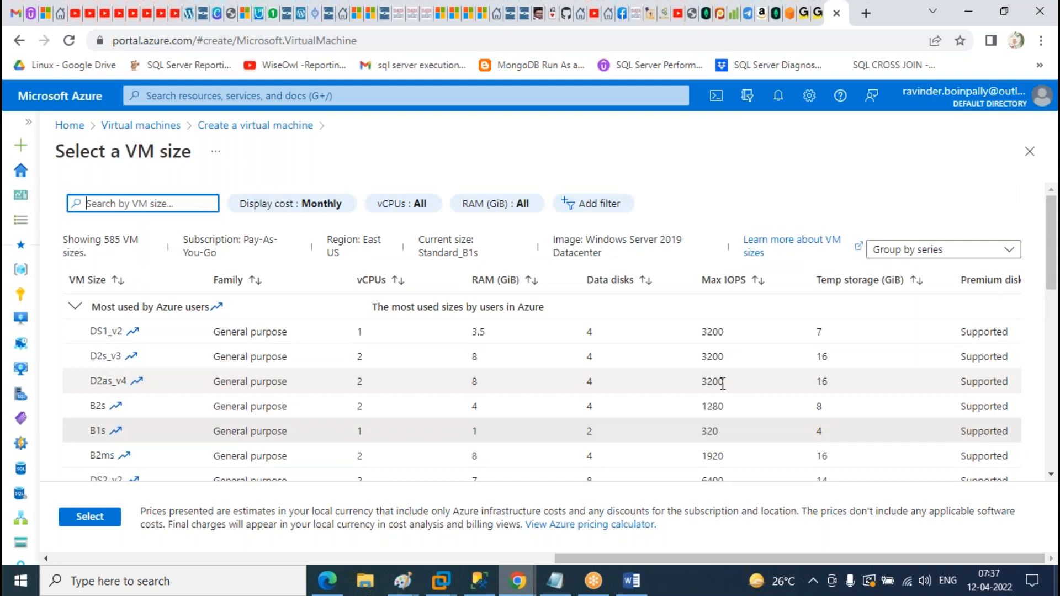
scroll(722, 383, down, 3)
scroll(722, 382, up, 3)
scroll(600, 390, down, 3)
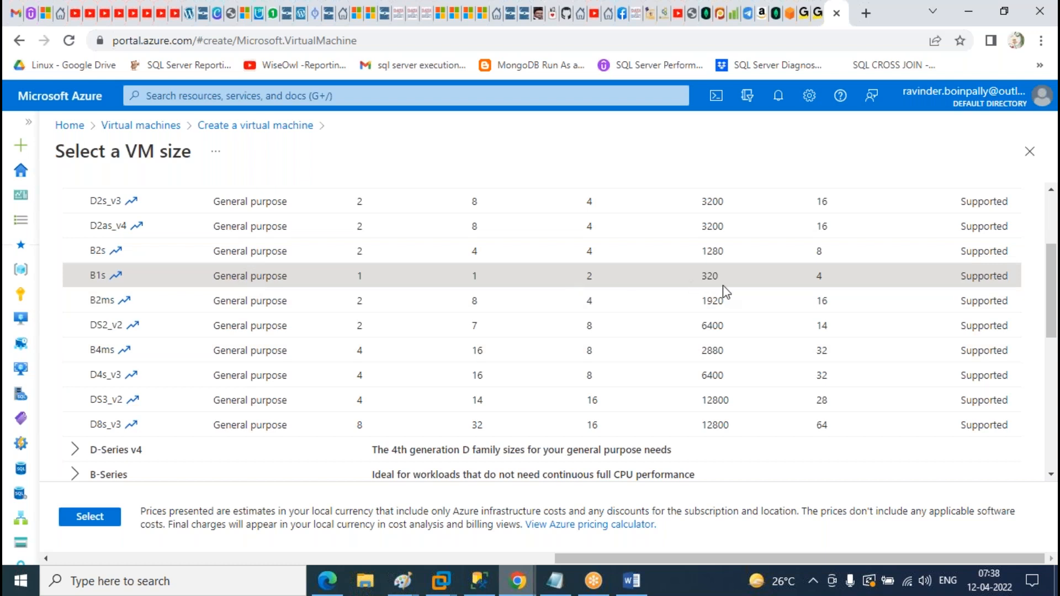
click(88, 517)
- Fill in the administrator account with the administrator's username, and enter and confirm the account password
scroll(787, 258, down, 3)
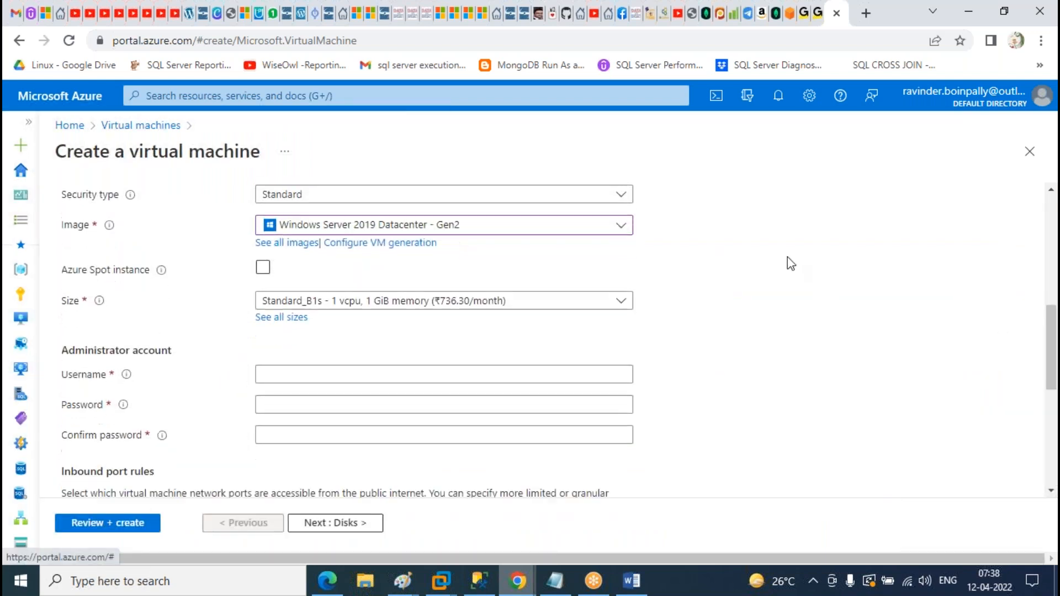
click(316, 239)
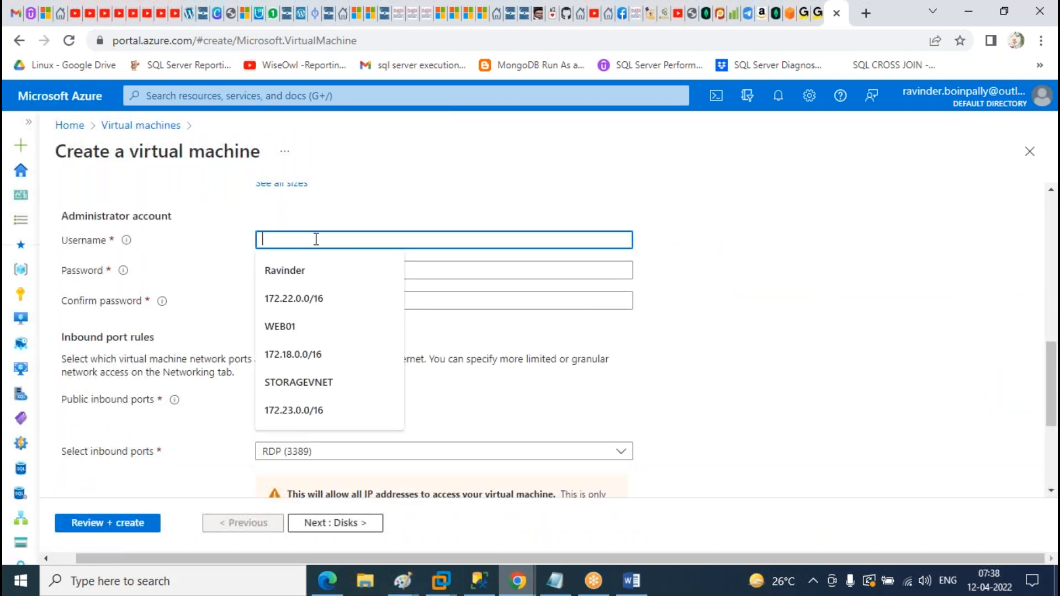
text(Ravinder)
key(Tab)
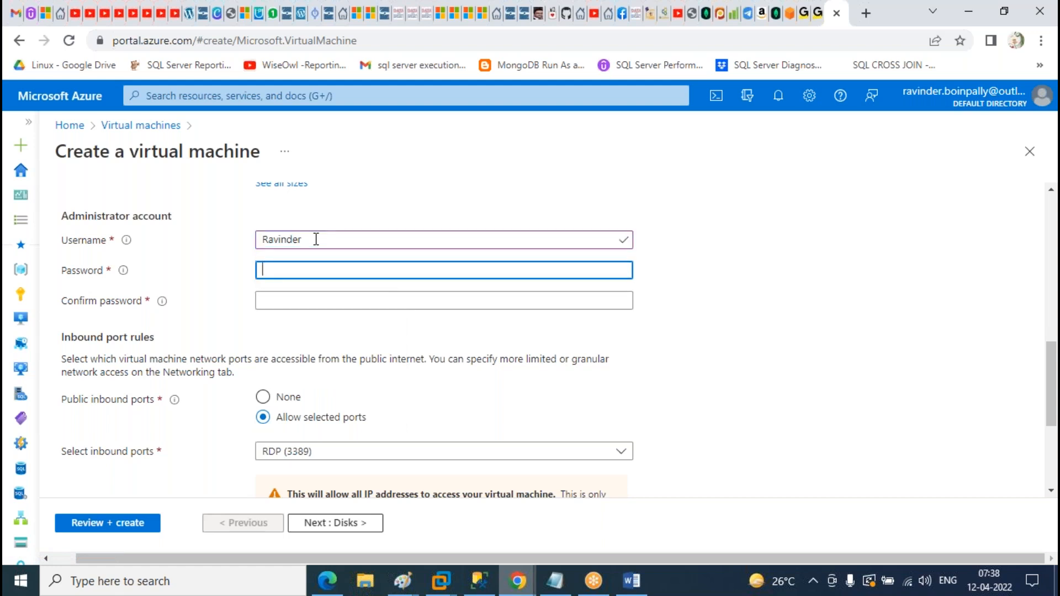
text(••••••••••••)
key(Tab)
text(••••••)
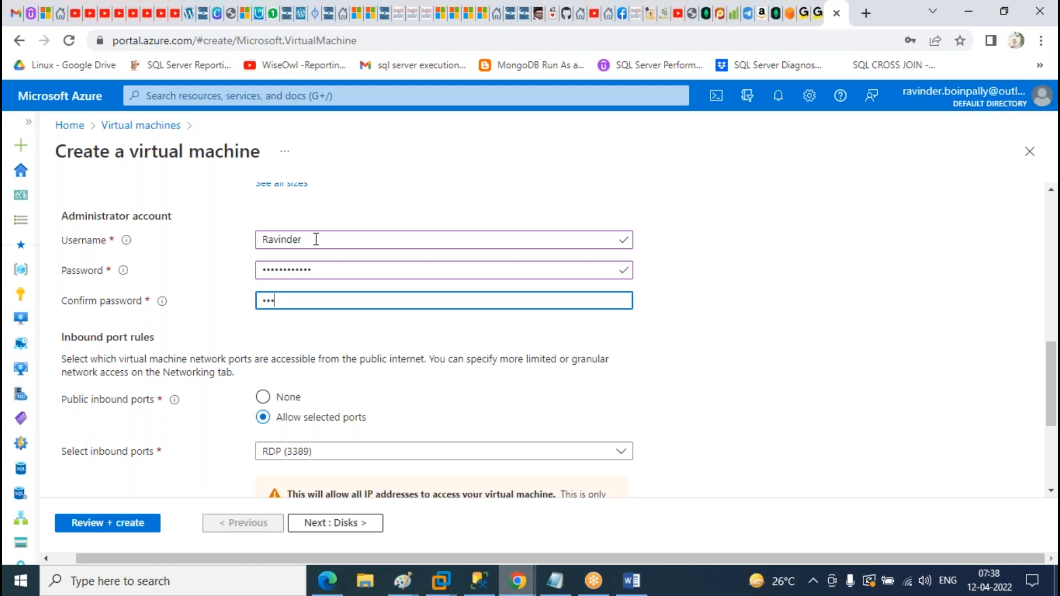
text(••••••)
- Try None for the public inbound ports, and return to allowing selected ports with RDP (3389)
scroll(239, 268, down, 3)
scroll(124, 258, up, 1)
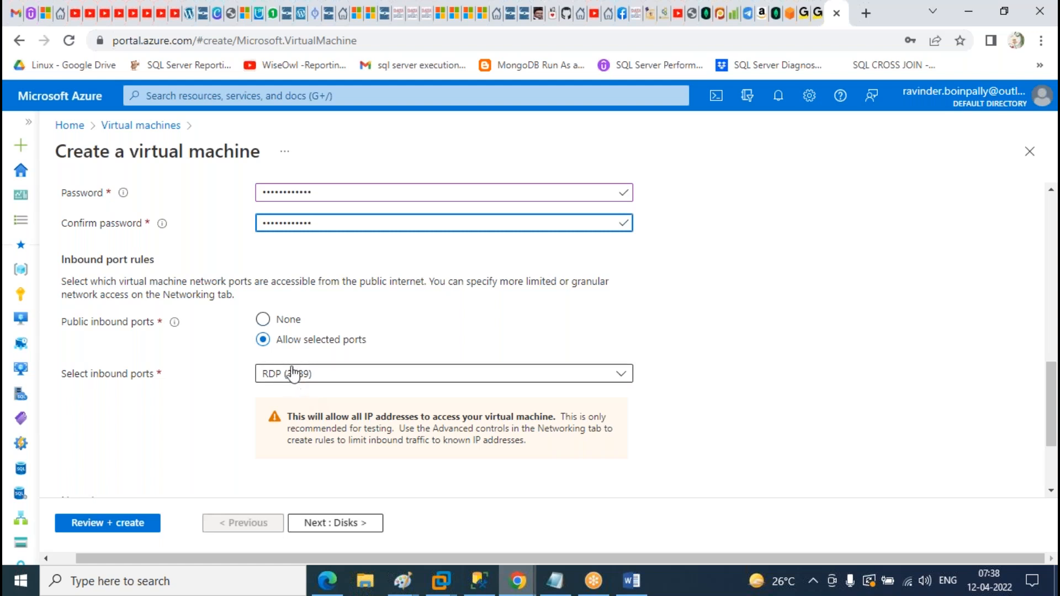
click(281, 320)
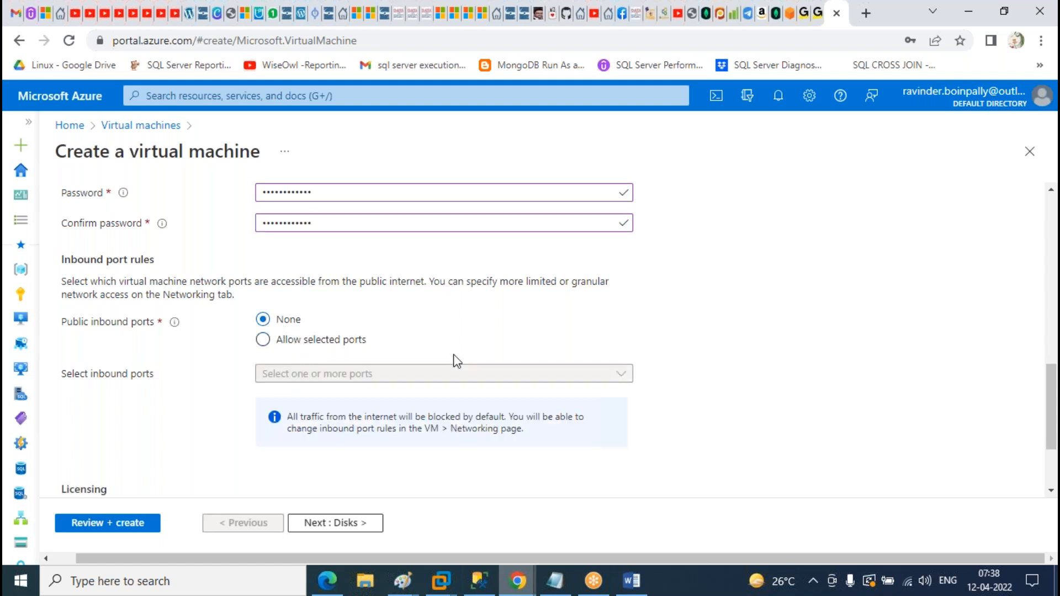
key(Down)
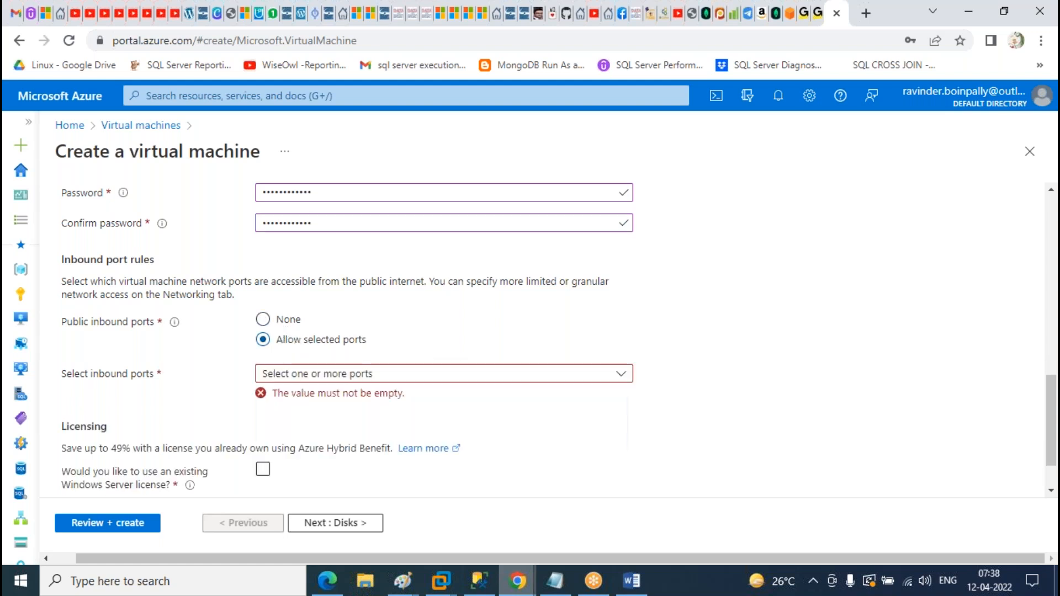
click(345, 378)
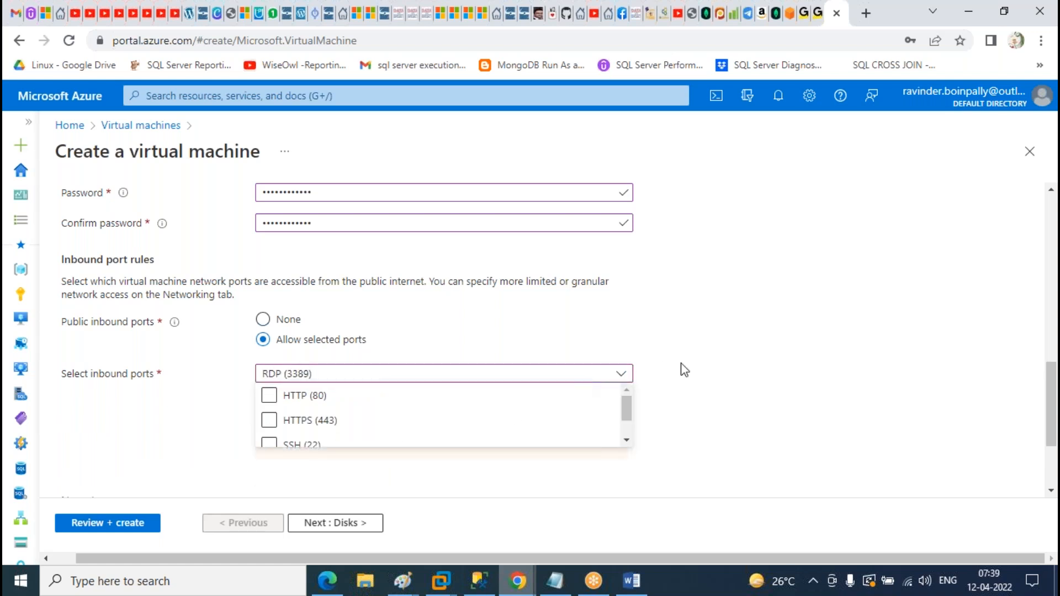
click(688, 374)
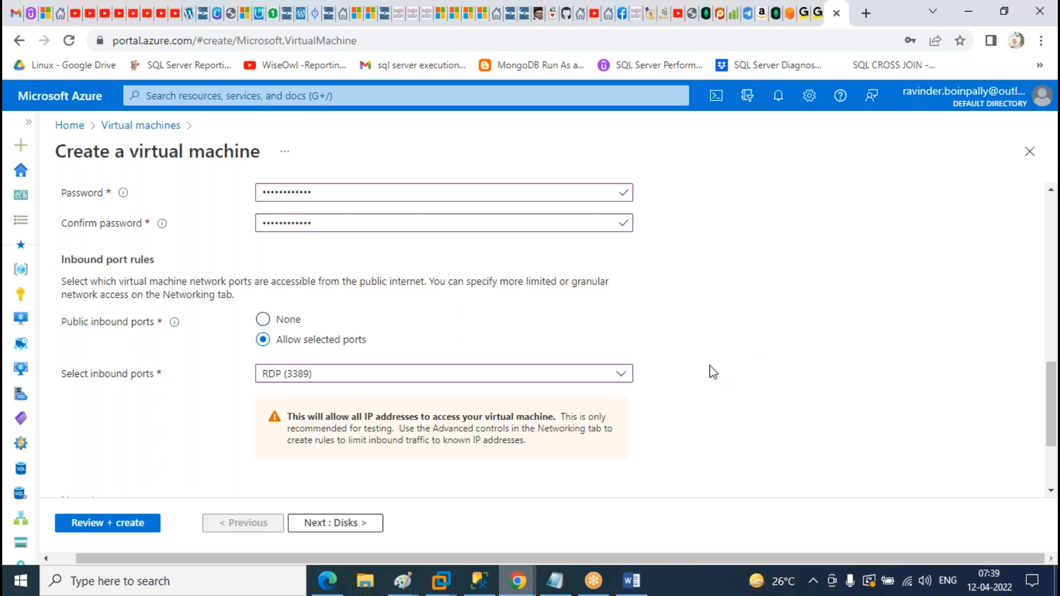
- Review the licensing option at the end of the basic settings and look over the Disks and Networking settings
scroll(719, 335, down, 3)
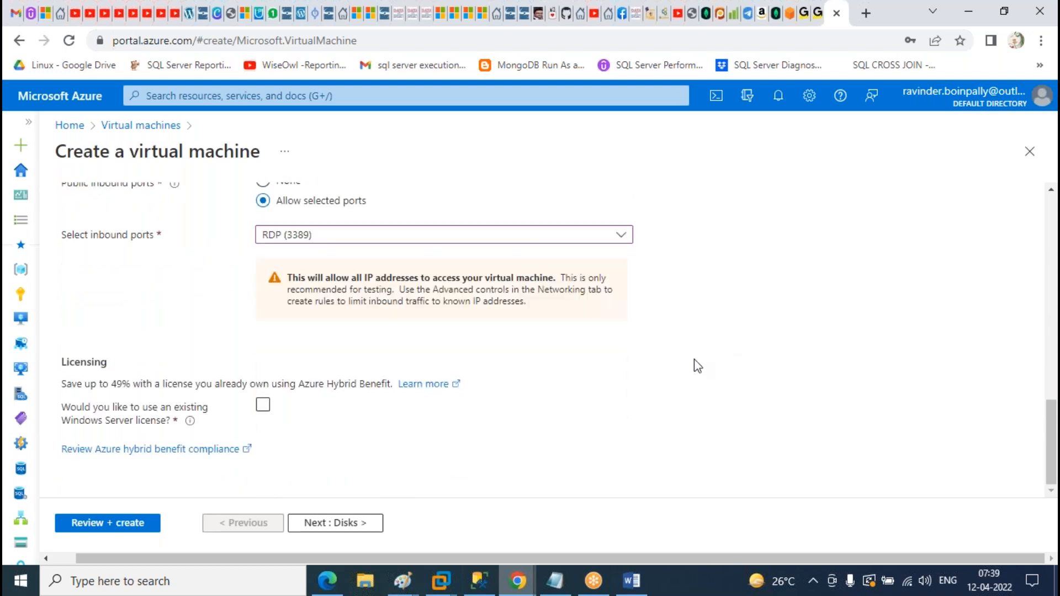
scroll(699, 365, up, 4)
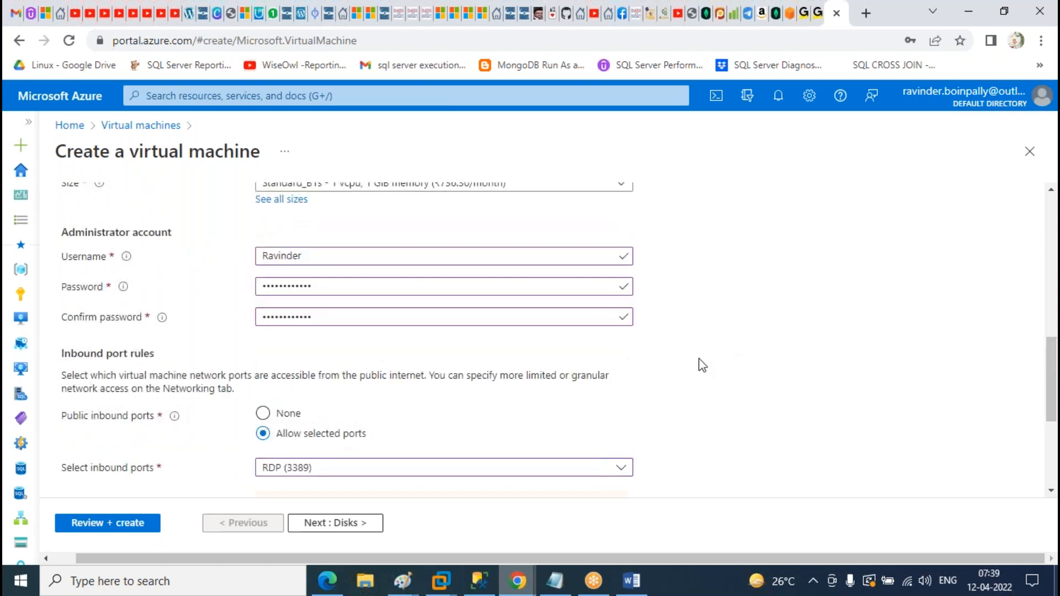
scroll(699, 365, up, 10)
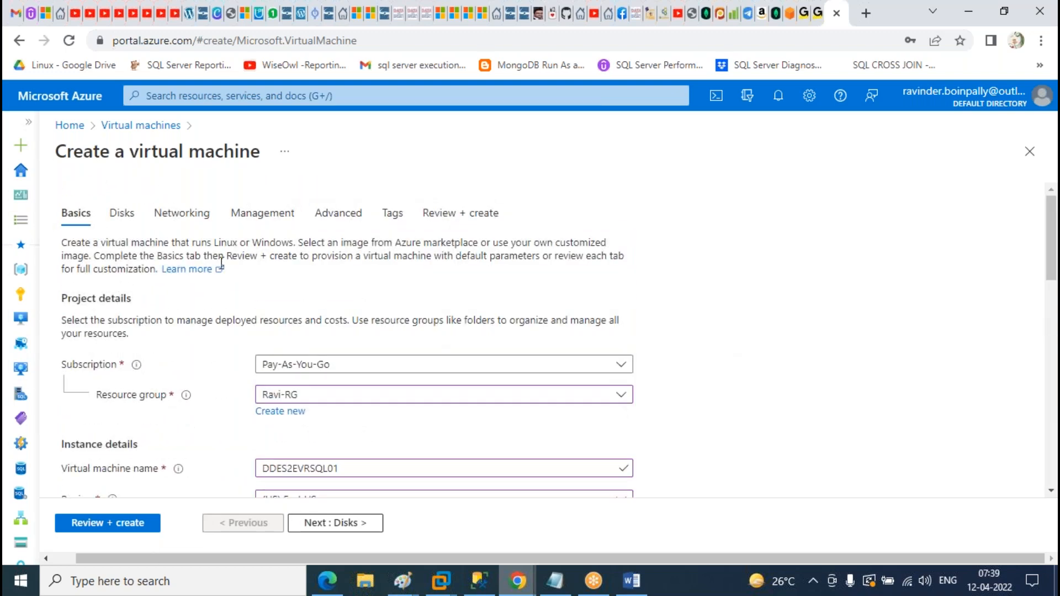
click(131, 216)
click(164, 218)
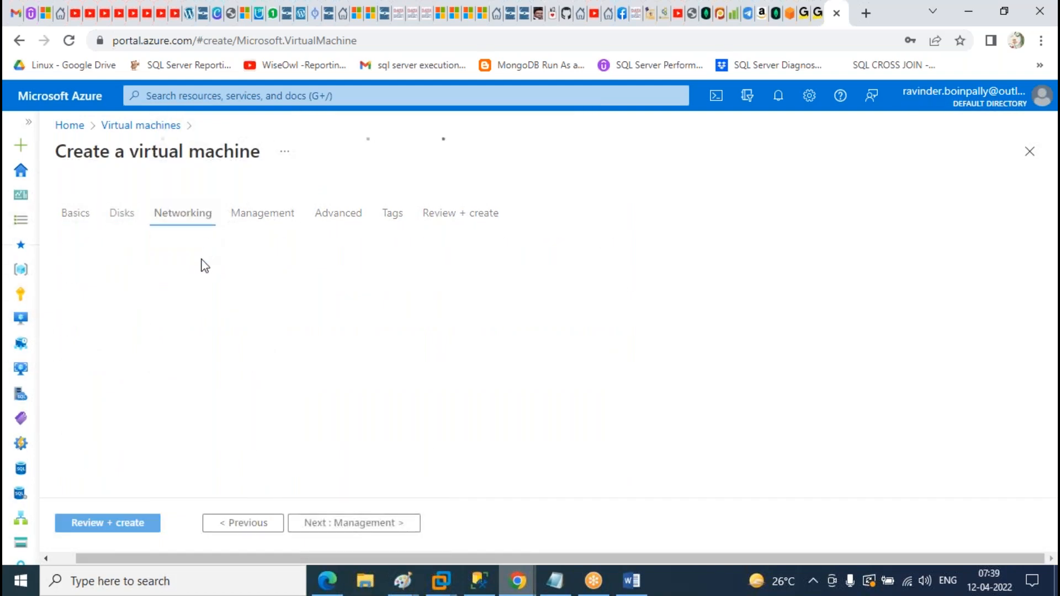
click(122, 215)
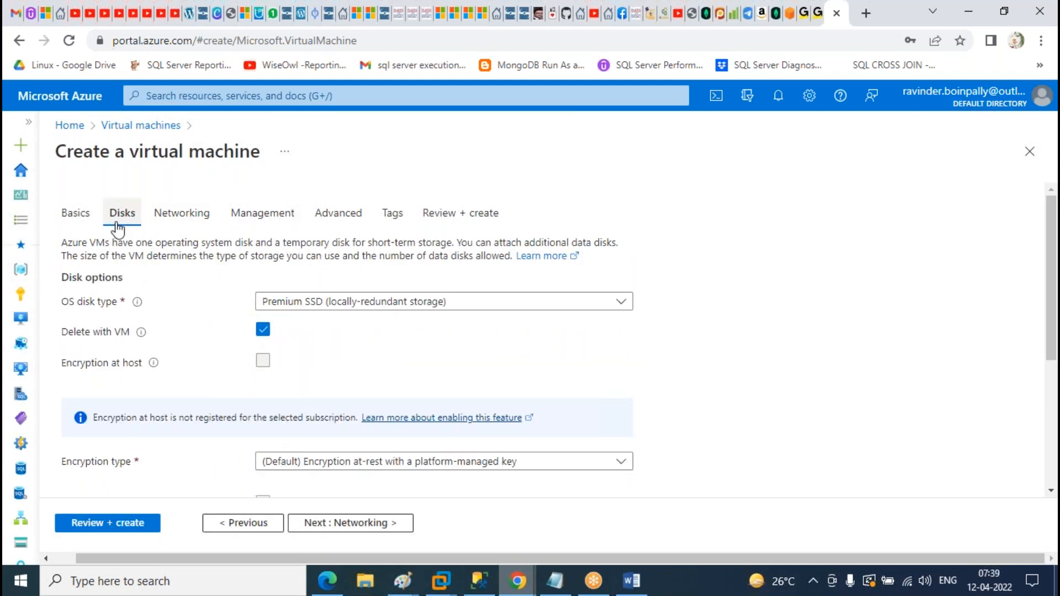
click(187, 222)
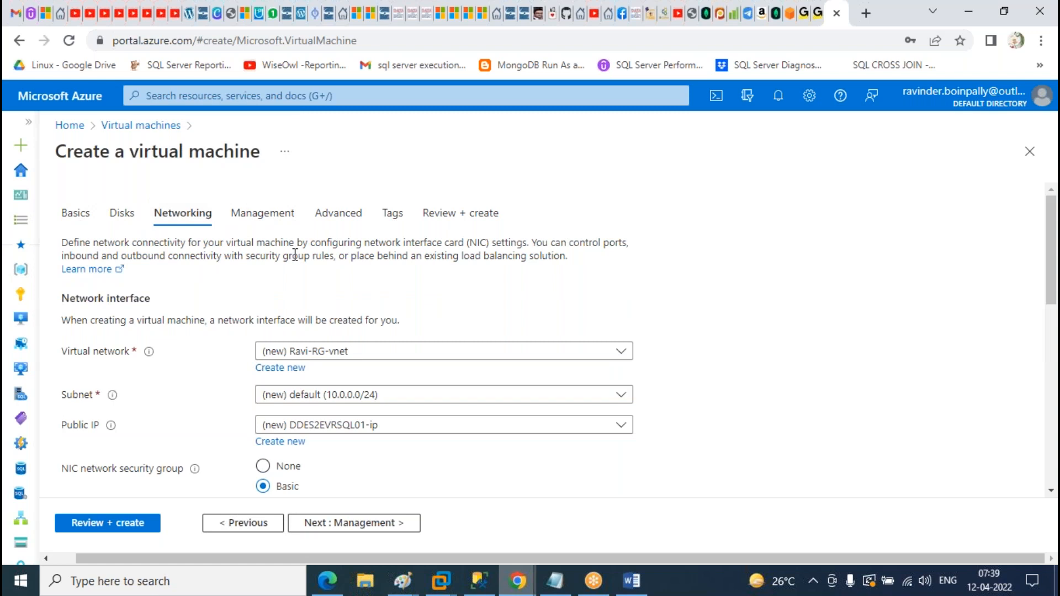
click(131, 220)
click(206, 219)
click(134, 222)
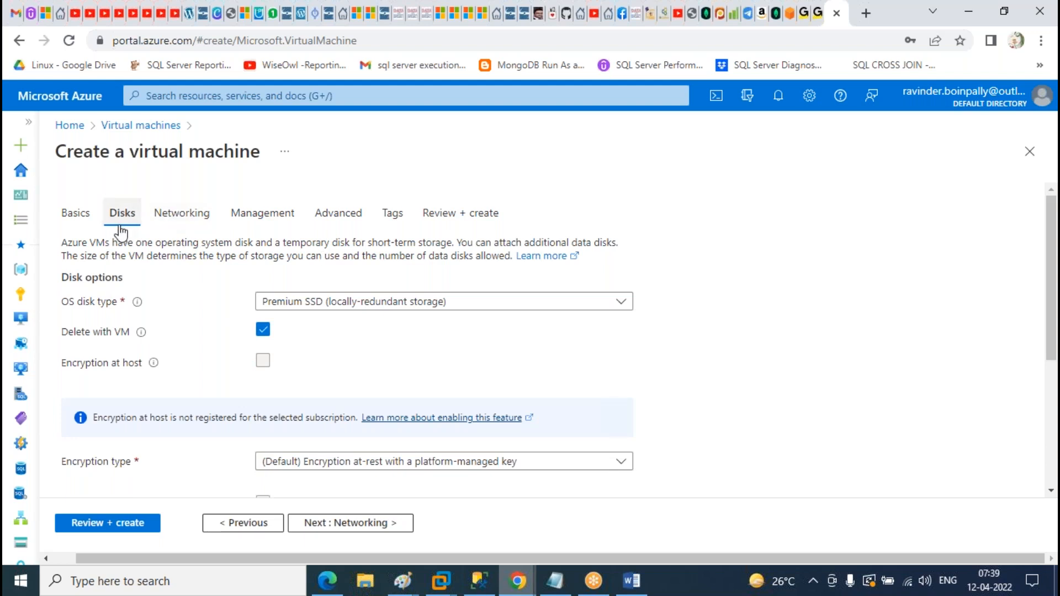
click(168, 222)
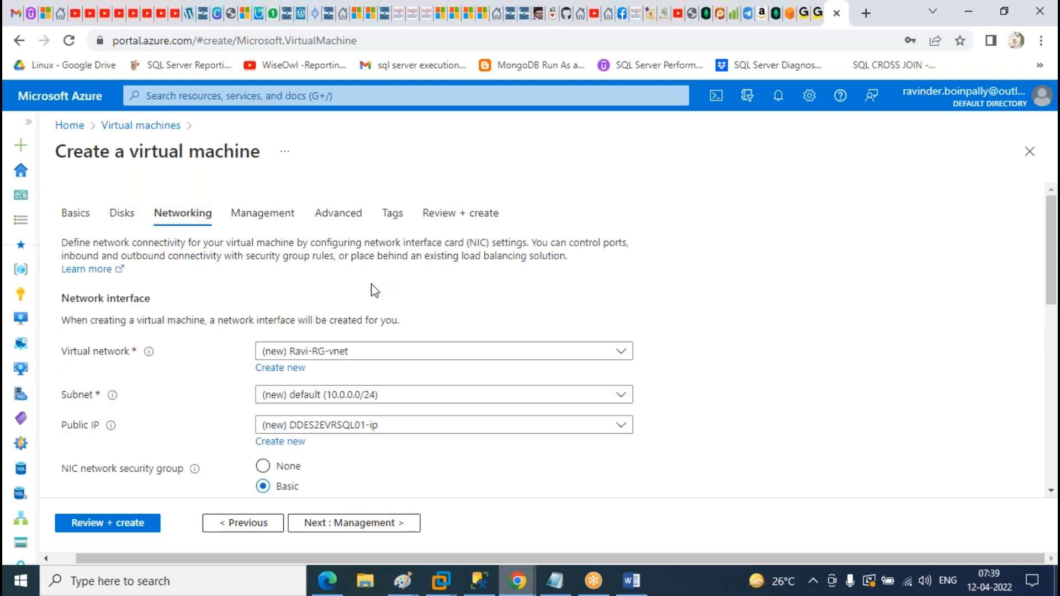
scroll(673, 334, down, 3)
scroll(704, 334, up, 3)
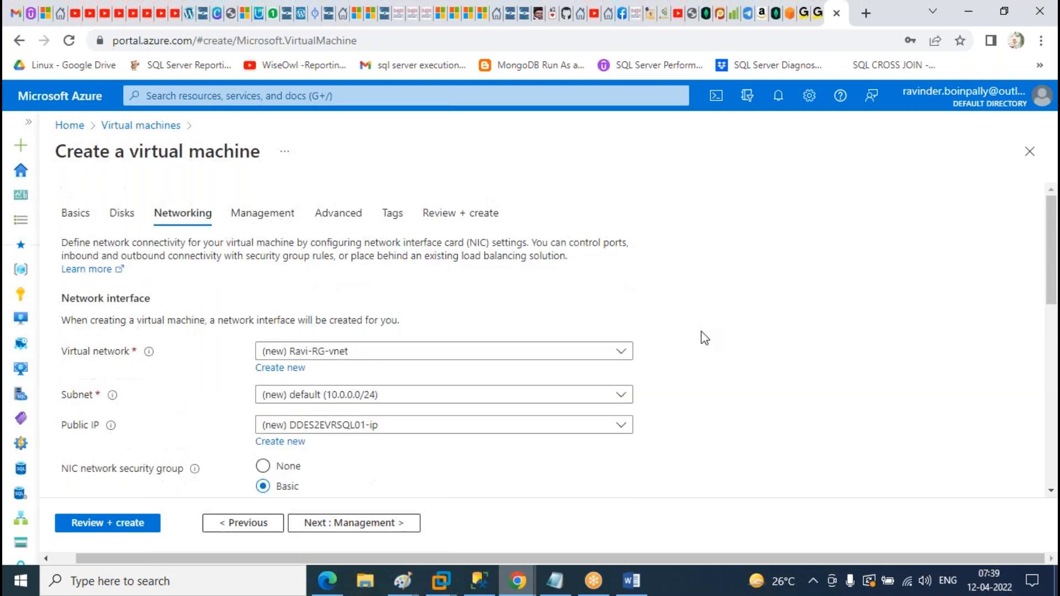
- Enable boot diagnostics with a custom storage account in the Management settings, keeping the proposed new diagnostics storage account
click(262, 214)
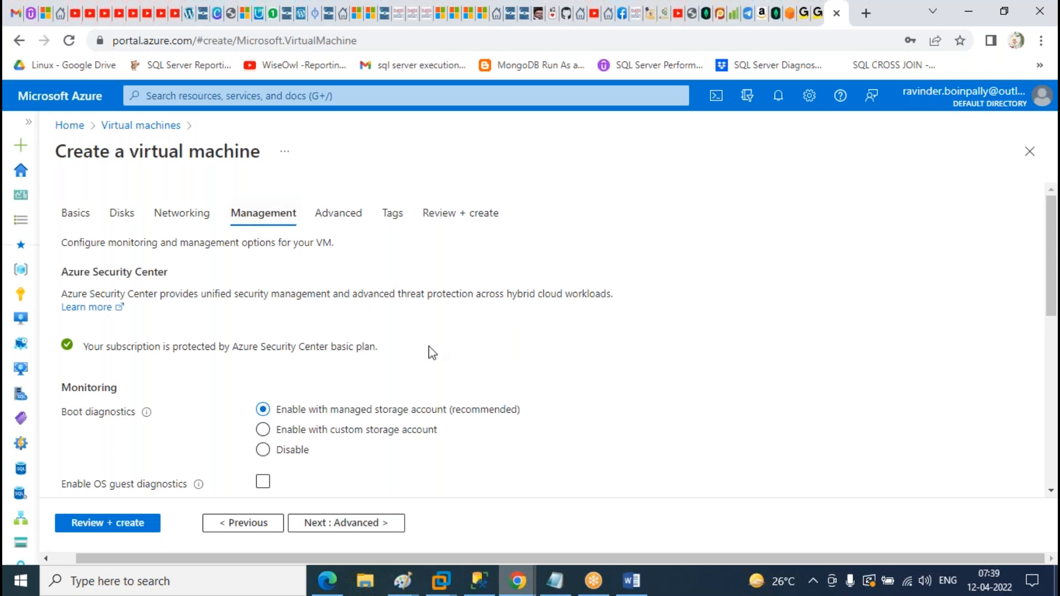
scroll(335, 276, down, 1)
scroll(335, 276, down, 2)
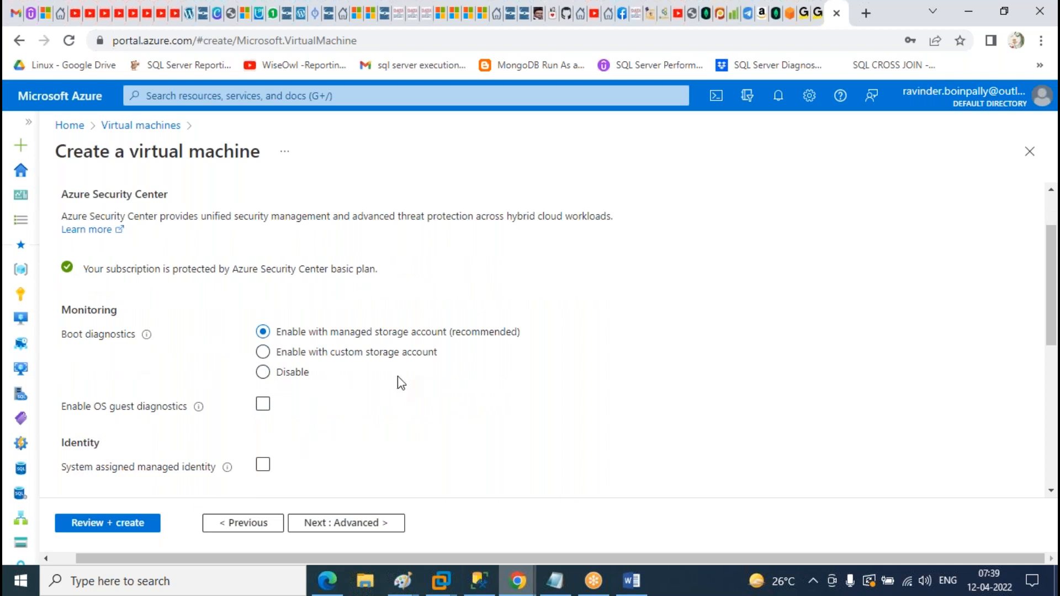
click(294, 355)
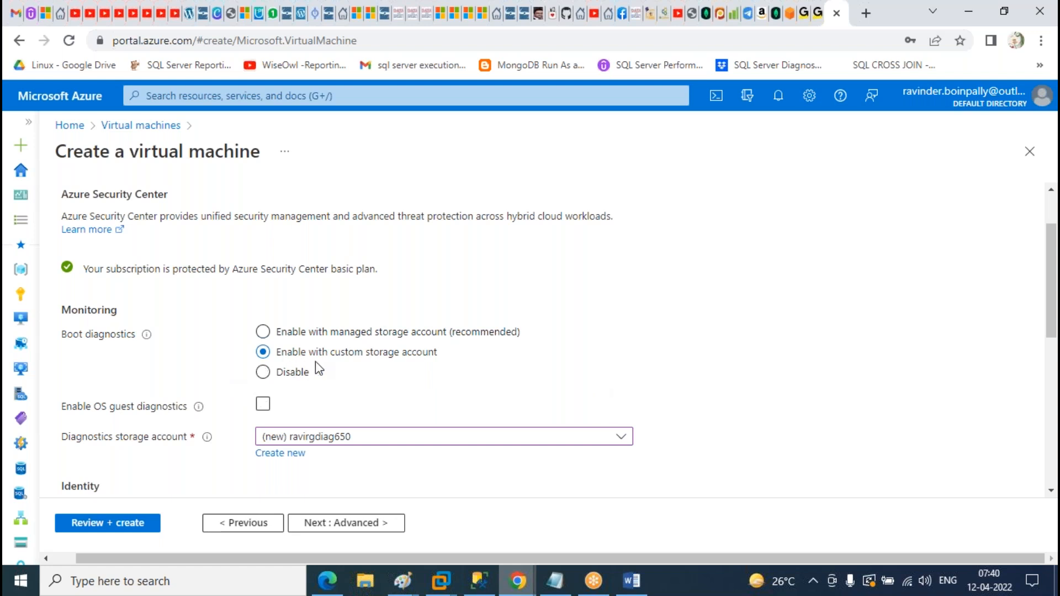
click(398, 441)
click(339, 463)
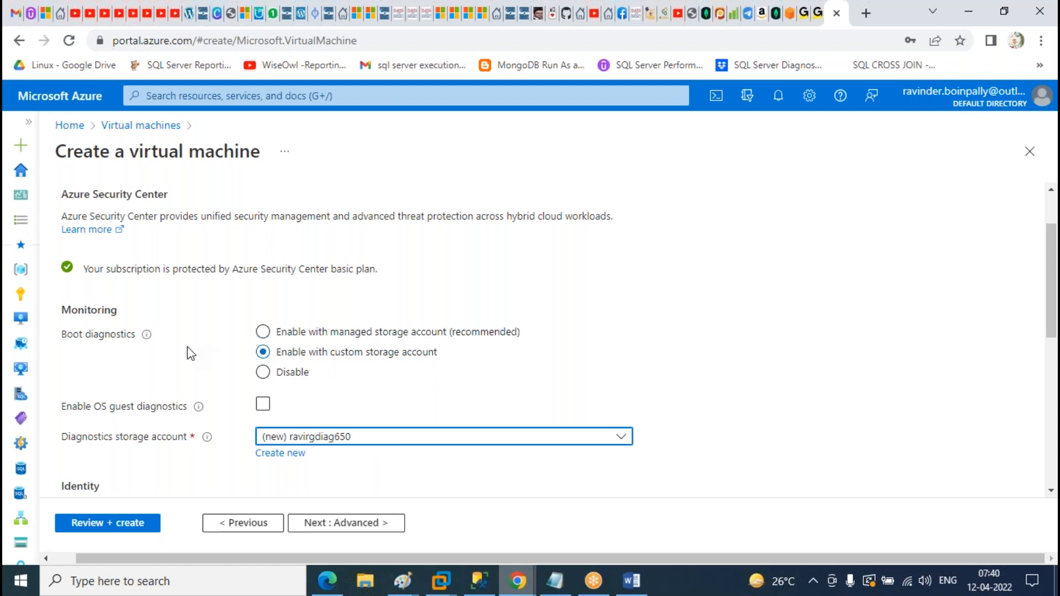
drag(134, 336, 61, 337)
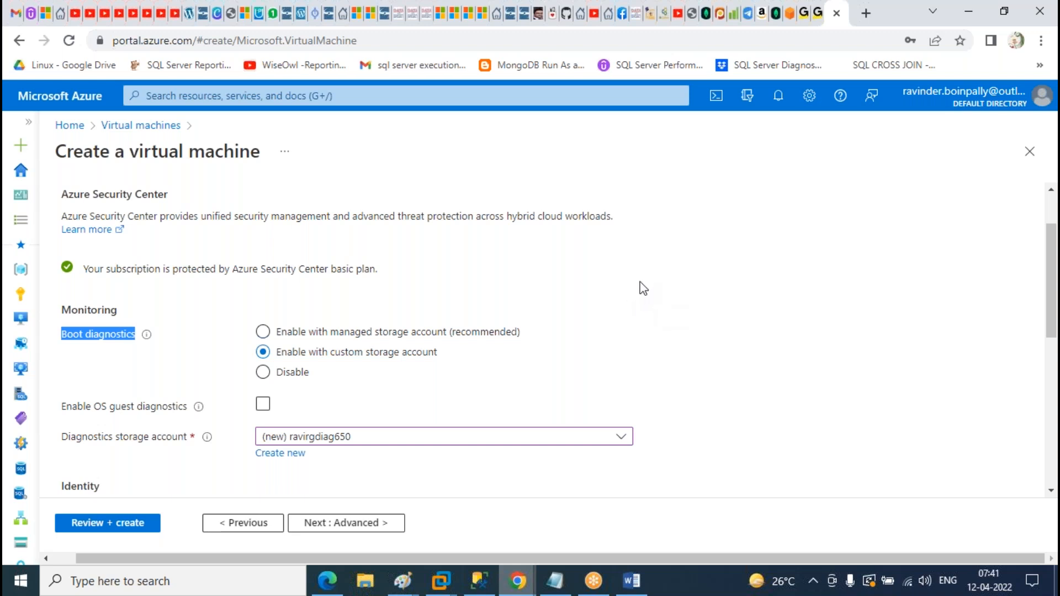
- Enable the system assigned managed identity, trying Login with Azure AD and leaving that login option off
scroll(642, 287, down, 3)
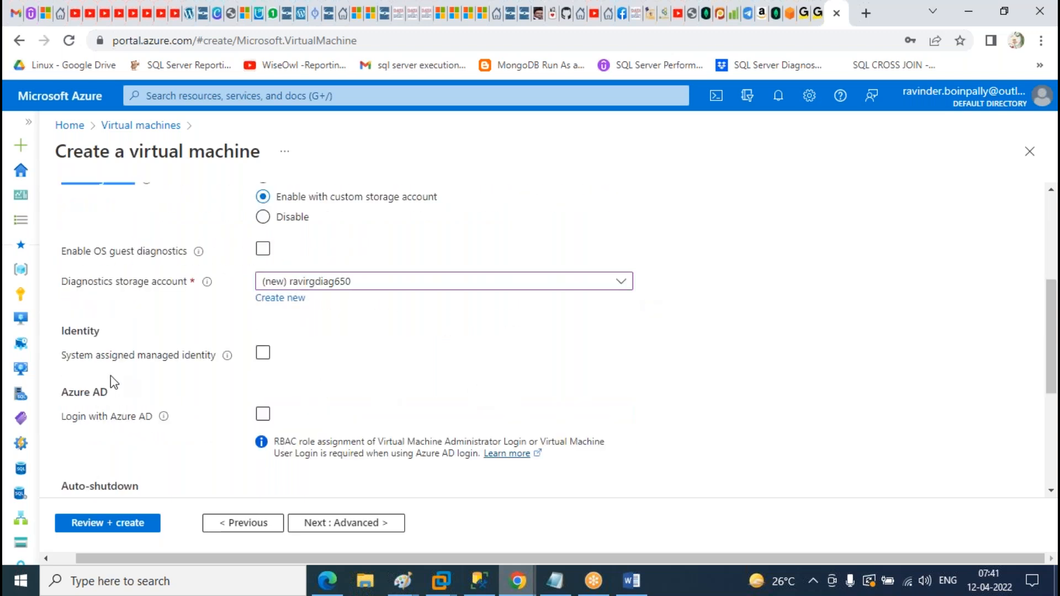
click(263, 353)
click(349, 365)
click(264, 414)
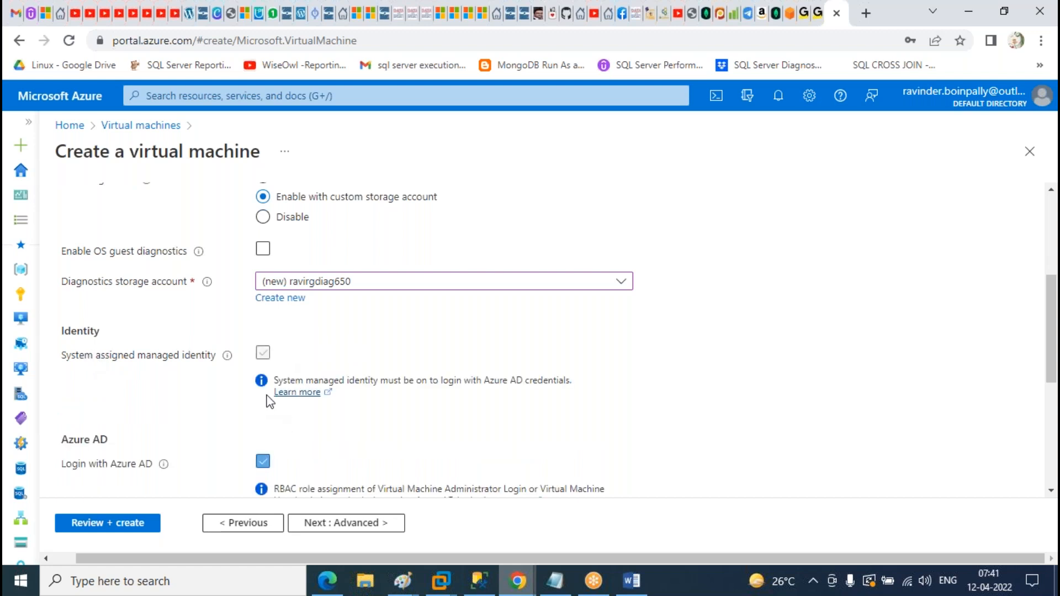
click(264, 462)
scroll(641, 345, down, 1)
scroll(642, 339, down, 1)
scroll(345, 363, up, 1)
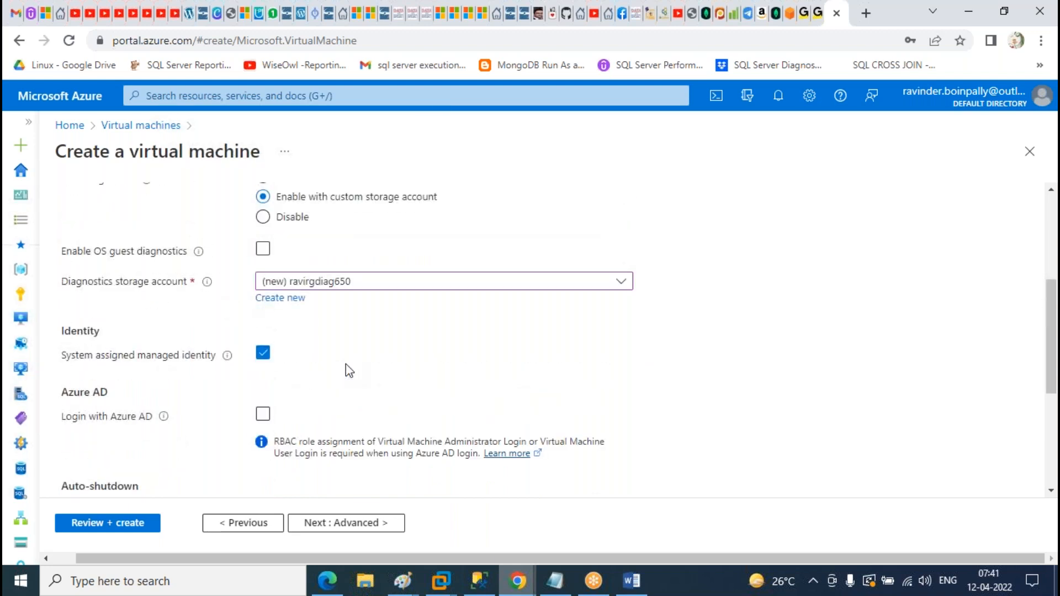
- Try enabling backup to view its Recovery Services vault and backup policy options, and disable it again
scroll(509, 371, down, 4)
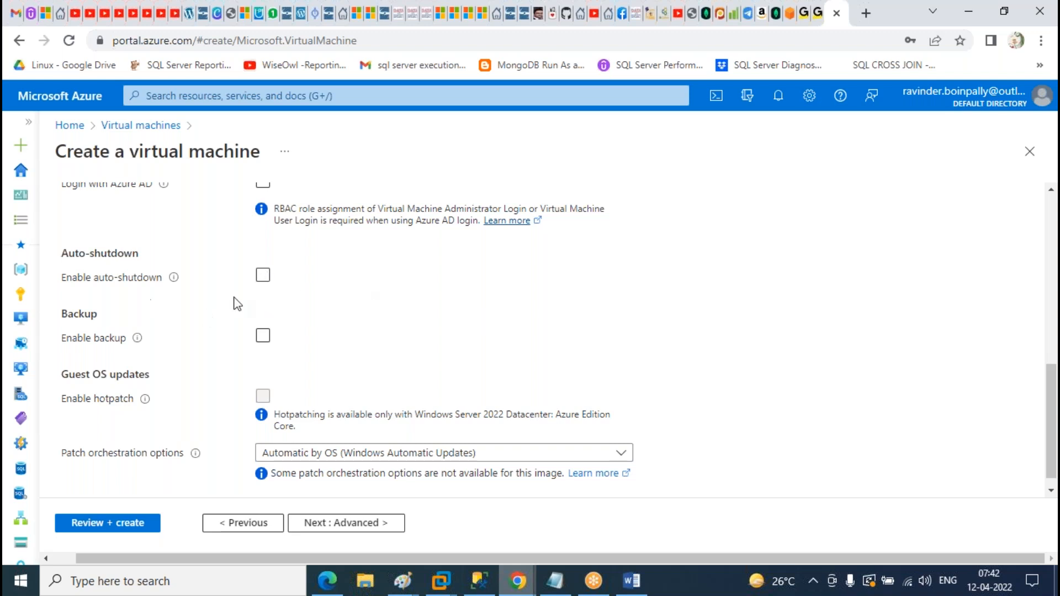
click(263, 335)
click(263, 335)
click(265, 336)
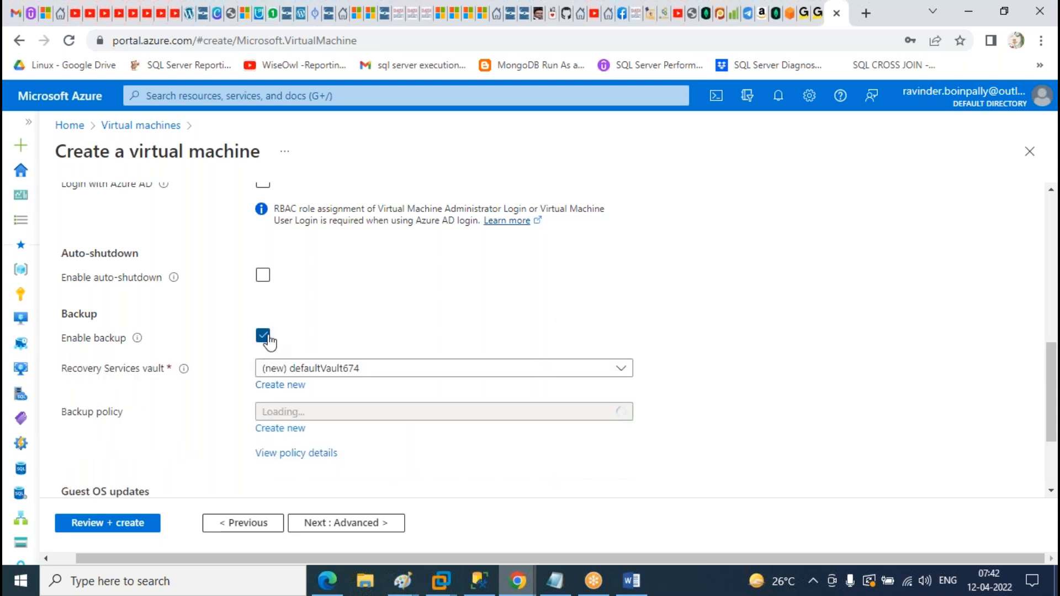
click(264, 335)
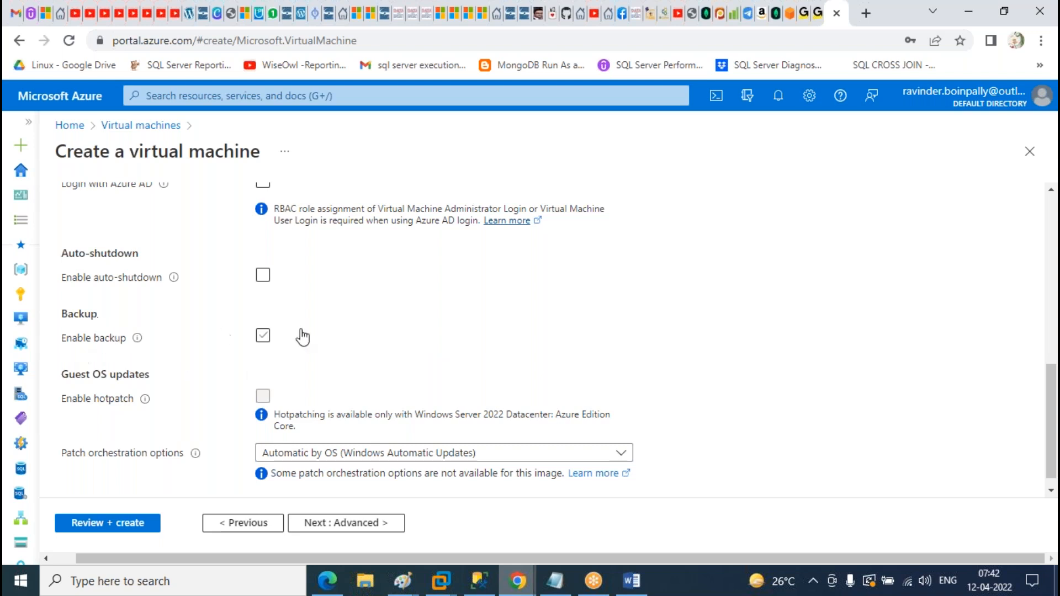
- Compare the available patch orchestration options and set the guest OS patching to Manual updates
scroll(484, 354, down, 1)
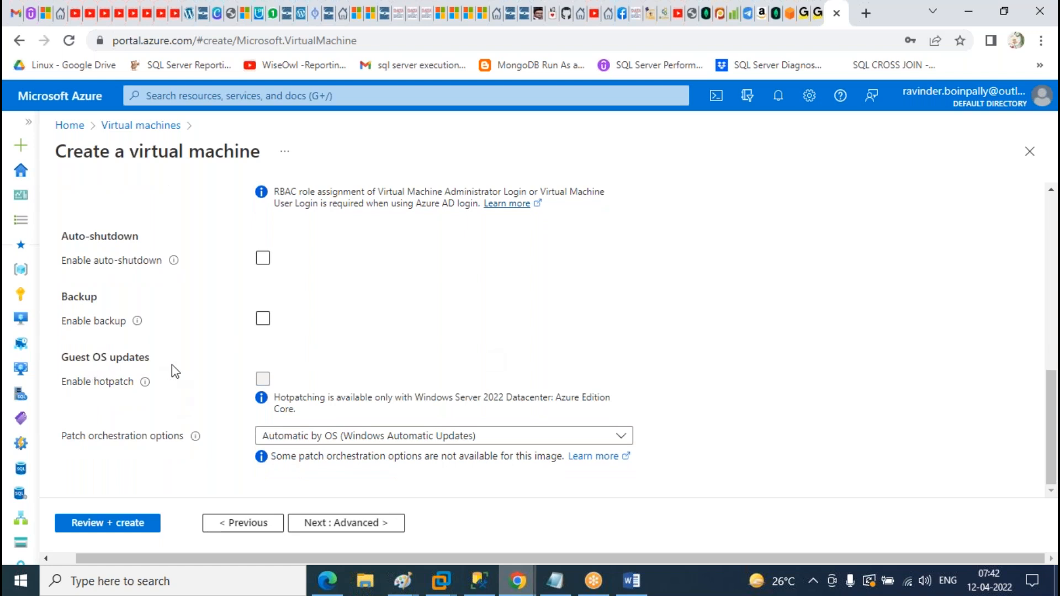
click(430, 437)
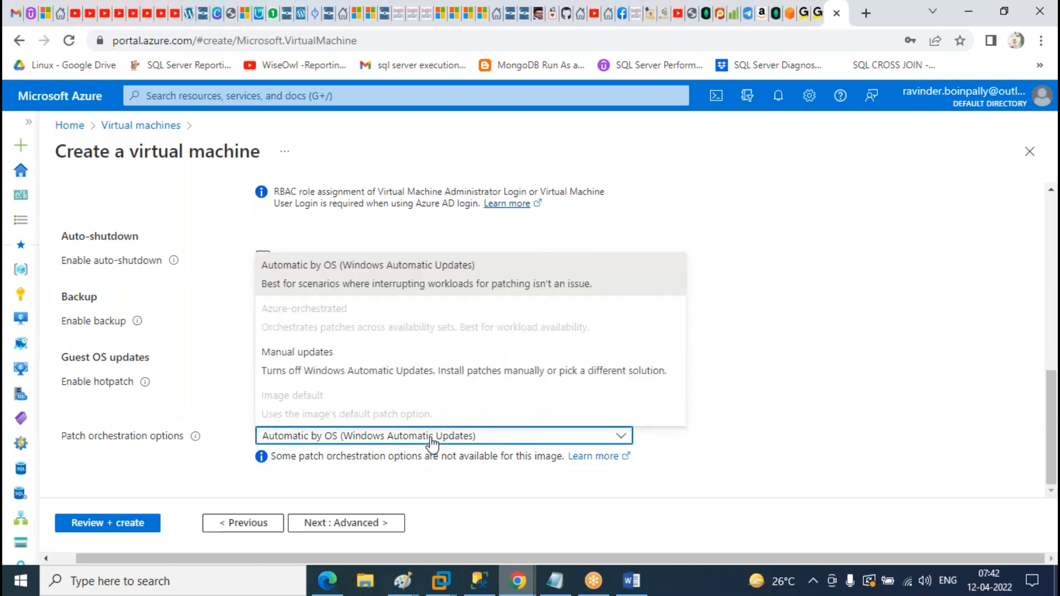
click(395, 261)
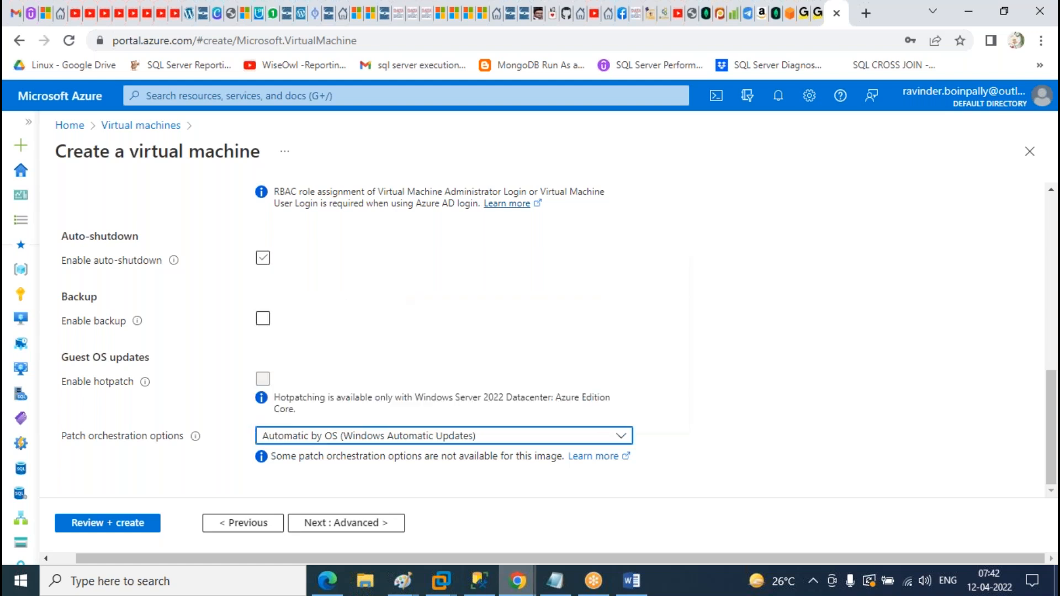
click(445, 436)
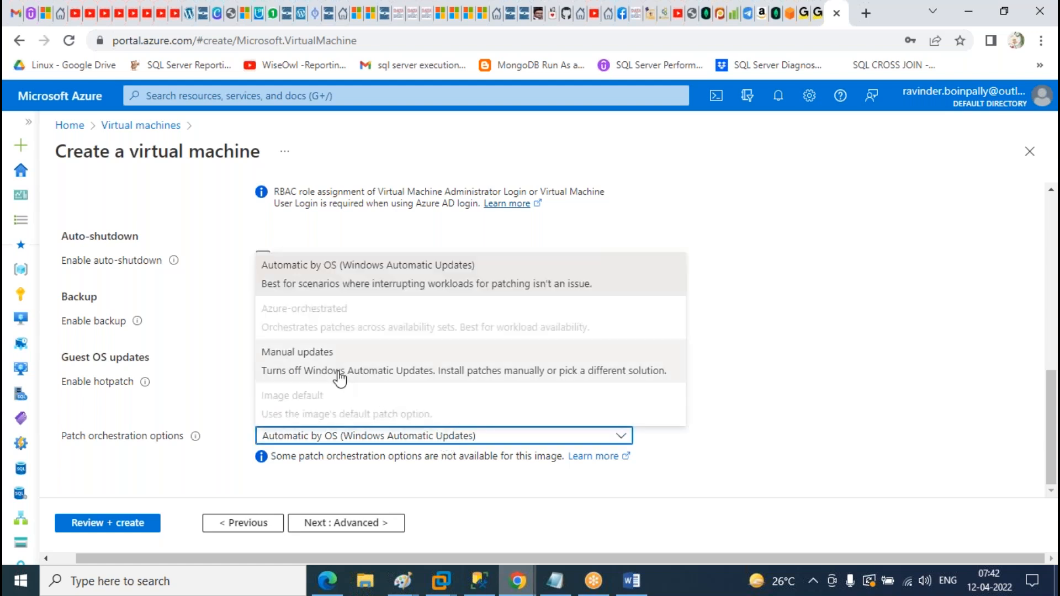
click(345, 372)
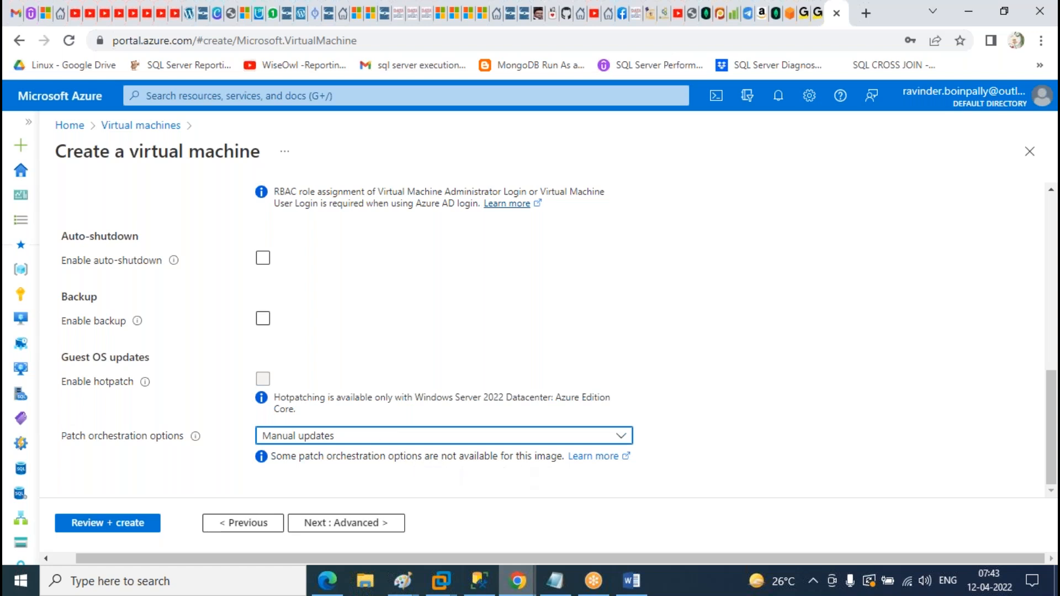
click(377, 441)
click(367, 376)
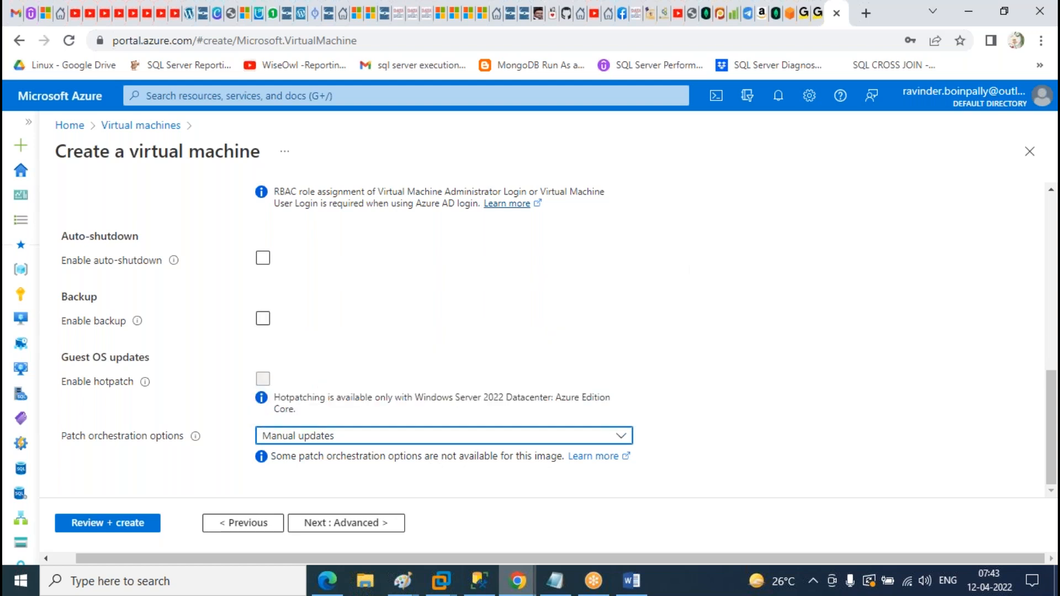
- Try Automatic by OS (Windows Automatic Updates) as the patch orchestration option and return it to Manual updates
click(343, 439)
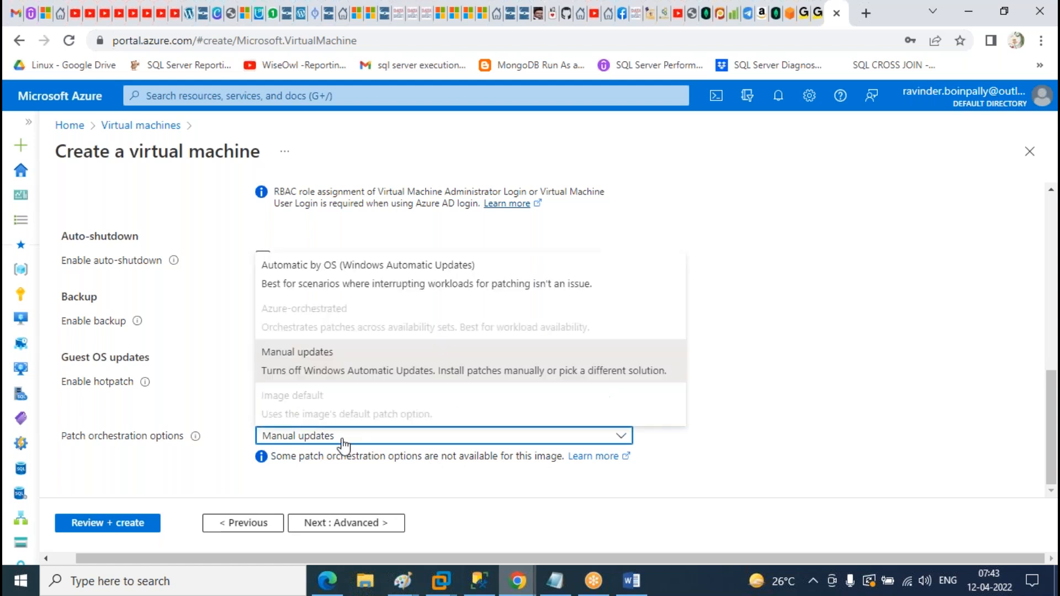
click(338, 285)
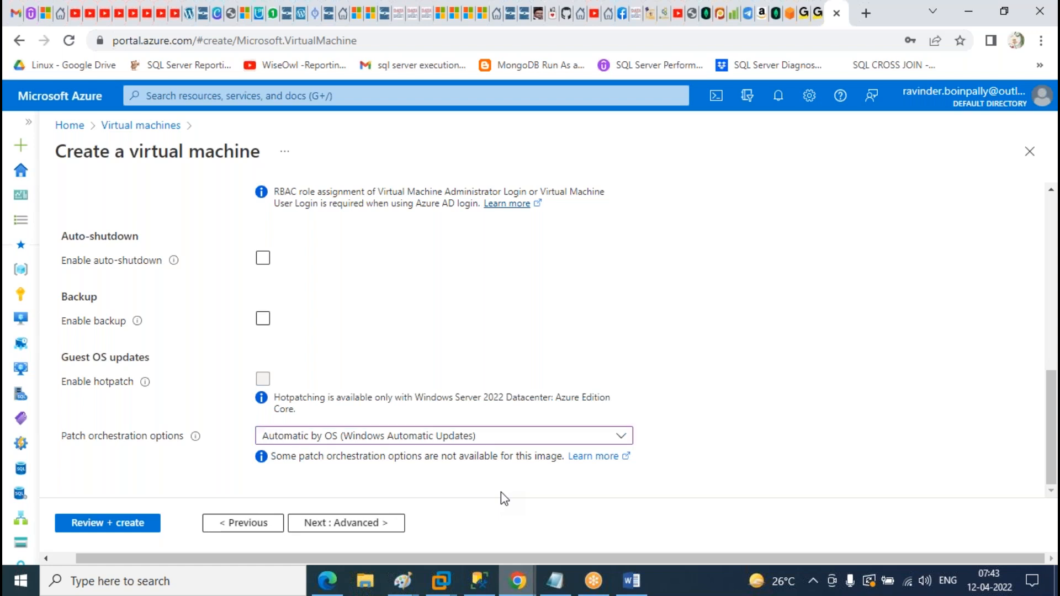
click(448, 444)
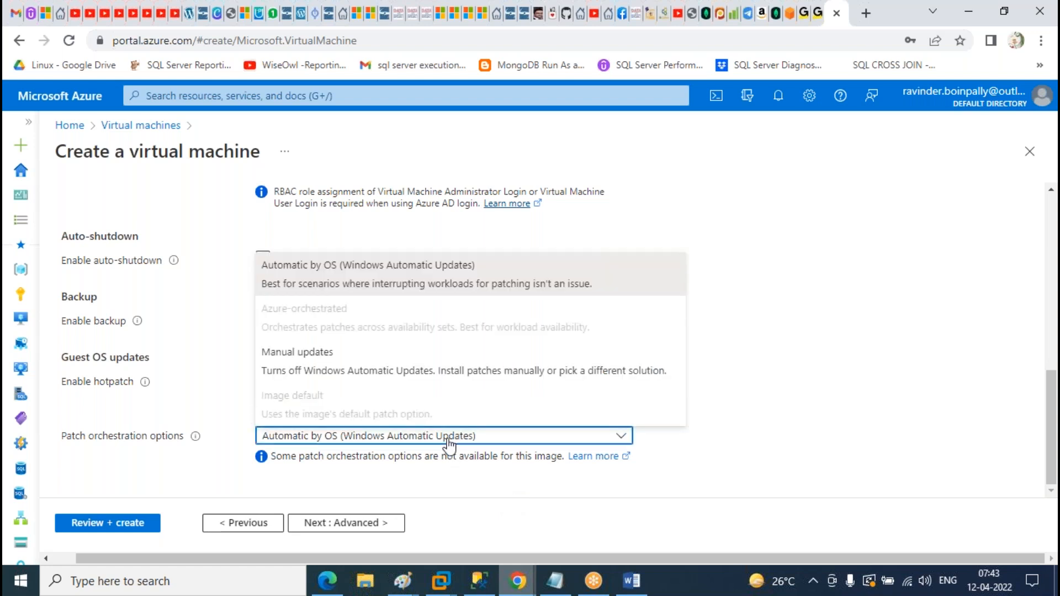
click(336, 371)
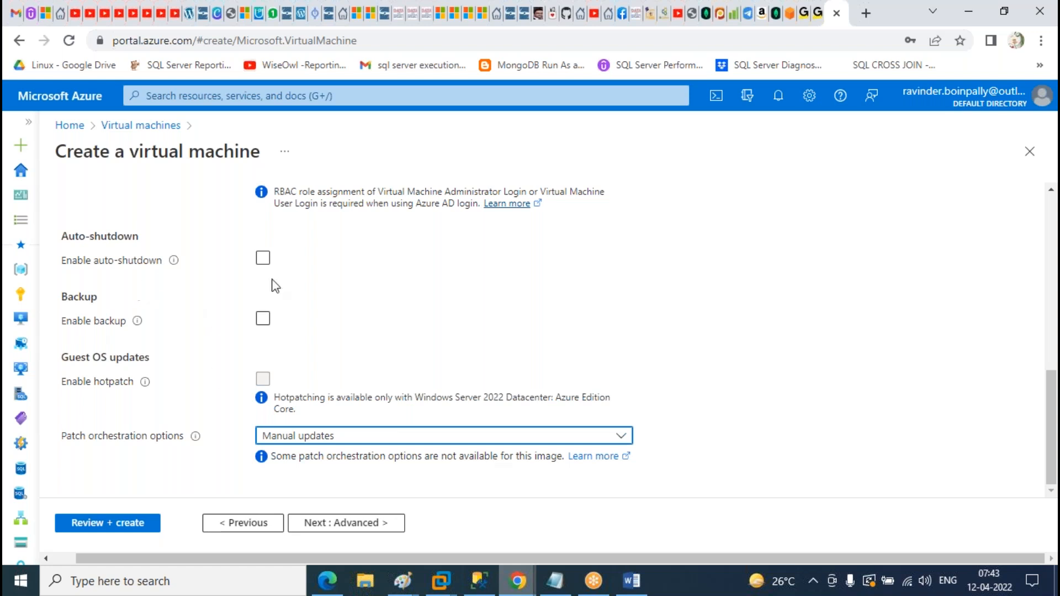
- Review the Management settings, and in the Advanced settings browse the extensions available for the virtual machine
scroll(399, 333, up, 4)
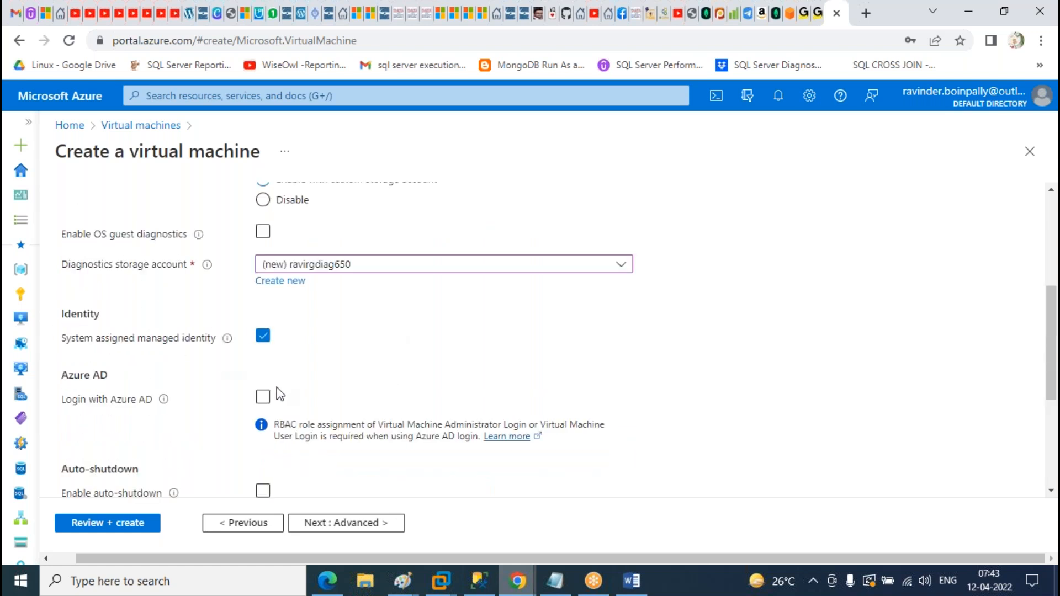
scroll(529, 397, down, 1)
scroll(528, 399, down, 4)
scroll(416, 418, up, 9)
click(338, 214)
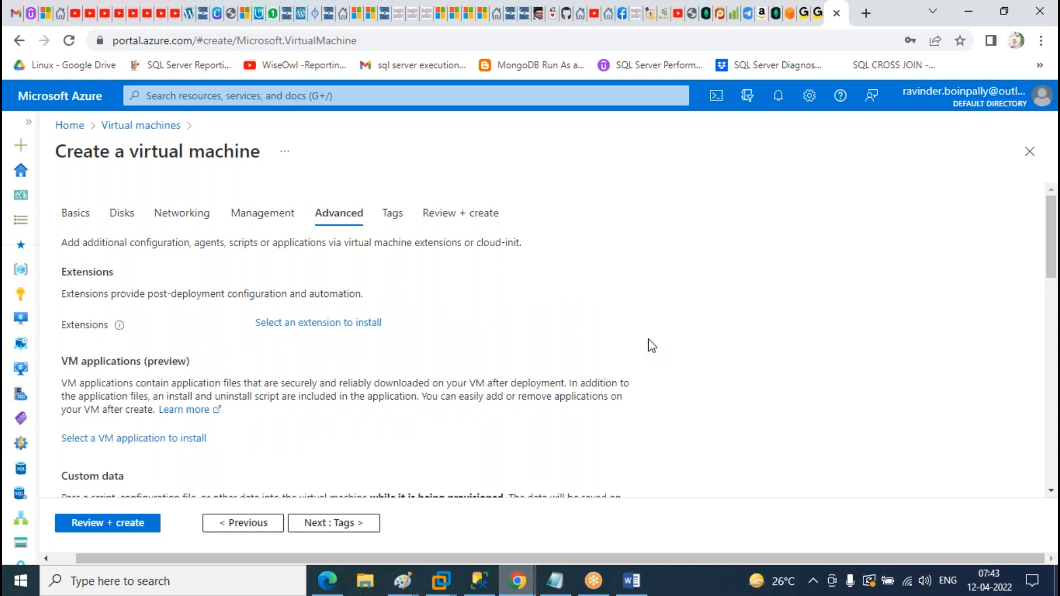
click(334, 325)
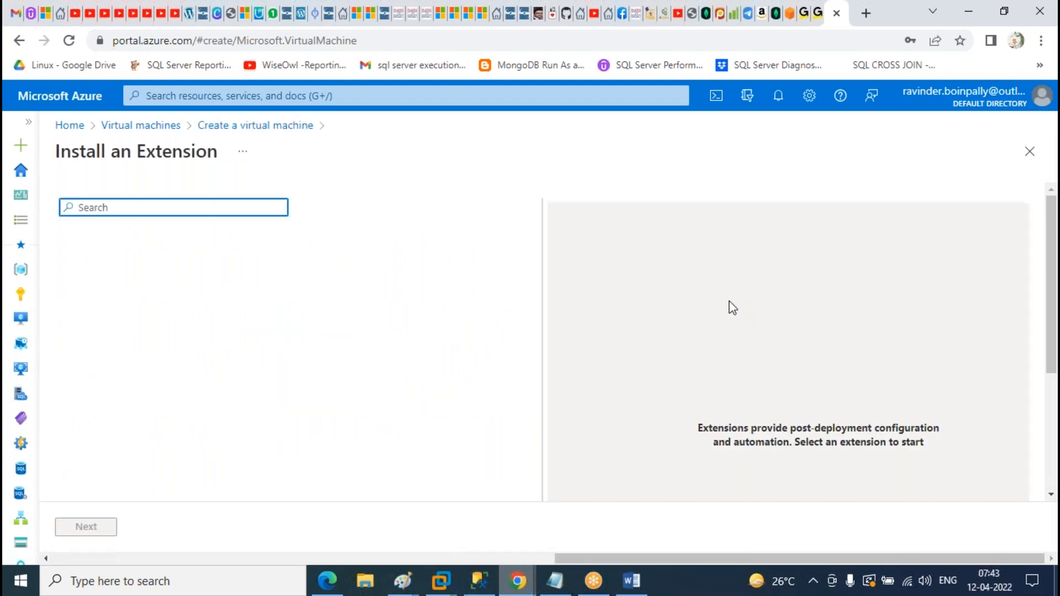
scroll(407, 279, down, 15)
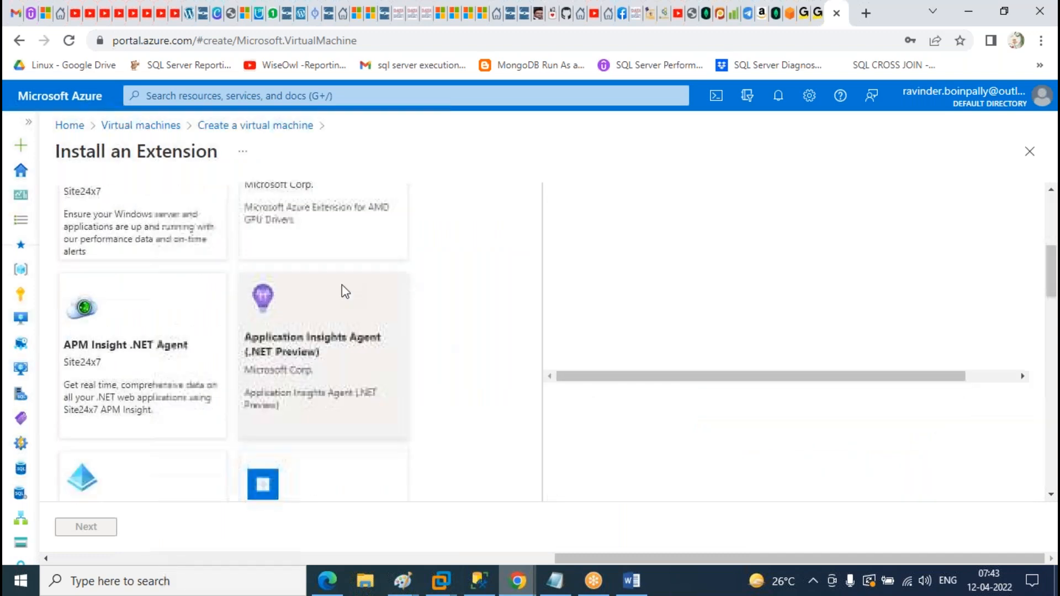
scroll(343, 284, down, 6)
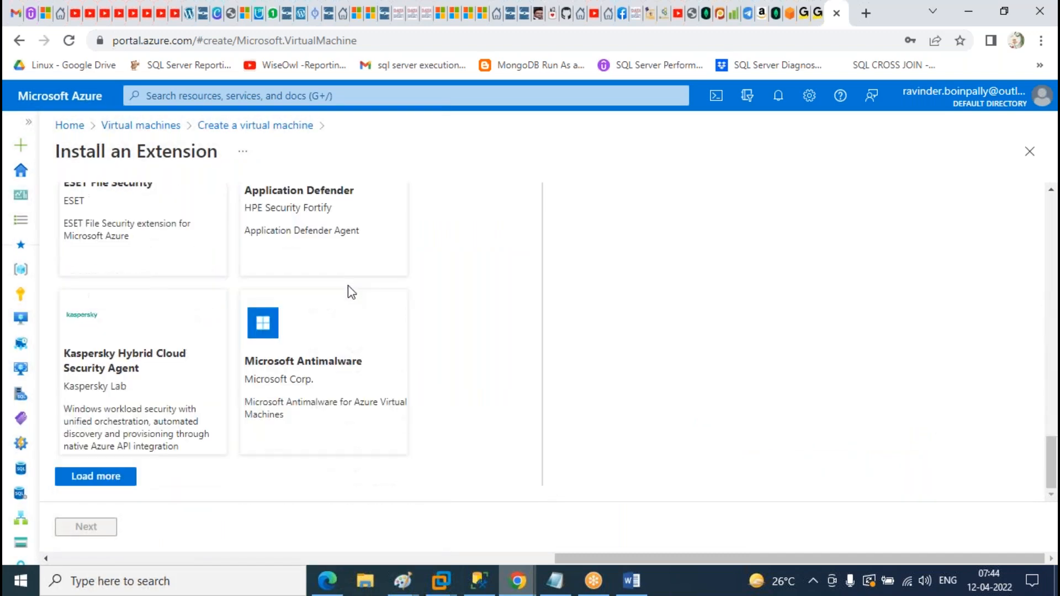
scroll(323, 361, up, 10)
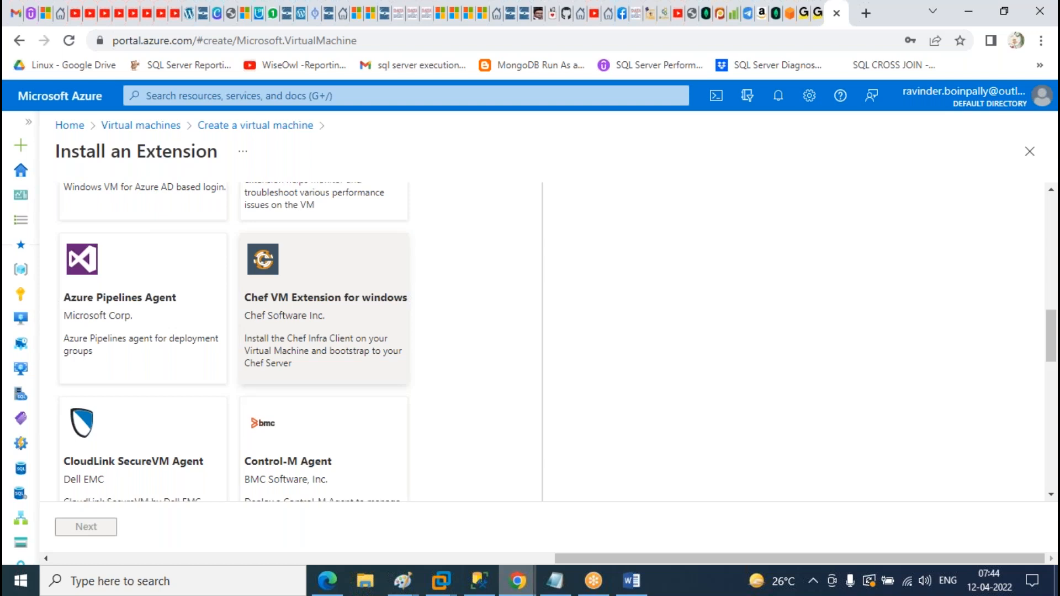
- Examine the configuration form of the Chef VM Extension for windows and return to the extension list without creating it
click(330, 331)
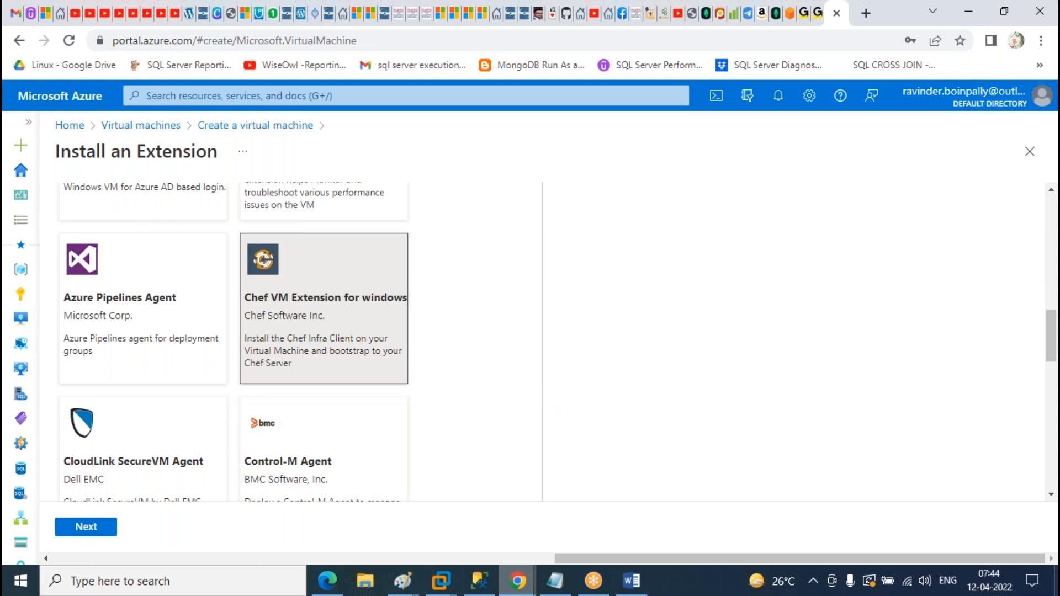
click(88, 529)
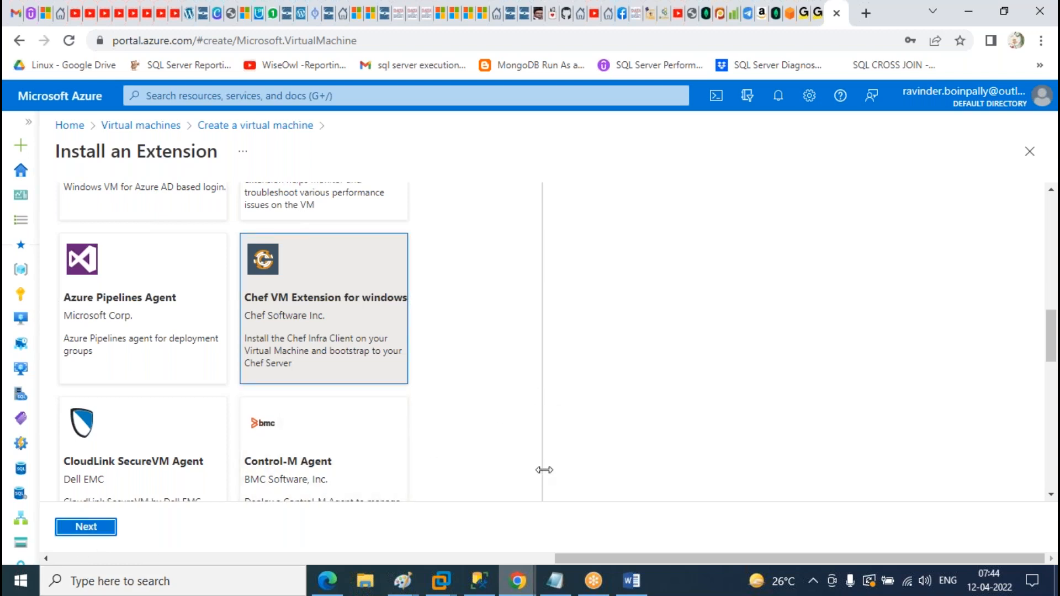
click(97, 527)
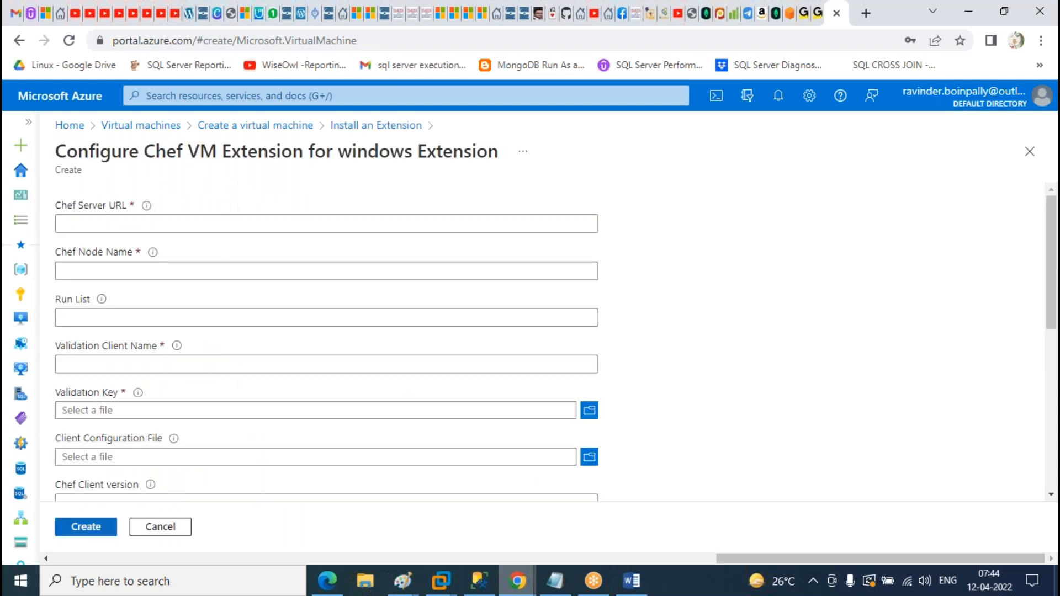
scroll(386, 276, down, 7)
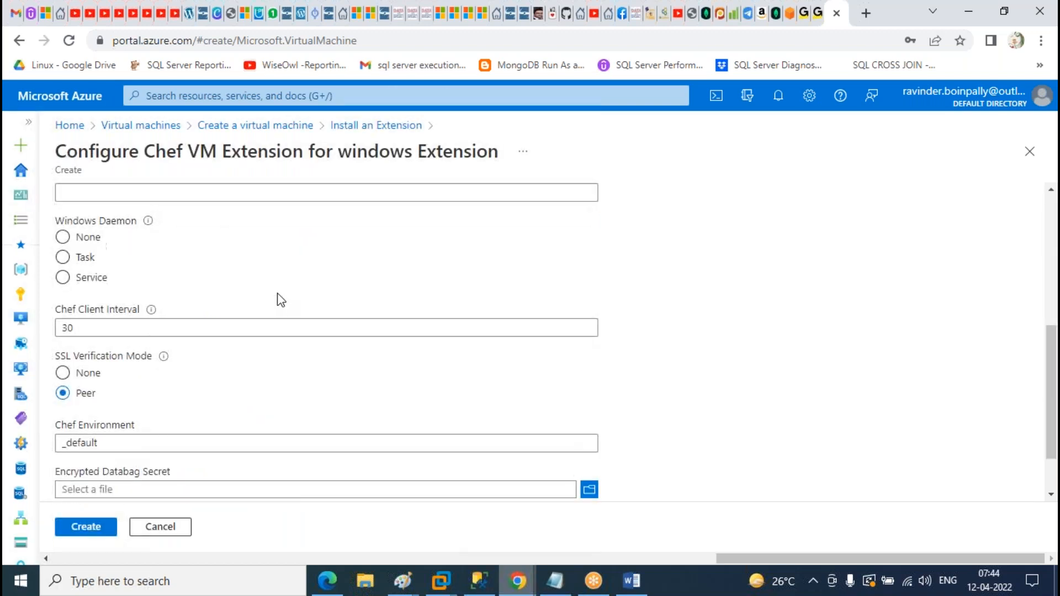
scroll(331, 298, up, 7)
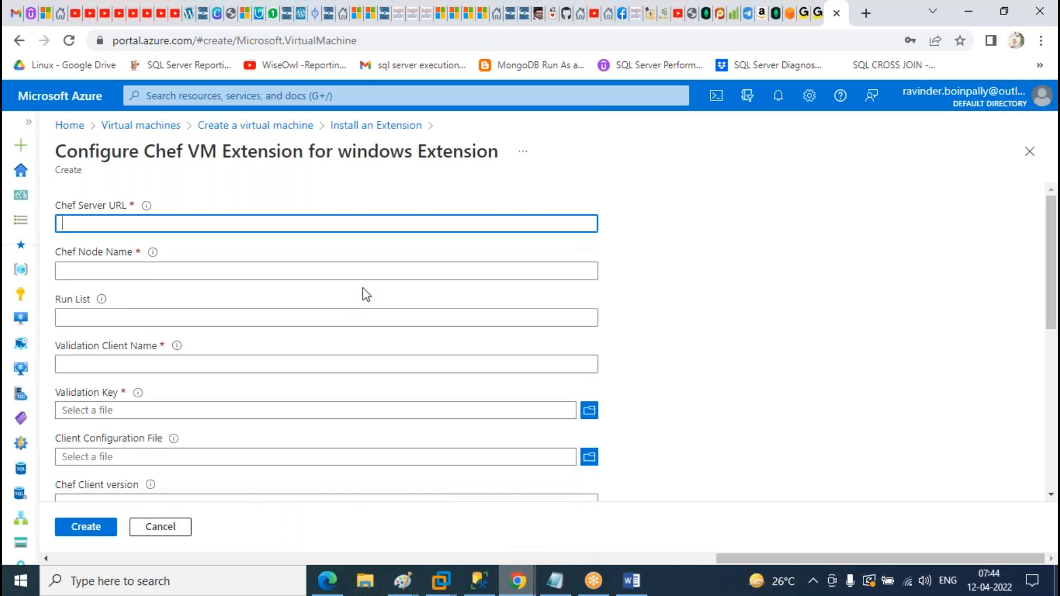
click(378, 127)
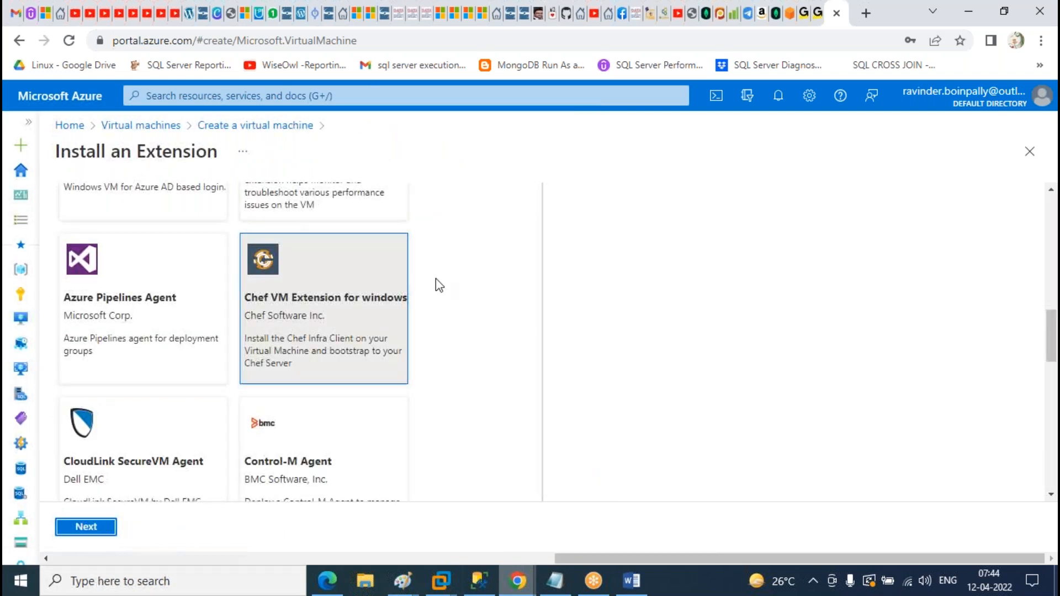
- Look through the extension list again and return to the Advanced settings without installing any extension
scroll(478, 331, up, 10)
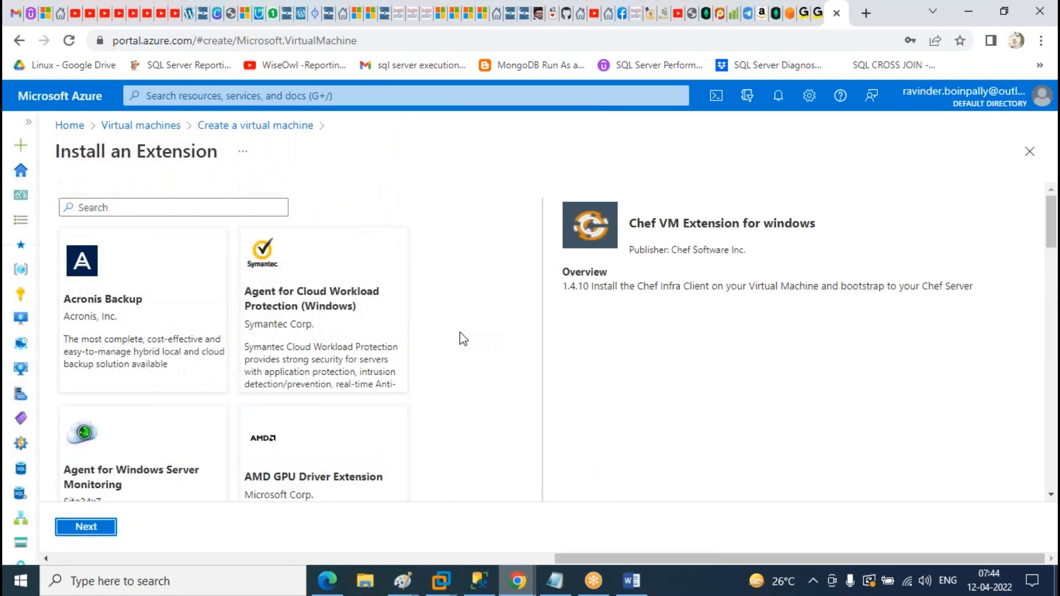
scroll(446, 326, down, 15)
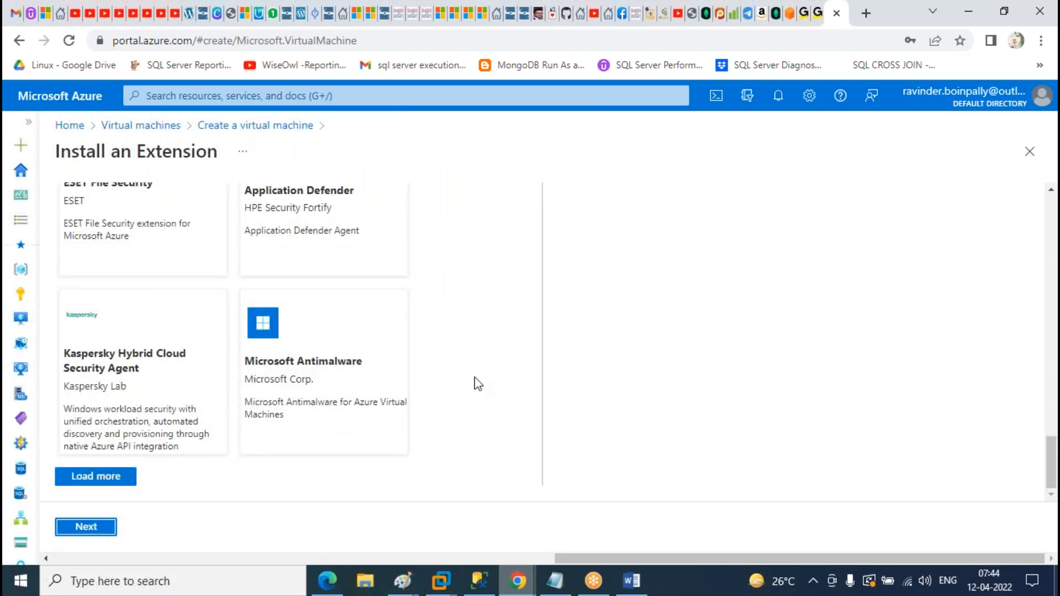
scroll(475, 381, up, 15)
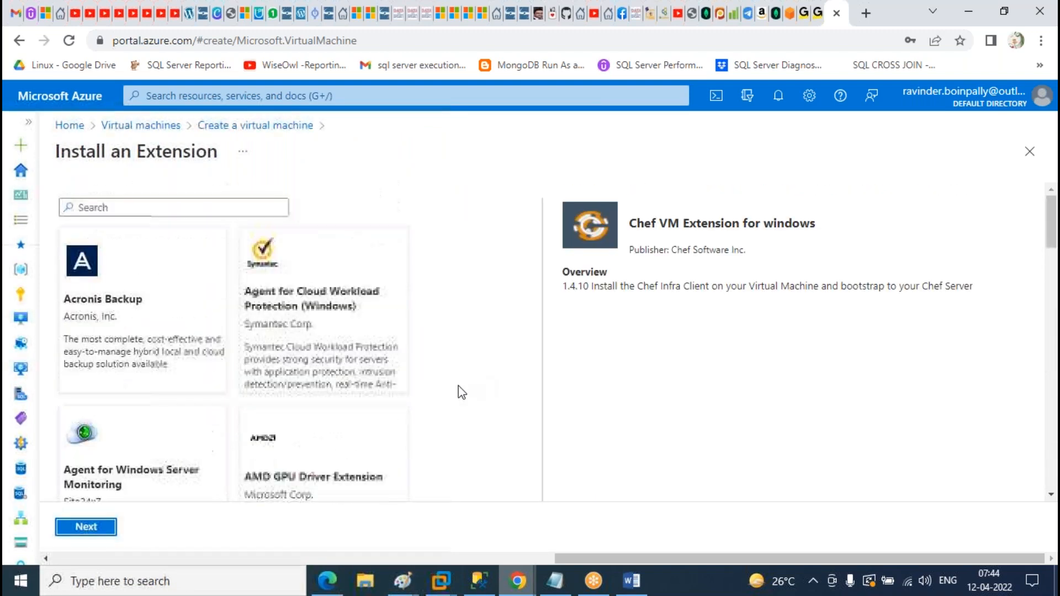
click(255, 125)
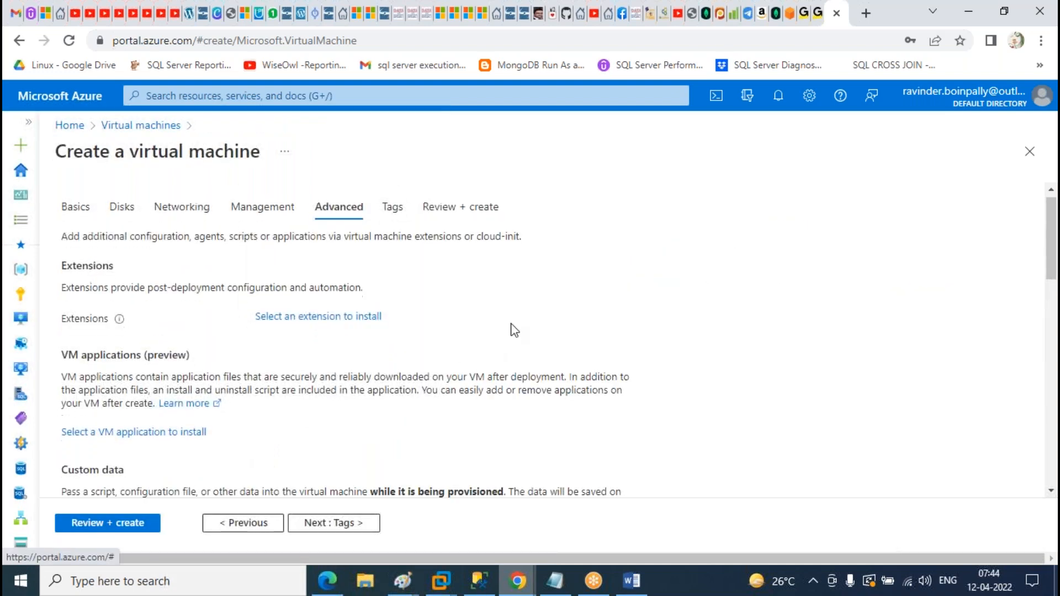
- Examine the VM applications (preview) section of the Advanced settings, highlighting its heading
scroll(441, 354, down, 2)
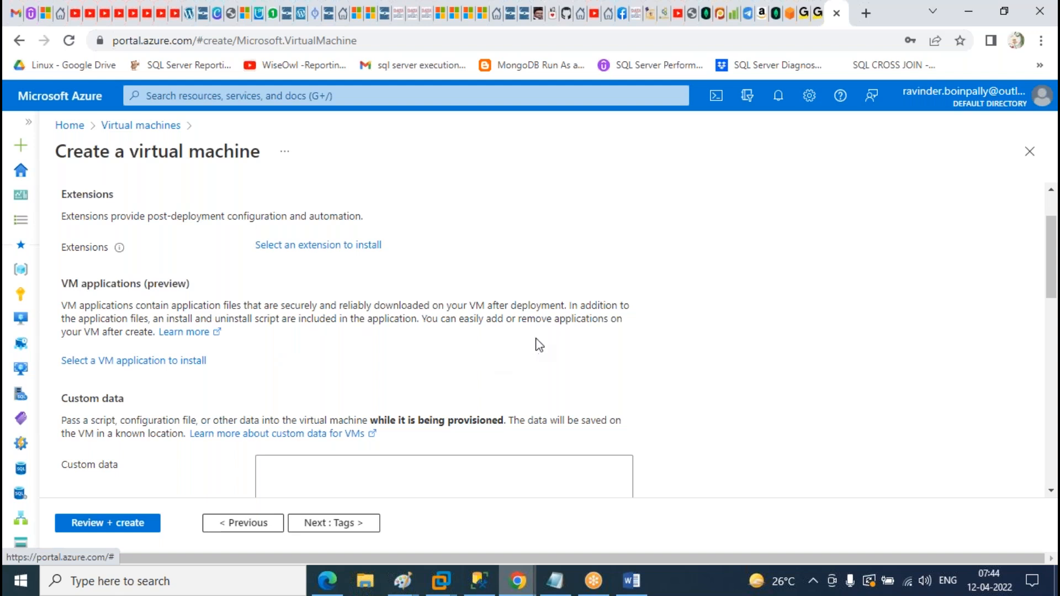
drag(200, 287, 65, 286)
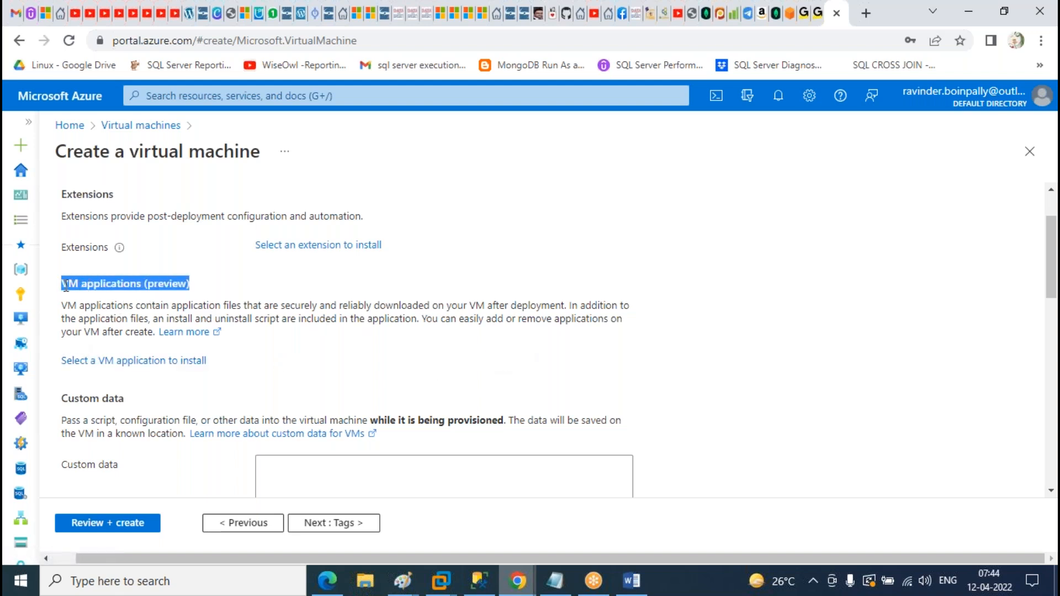
double_click(183, 287)
click(183, 287)
drag(215, 286, 65, 284)
triple_click(187, 285)
click(202, 290)
drag(191, 284, 61, 283)
- Examine the Custom data, User data, Host and Capacity reservations sections, highlighting the note on dedicated hosts and availability sets
scroll(804, 362, down, 5)
scroll(142, 309, up, 3)
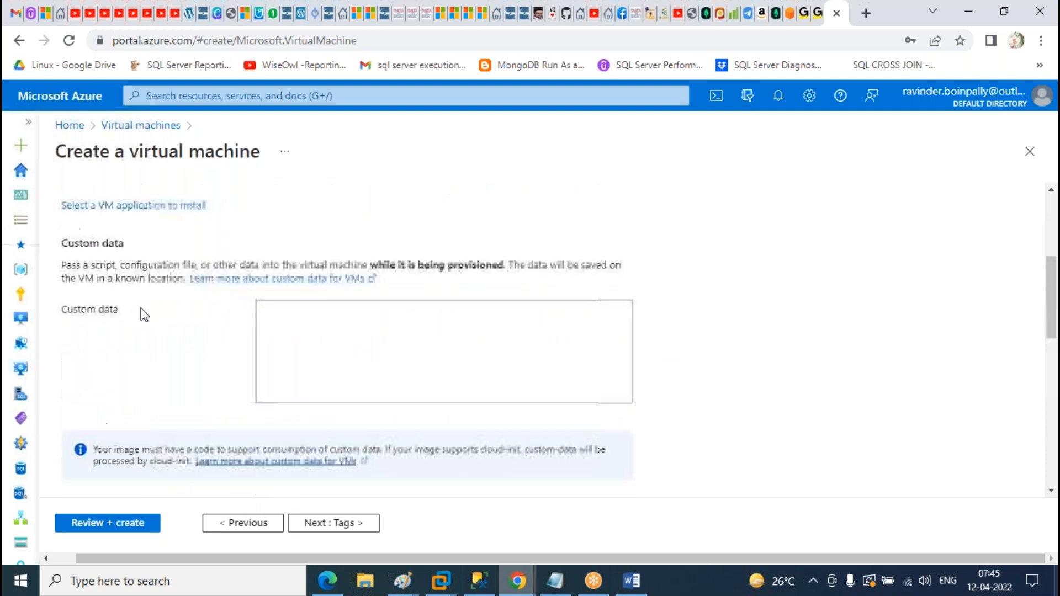
click(461, 343)
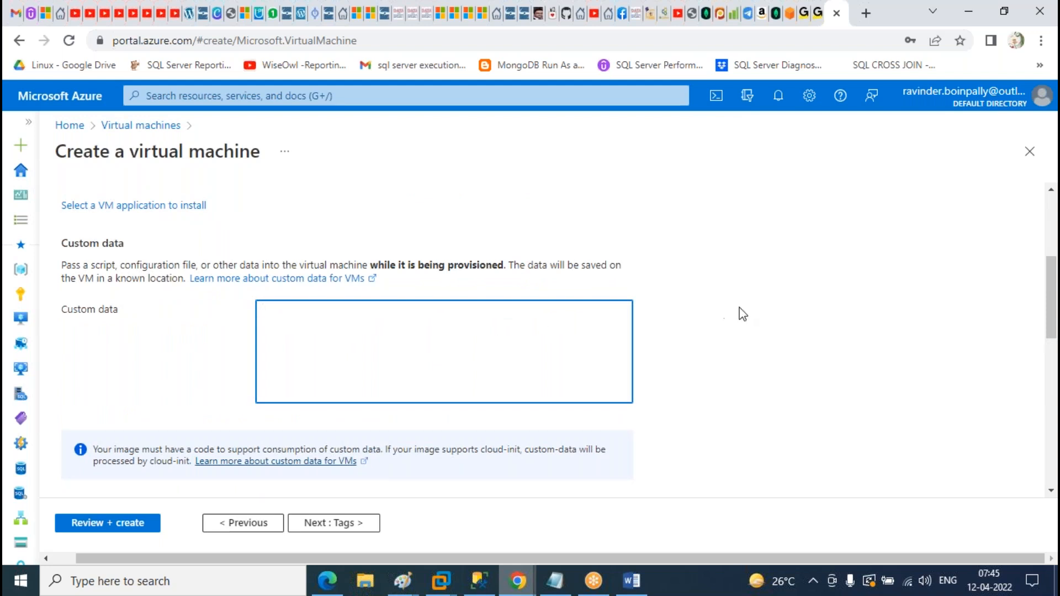
scroll(740, 310, down, 4)
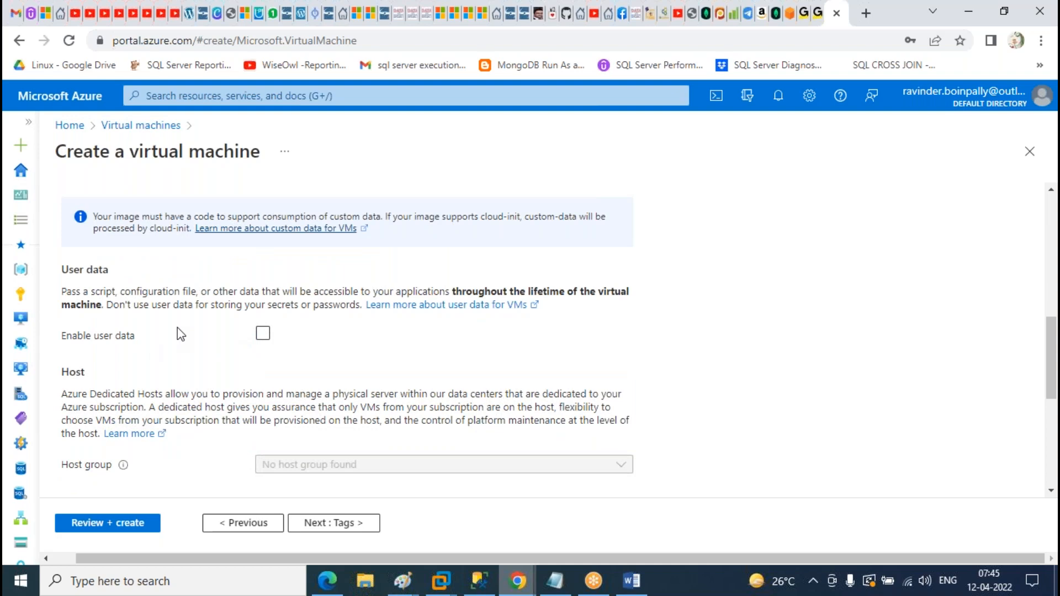
scroll(177, 327, down, 1)
double_click(86, 304)
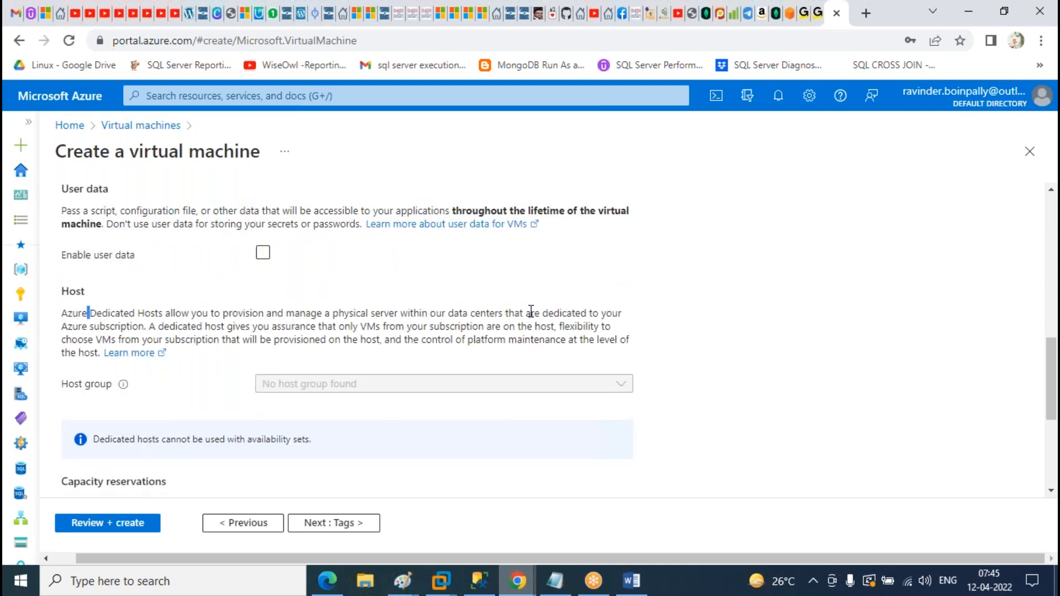
scroll(367, 295, down, 2)
scroll(275, 385, up, 1)
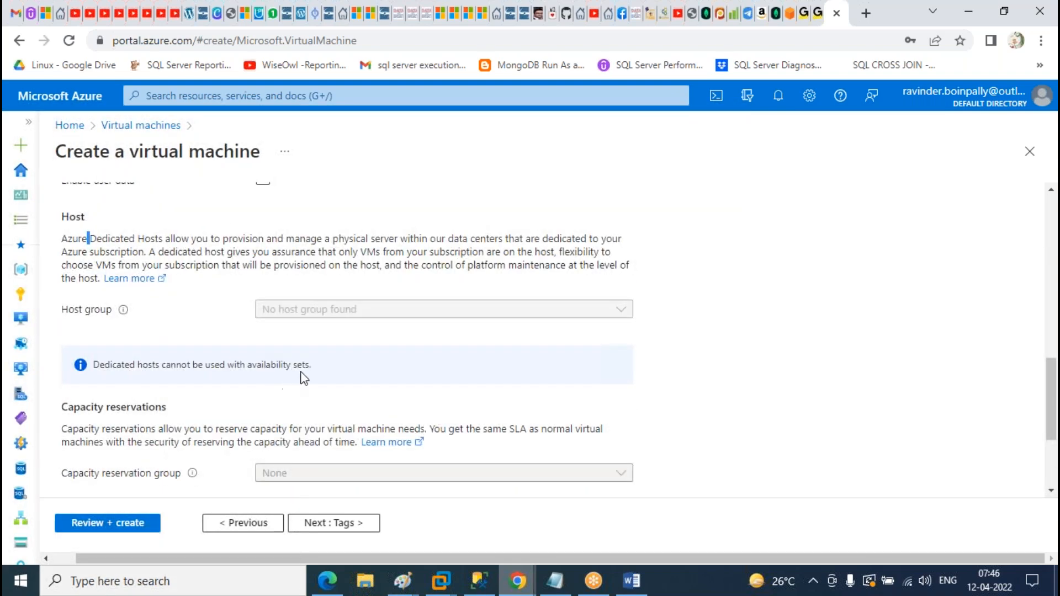
drag(348, 374, 94, 367)
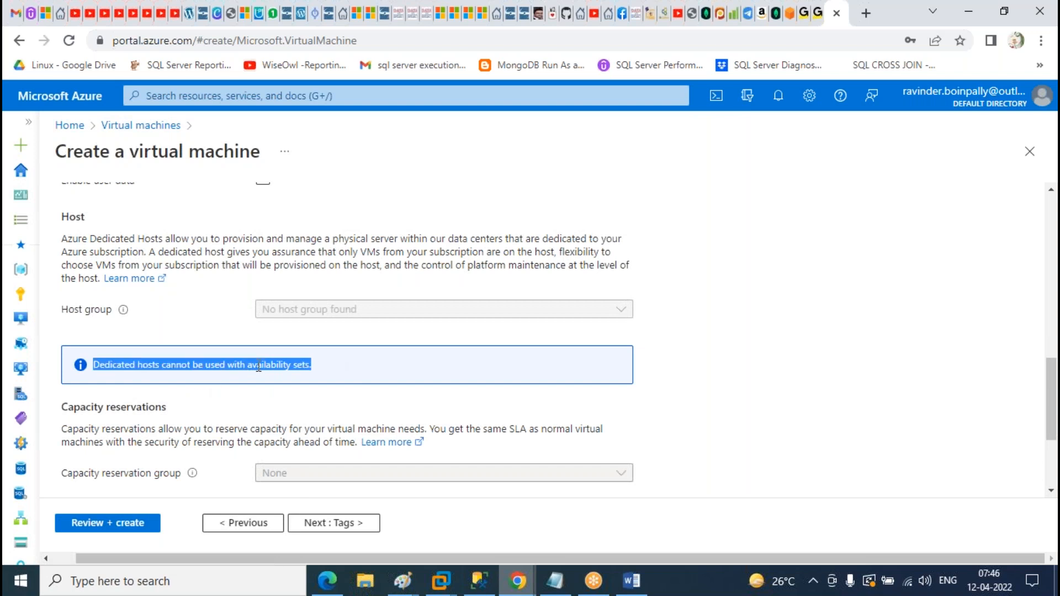
scroll(521, 410, up, 1)
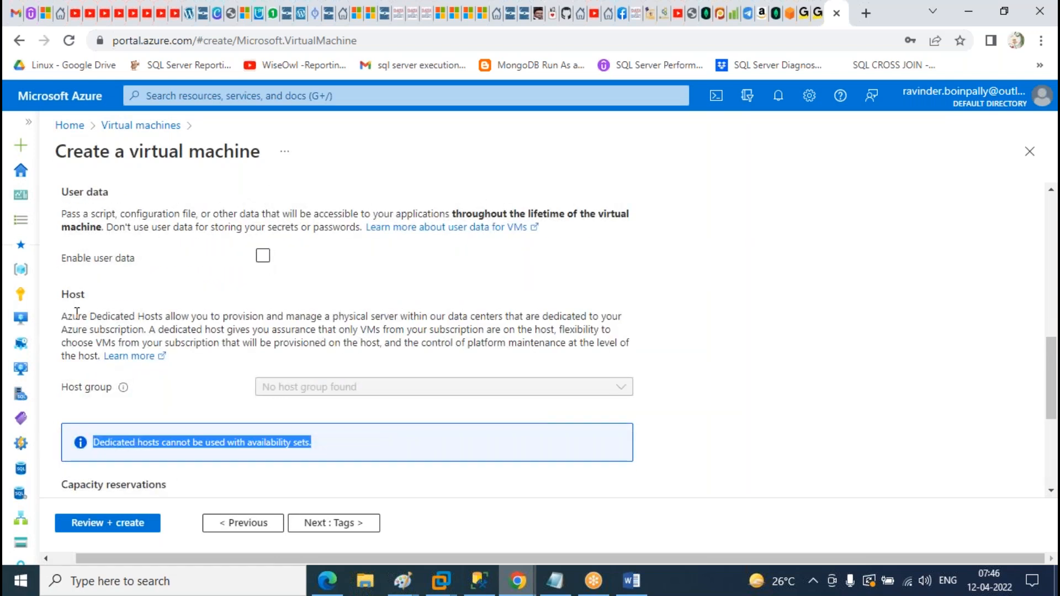
- Search Google for "azure portal" in a new browser tab and open the Microsoft Azure portal product page
click(866, 13)
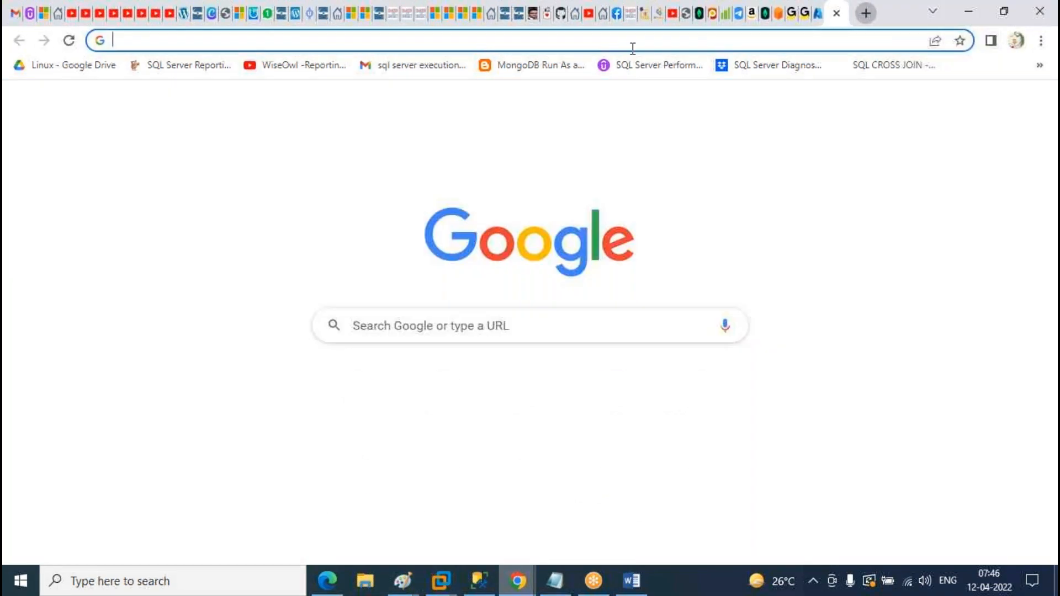
click(627, 47)
text(ww)
key(Return)
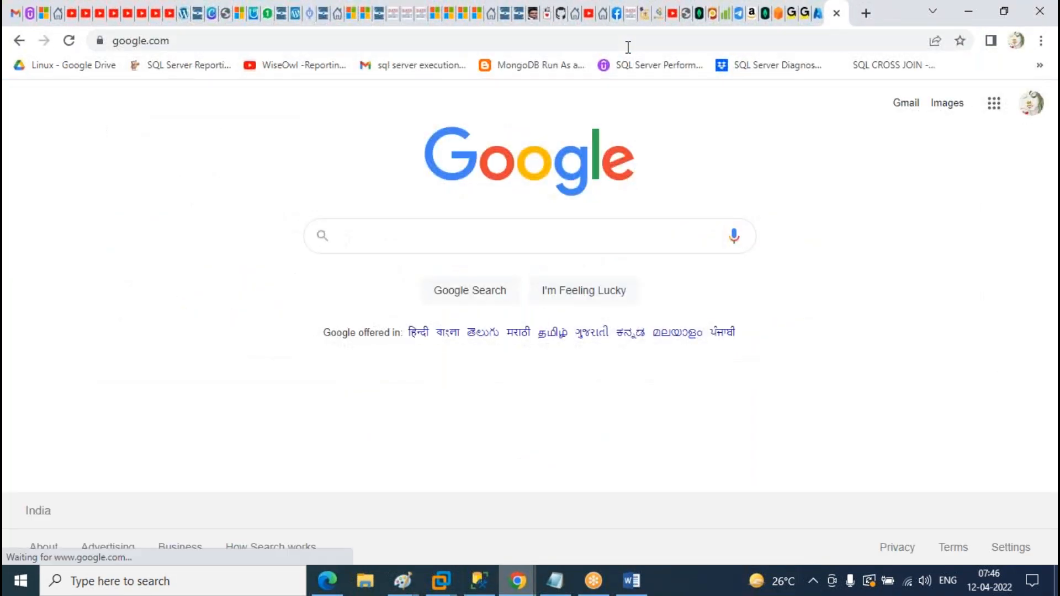
text(azure)
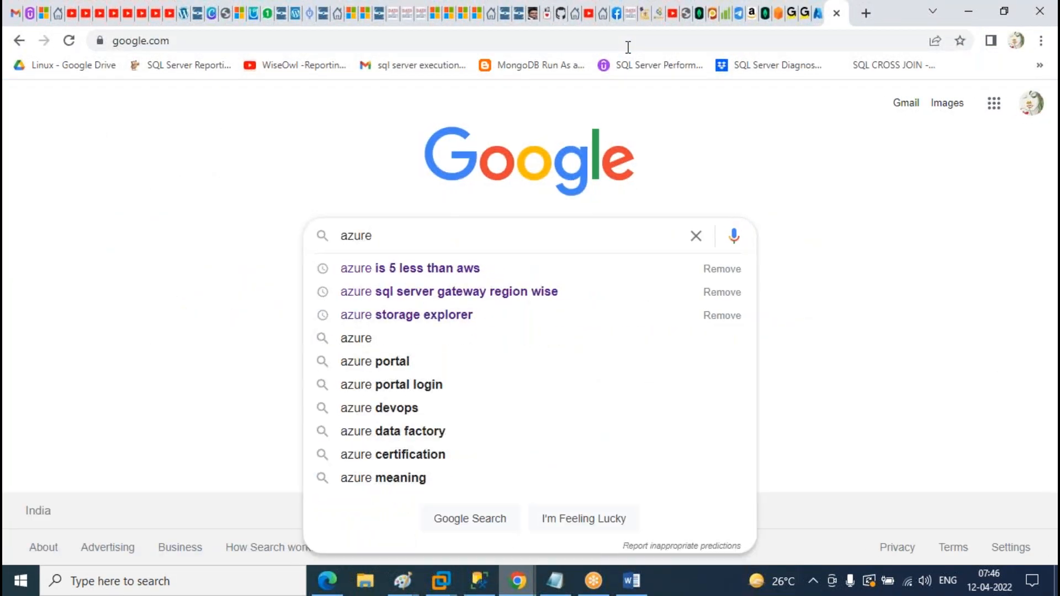
text( pr)
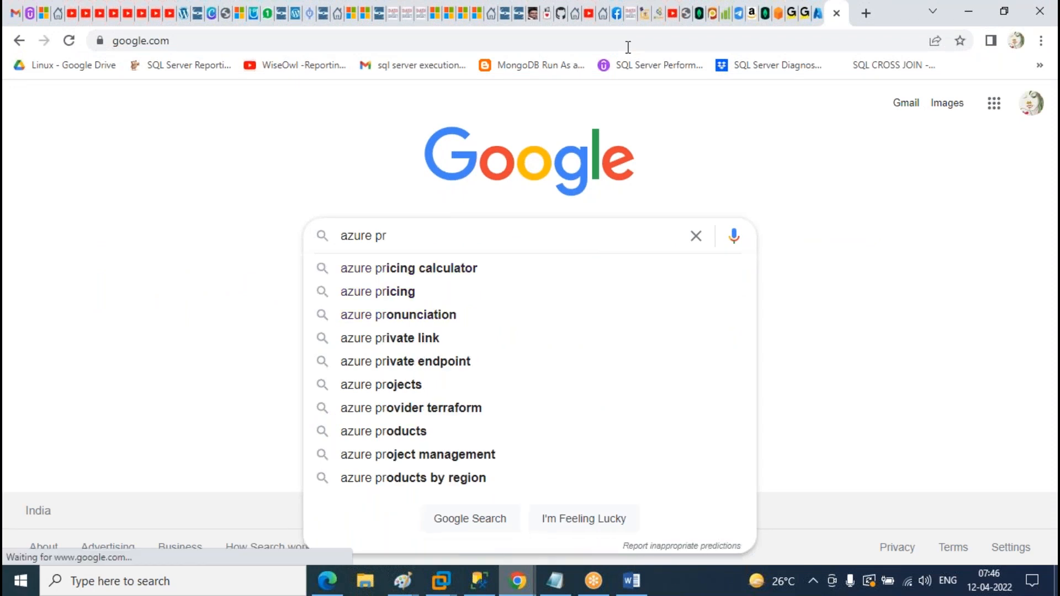
key(BackSpace)
key(Down)
key(Return)
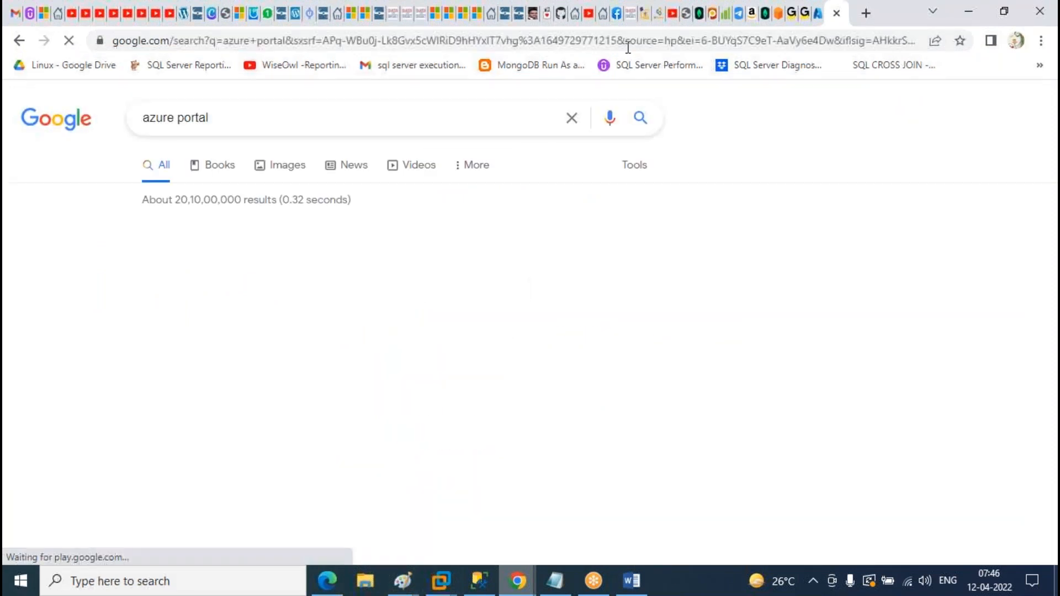
click(255, 252)
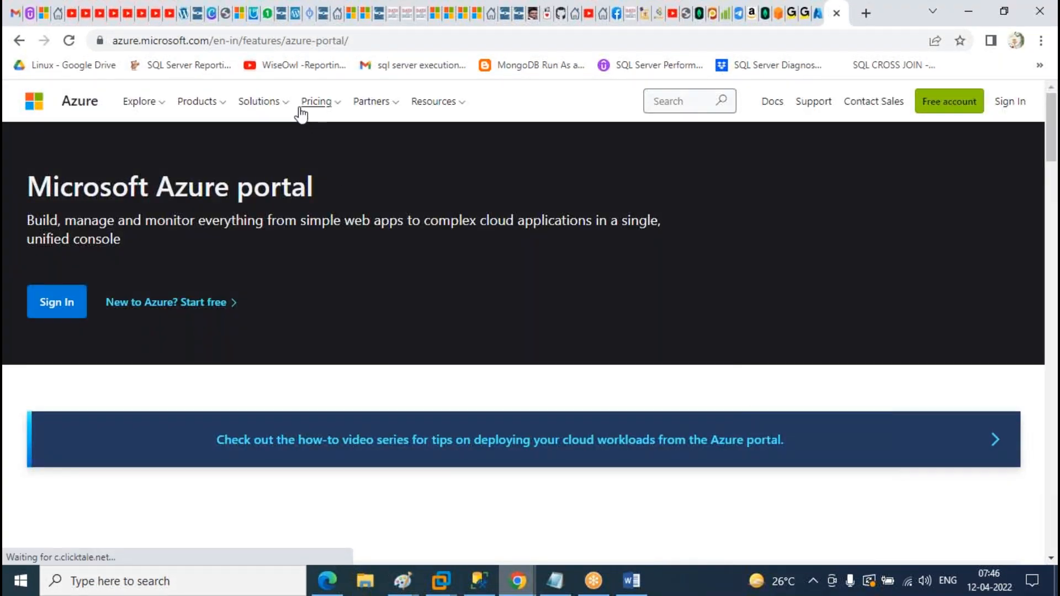
- Open the Azure pricing page and look through its introductory section
click(339, 105)
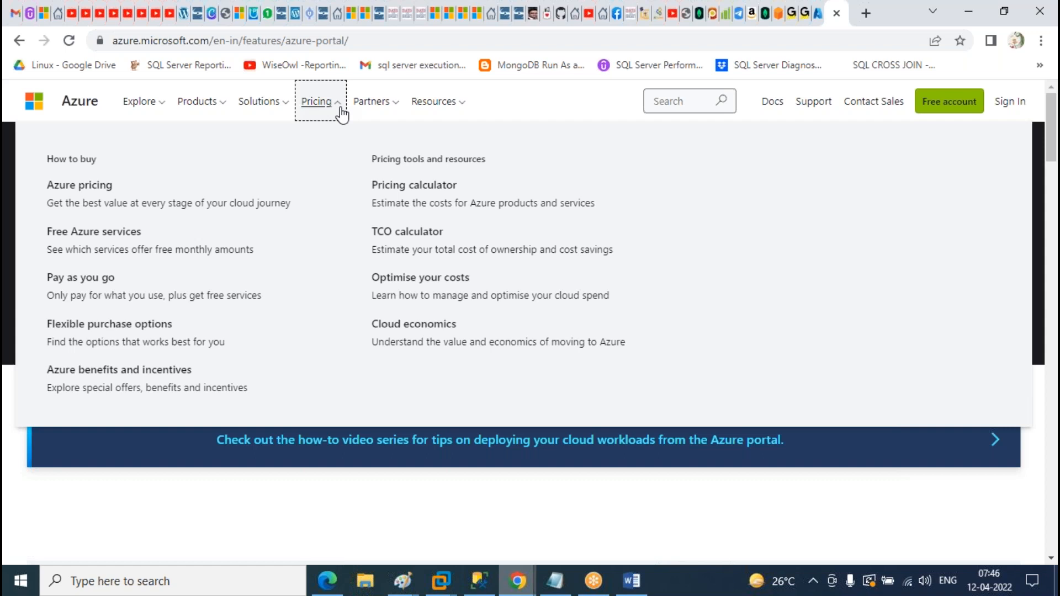
click(102, 189)
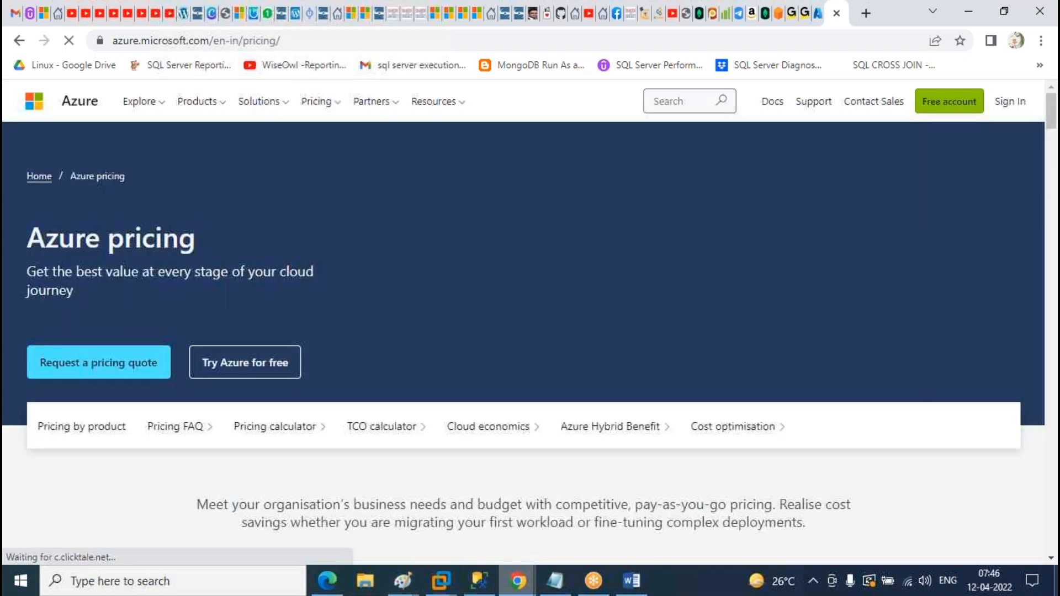
scroll(502, 238, down, 4)
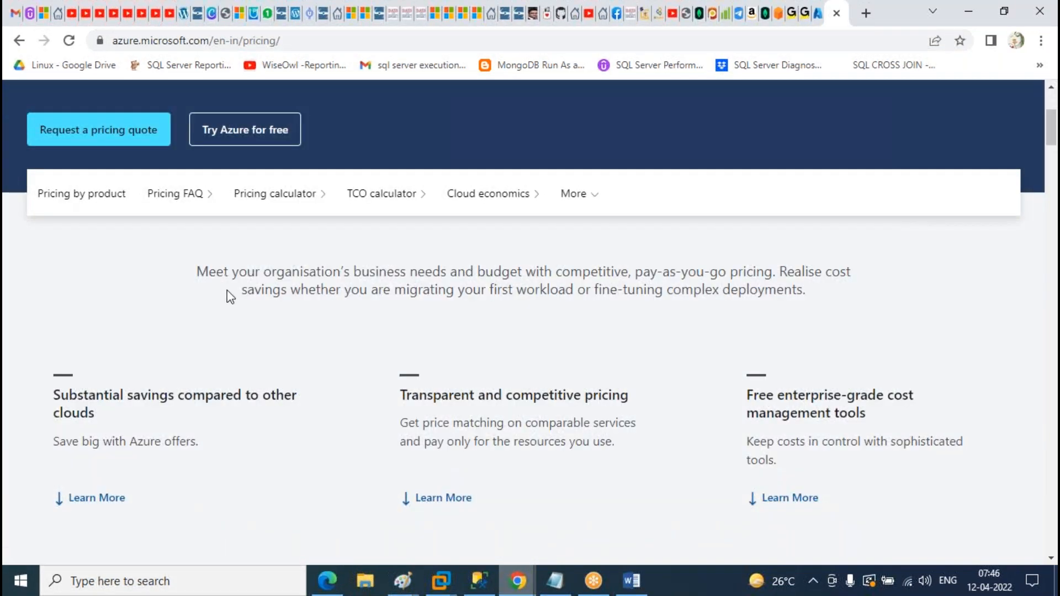
scroll(282, 263, down, 5)
scroll(283, 263, up, 4)
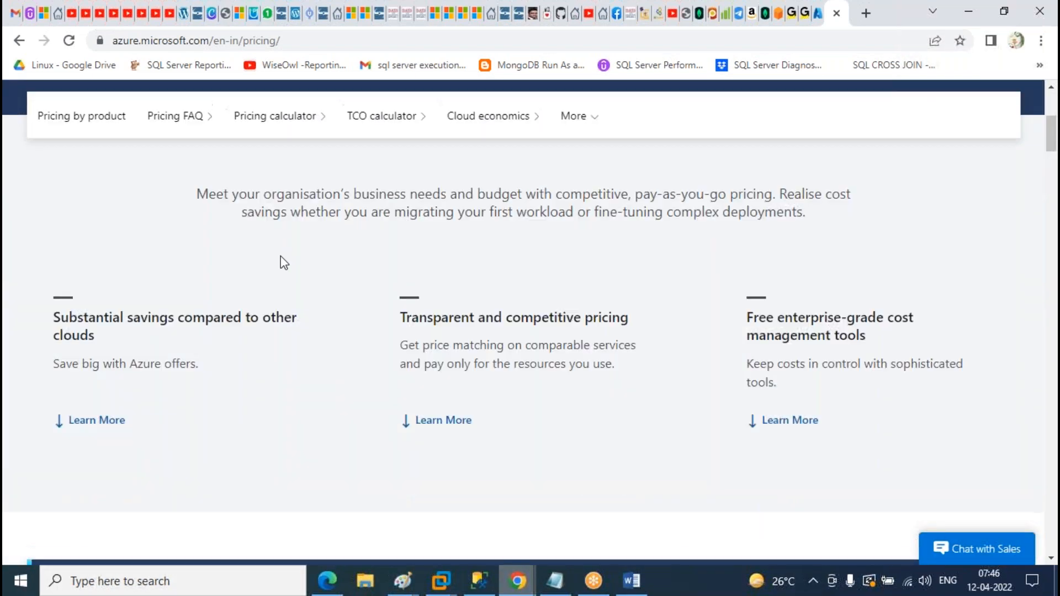
scroll(283, 259, up, 5)
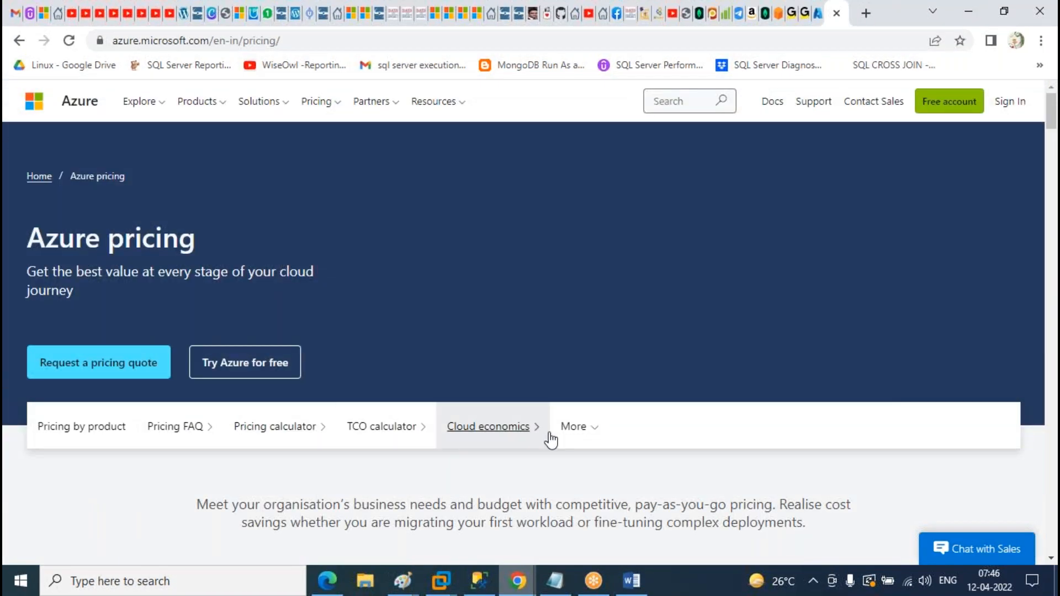
- Open the Azure Dedicated Host pricing page from the Compute products on the Azure pricing page
scroll(561, 298, down, 5)
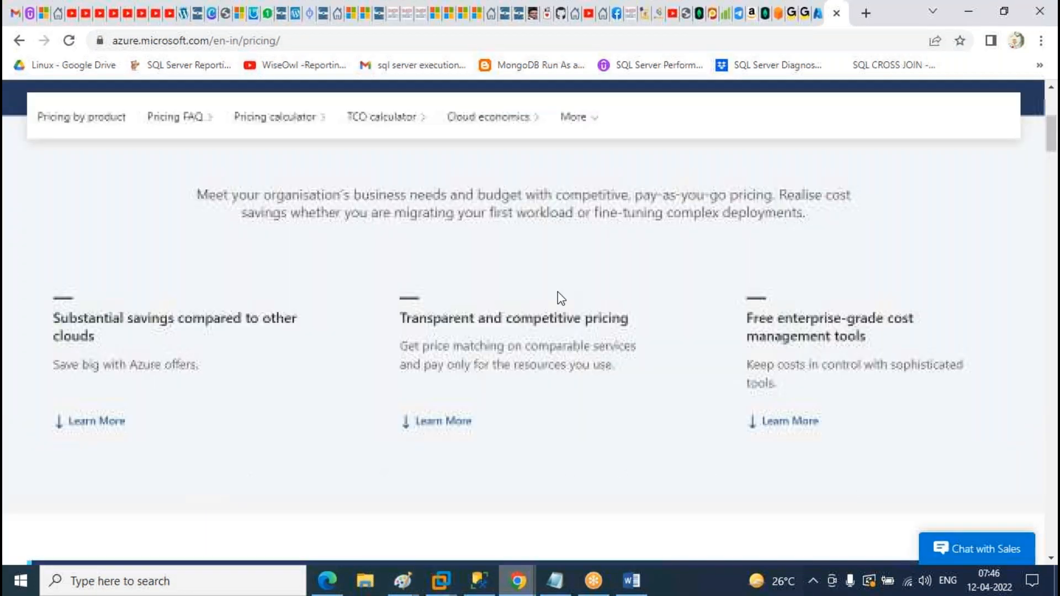
scroll(560, 298, down, 15)
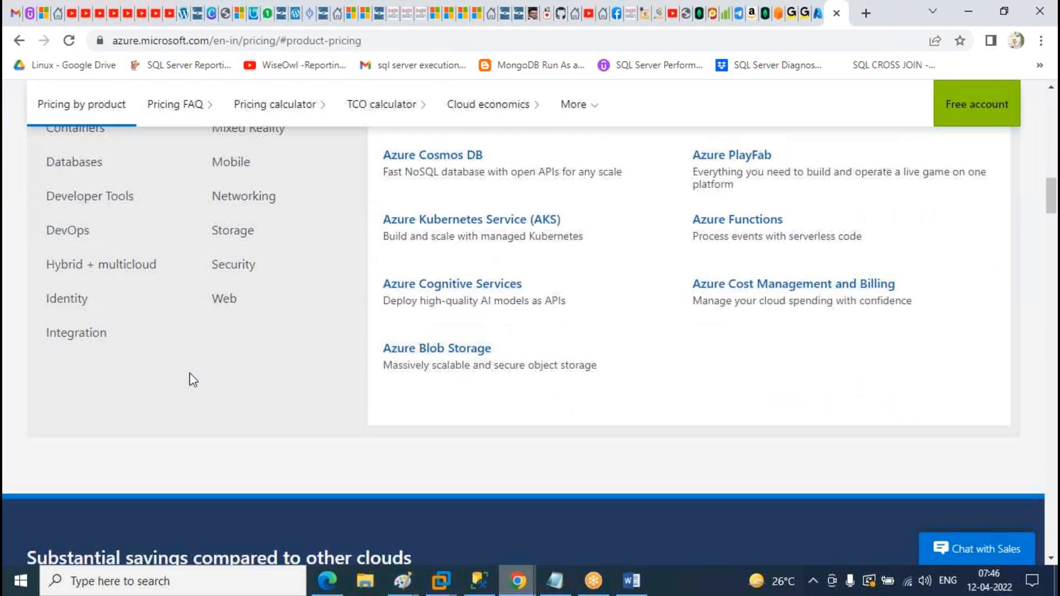
scroll(190, 372, up, 1)
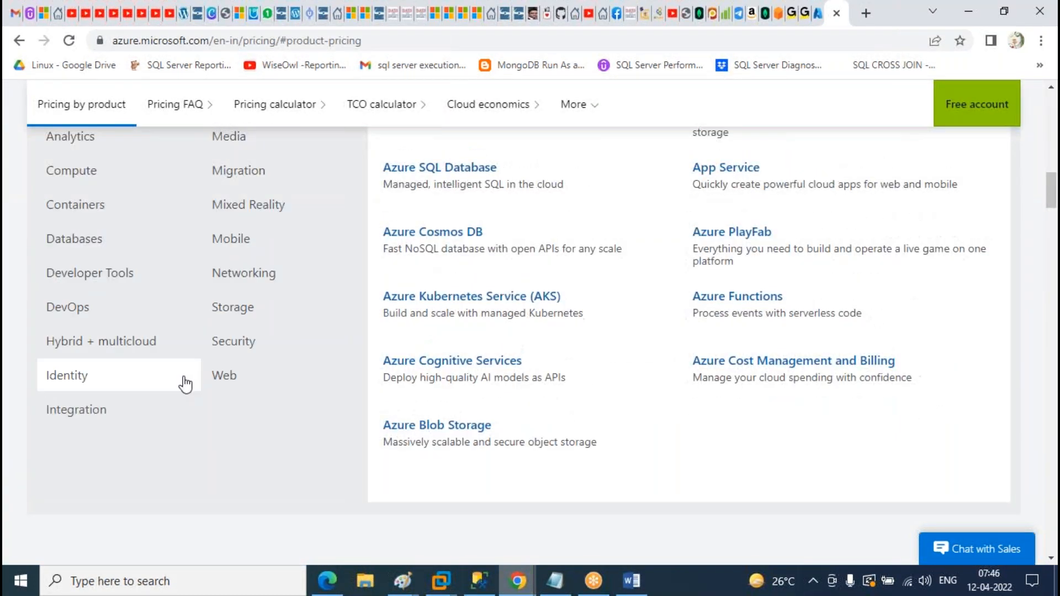
click(72, 176)
scroll(552, 354, down, 3)
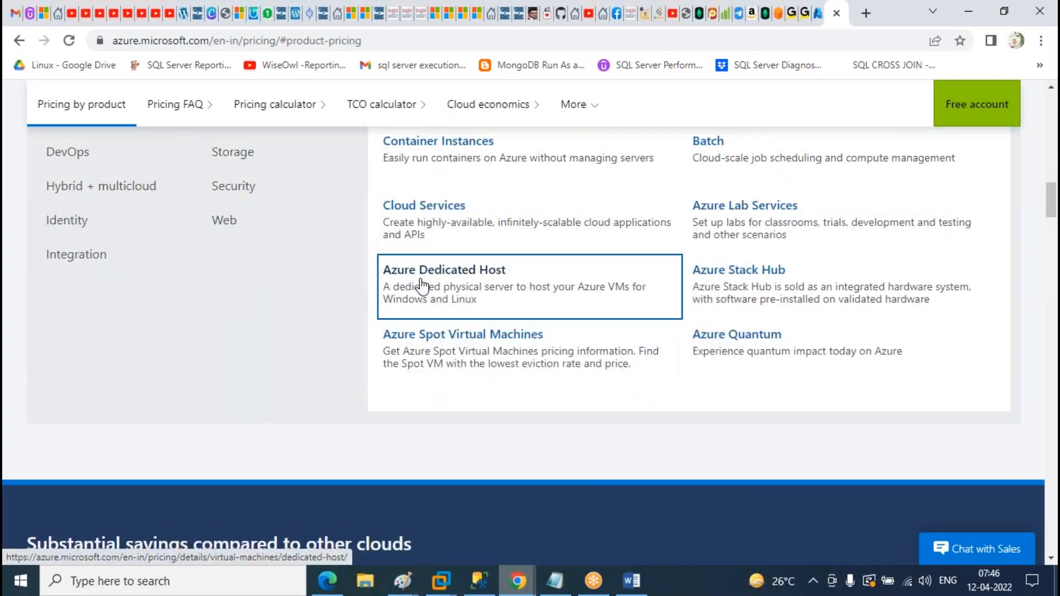
click(464, 276)
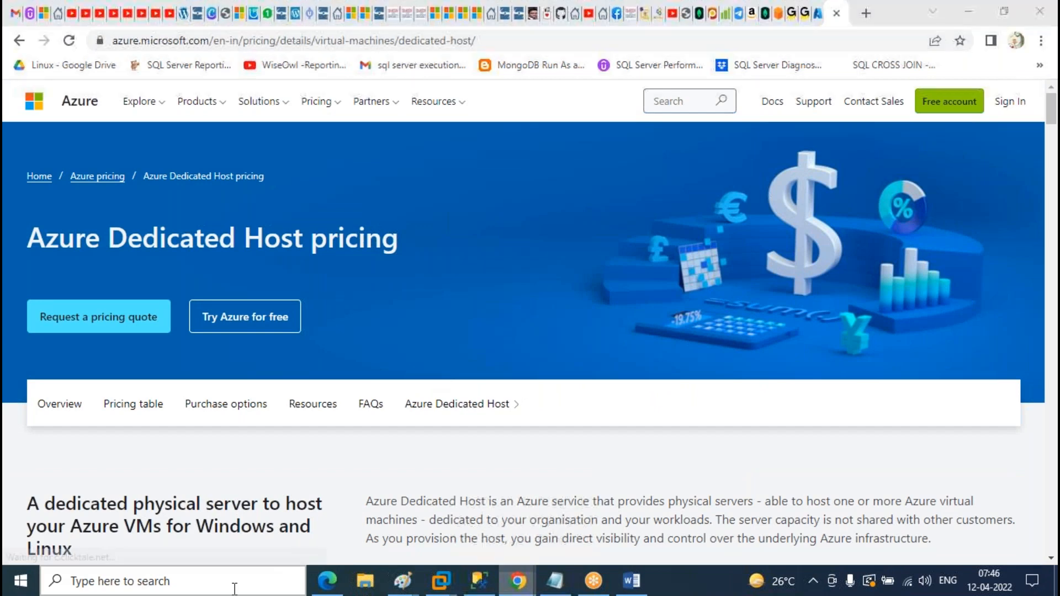
- Open Paint and draw a tall black rectangle divided into three stacked compartments
click(235, 581)
text(mspai)
key(Return)
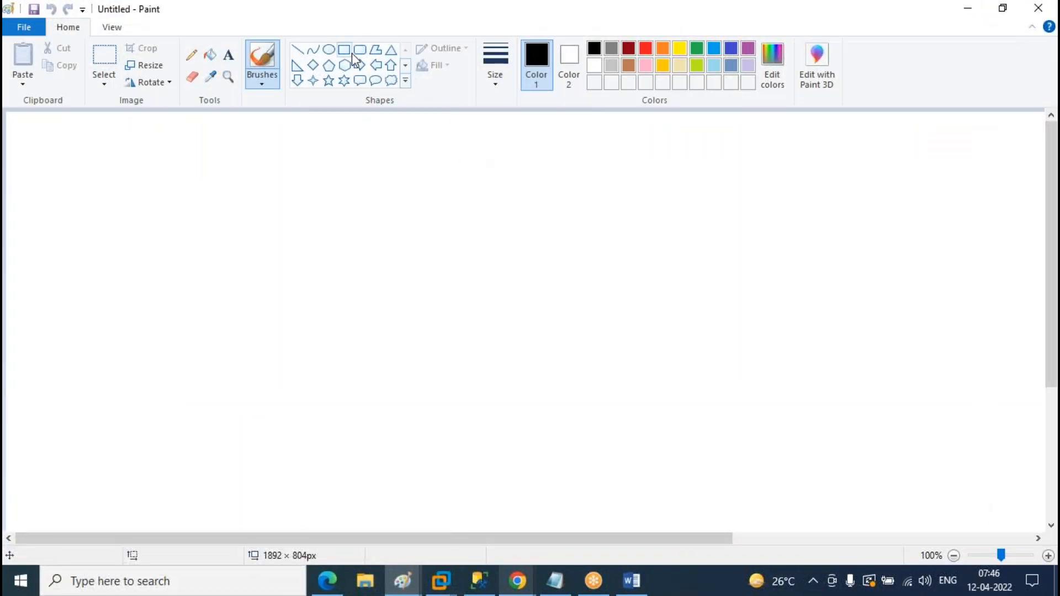
click(349, 51)
mouse_move(166, 161)
mouse_down()
mouse_move(527, 491)
mouse_move(412, 522)
mouse_up()
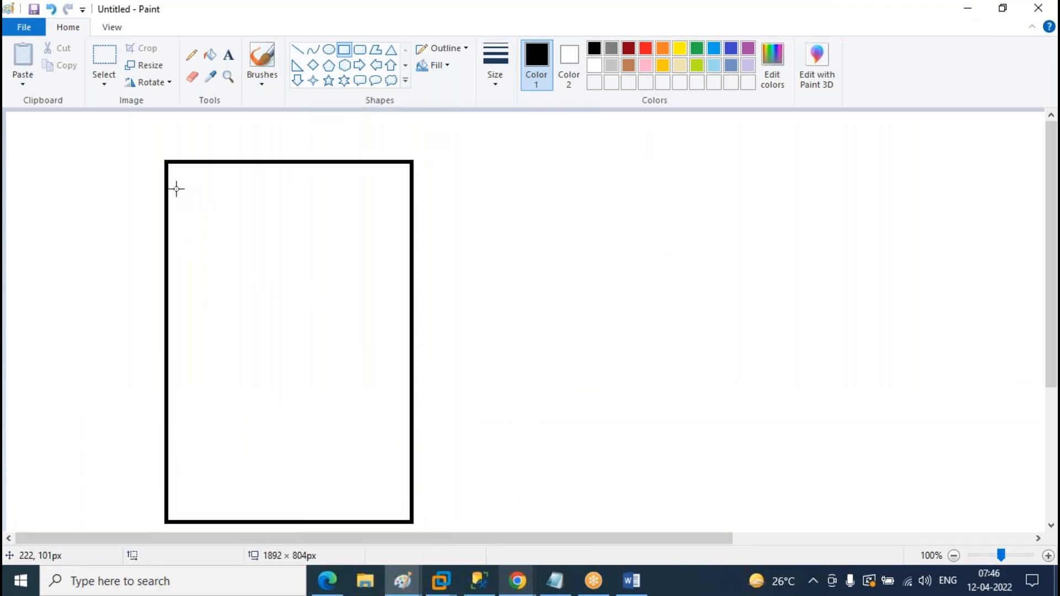
drag(166, 161, 409, 300)
drag(169, 300, 411, 403)
click(459, 368)
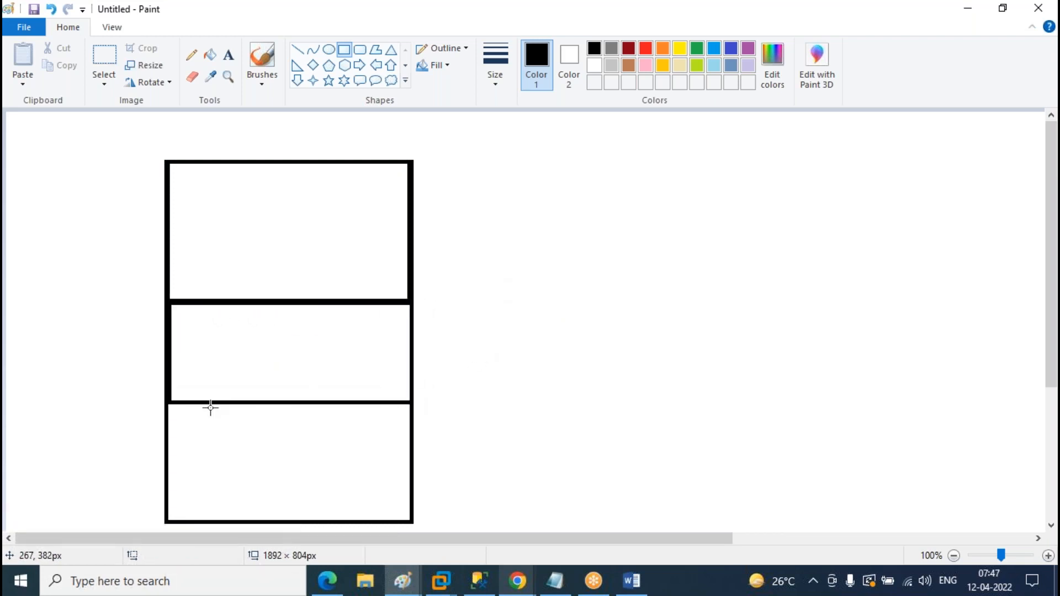
mouse_move(168, 404)
mouse_down()
mouse_move(241, 518)
mouse_move(410, 521)
mouse_up()
- With the Pencil, draw an arrow leading out of the top compartment and write 56 at its tip
click(192, 54)
mouse_move(354, 208)
mouse_down()
mouse_move(473, 169)
mouse_move(494, 174)
mouse_move(481, 188)
mouse_up()
mouse_move(513, 159)
mouse_down()
mouse_move(521, 176)
mouse_move(529, 153)
mouse_move(537, 176)
mouse_up()
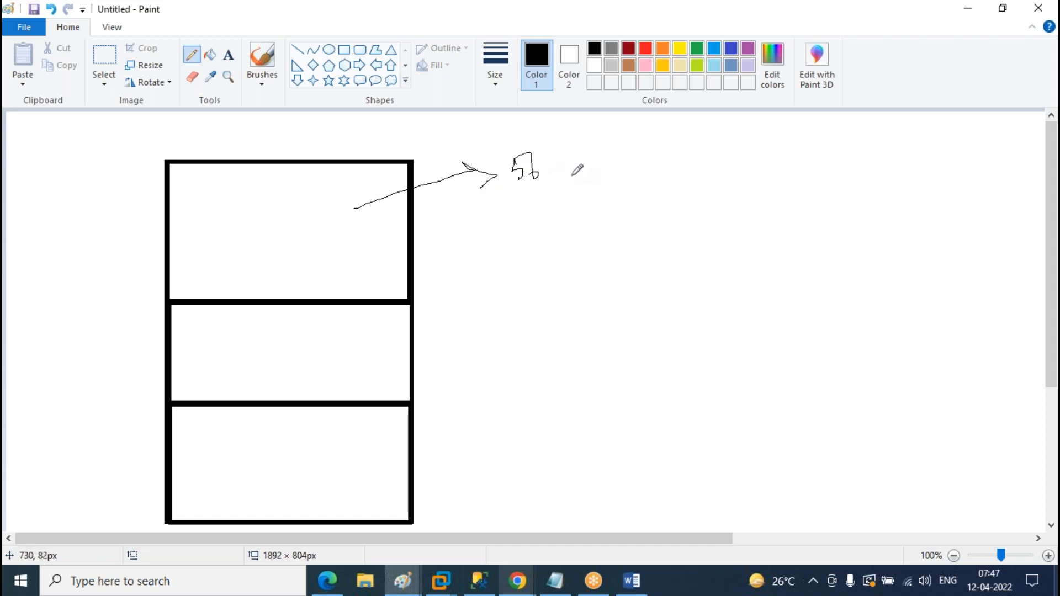
- Switch to the Dedicated Host pricing page in Chrome and highlight the available vCPUs and RAM of Dadsv5-Type1
click(518, 585)
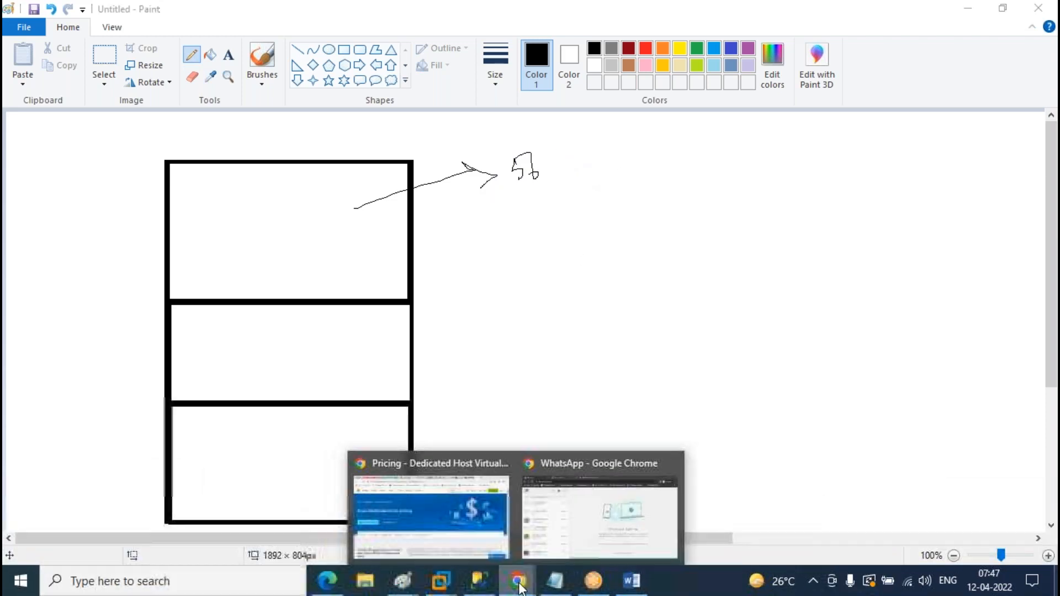
click(632, 520)
mouse_move(518, 580)
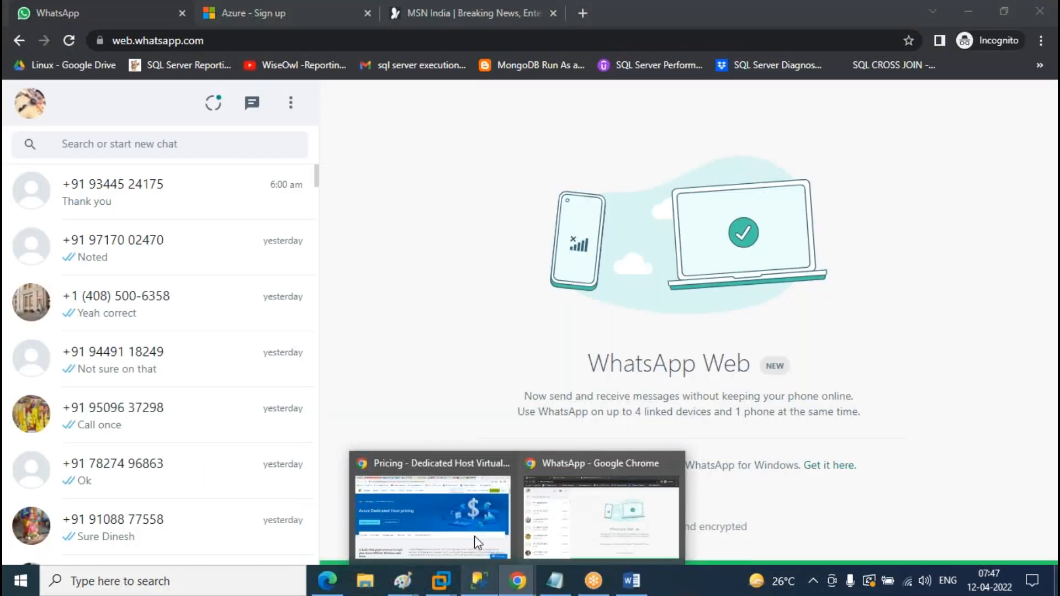
click(475, 538)
scroll(653, 231, down, 12)
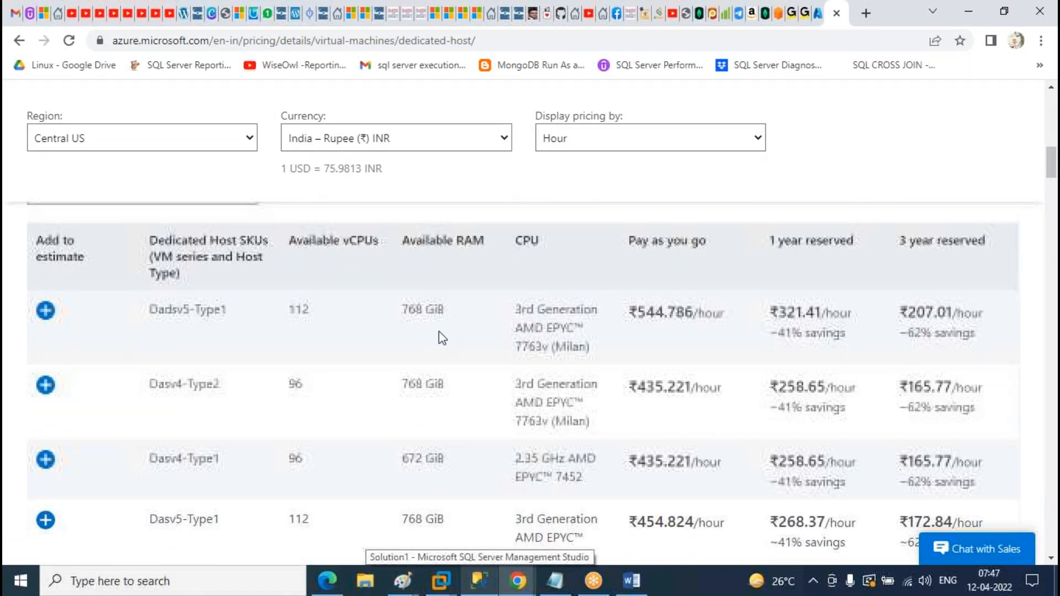
double_click(298, 309)
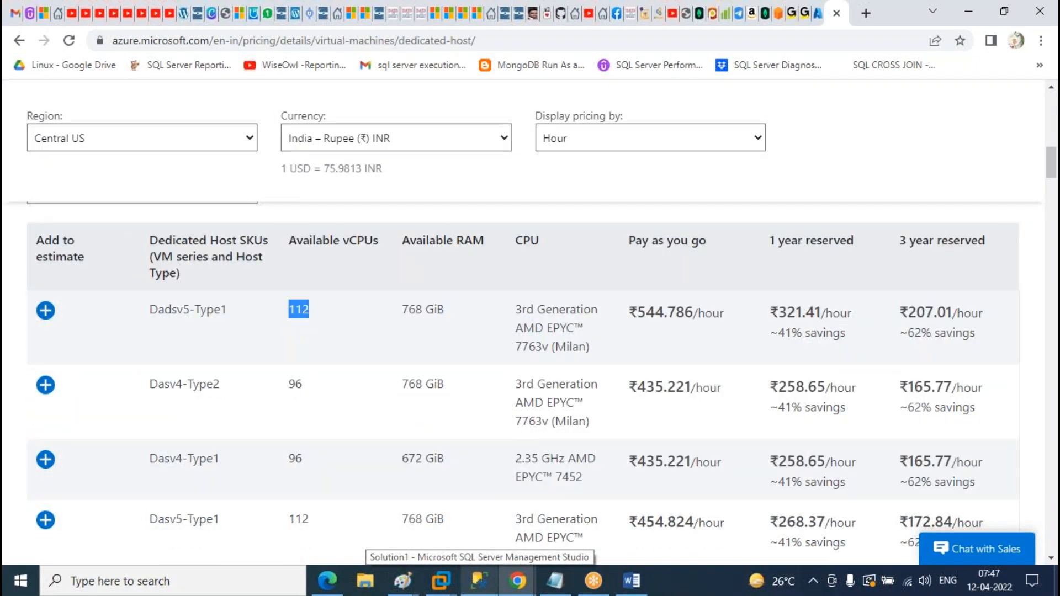
triple_click(418, 310)
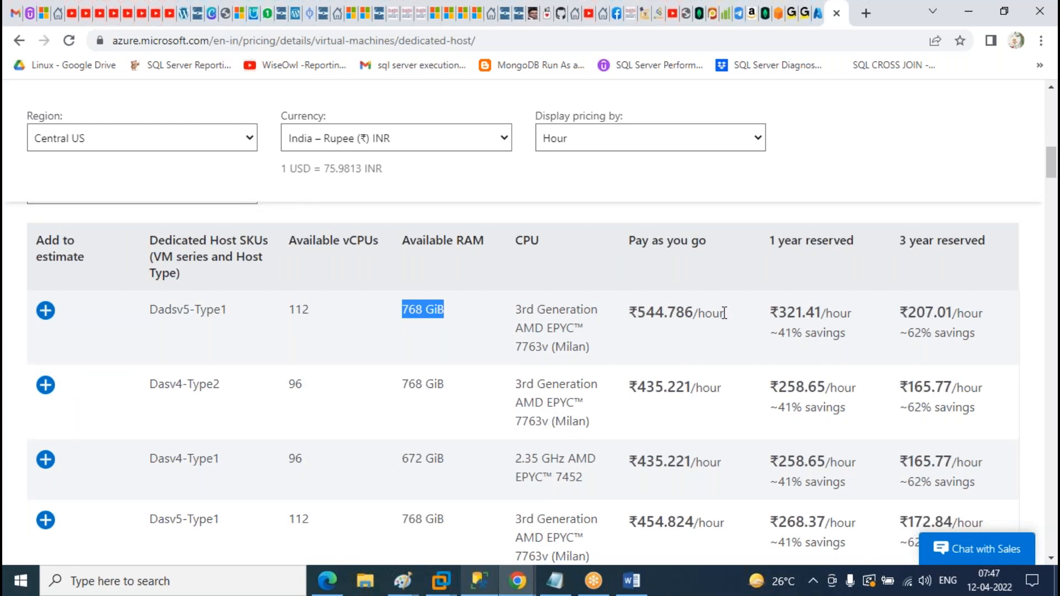
- Return to the Paint sketch and draw three small squares in a row inside the top compartment, the last about 34 × 36 px
click(403, 587)
click(1047, 555)
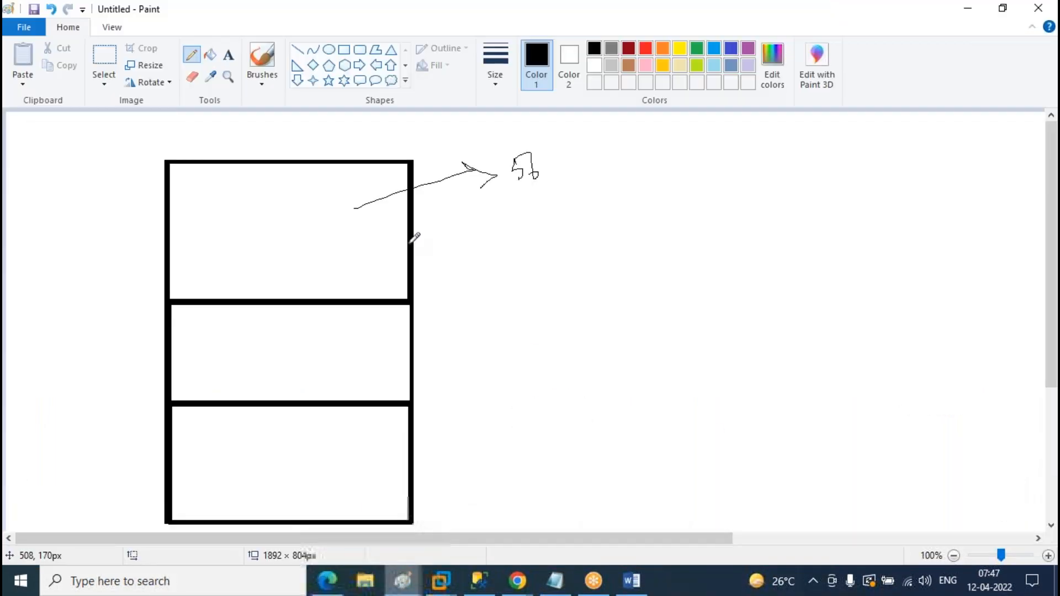
click(344, 53)
drag(187, 179, 221, 215)
mouse_move(241, 181)
mouse_down()
mouse_move(275, 211)
mouse_move(318, 210)
mouse_up()
click(348, 204)
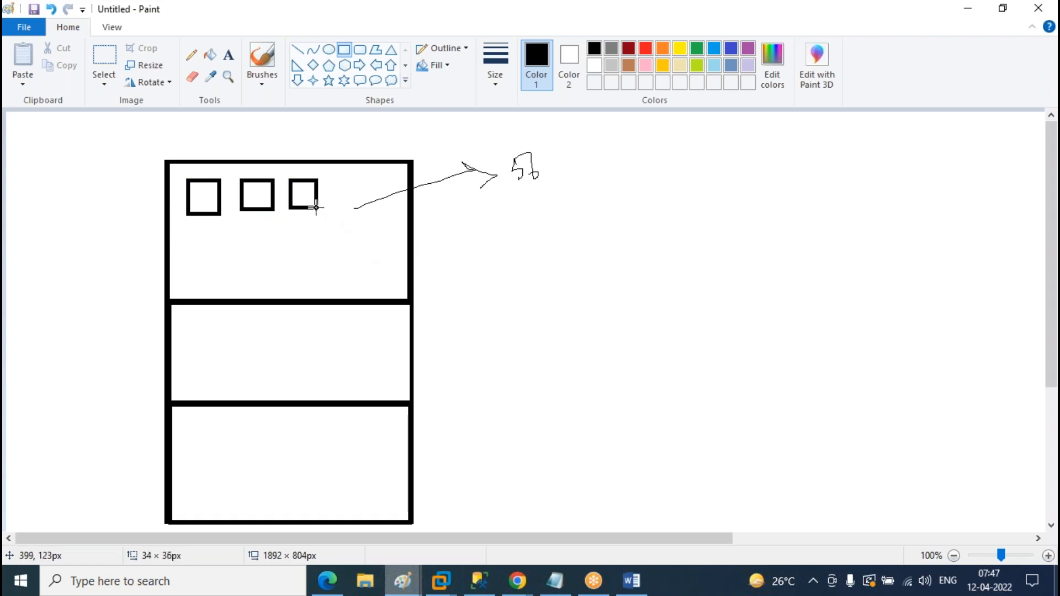
click(238, 127)
- Circle the middle compartment with the Pencil and draw an arrow leading out of it
click(191, 55)
mouse_move(401, 304)
mouse_down()
mouse_move(298, 299)
mouse_move(176, 331)
mouse_move(384, 403)
mouse_move(345, 301)
mouse_move(158, 365)
mouse_move(412, 362)
mouse_move(183, 308)
mouse_up()
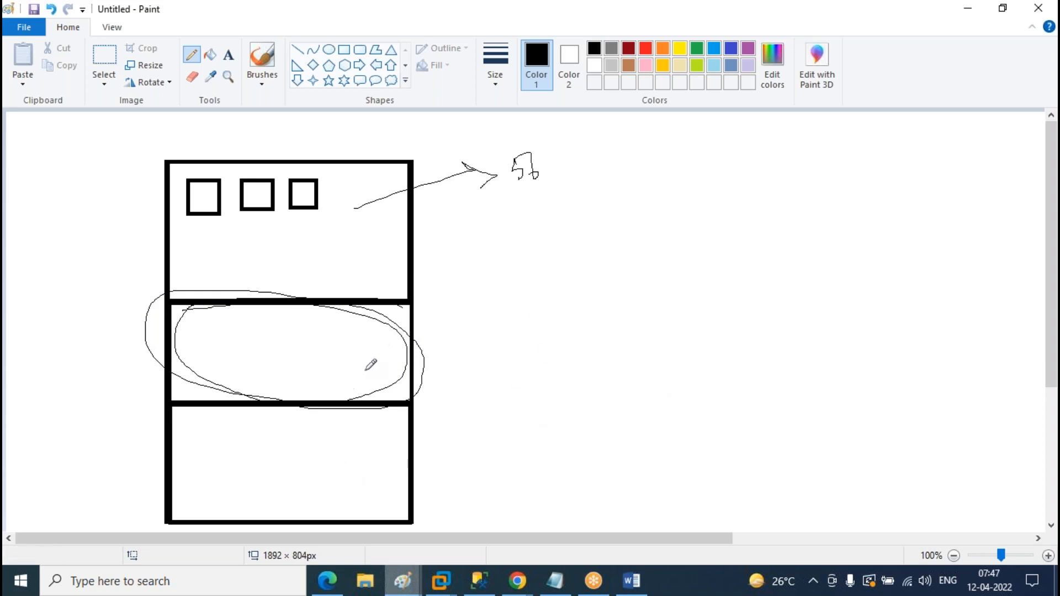
mouse_move(332, 370)
mouse_down()
mouse_move(482, 299)
mouse_move(524, 346)
mouse_up()
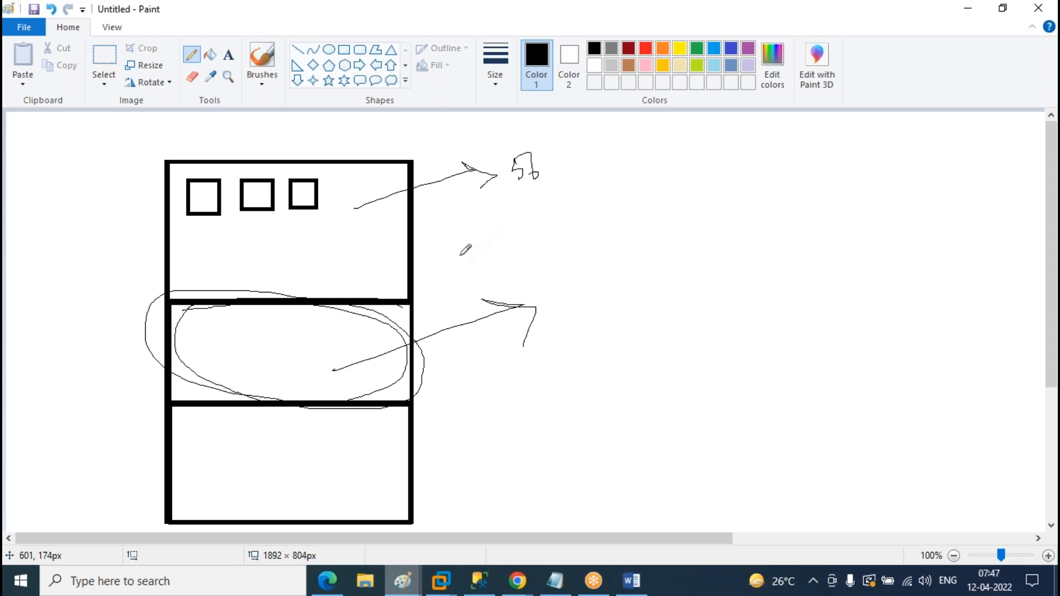
- Circle the first two small squares, draw lines out of them, link them together, and outline the middle compartment again
mouse_move(215, 175)
mouse_down()
mouse_move(227, 210)
mouse_move(220, 195)
mouse_move(77, 173)
mouse_up()
mouse_move(251, 168)
mouse_down()
mouse_move(261, 182)
mouse_move(378, 118)
mouse_move(371, 140)
mouse_up()
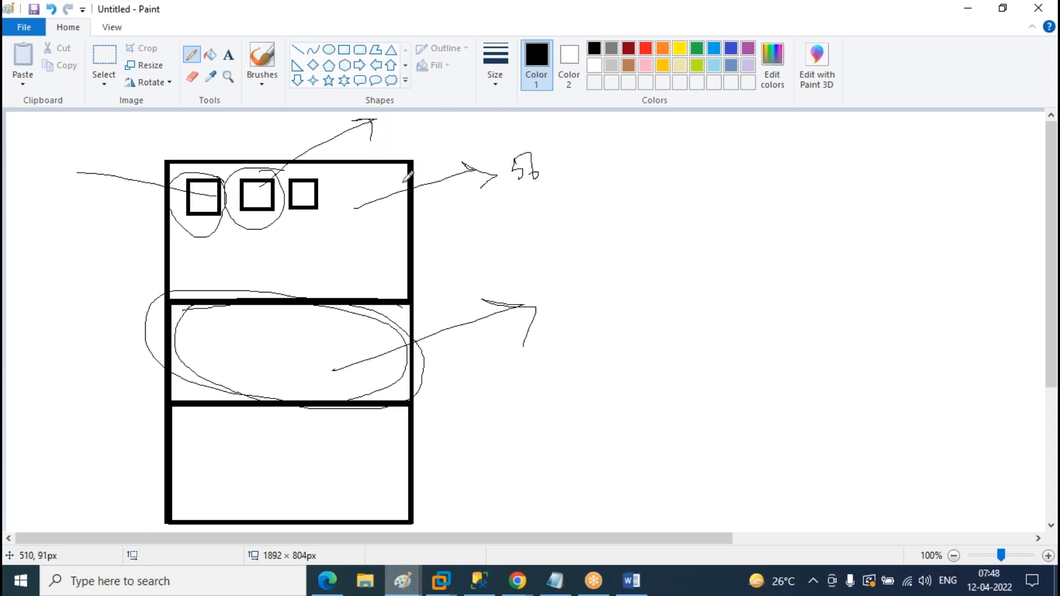
mouse_move(254, 194)
mouse_down()
mouse_move(224, 171)
mouse_move(200, 187)
mouse_up()
mouse_move(403, 304)
mouse_down()
mouse_move(186, 309)
mouse_move(174, 376)
mouse_move(383, 408)
mouse_move(411, 389)
mouse_move(408, 301)
mouse_move(176, 299)
mouse_move(174, 396)
mouse_move(412, 397)
mouse_move(406, 301)
mouse_up()
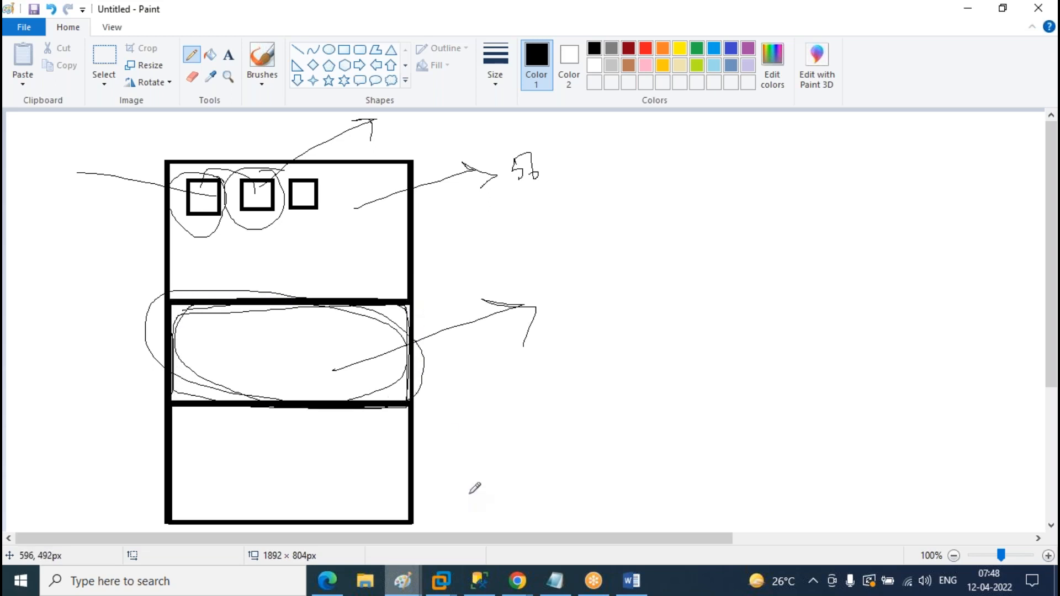
- Switch to the Dedicated Host pricing page in Chrome and highlight the Dadsv5-Type1 pay-as-you-go price, 1 year reserved price and its savings
mouse_move(515, 580)
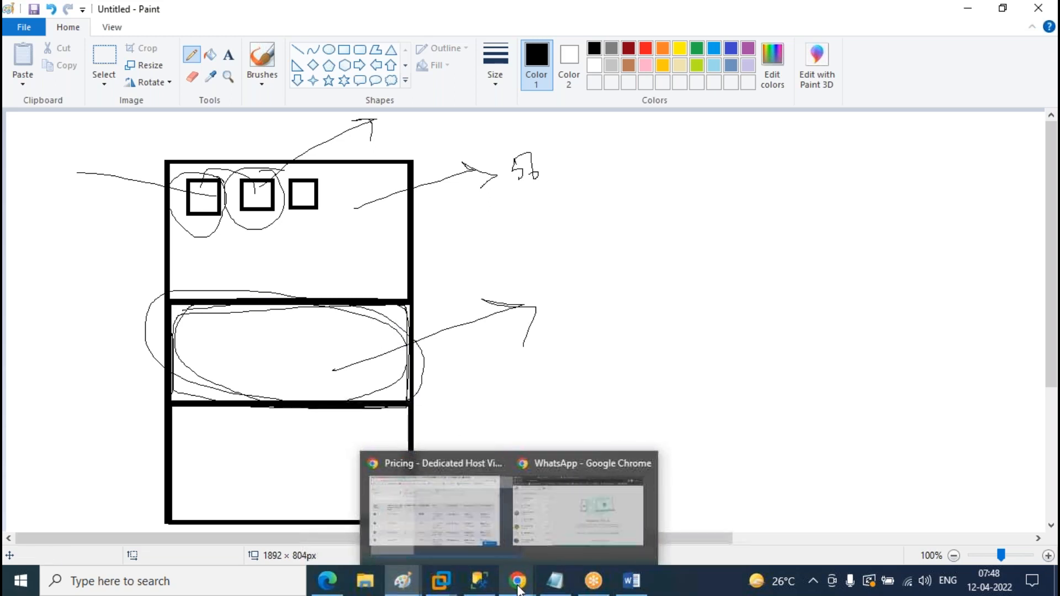
click(475, 512)
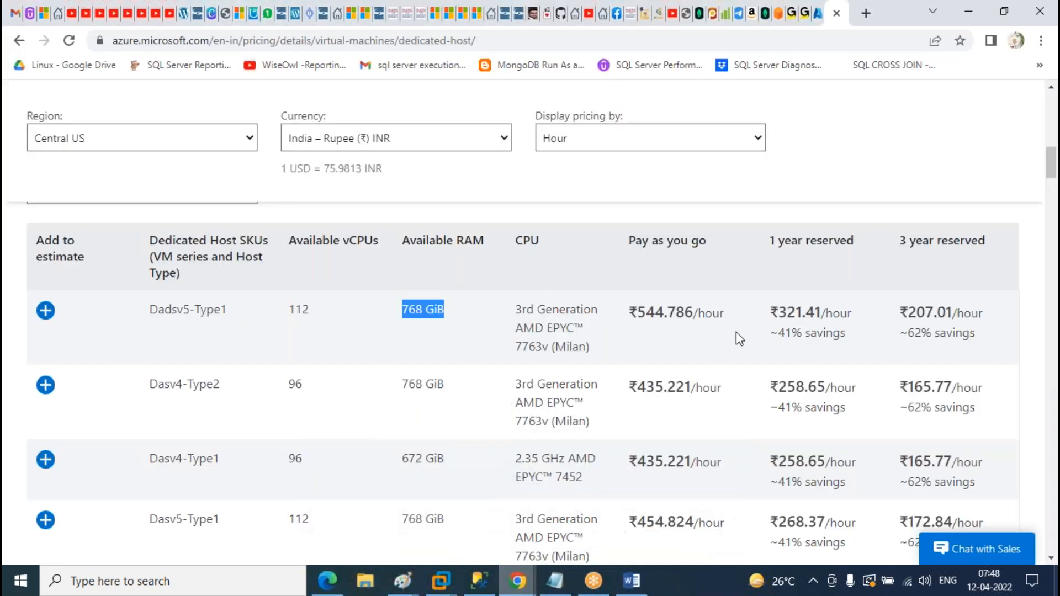
click(463, 350)
double_click(672, 316)
click(673, 318)
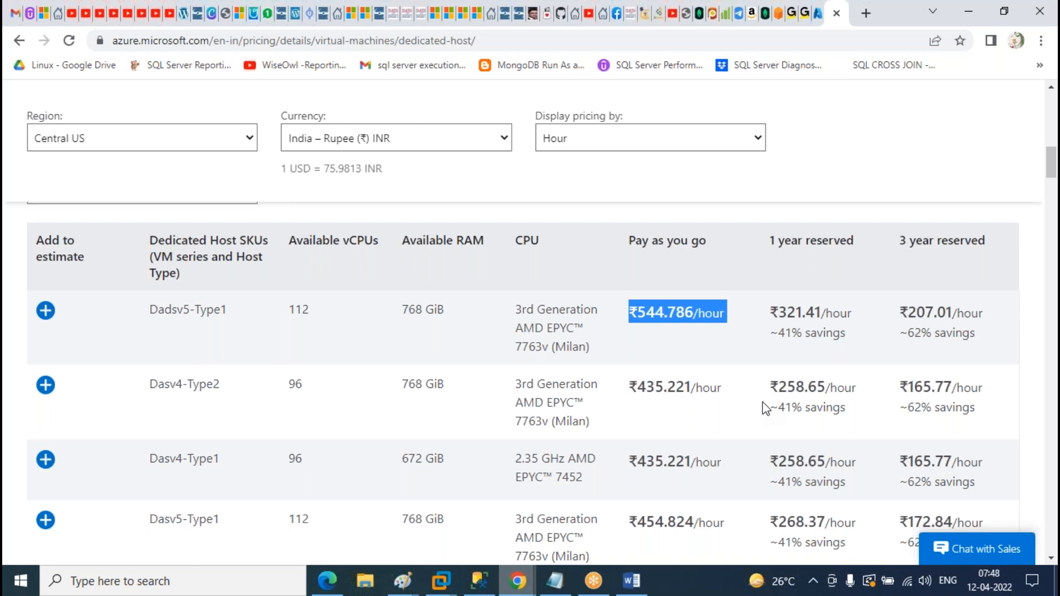
triple_click(670, 312)
triple_click(812, 320)
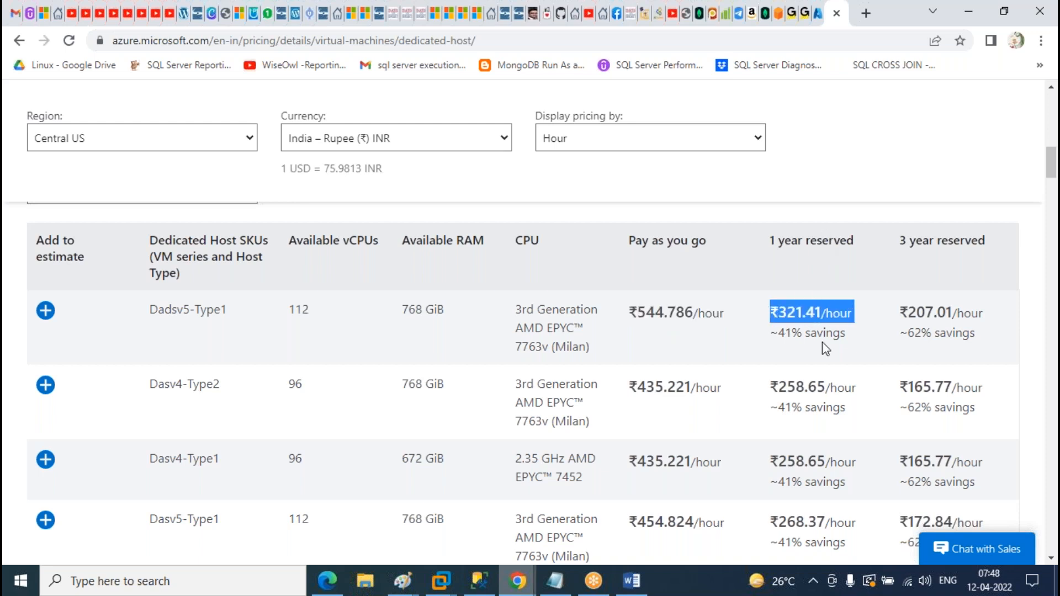
triple_click(822, 337)
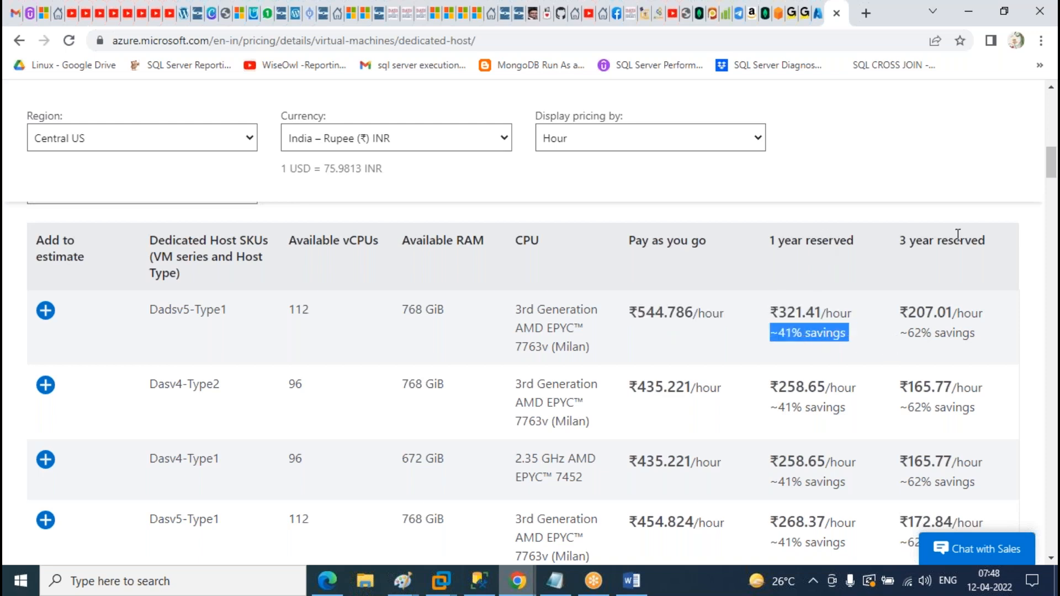
- Compare the 3 year and 1 year reserved options for Dadsv5-Type1, highlighting their hourly prices and column headings
click(930, 315)
double_click(930, 314)
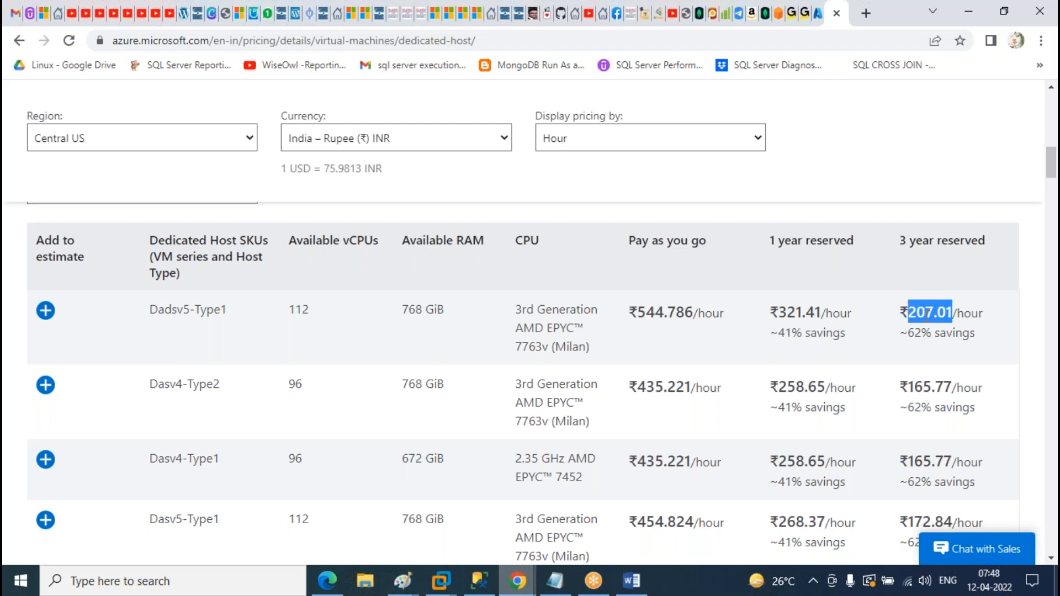
triple_click(807, 318)
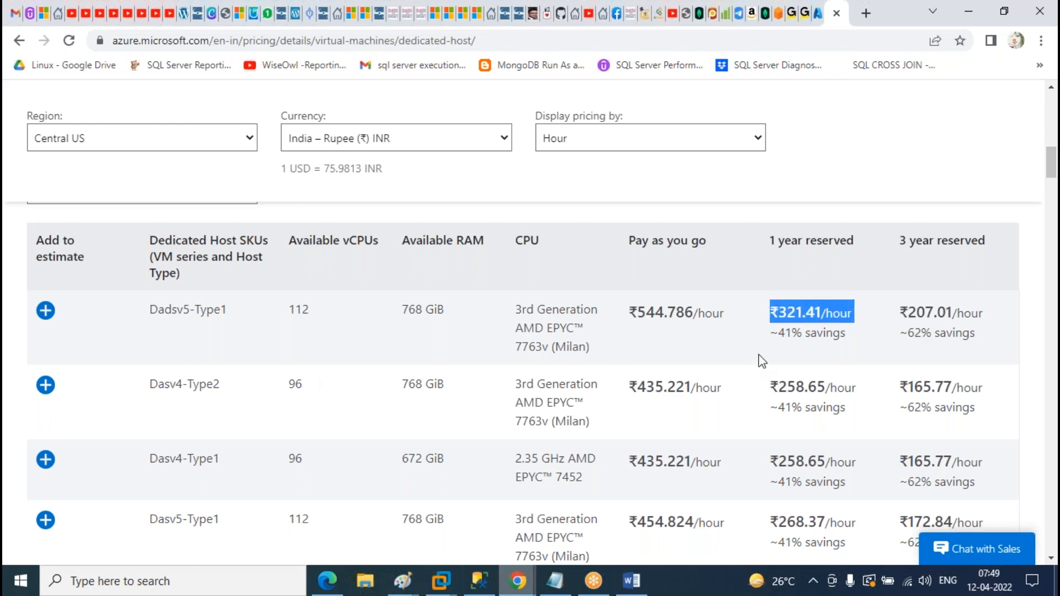
triple_click(828, 249)
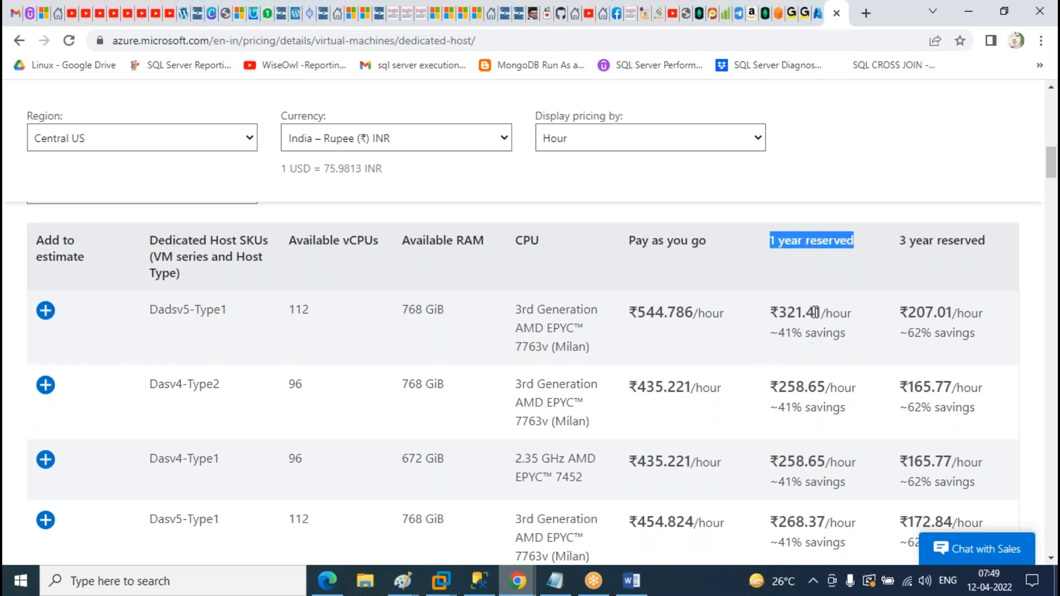
triple_click(947, 240)
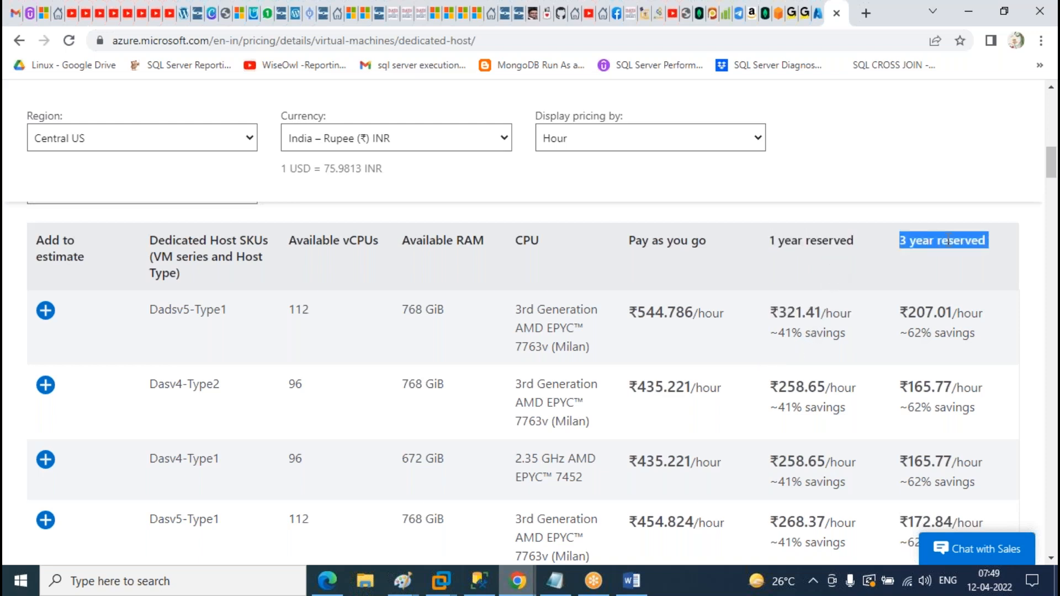
triple_click(794, 313)
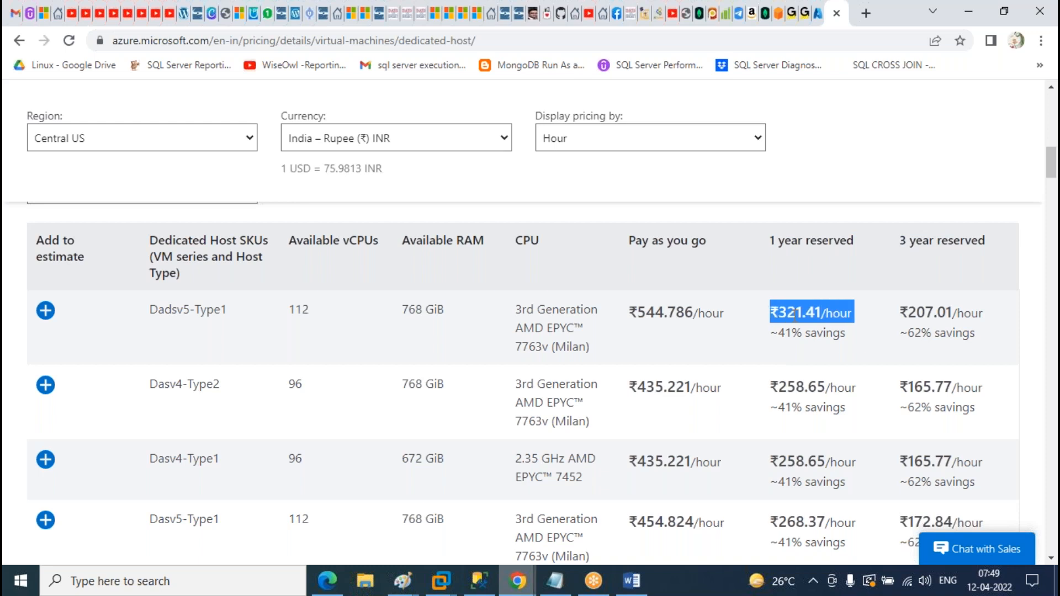
- Highlight the 3 year reserved hourly price for Dadsv5-Type1 and the savings below it
triple_click(937, 248)
triple_click(938, 315)
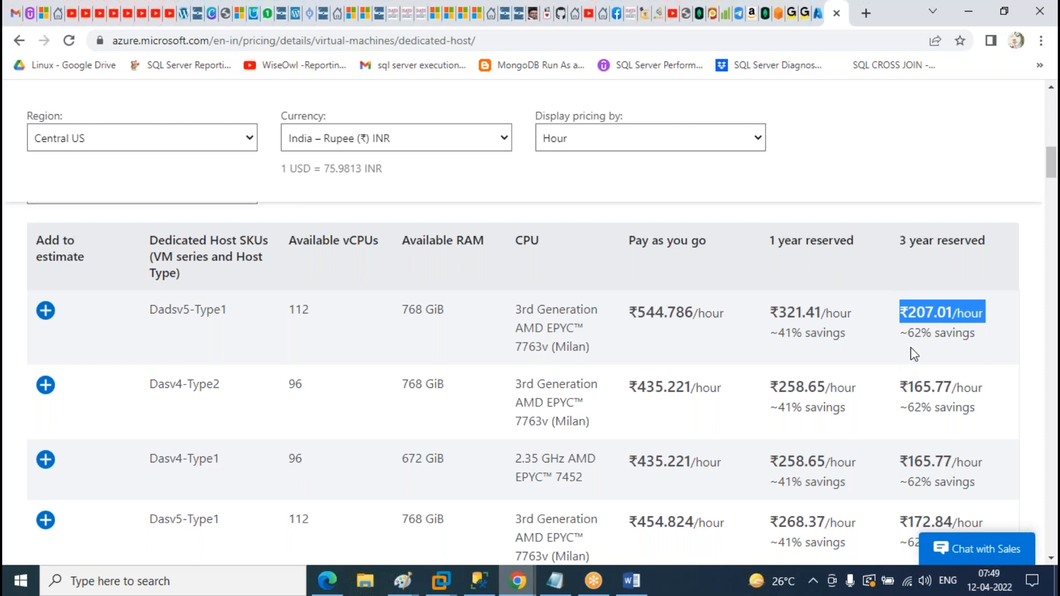
click(921, 334)
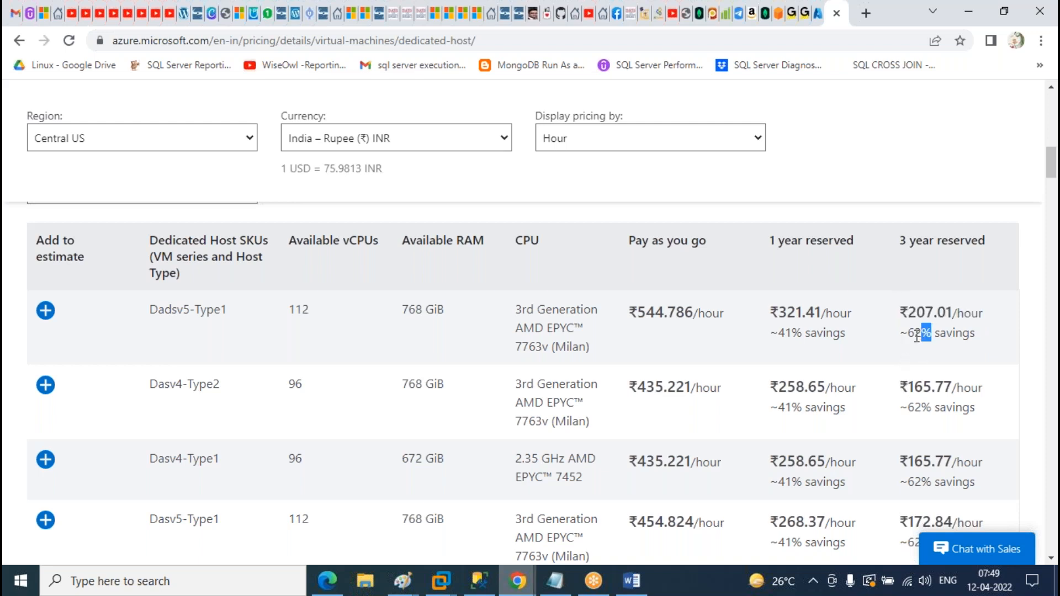
triple_click(917, 337)
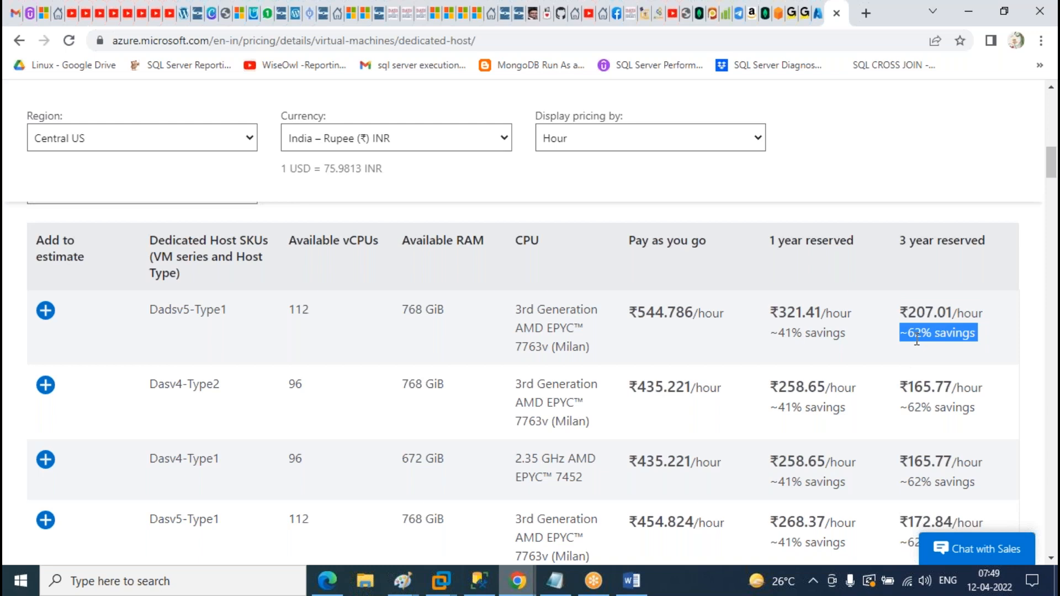
- Compare the Dadsv5-Type1 pay-as-you-go price with its 3 year reserved price and savings, and clear the highlight
double_click(644, 315)
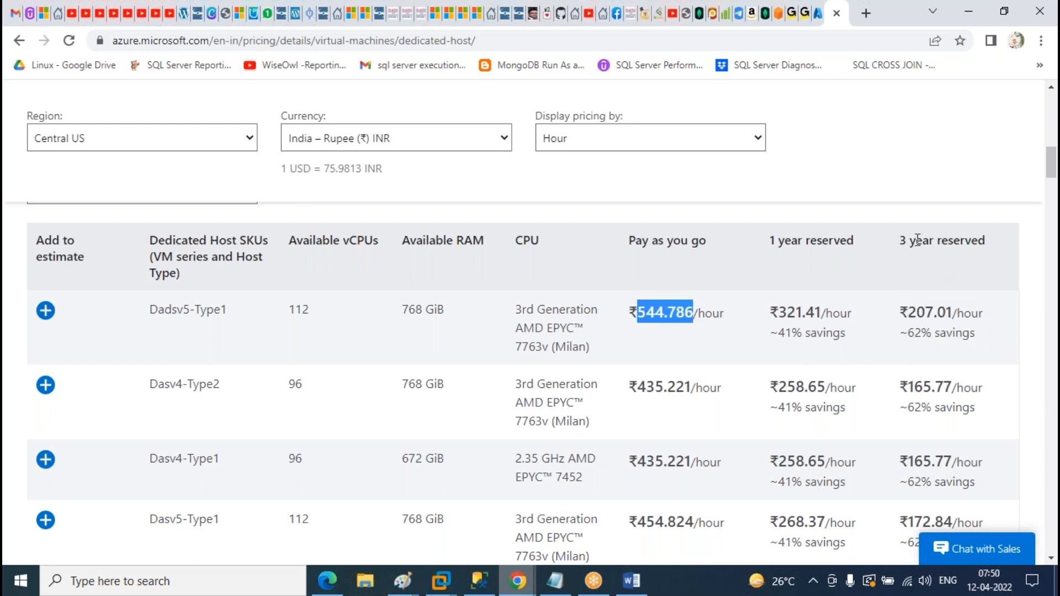
double_click(927, 312)
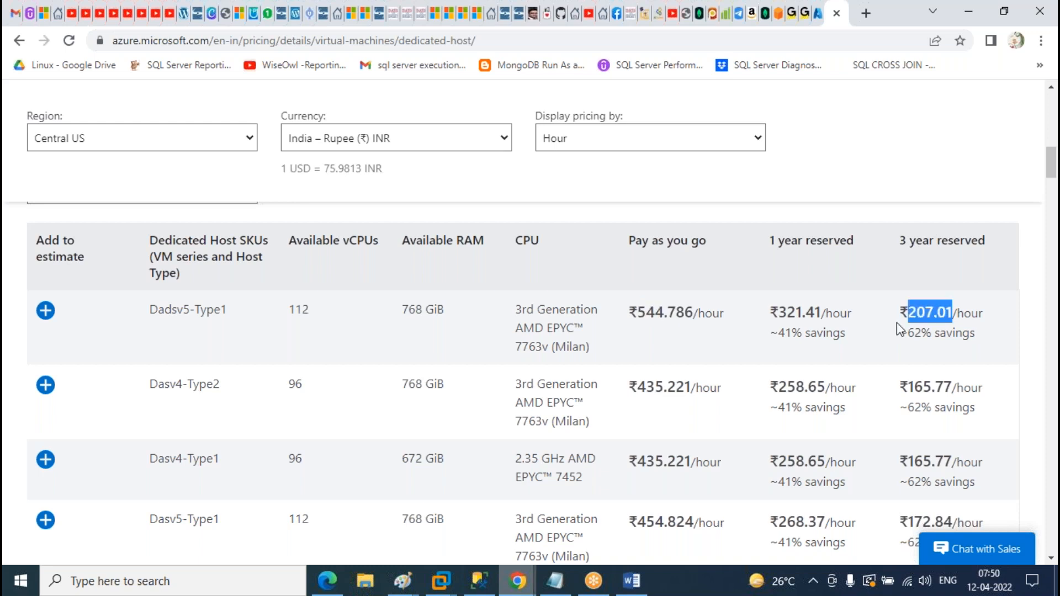
triple_click(923, 332)
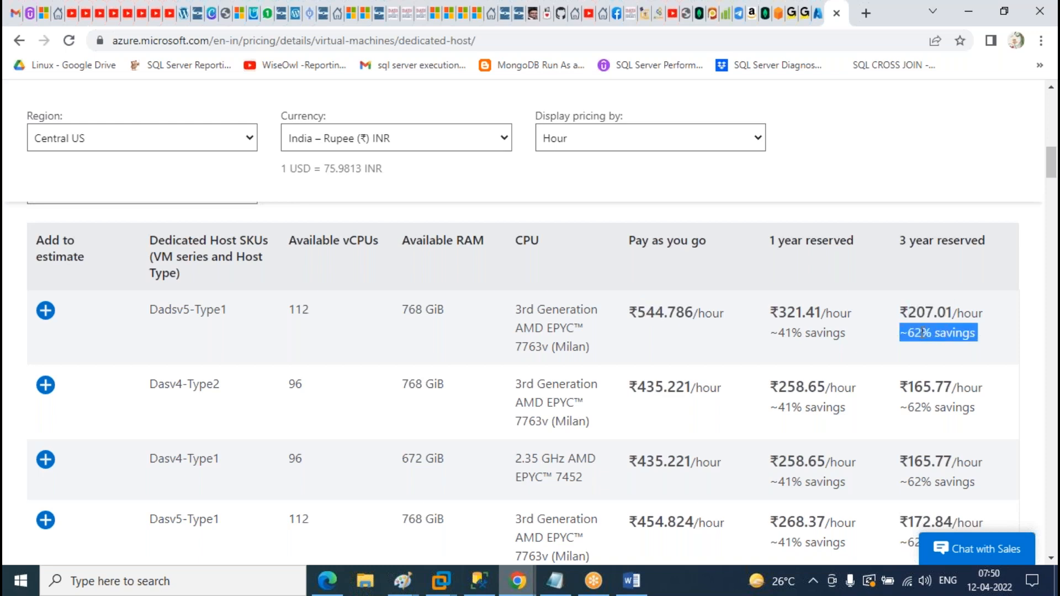
triple_click(672, 312)
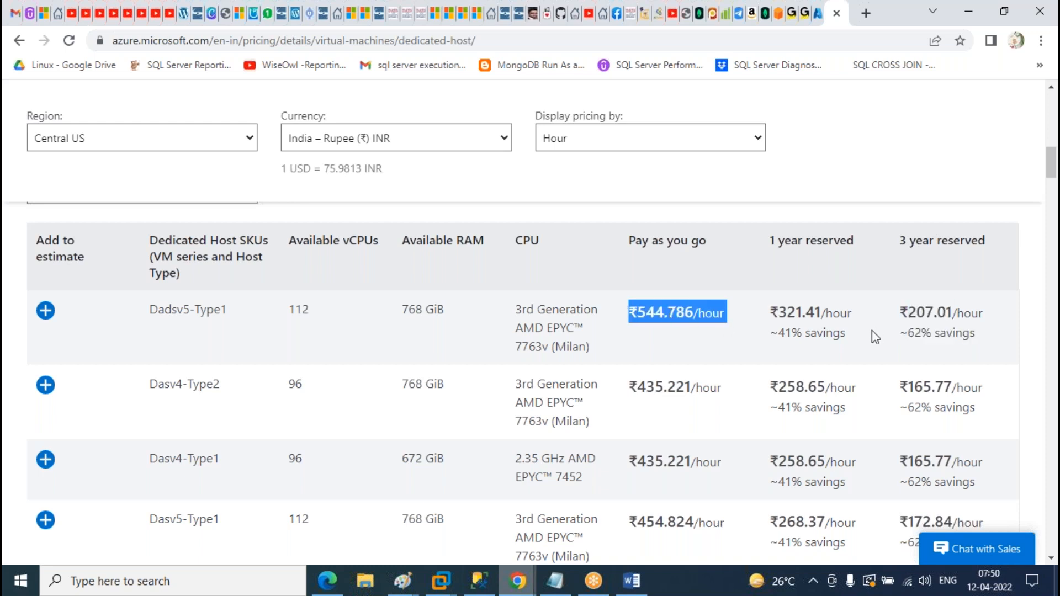
drag(981, 339, 904, 347)
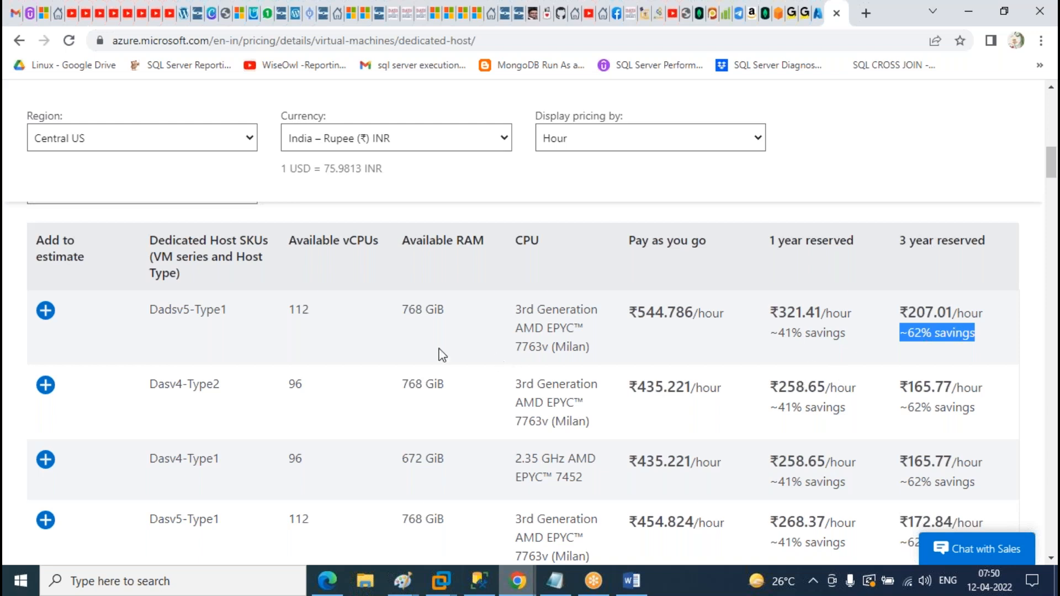
click(202, 333)
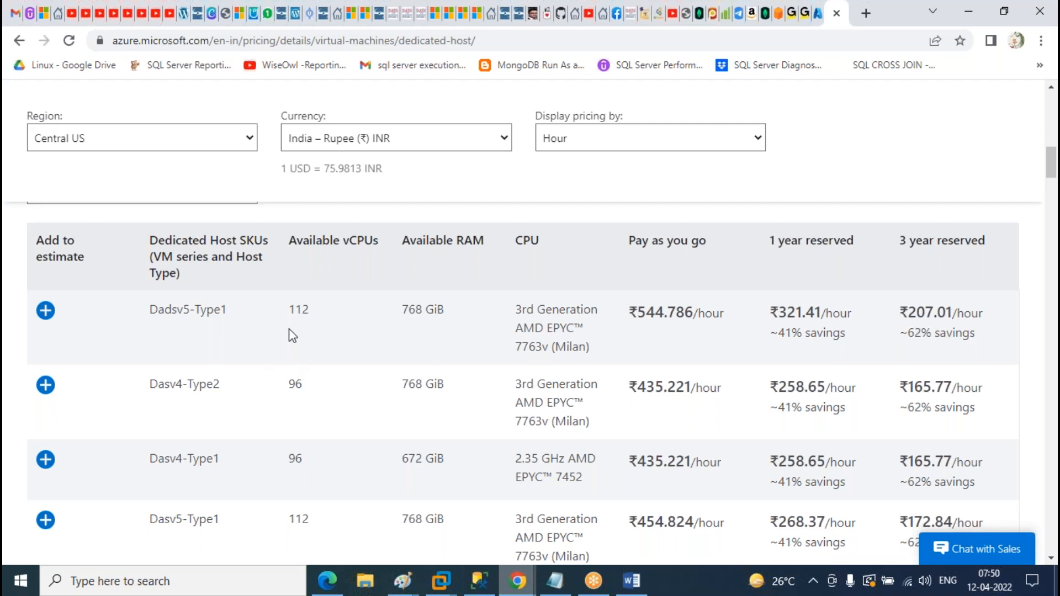
- Browse the dedicated host SKUs in the pricing table and highlight the available vCPUs and RAM of Esv3-Type2
scroll(289, 331, up, 1)
scroll(289, 335, up, 2)
scroll(374, 279, down, 2)
scroll(436, 310, down, 4)
scroll(440, 312, down, 12)
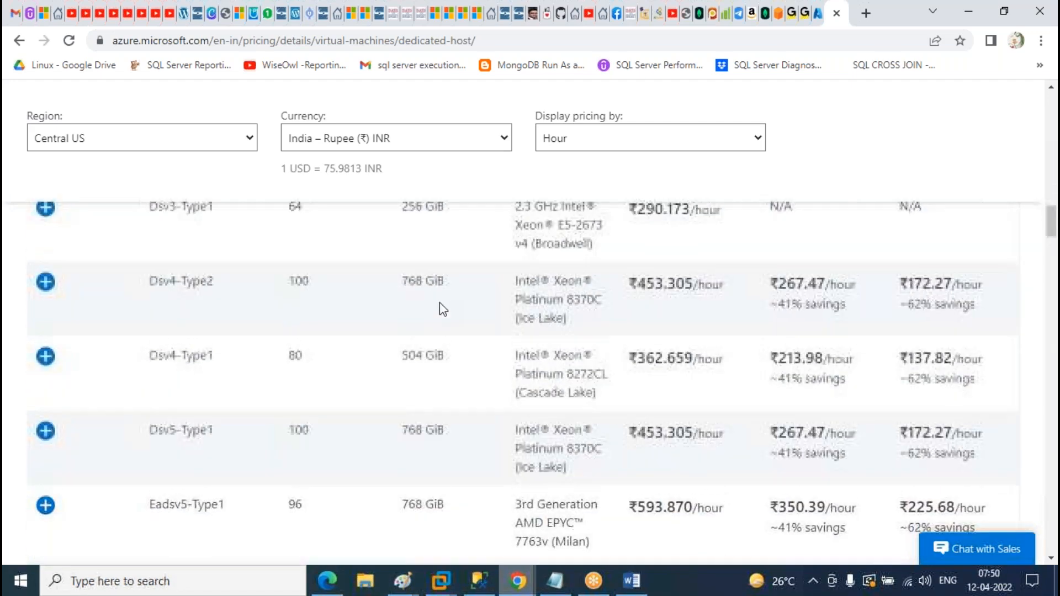
scroll(444, 317, down, 3)
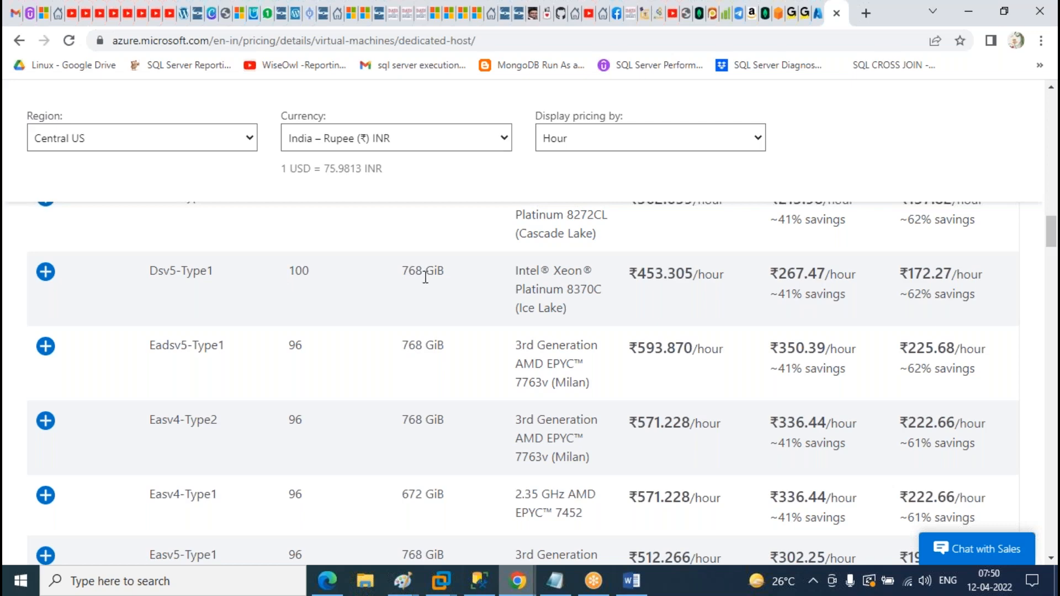
scroll(448, 394, down, 8)
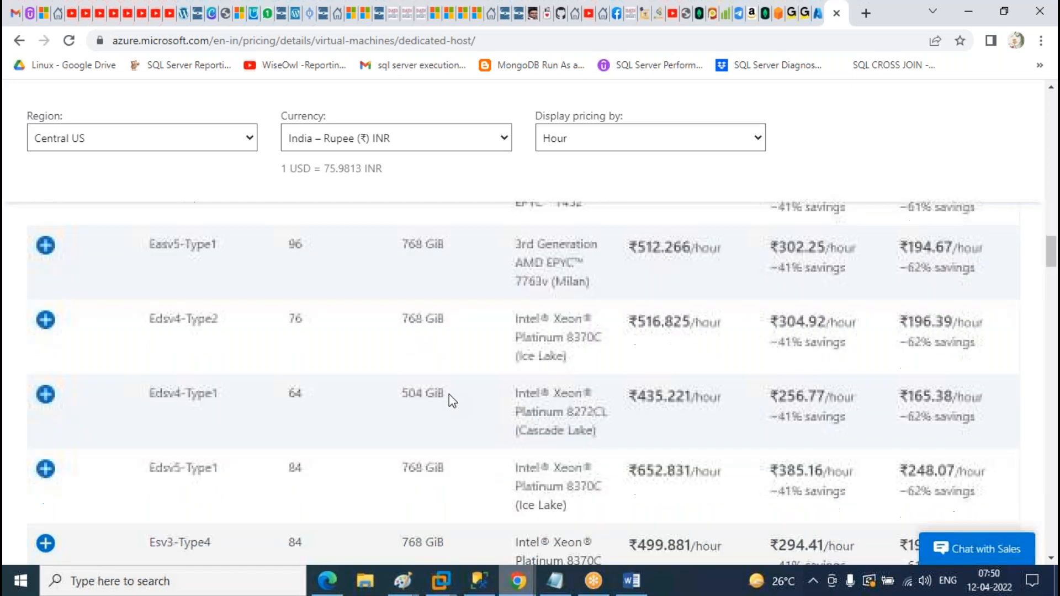
scroll(449, 397, down, 3)
double_click(296, 380)
double_click(413, 382)
scroll(413, 386, down, 5)
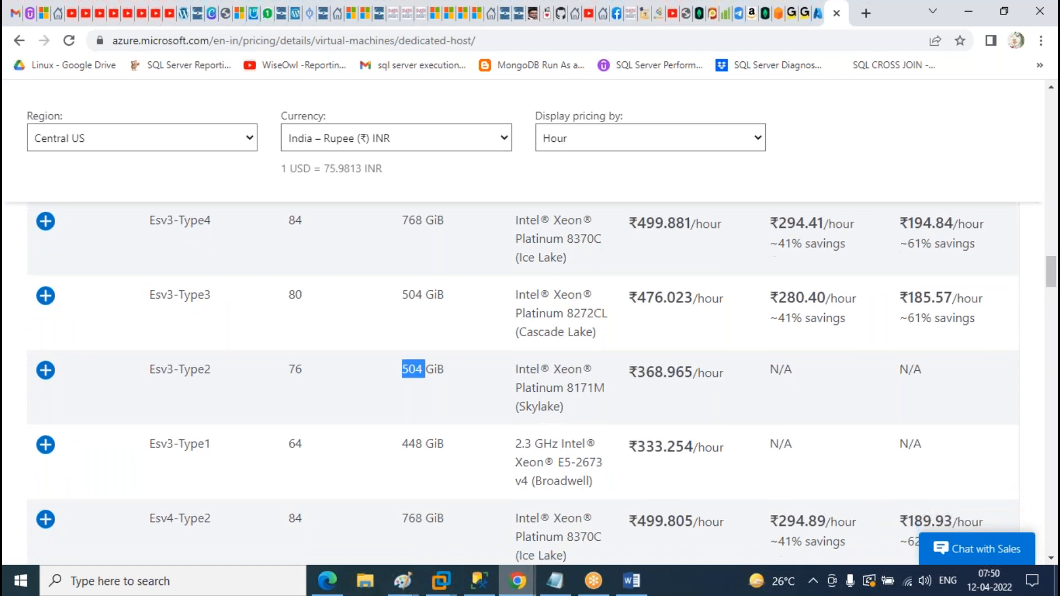
- Examine the available RAM and vCPUs of the Mmsv2MedMem-Type1 host by highlighting both values
scroll(574, 403, down, 10)
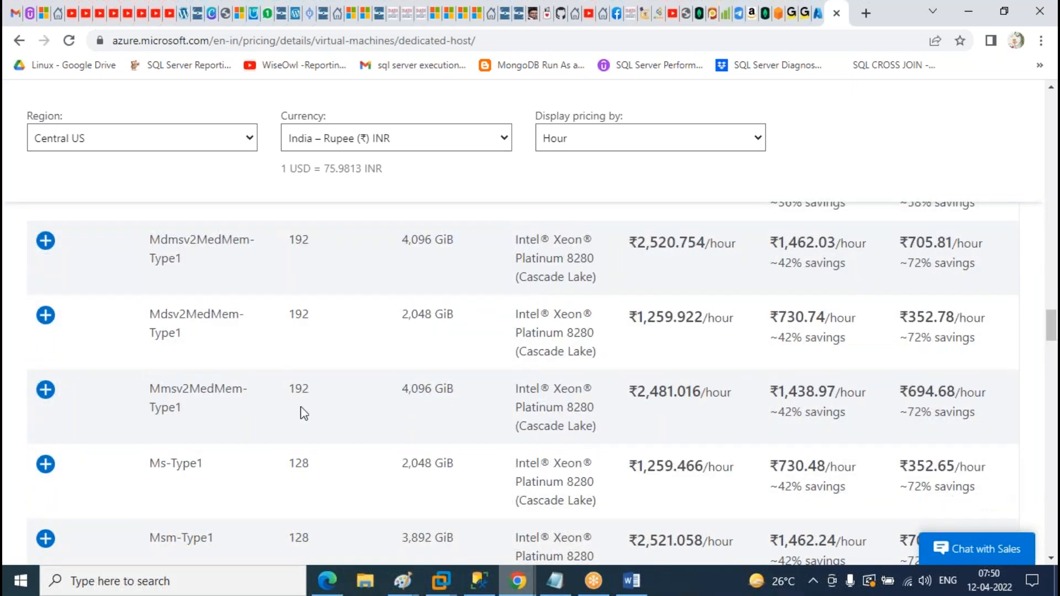
drag(402, 388, 454, 389)
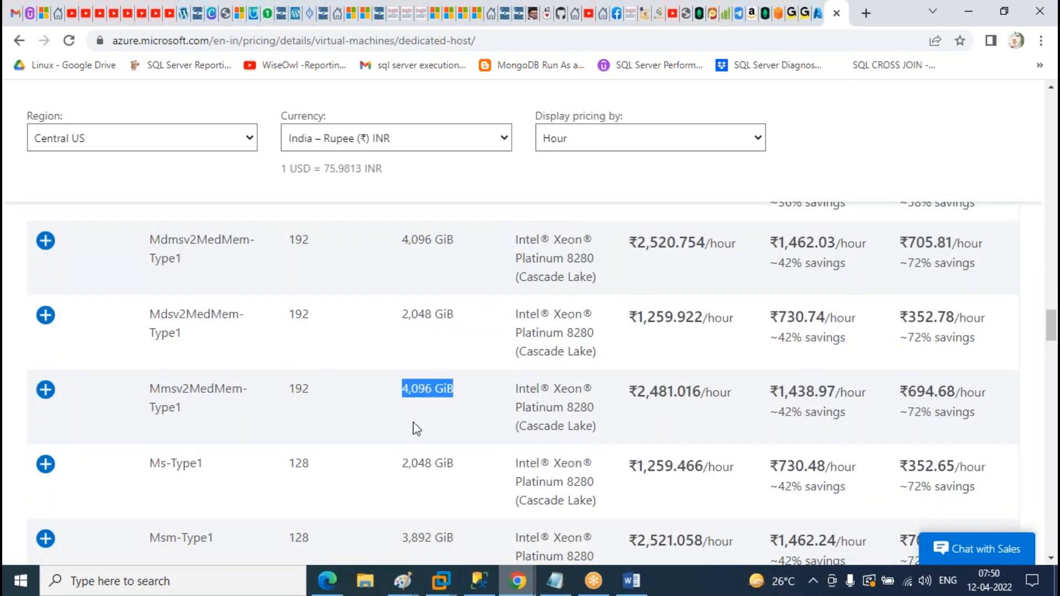
double_click(299, 388)
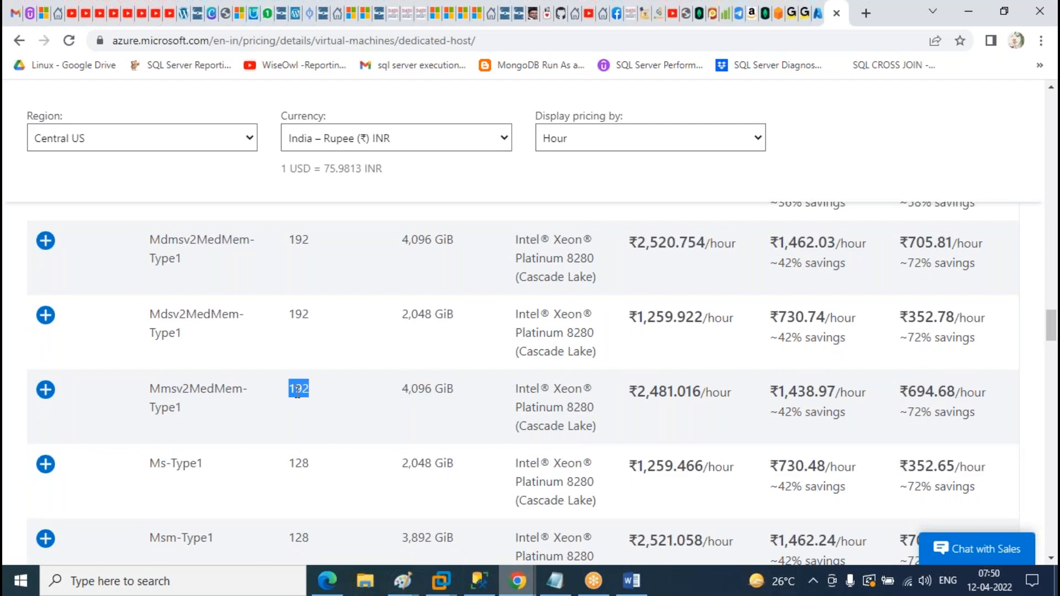
double_click(443, 389)
- Examine the larger M-series hosts and highlight the available RAM and vCPUs of Msv2-Type1
scroll(541, 359, down, 3)
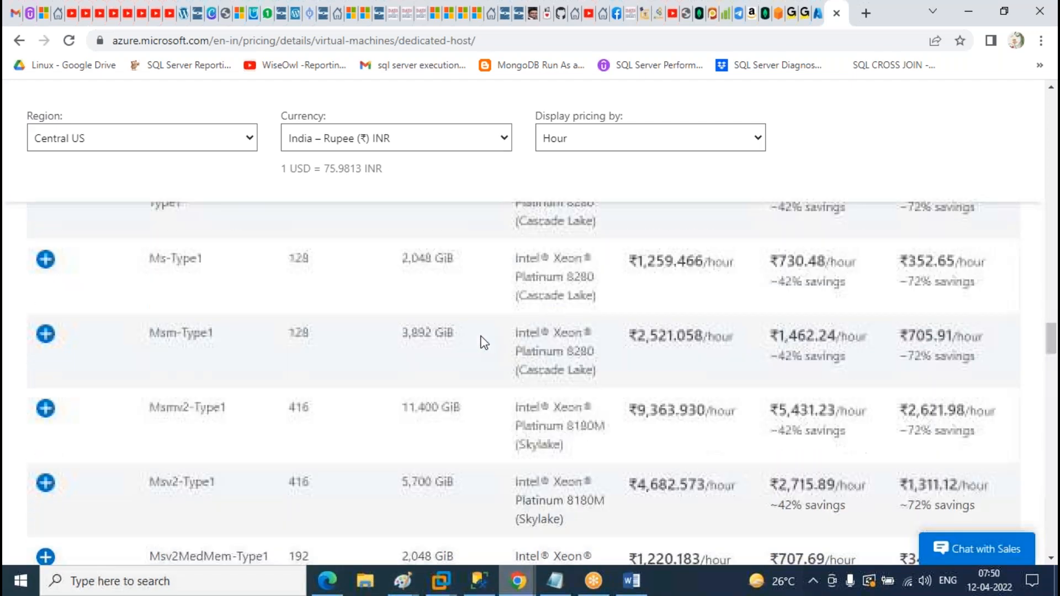
scroll(528, 363, down, 7)
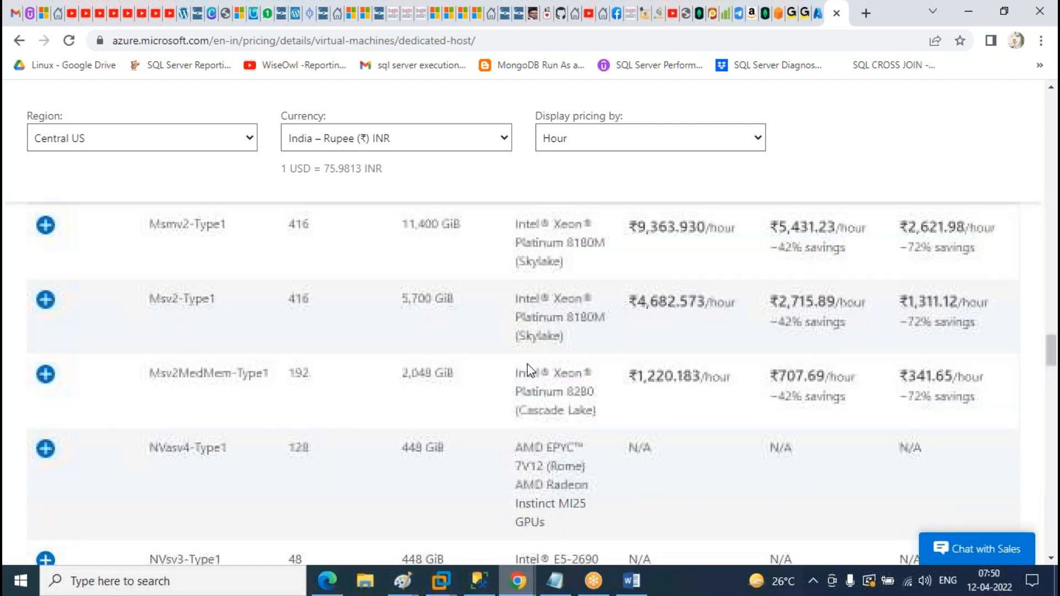
scroll(425, 386, up, 6)
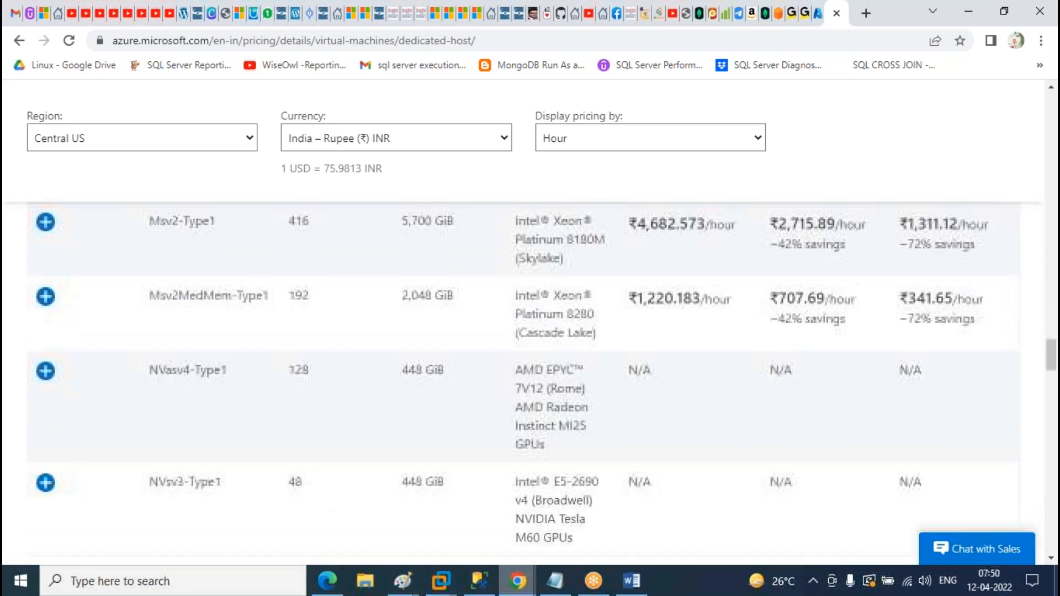
double_click(427, 376)
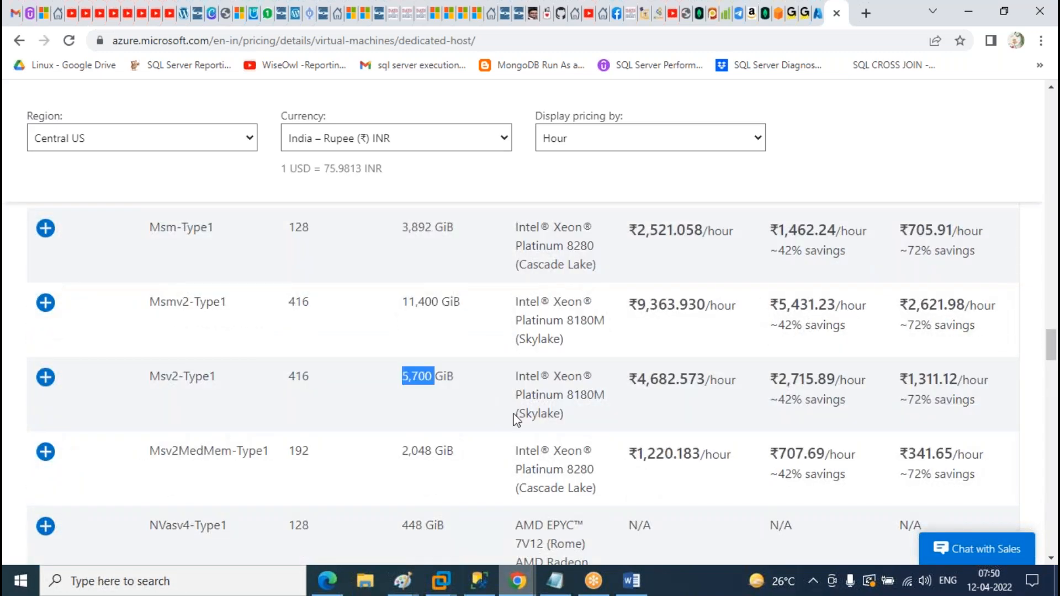
double_click(298, 376)
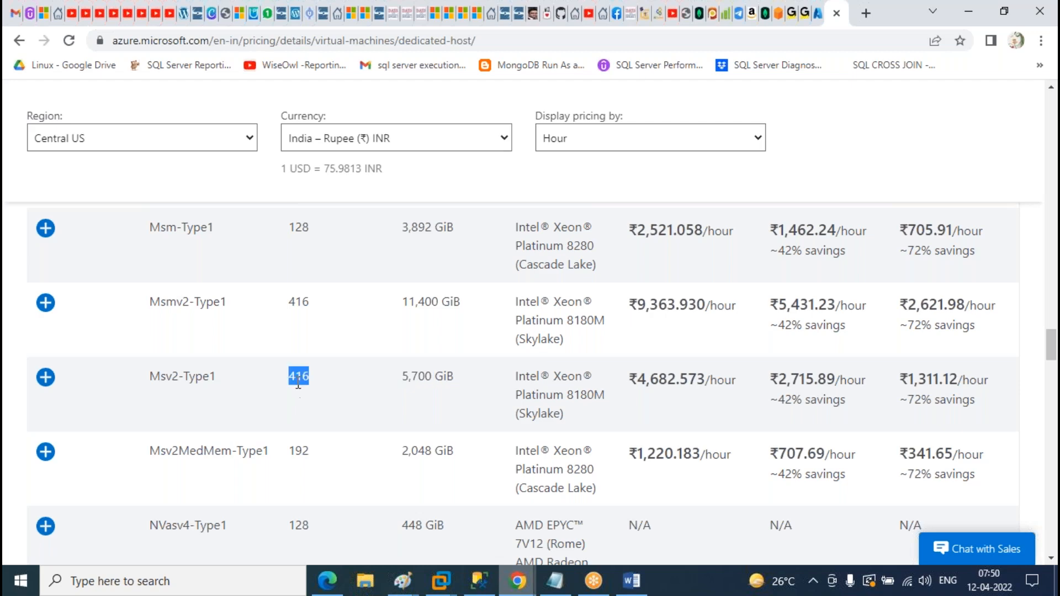
- Go back to the E-series hosts and highlight the available vCPUs and RAM of Easv5-Type1
scroll(387, 405, up, 4)
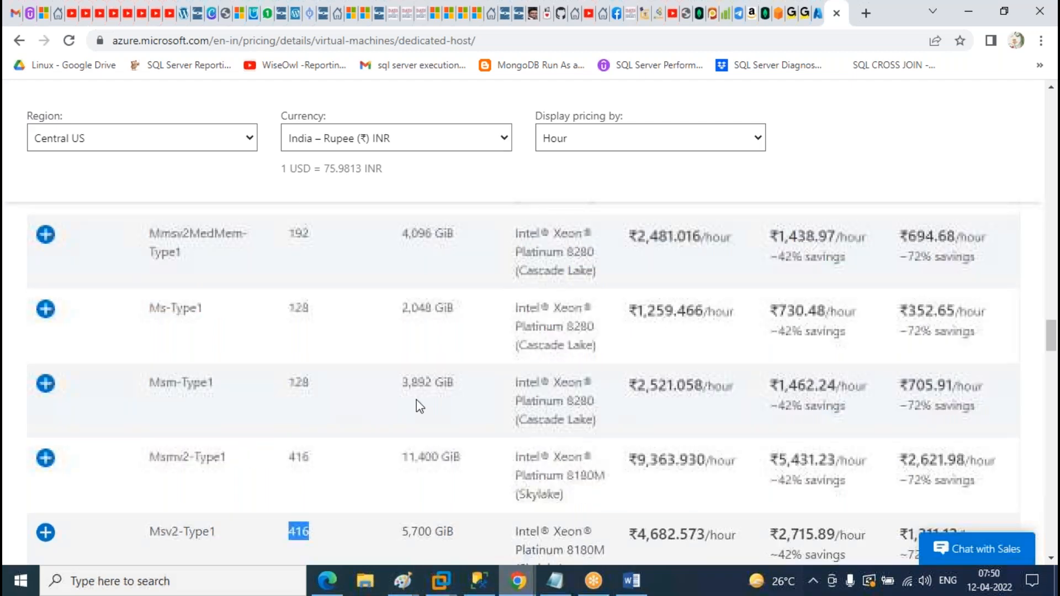
scroll(440, 399, up, 3)
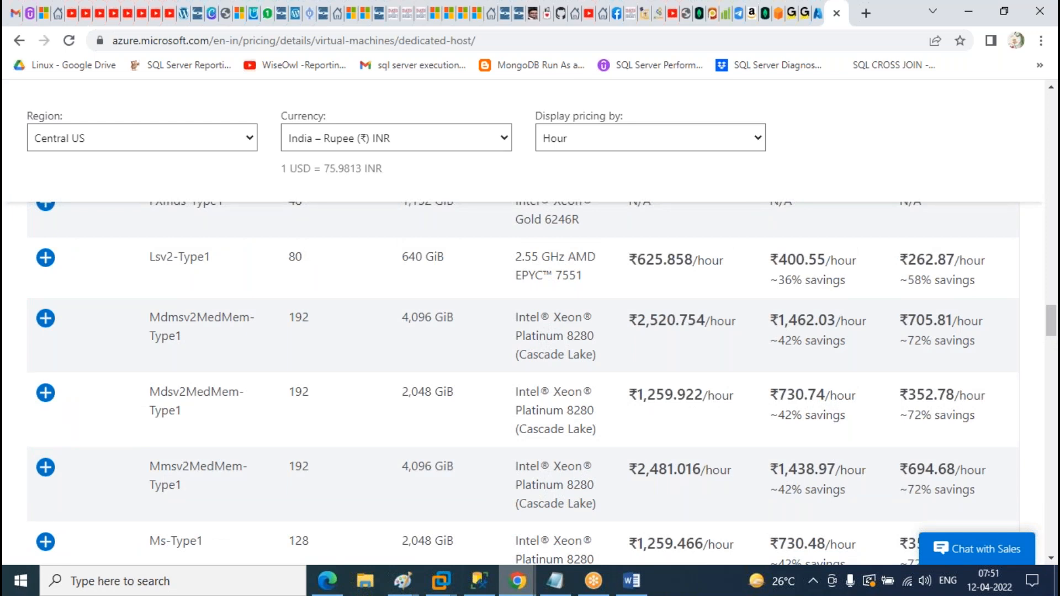
scroll(461, 426, up, 15)
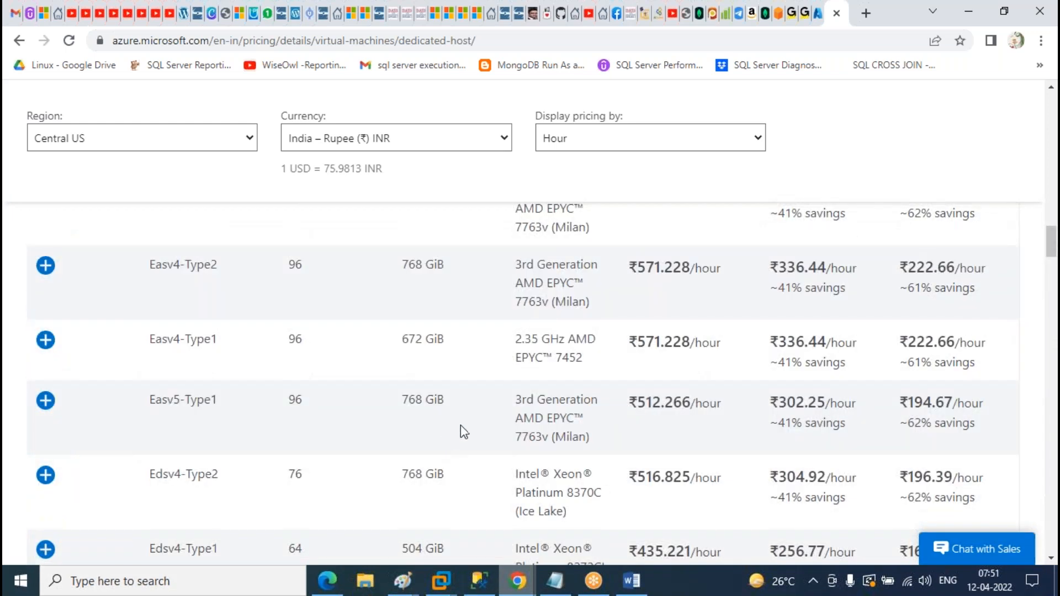
triple_click(431, 407)
double_click(291, 406)
double_click(409, 408)
- Return to the Host section of the Create a virtual machine page in the Azure portal
mouse_move(516, 580)
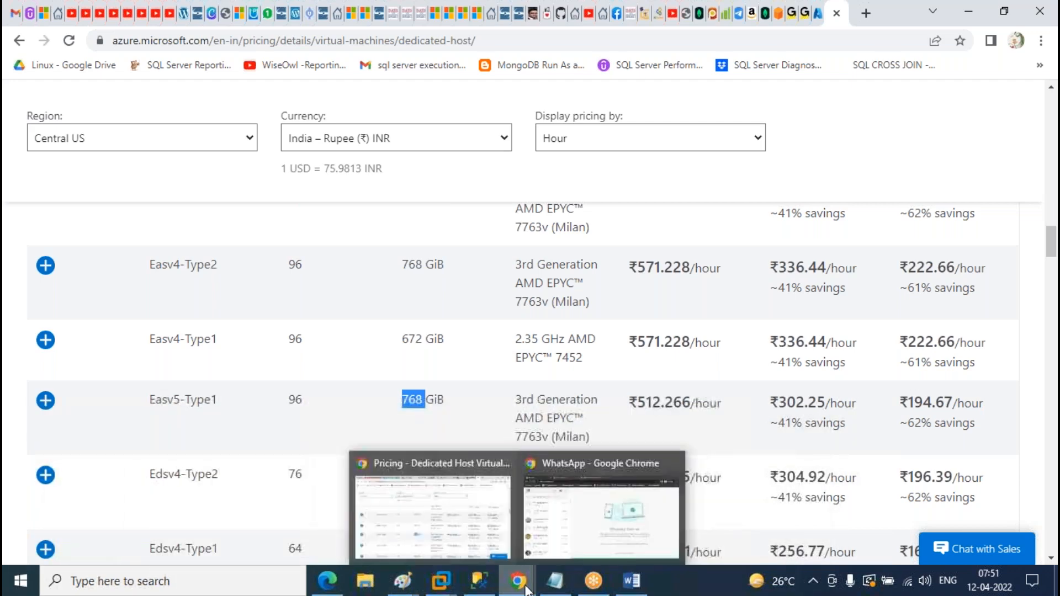
click(465, 534)
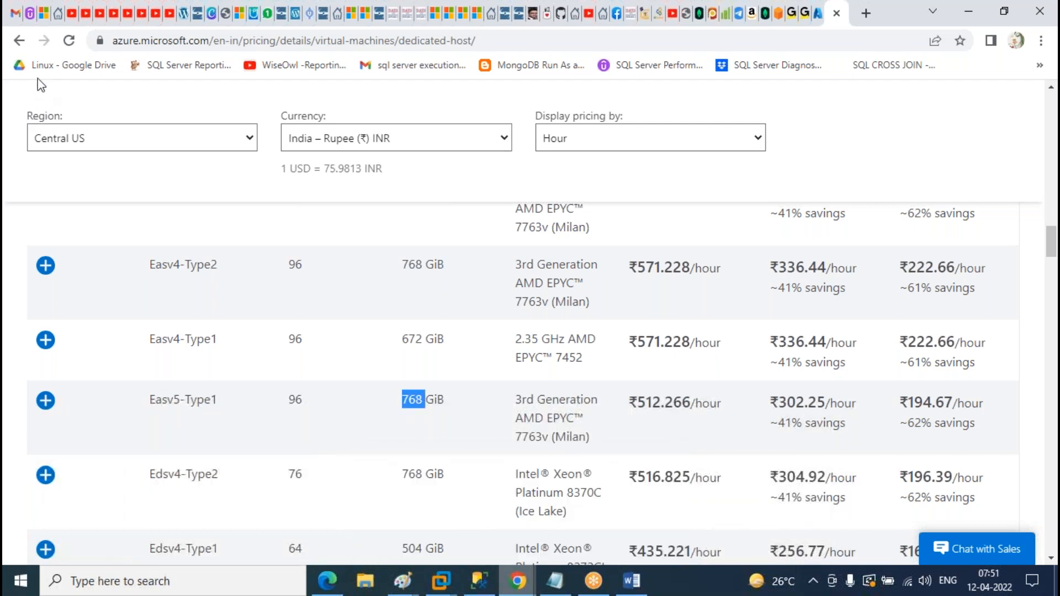
click(822, 16)
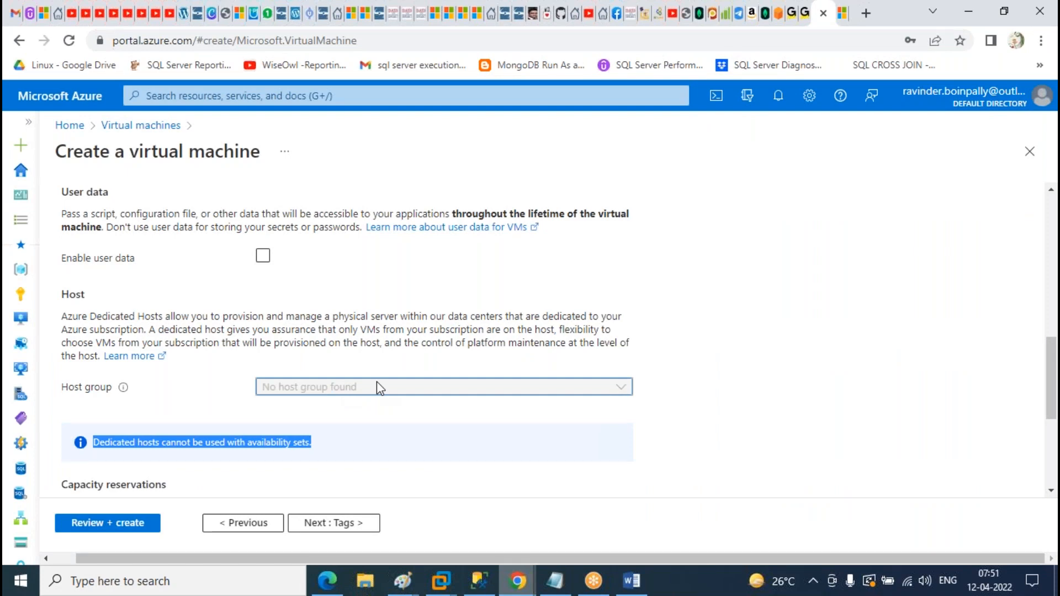
- Switch to the server sketch in Paint and outline the middle compartment again with the Pencil
click(402, 580)
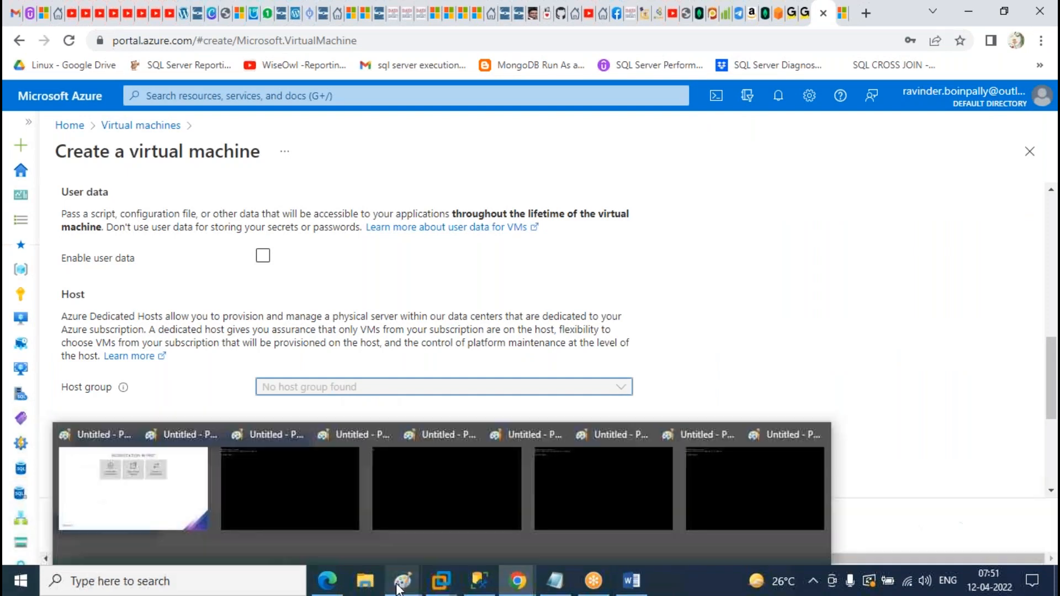
click(999, 530)
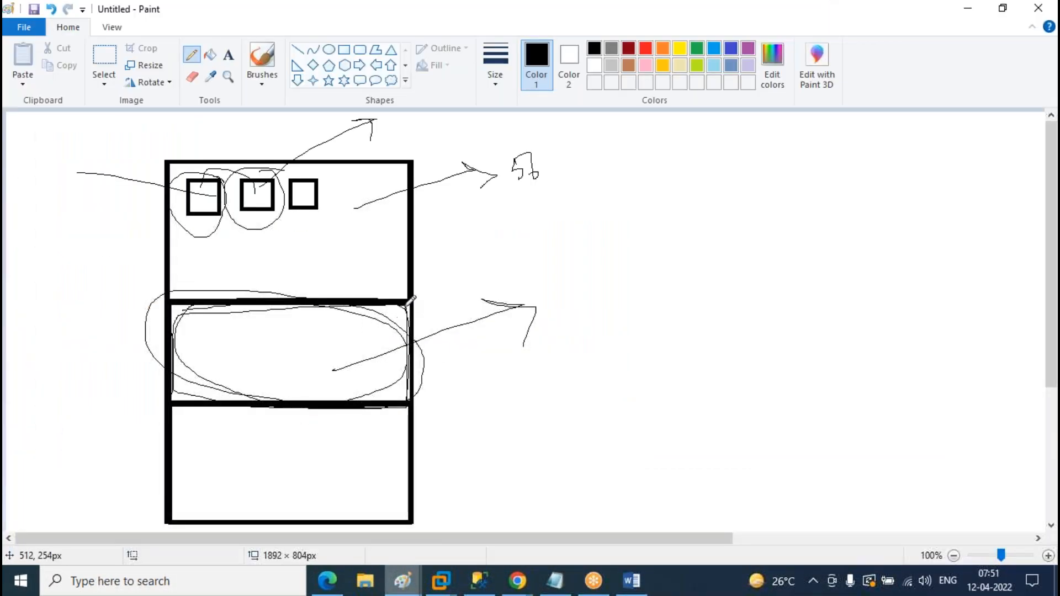
mouse_move(294, 298)
mouse_down()
mouse_move(184, 301)
mouse_move(178, 386)
mouse_move(419, 393)
mouse_move(413, 304)
mouse_up()
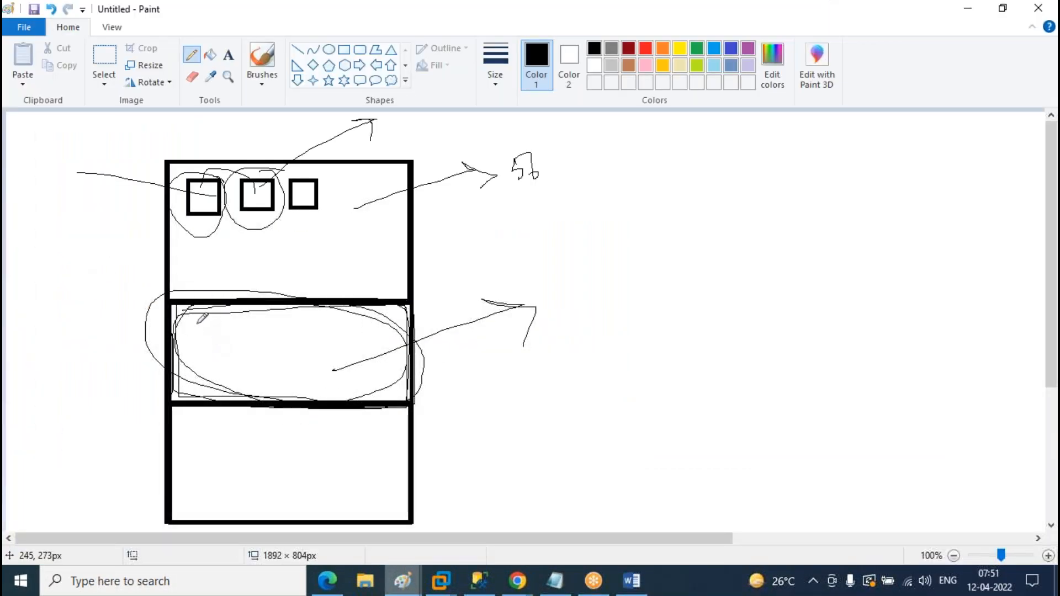
- Draw a small box in the middle compartment, label it 2x16, and draw an arrow leading out of it
mouse_move(232, 374)
mouse_down()
mouse_move(265, 343)
mouse_move(237, 367)
mouse_up()
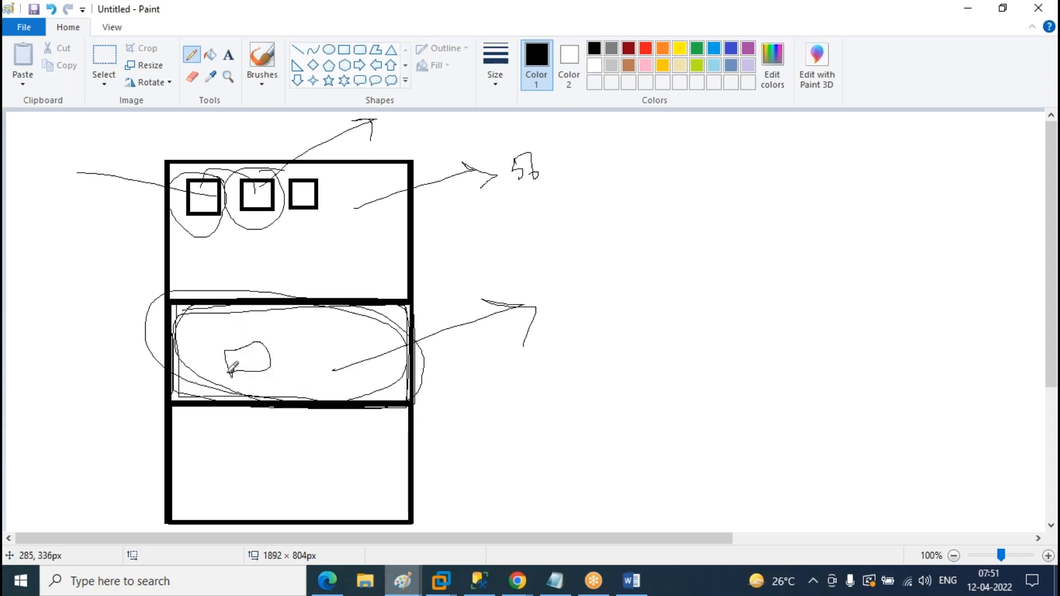
mouse_move(277, 327)
mouse_down()
mouse_move(315, 343)
mouse_move(301, 345)
mouse_move(345, 333)
mouse_up()
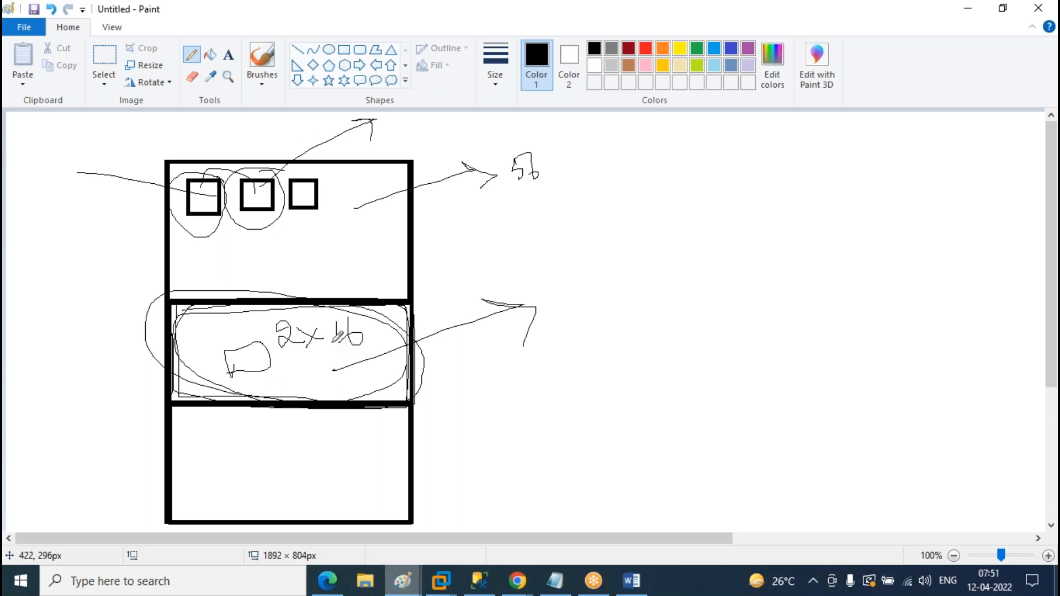
mouse_move(260, 364)
mouse_down()
mouse_move(301, 302)
mouse_move(497, 265)
mouse_move(503, 292)
mouse_up()
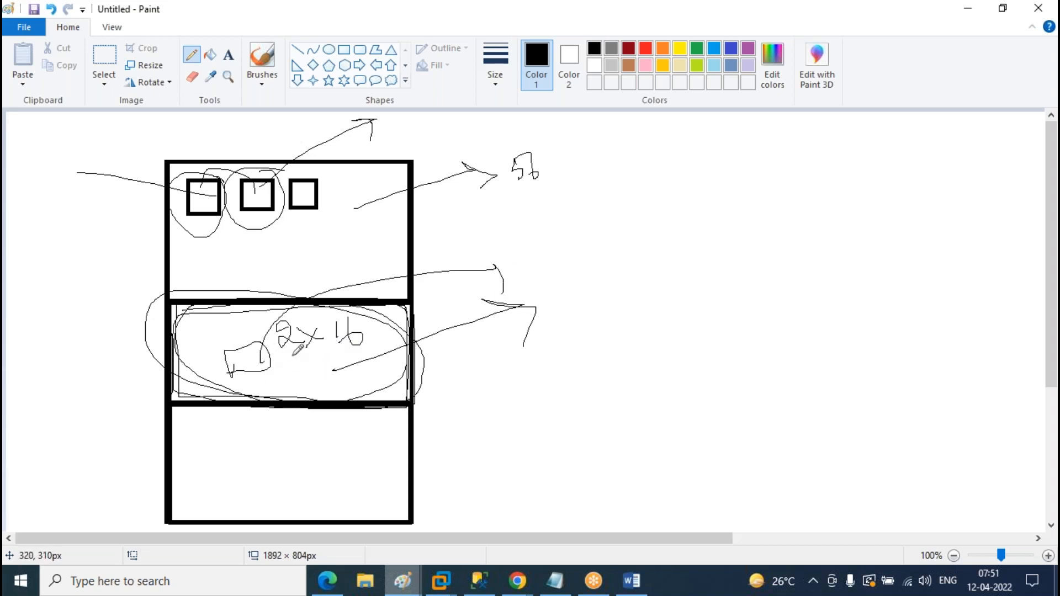
- Draw two more small boxes in the middle compartment and return to the virtual machine form in the Azure portal
mouse_move(197, 332)
mouse_down()
mouse_move(204, 346)
mouse_move(212, 340)
mouse_up()
mouse_move(307, 357)
mouse_down()
mouse_move(355, 340)
mouse_move(325, 364)
mouse_up()
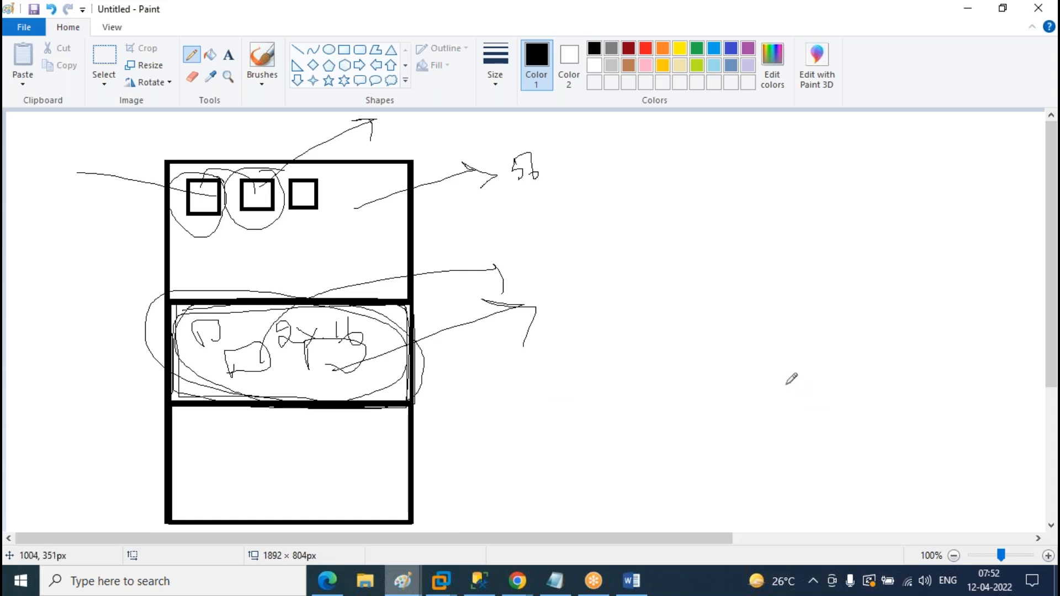
click(969, 17)
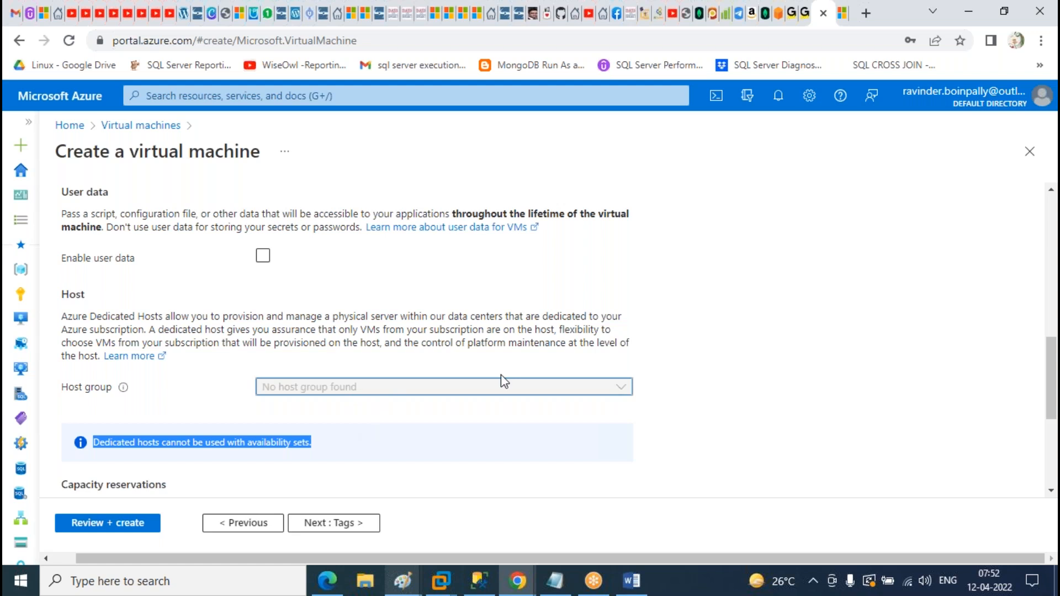
- Highlight the note about dedicated hosts and availability sets in the Host section
click(356, 432)
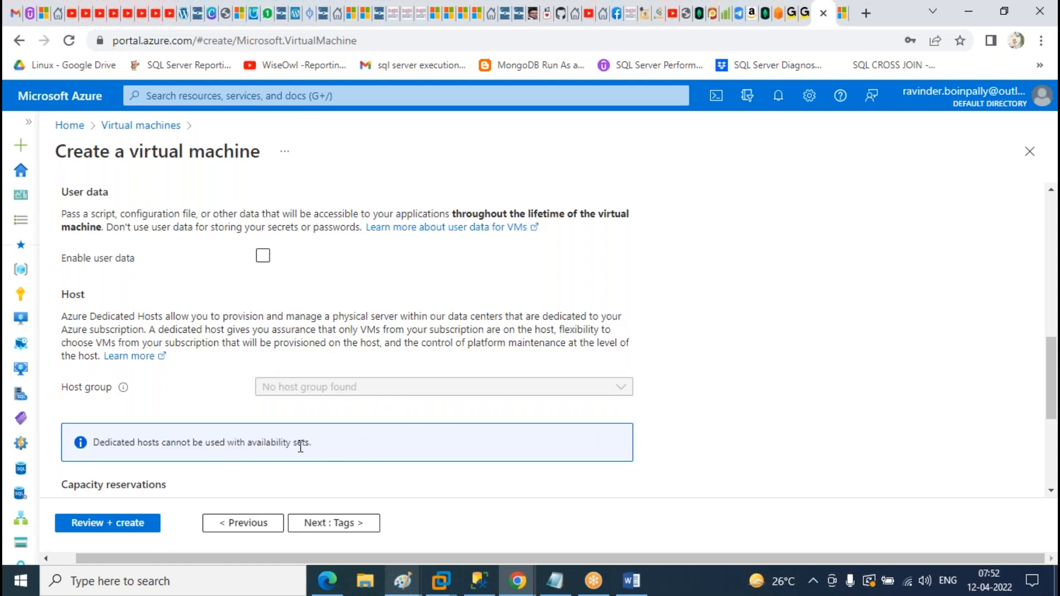
drag(354, 442, 97, 442)
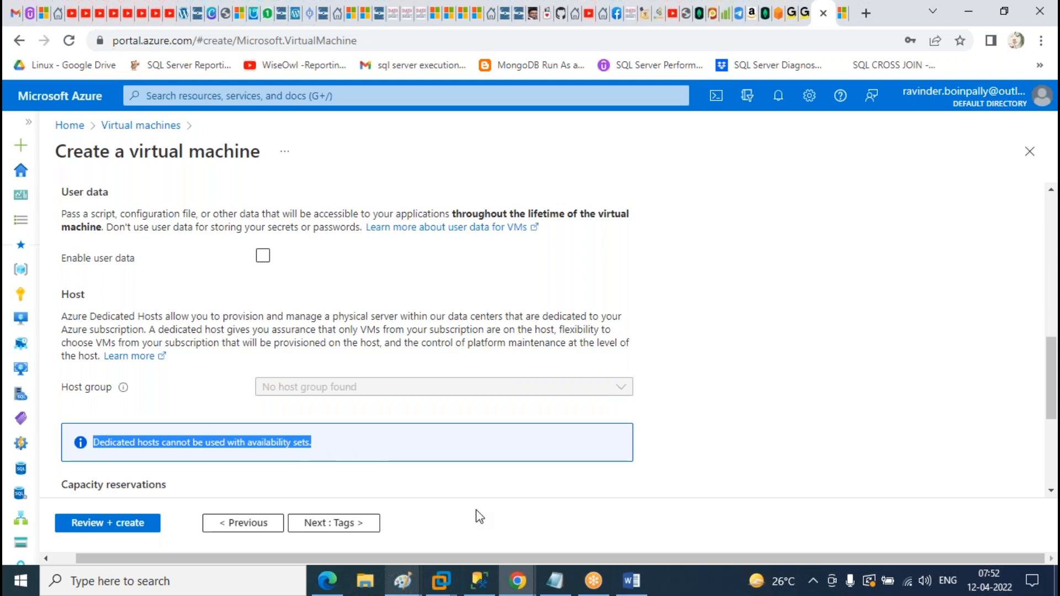
- Switch to the server sketch in Paint, extend a line from the middle compartment, and outline a large second server containing a small box
mouse_move(405, 586)
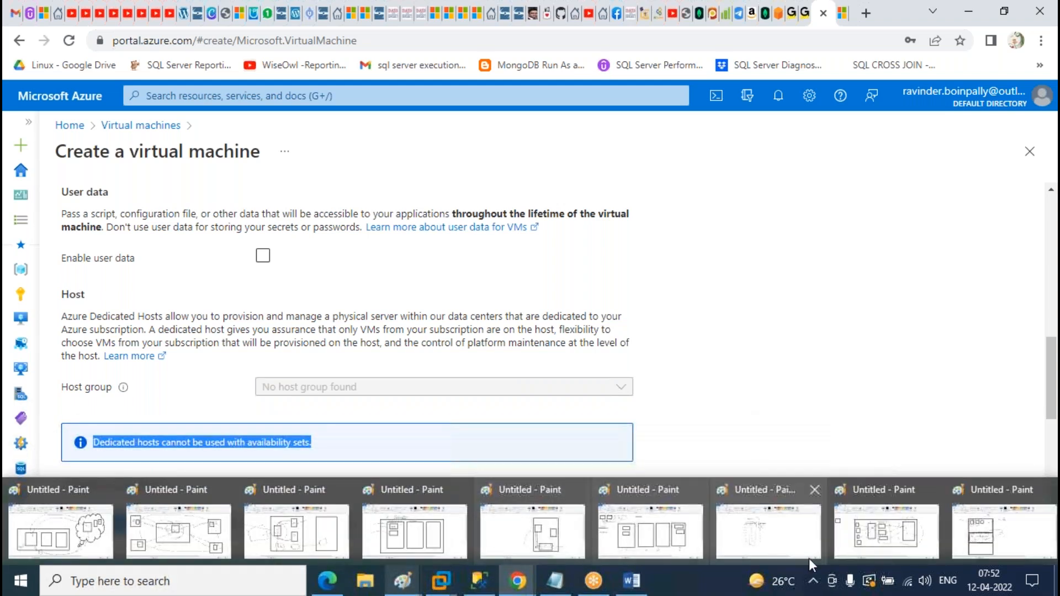
click(996, 531)
drag(532, 324, 625, 352)
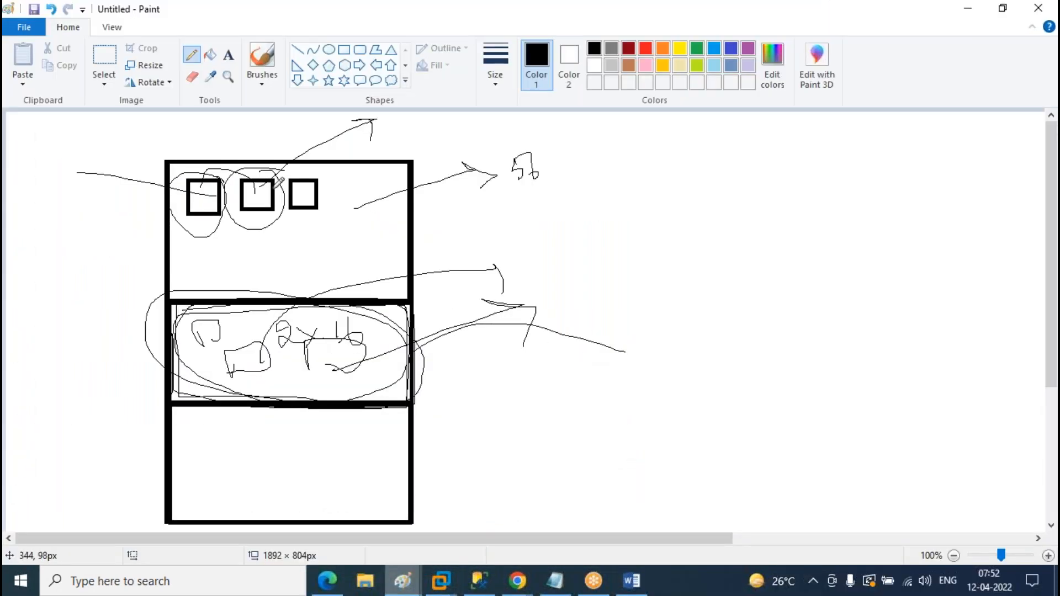
mouse_move(657, 160)
mouse_down()
mouse_move(657, 371)
mouse_move(717, 156)
mouse_move(877, 381)
mouse_move(762, 477)
mouse_up()
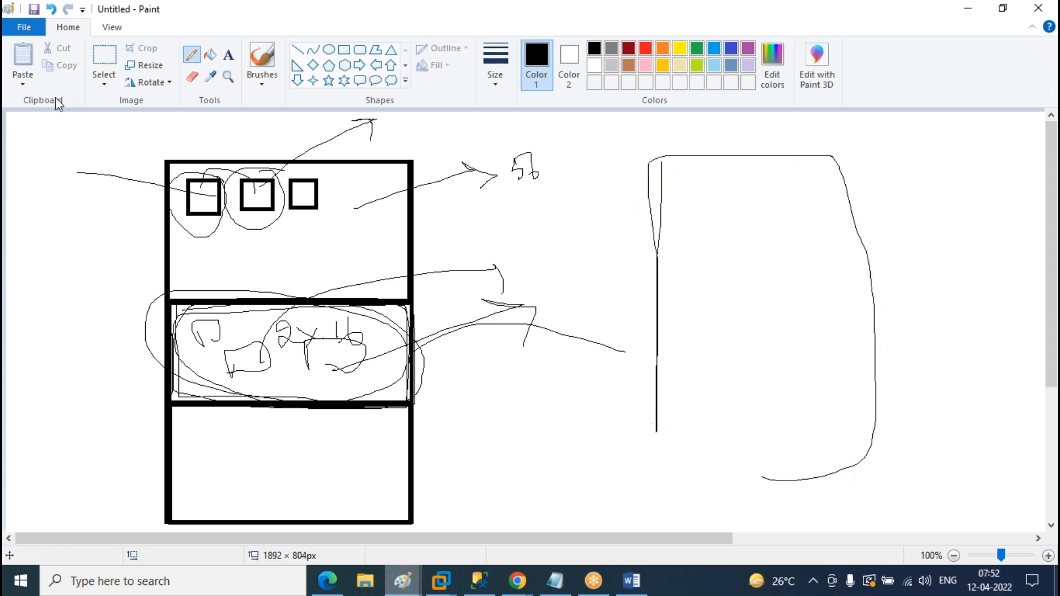
mouse_move(742, 187)
mouse_down()
mouse_move(768, 166)
mouse_move(770, 219)
mouse_move(757, 219)
mouse_up()
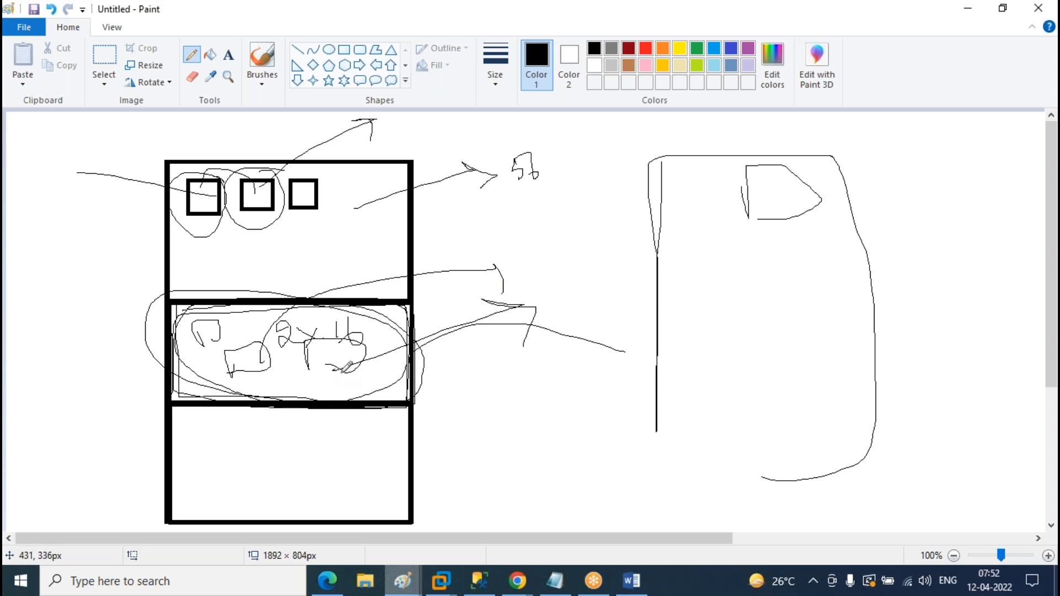
- Draw a wide box in the second server, connect it to the middle compartment with a curved line, and retrace the small box
mouse_move(674, 319)
mouse_down()
mouse_move(826, 283)
mouse_move(846, 337)
mouse_up()
drag(663, 315, 853, 334)
drag(360, 365, 719, 337)
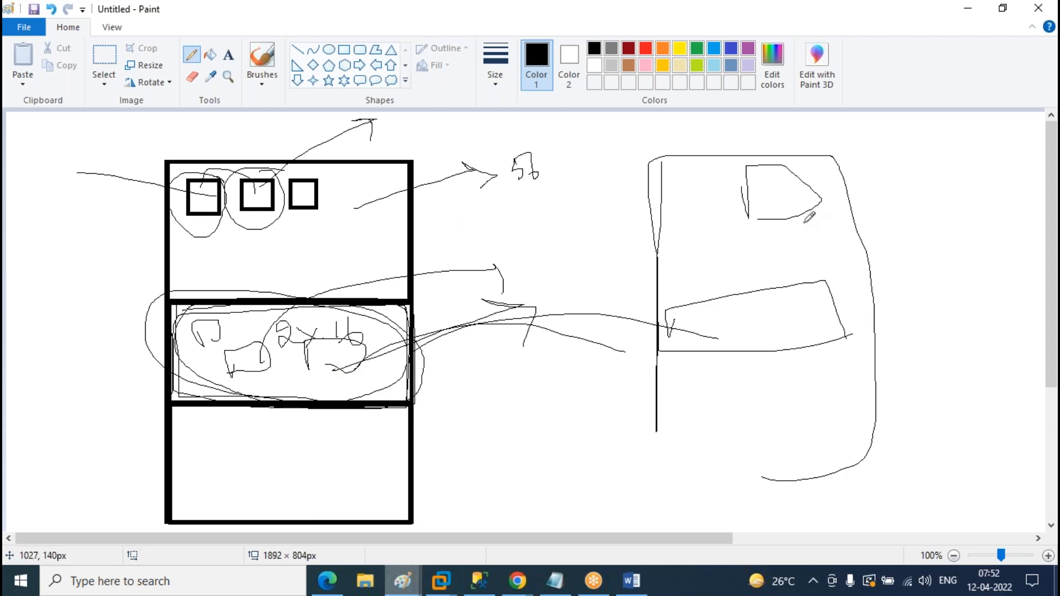
mouse_move(745, 166)
mouse_down()
mouse_move(813, 176)
mouse_move(799, 213)
mouse_move(751, 220)
mouse_up()
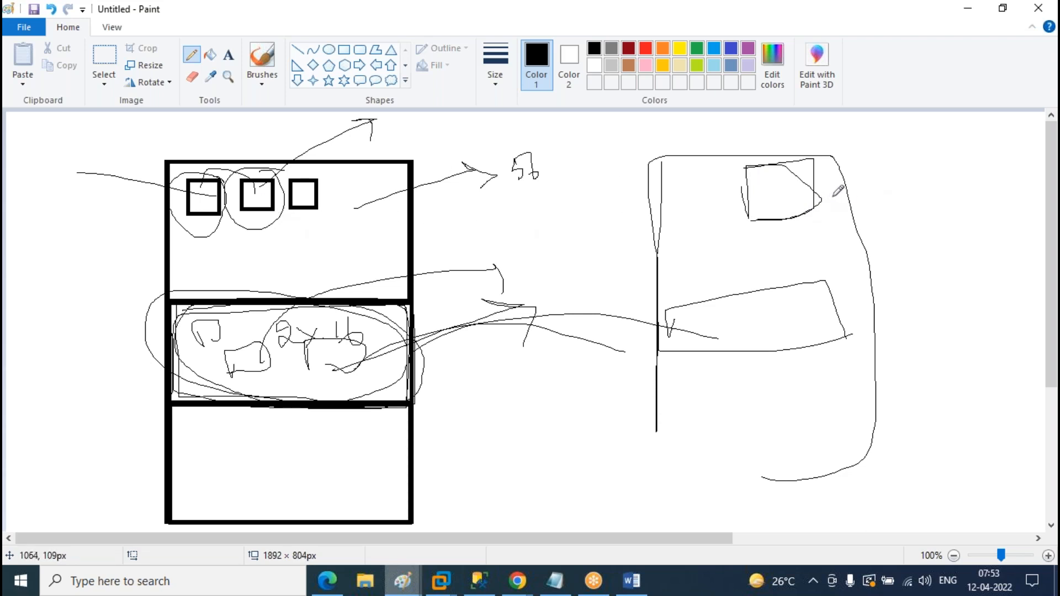
- Return to the virtual machine form in the Azure portal and review the Capacity reservations and Proximity placement group sections
click(970, 12)
triple_click(303, 445)
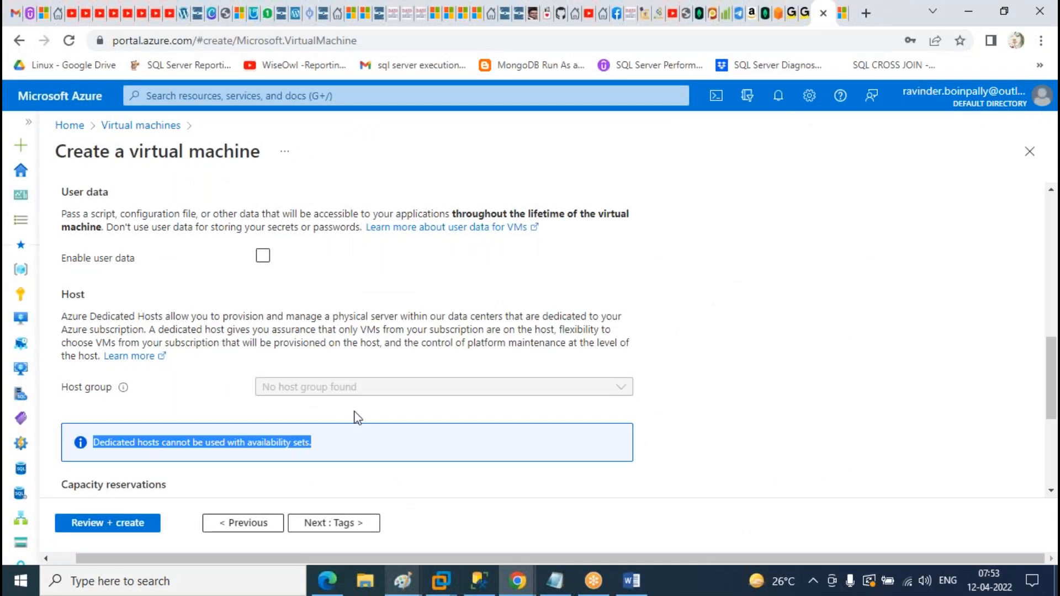
scroll(471, 360, down, 4)
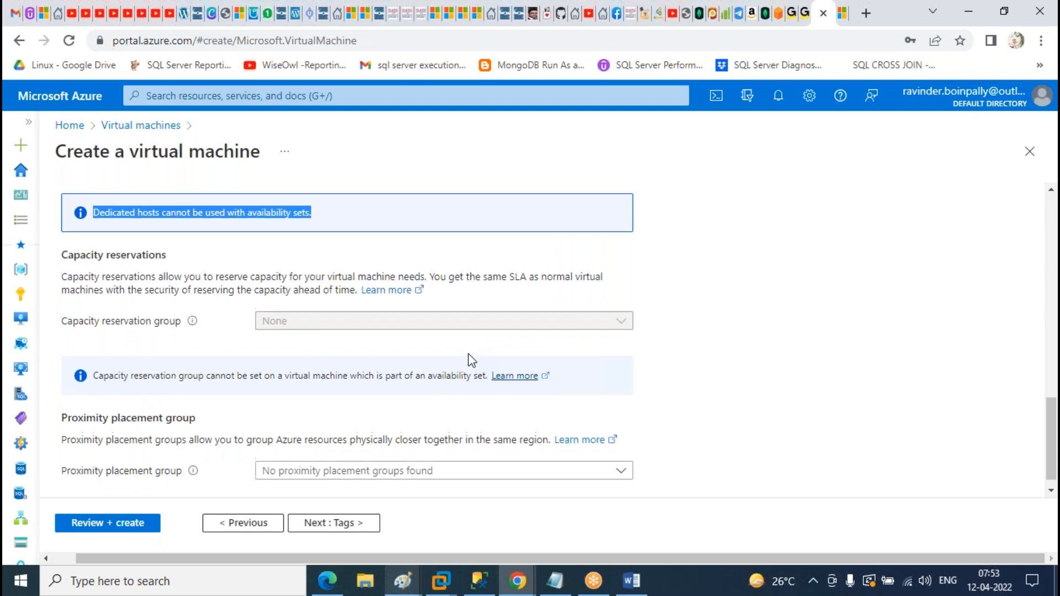
scroll(471, 359, up, 3)
scroll(471, 359, down, 4)
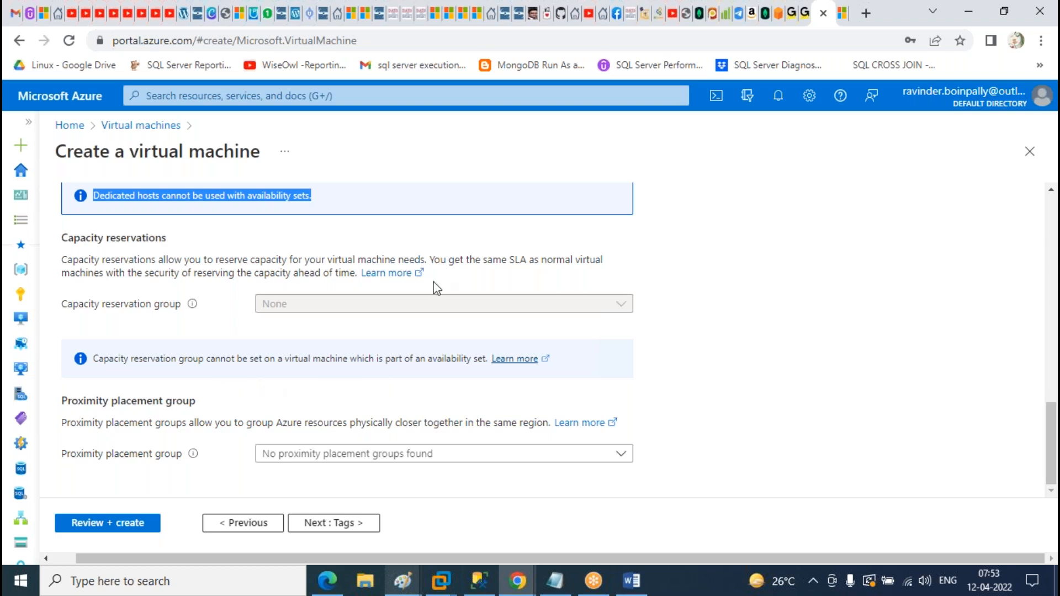
- Examine the 3 year reserved prices and savings on the dedicated host pricing page and return to the virtual machine form
click(843, 13)
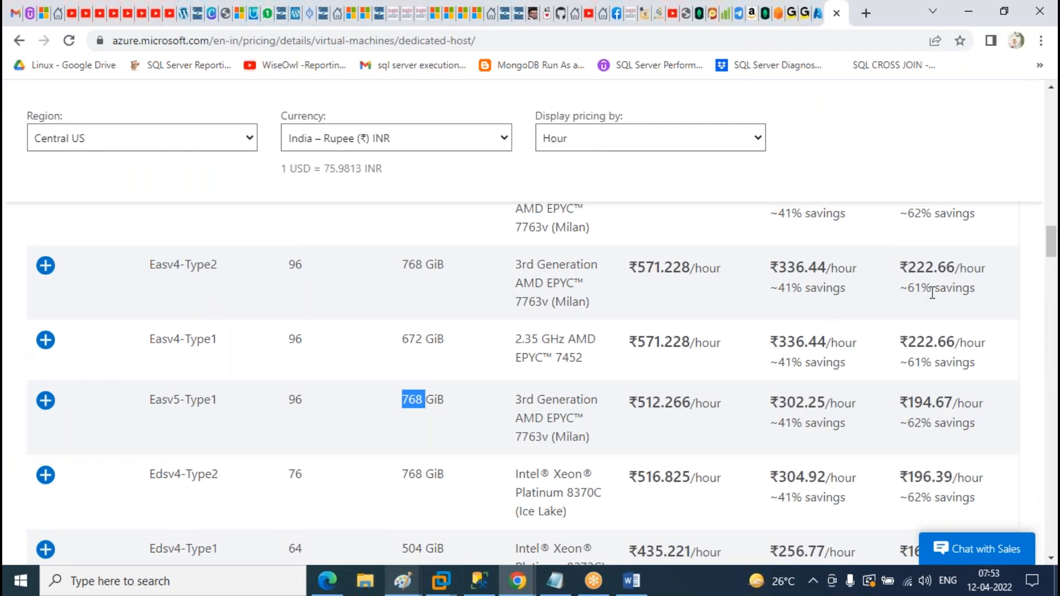
drag(975, 290, 904, 302)
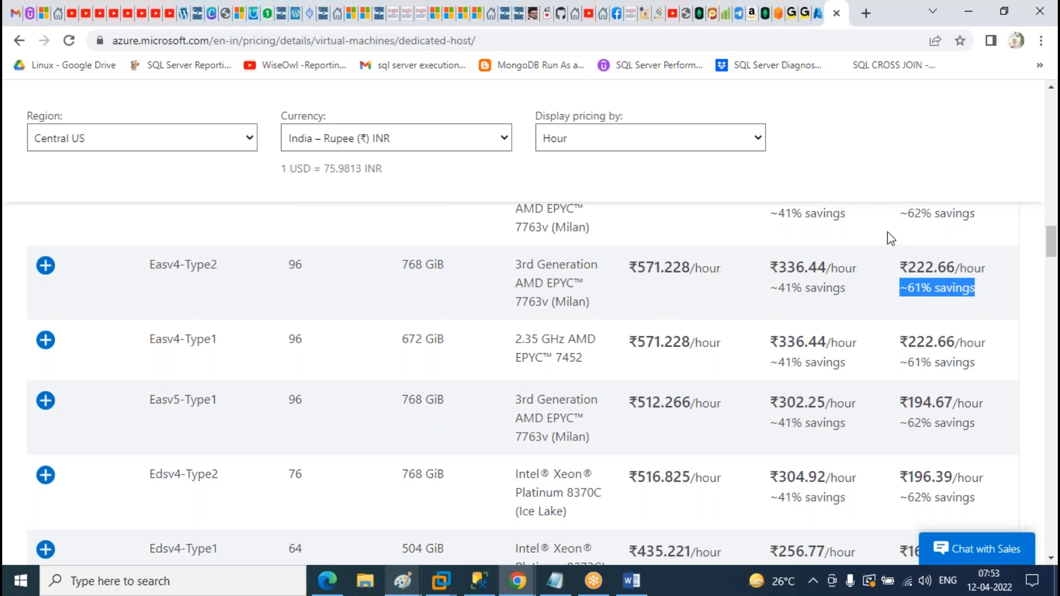
scroll(889, 238, up, 10)
scroll(911, 323, up, 8)
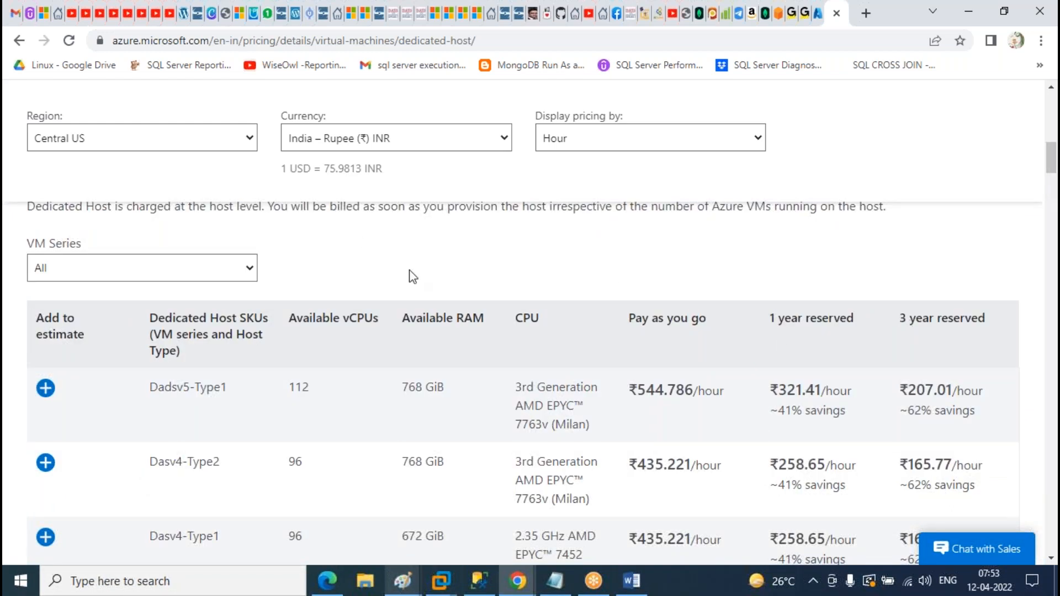
triple_click(937, 317)
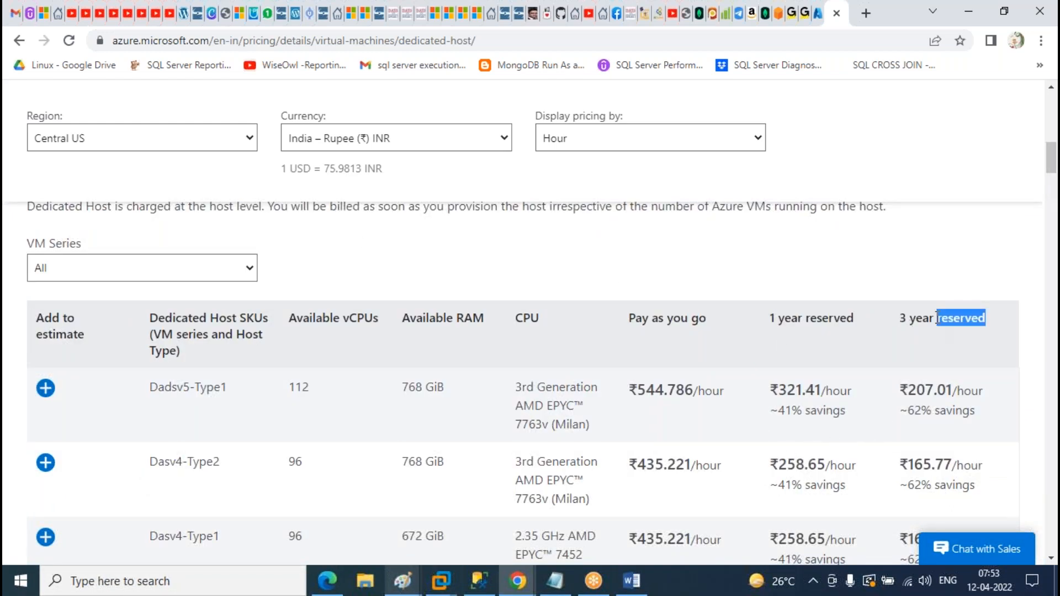
double_click(930, 390)
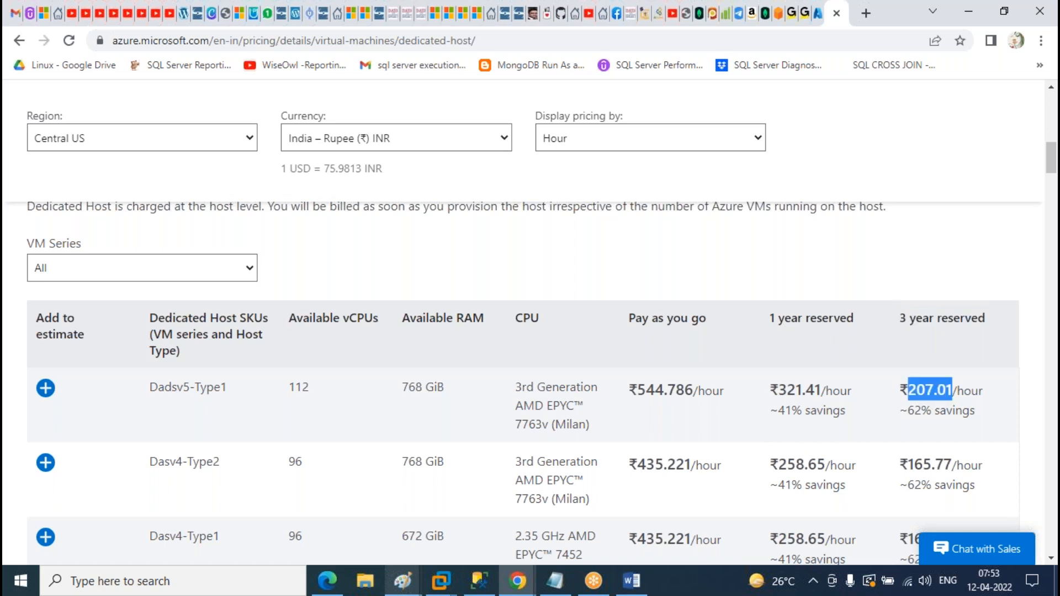
click(814, 16)
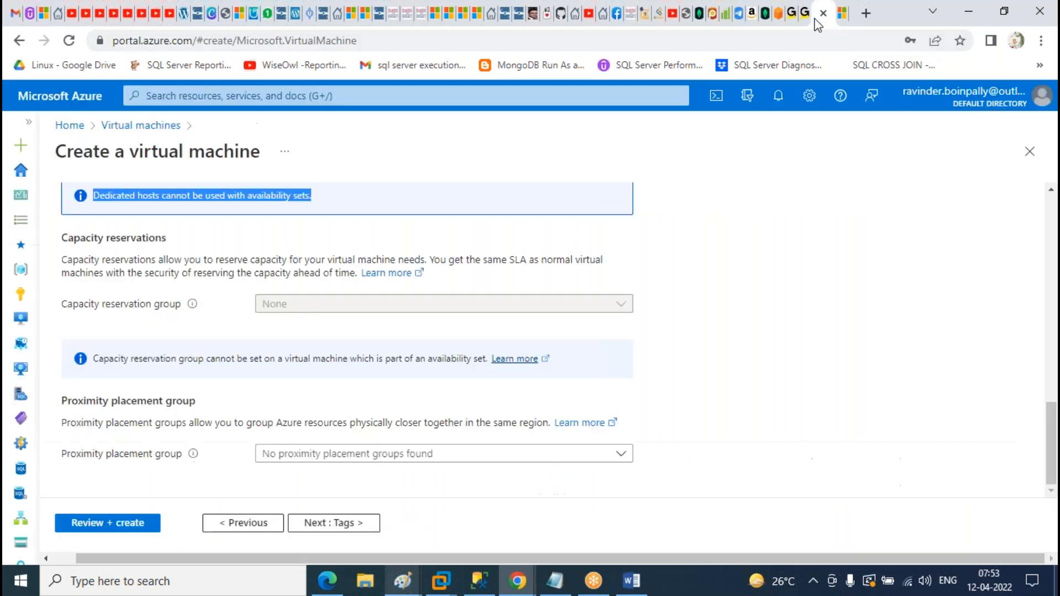
triple_click(179, 416)
- Open a new Paint drawing and draw a rectangle about 1169 × 503 px across the canvas
click(152, 581)
text(mspaint)
key(Return)
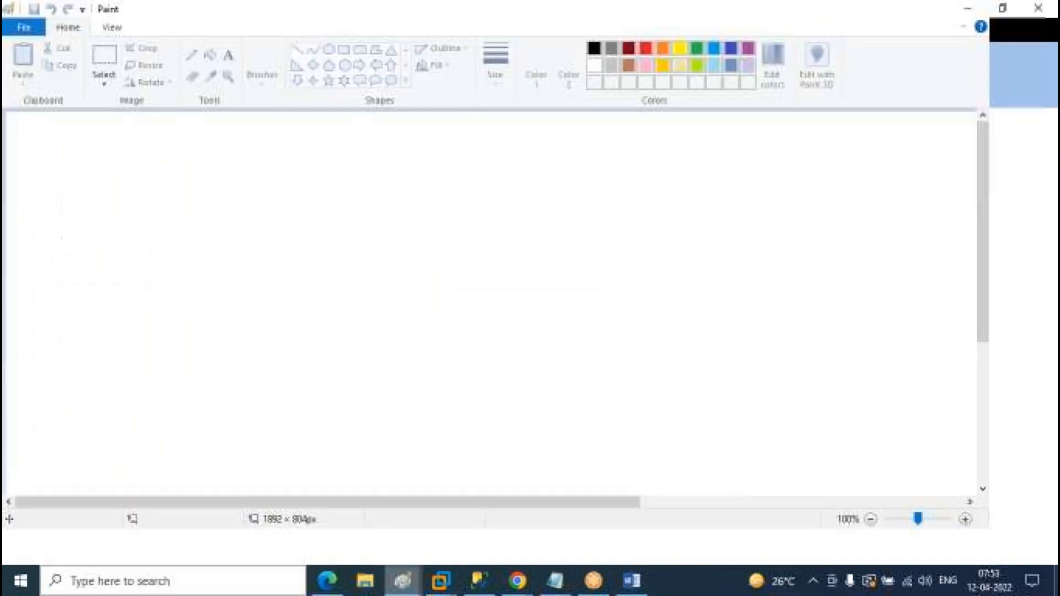
click(344, 49)
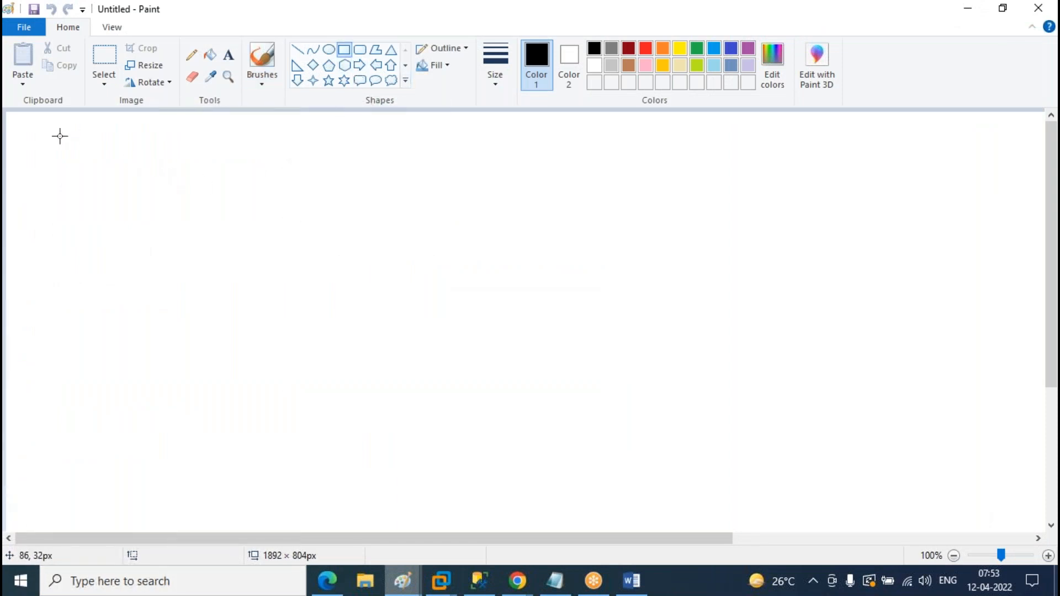
drag(84, 126, 991, 515)
- Add the text label Region beside the upper-left corner of the large rectangle
click(228, 54)
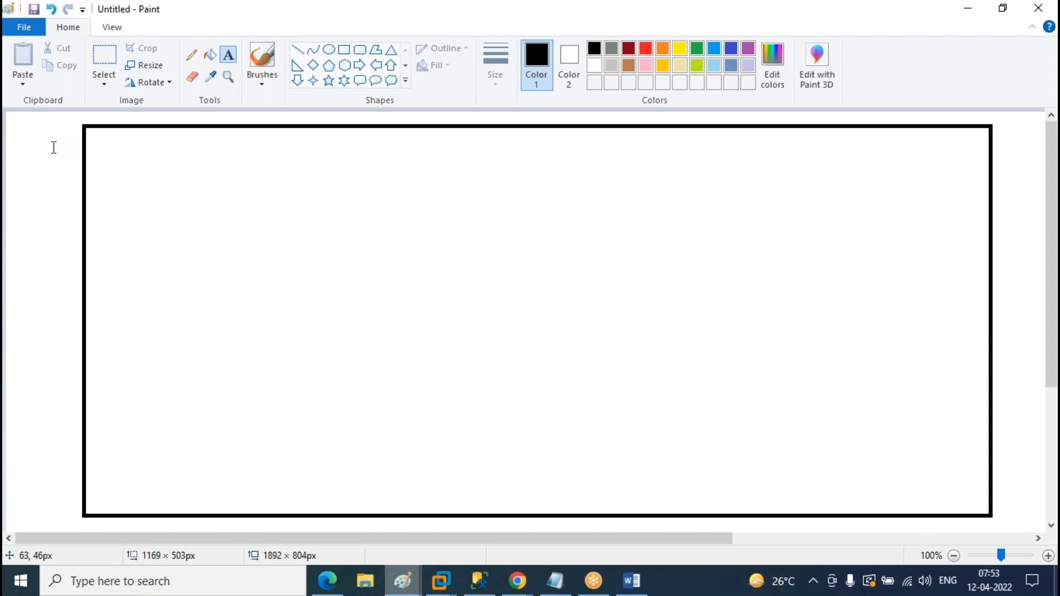
click(14, 126)
text(Region)
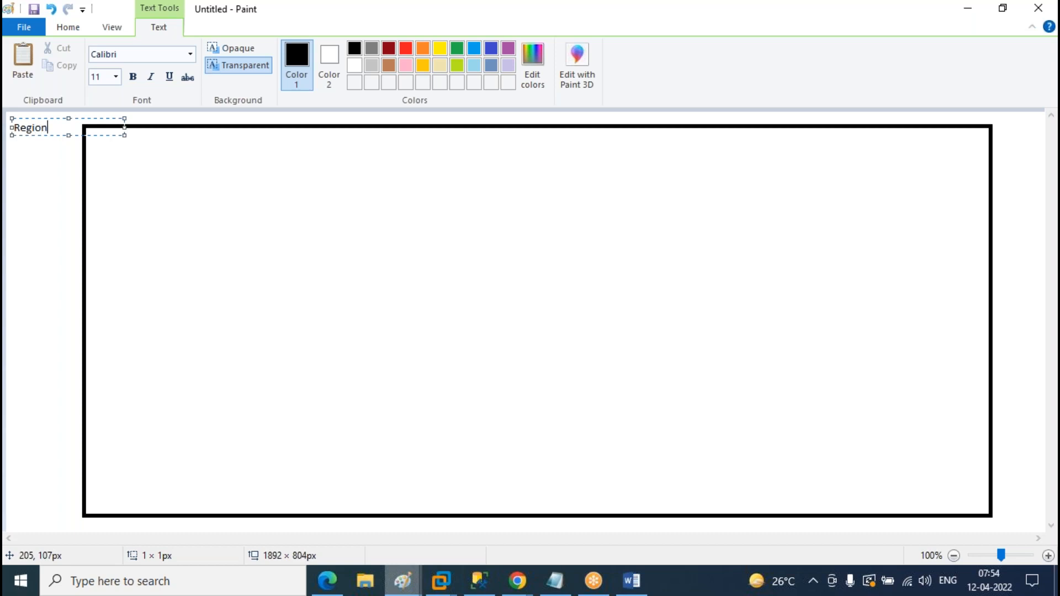
click(309, 331)
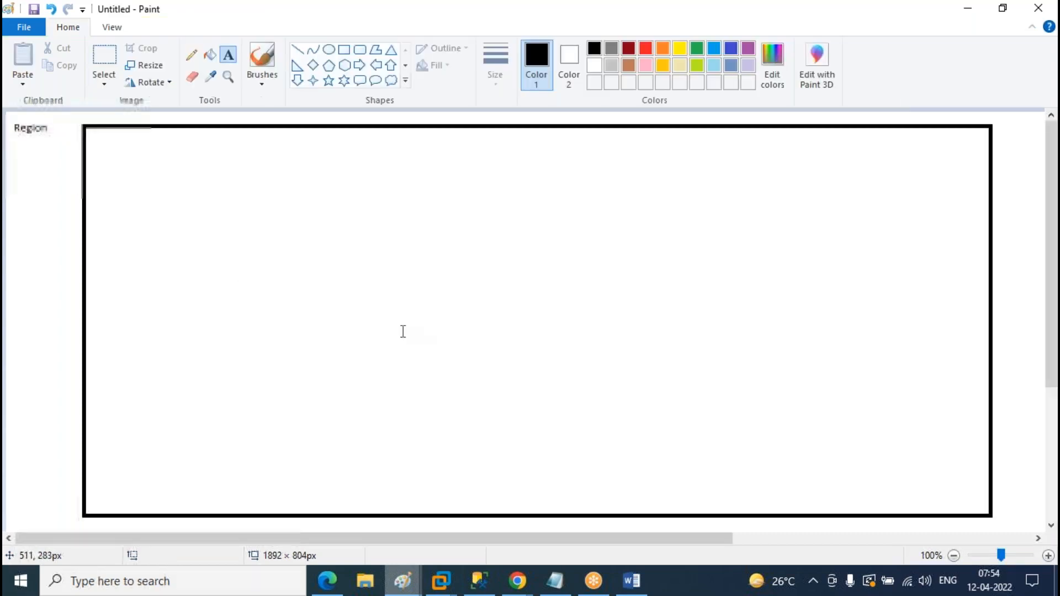
- Draw a row of nine small rectangles along the upper edge inside the large rectangle
click(345, 54)
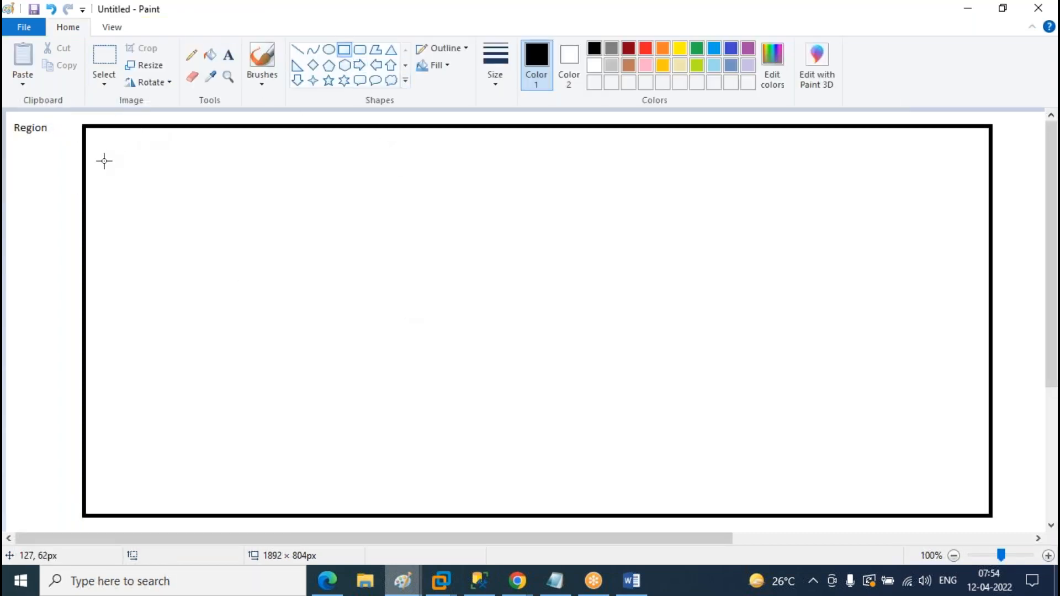
mouse_move(106, 146)
mouse_down()
mouse_move(123, 177)
mouse_move(183, 202)
mouse_up()
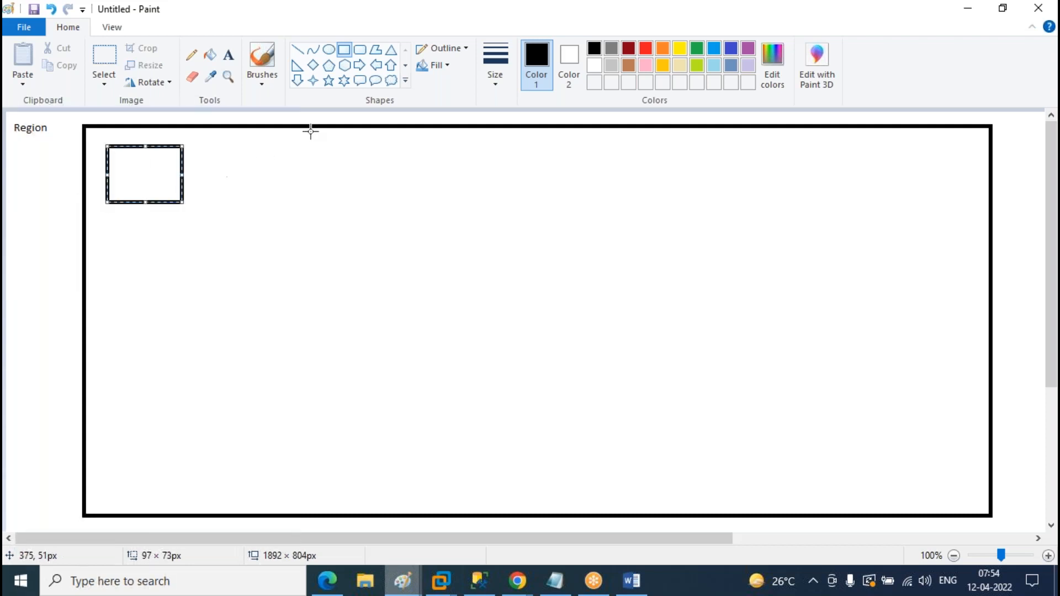
drag(213, 145, 287, 197)
drag(314, 147, 402, 198)
drag(430, 148, 503, 195)
drag(524, 148, 601, 198)
click(606, 138)
drag(619, 145, 709, 194)
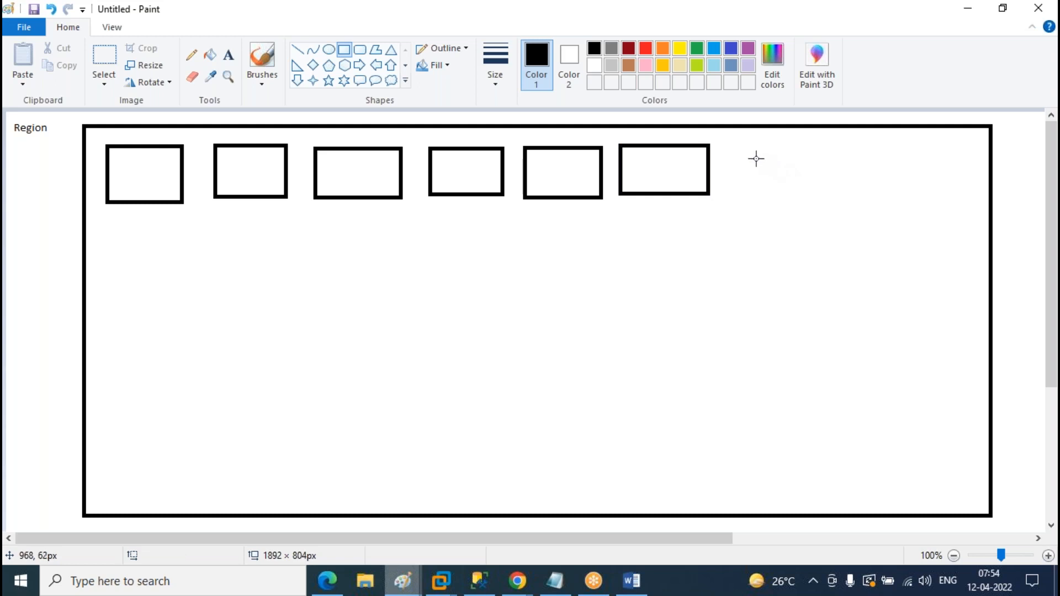
drag(731, 146, 809, 191)
click(866, 160)
drag(833, 147, 891, 193)
click(909, 149)
drag(908, 147, 963, 193)
click(921, 295)
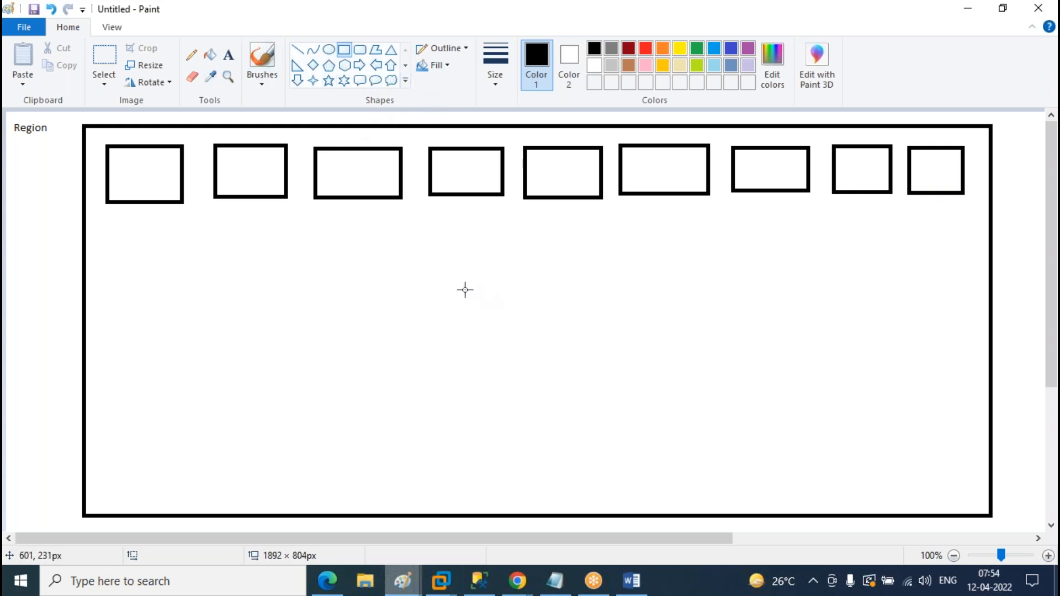
- Copy the row of nine rectangles and place four copies below it to fill the large rectangle
click(102, 66)
drag(94, 131, 973, 203)
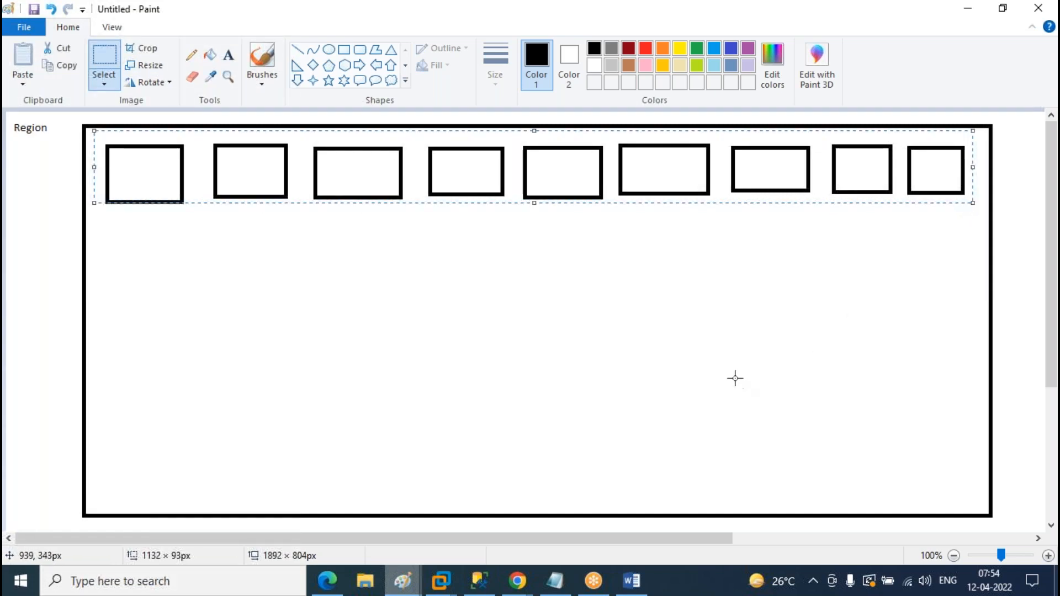
key(ctrl+c)
key(ctrl+v)
drag(288, 135, 382, 222)
click(522, 400)
key(ctrl+v)
drag(218, 154, 308, 317)
click(579, 438)
key(ctrl+v)
drag(283, 146, 373, 389)
click(591, 489)
key(ctrl+v)
drag(348, 151, 435, 463)
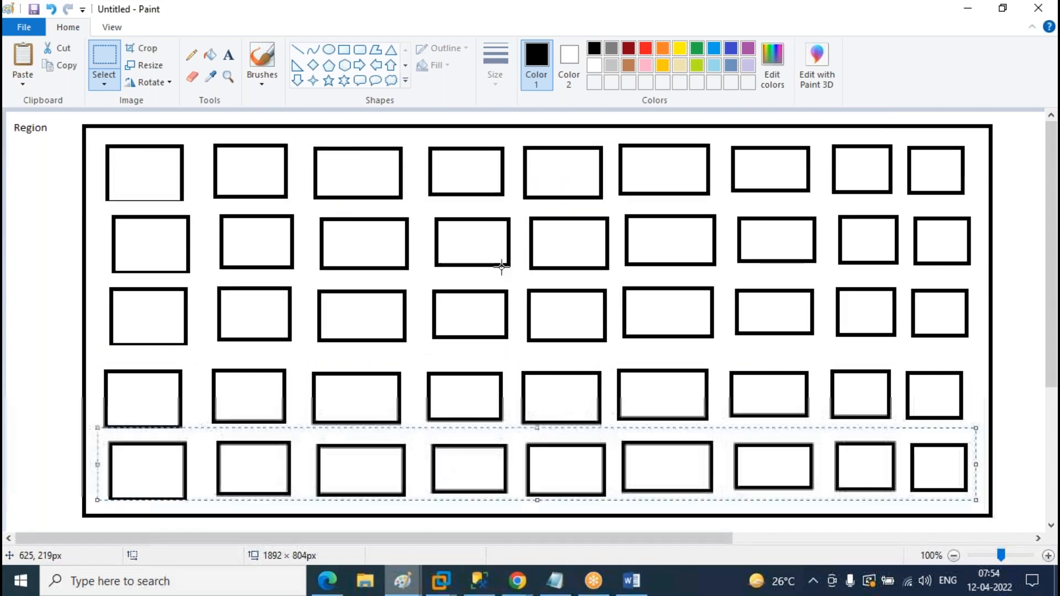
click(42, 230)
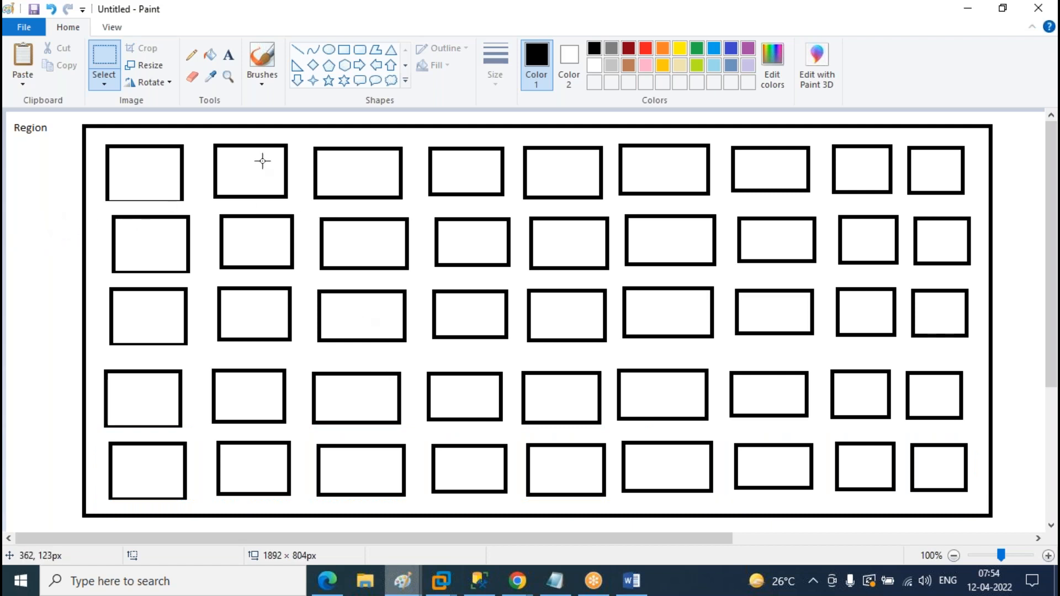
- Add the text lines PPG's and 1 project below the Region label
click(228, 56)
click(15, 159)
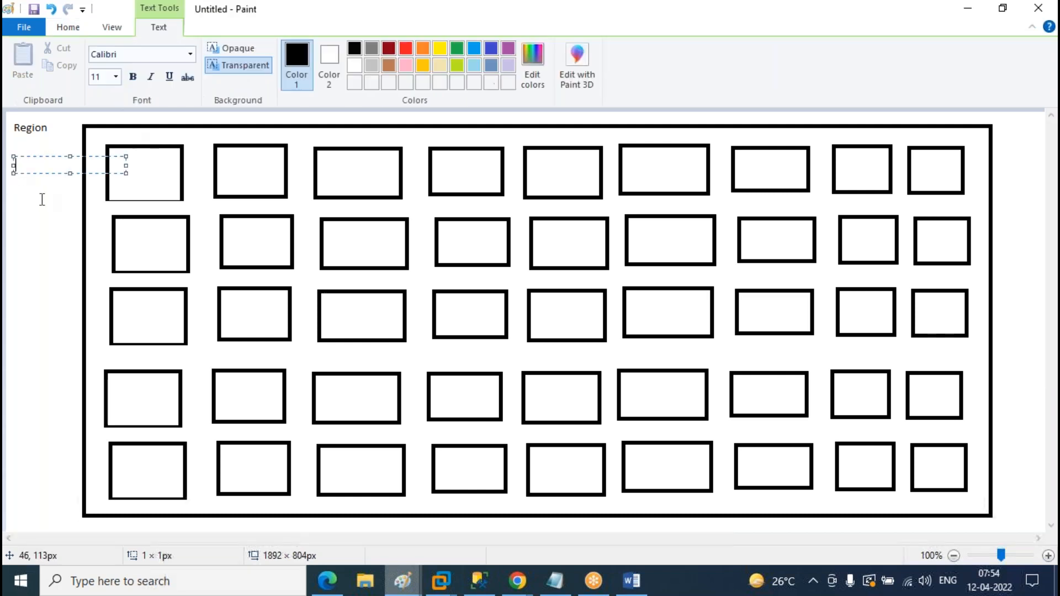
text(PPG's)
key(Return)
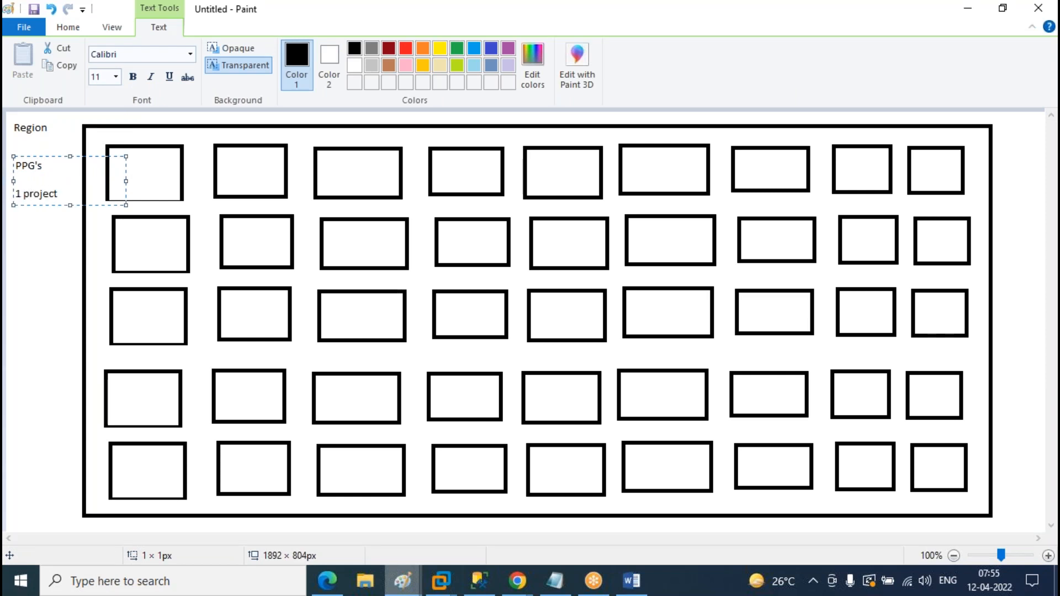
click(22, 320)
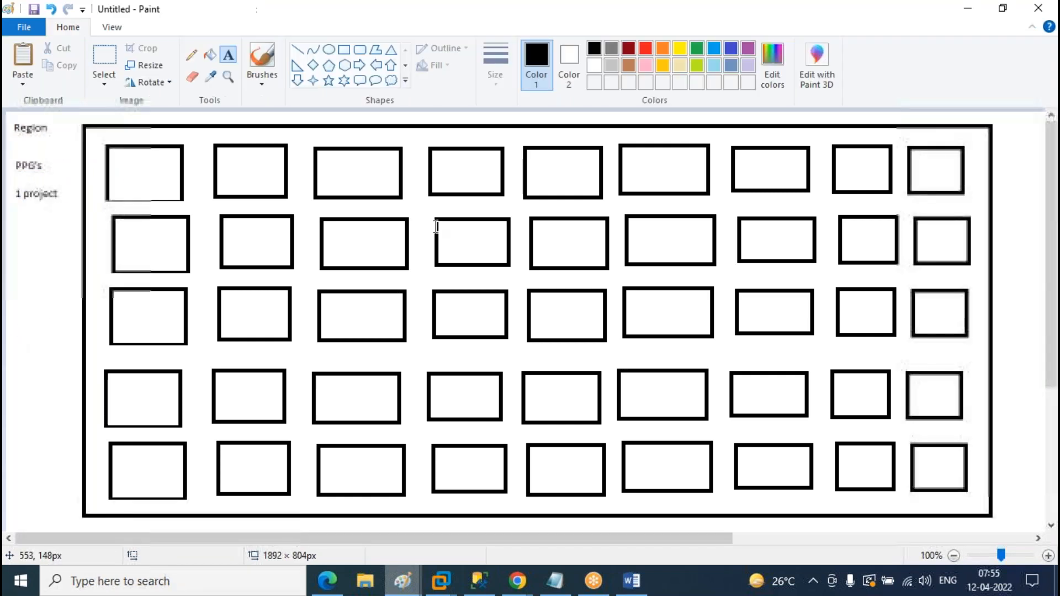
- Box the Region label with the Pencil, link it to the large rectangle, and draw a small loop in the first small rectangle
click(191, 54)
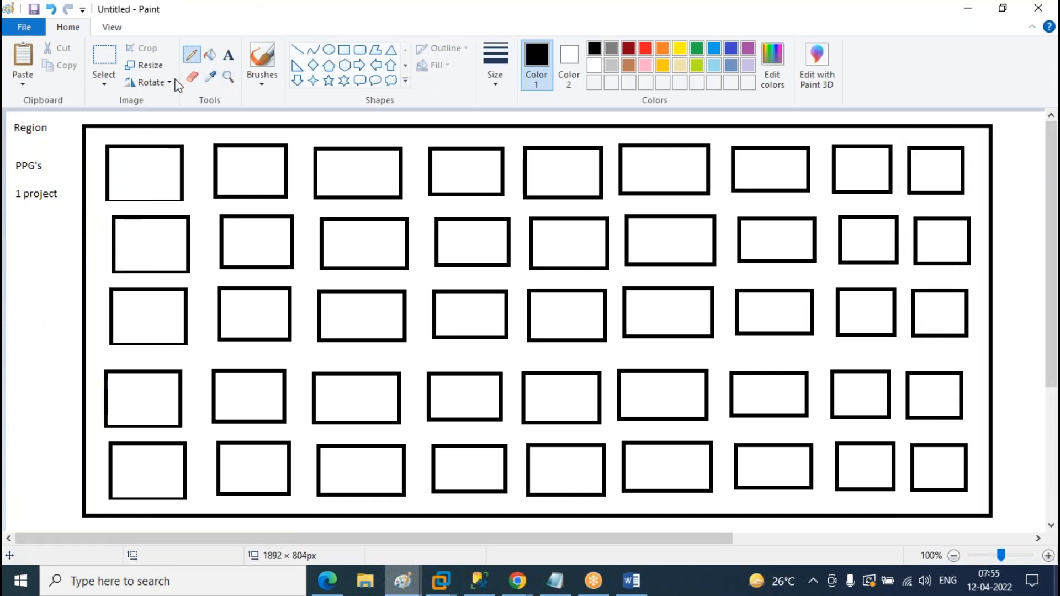
mouse_move(51, 119)
mouse_down()
mouse_move(14, 117)
mouse_move(12, 139)
mouse_move(82, 140)
mouse_move(51, 136)
mouse_up()
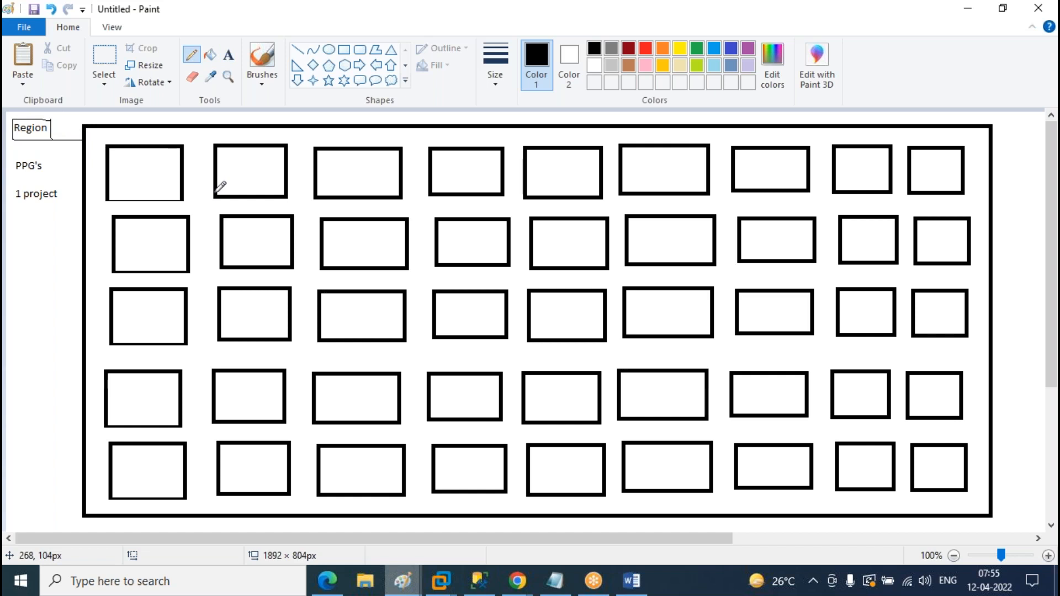
mouse_move(118, 185)
mouse_down()
mouse_move(132, 165)
mouse_move(122, 186)
mouse_up()
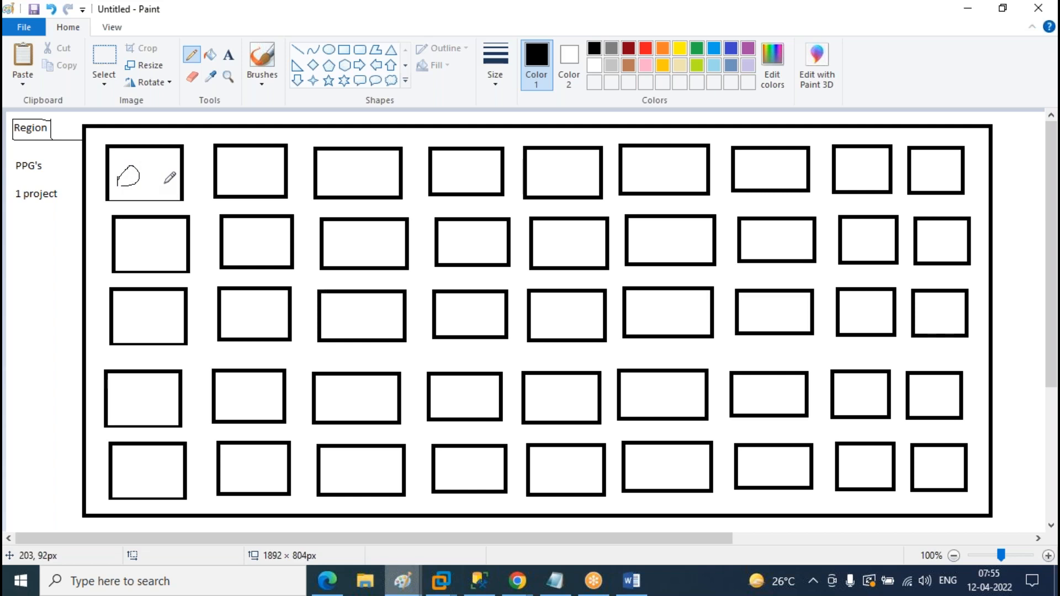
- Undo the small loop and outline three groups of three adjacent rectangles with the Pencil, one group in each of the first three rows
key(ctrl+z)
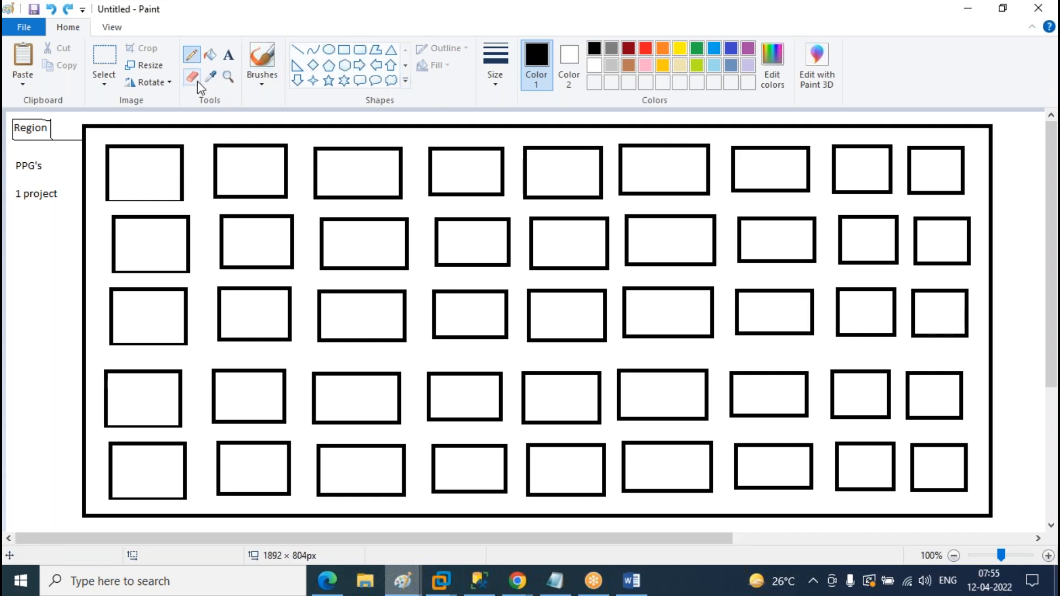
mouse_move(392, 134)
mouse_down()
mouse_move(103, 131)
mouse_move(89, 202)
mouse_move(413, 207)
mouse_move(413, 138)
mouse_move(390, 135)
mouse_up()
mouse_move(426, 209)
mouse_down()
mouse_move(433, 277)
mouse_move(726, 269)
mouse_move(725, 223)
mouse_move(656, 205)
mouse_move(428, 208)
mouse_up()
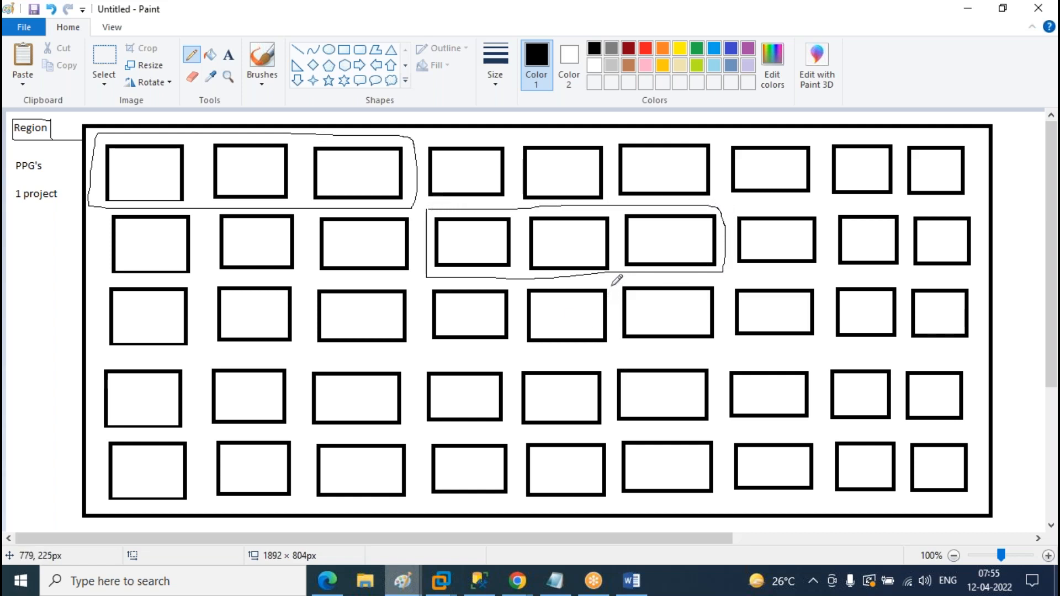
mouse_move(616, 281)
mouse_down()
mouse_move(618, 332)
mouse_move(654, 346)
mouse_move(900, 346)
mouse_move(901, 274)
mouse_move(616, 282)
mouse_up()
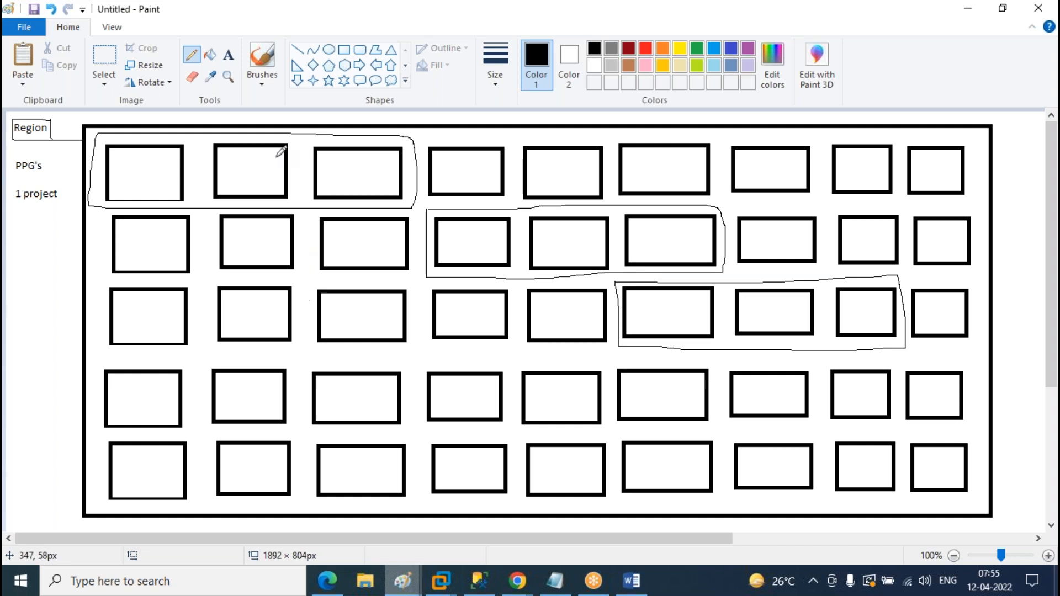
- Draw a small rectangle in the first, last and last boxes of the three outlined groups respectively, and link them with Pencil curves
click(344, 50)
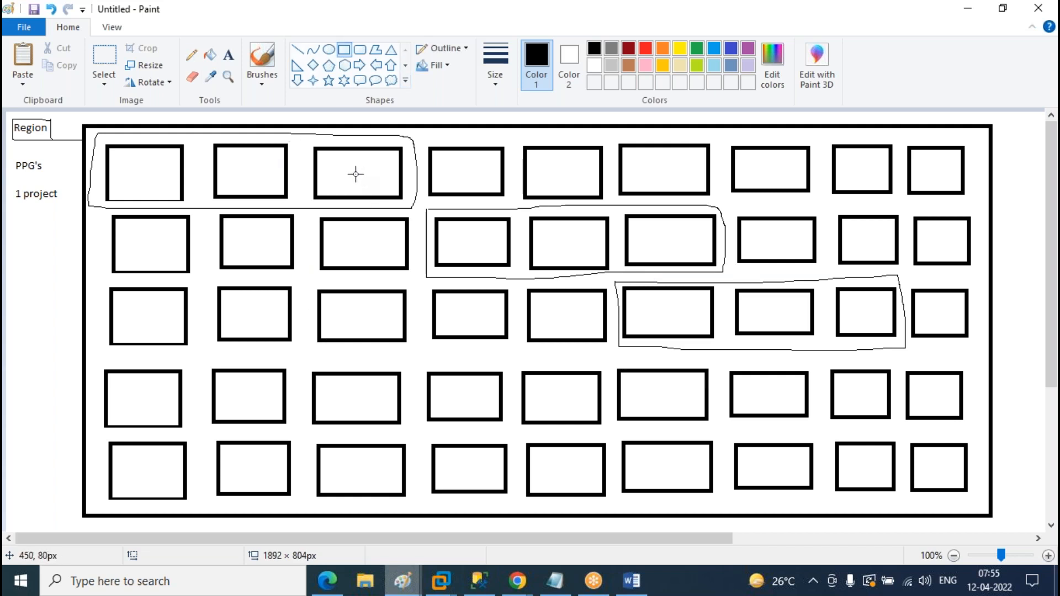
drag(127, 158, 151, 174)
click(466, 131)
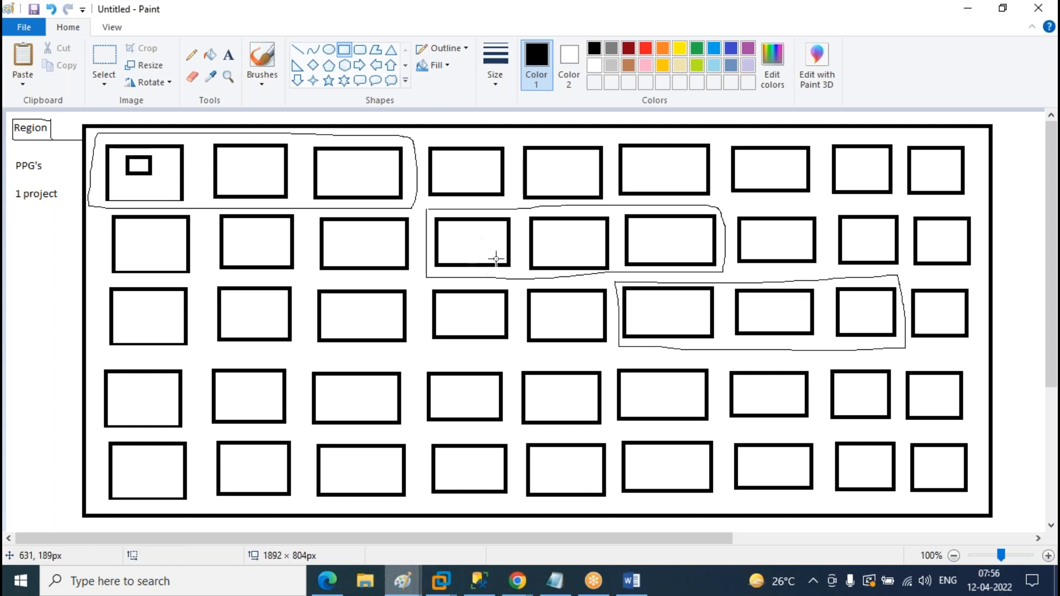
drag(657, 225, 691, 243)
click(760, 212)
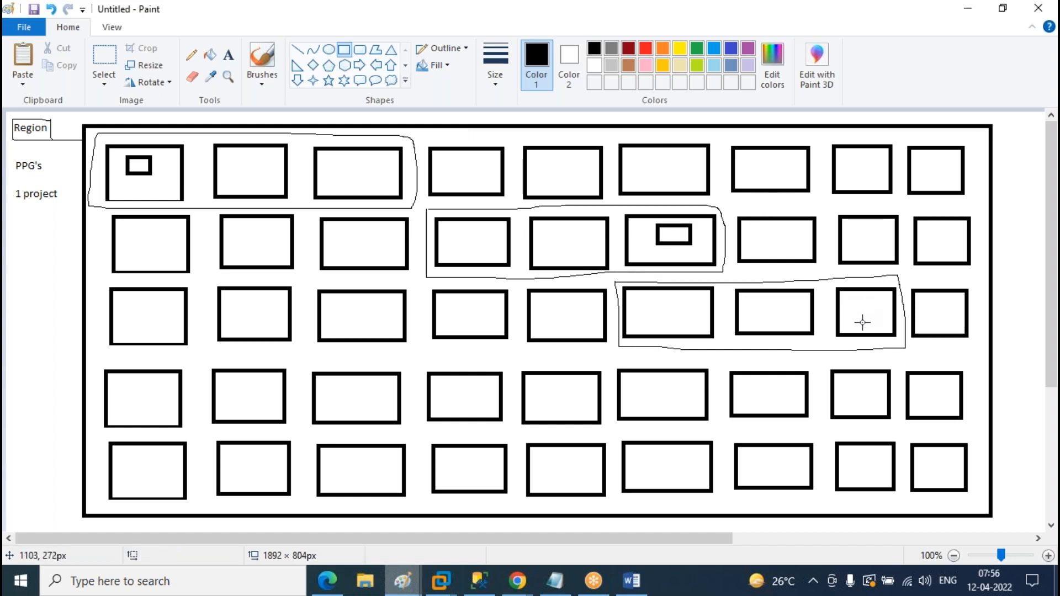
drag(866, 303, 890, 321)
click(948, 292)
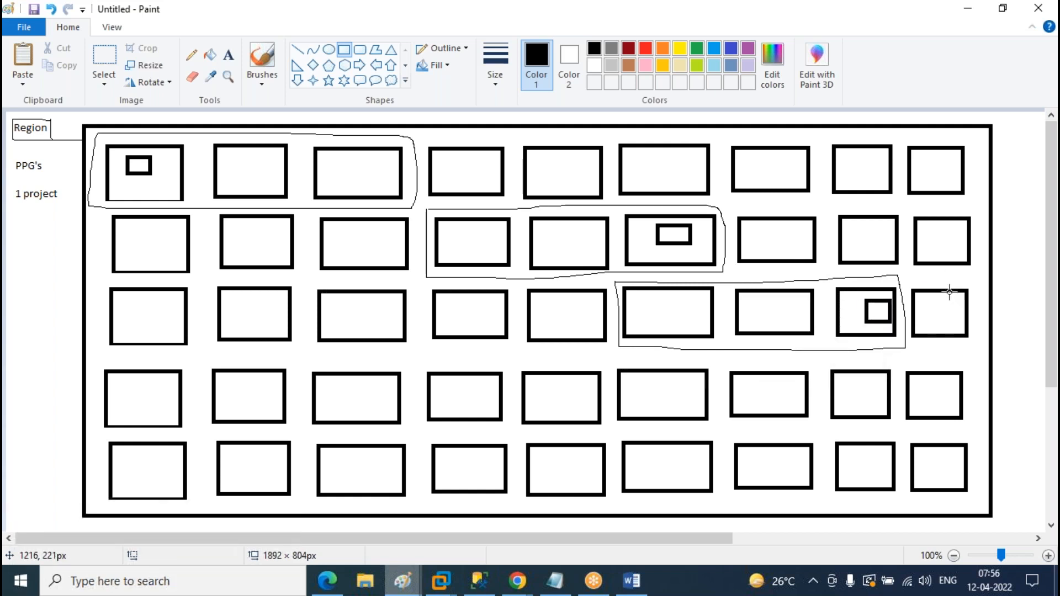
click(191, 54)
mouse_move(146, 174)
mouse_down()
mouse_move(203, 219)
mouse_move(479, 268)
mouse_move(673, 245)
mouse_move(699, 273)
mouse_move(842, 326)
mouse_move(869, 315)
mouse_up()
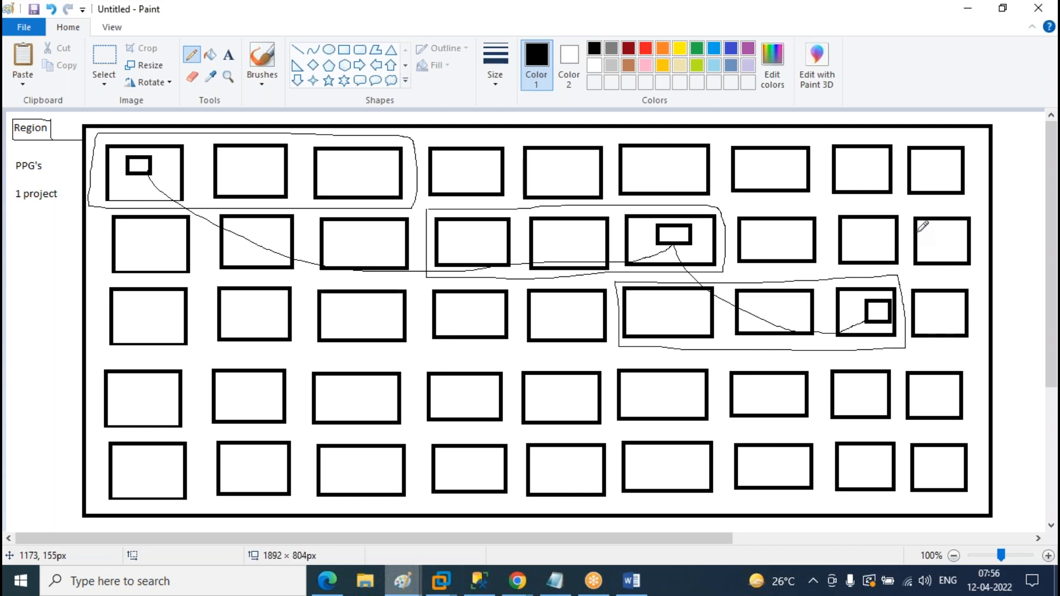
- Undo the Pencil curves and the three small rectangles inside the outlined groups
key(ctrl+z)
key(ctrl+z)
key(ctrl+z)
key(ctrl+z)
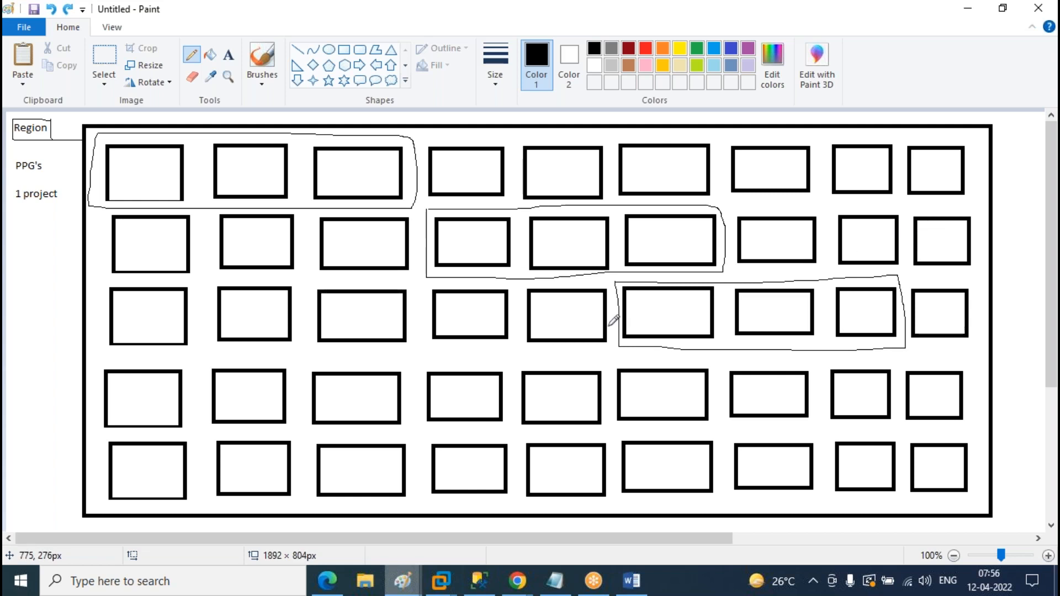
- Draw a small rectangle in the first group's third box, the second group's middle box and the third group's first box
click(343, 55)
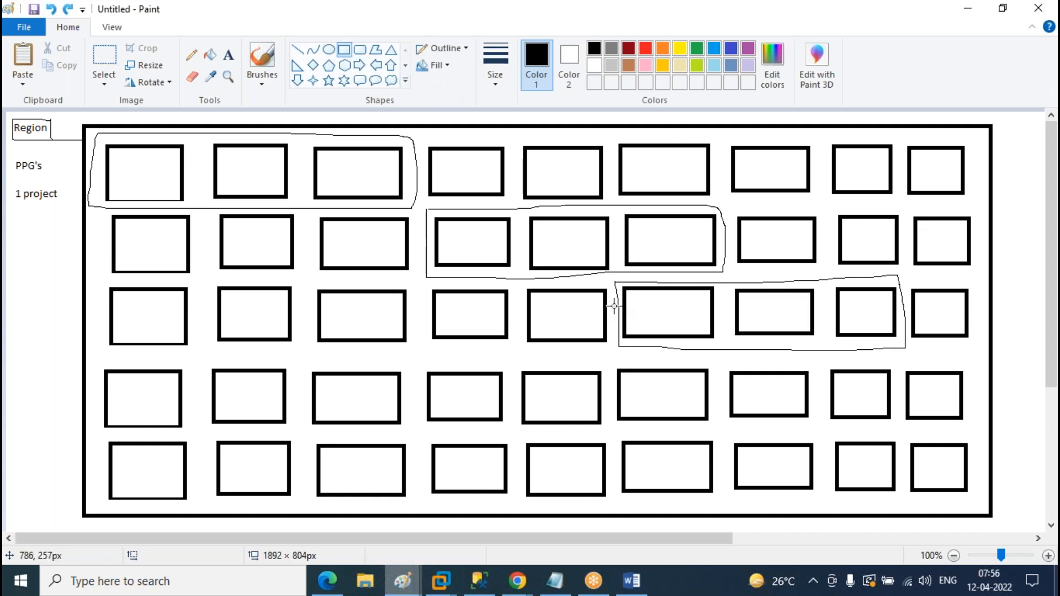
drag(555, 235, 592, 255)
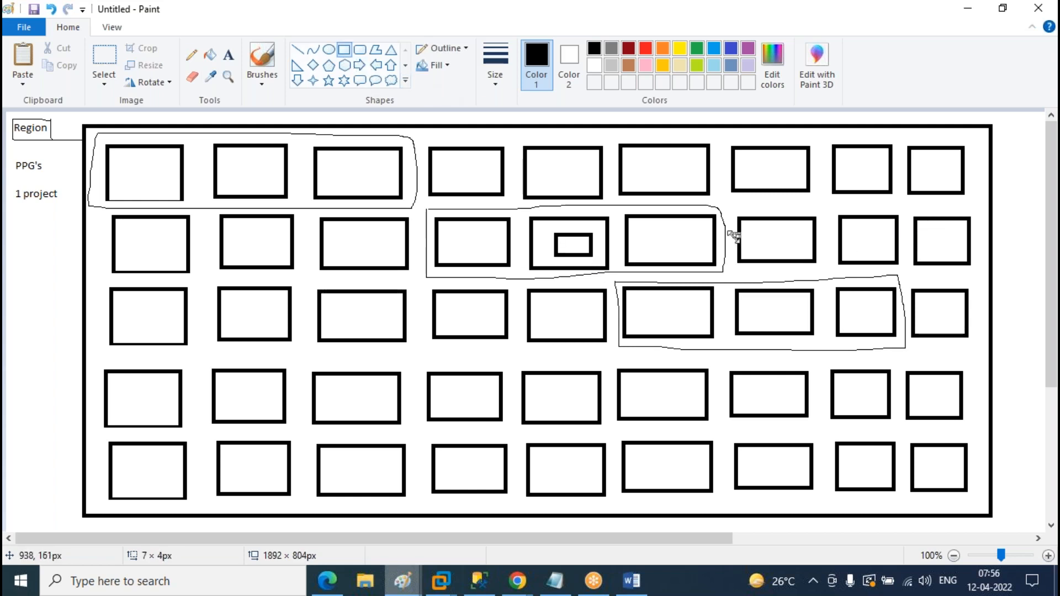
drag(353, 161, 383, 185)
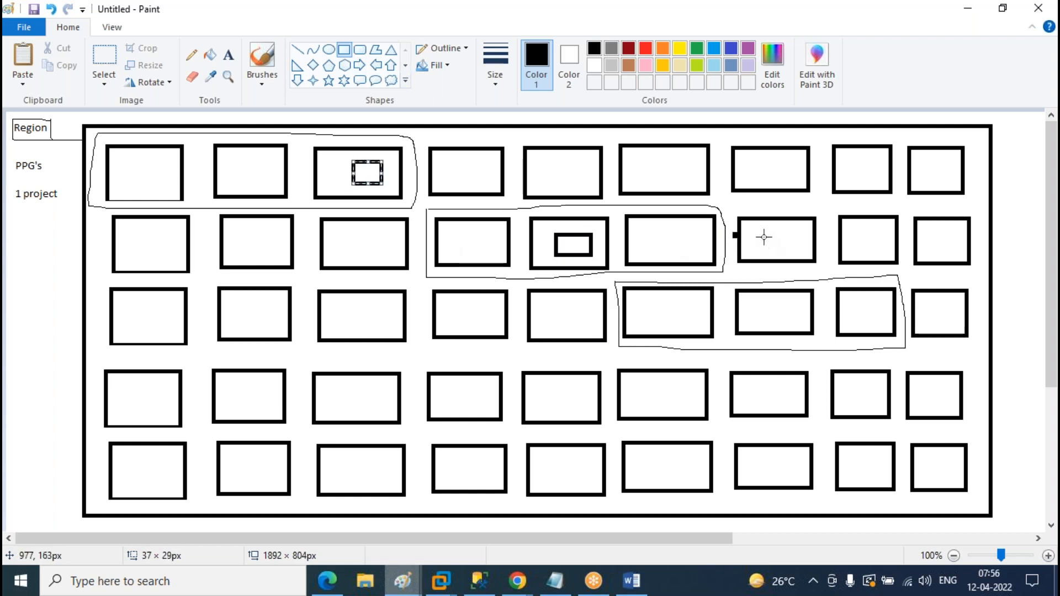
drag(647, 298, 678, 322)
click(740, 315)
- Link the three small rectangles across the outlined groups with Pencil lines
click(192, 55)
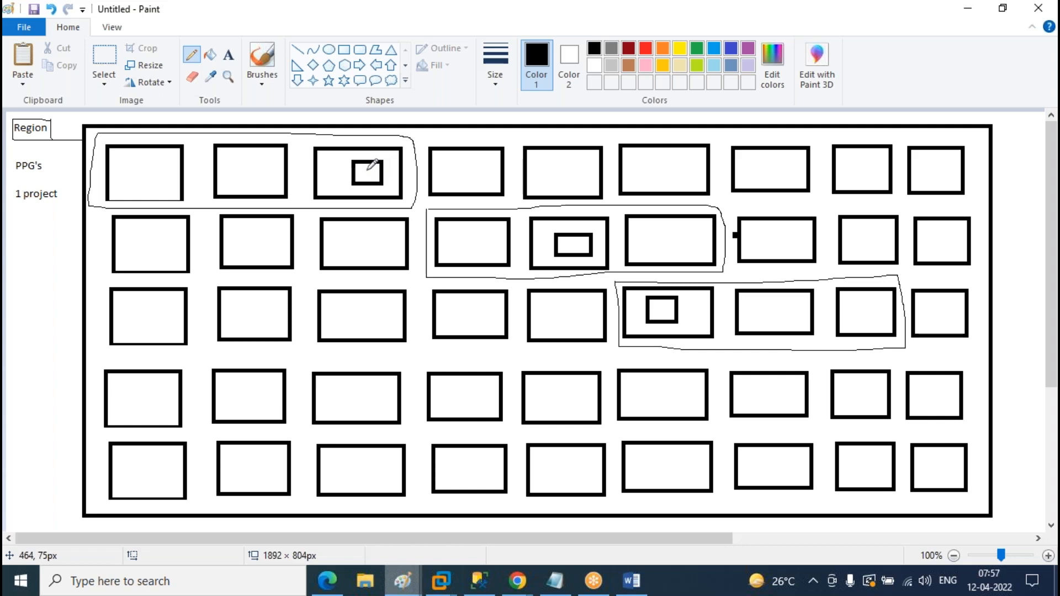
drag(561, 249, 388, 169)
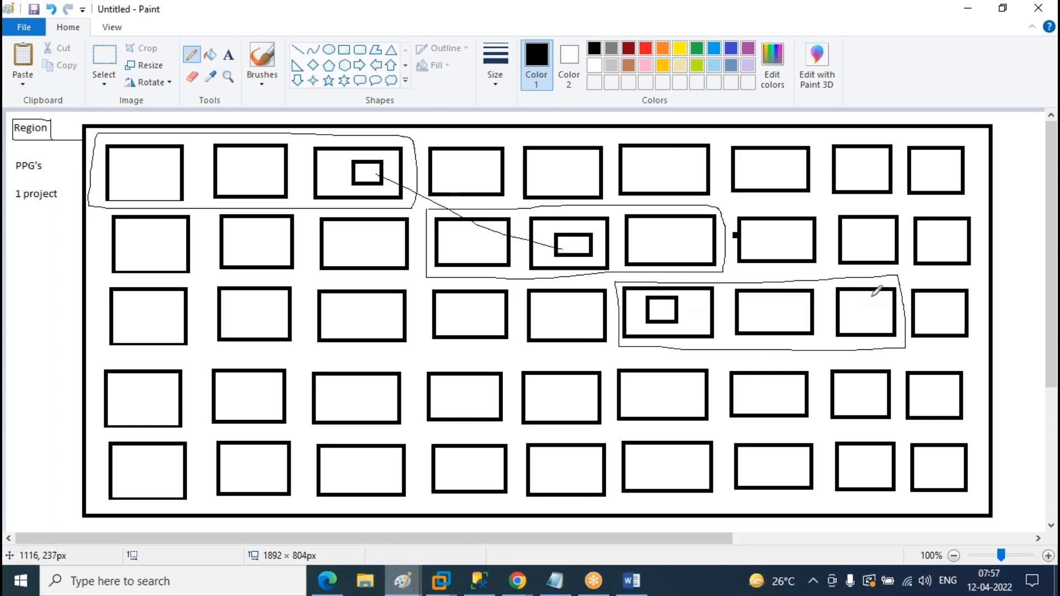
drag(592, 255, 654, 304)
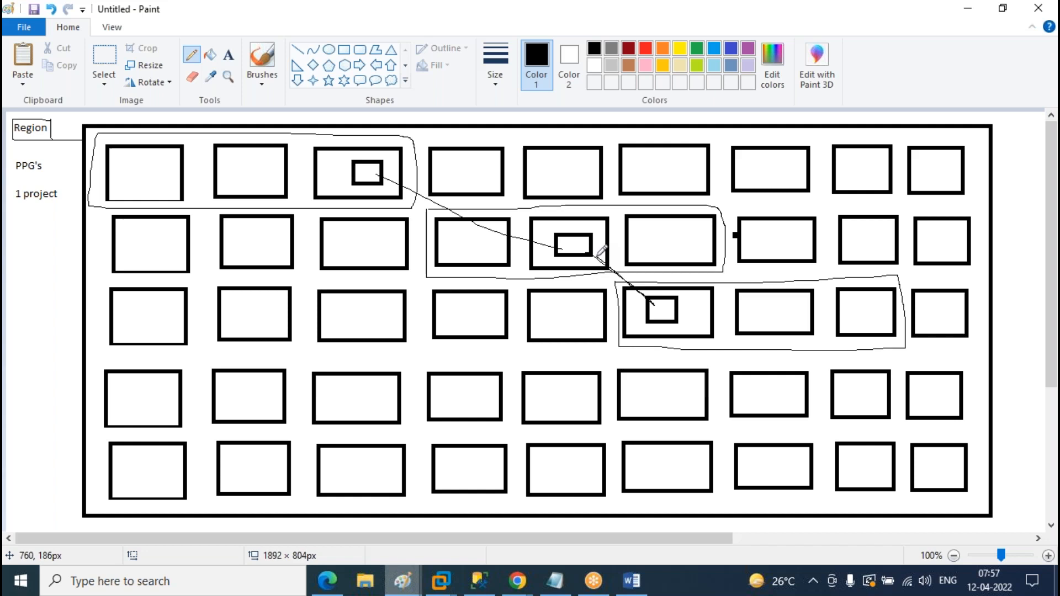
- Switch to the Azure portal in Chrome and open the Virtual machines page in a new browser tab
mouse_move(517, 581)
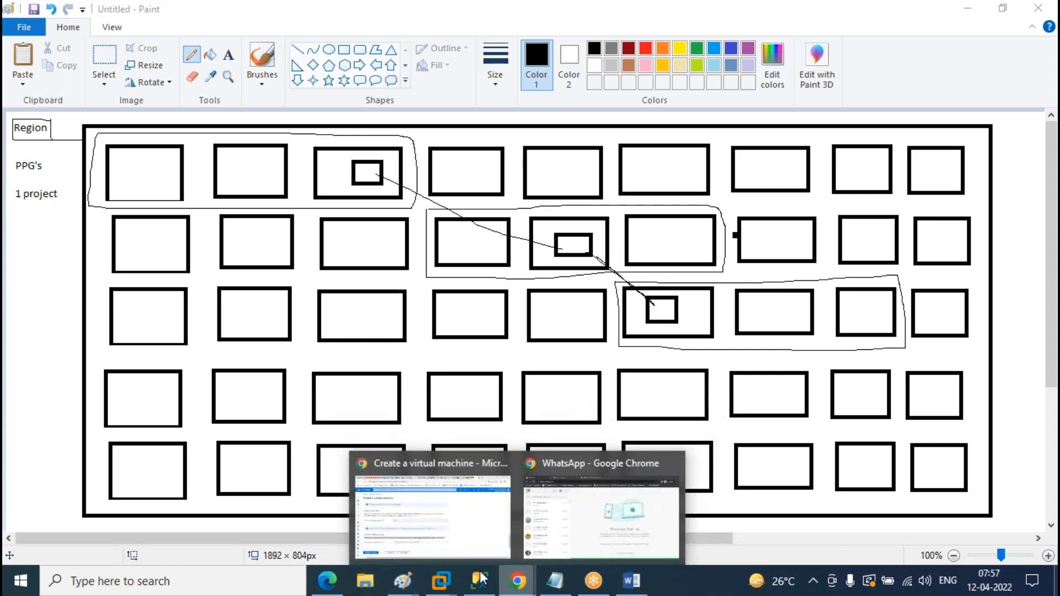
click(465, 530)
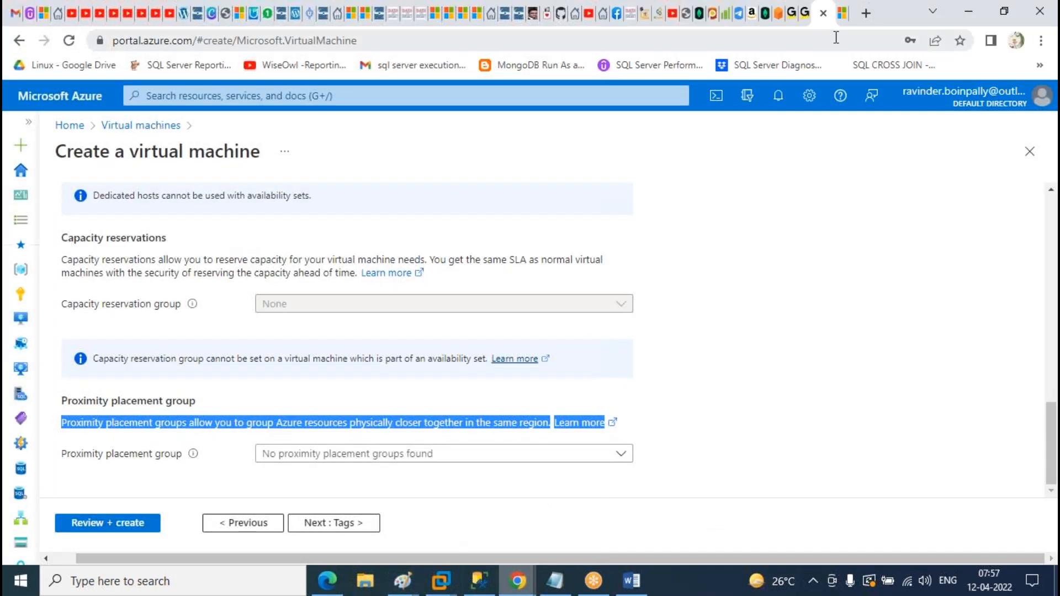
right_click(155, 126)
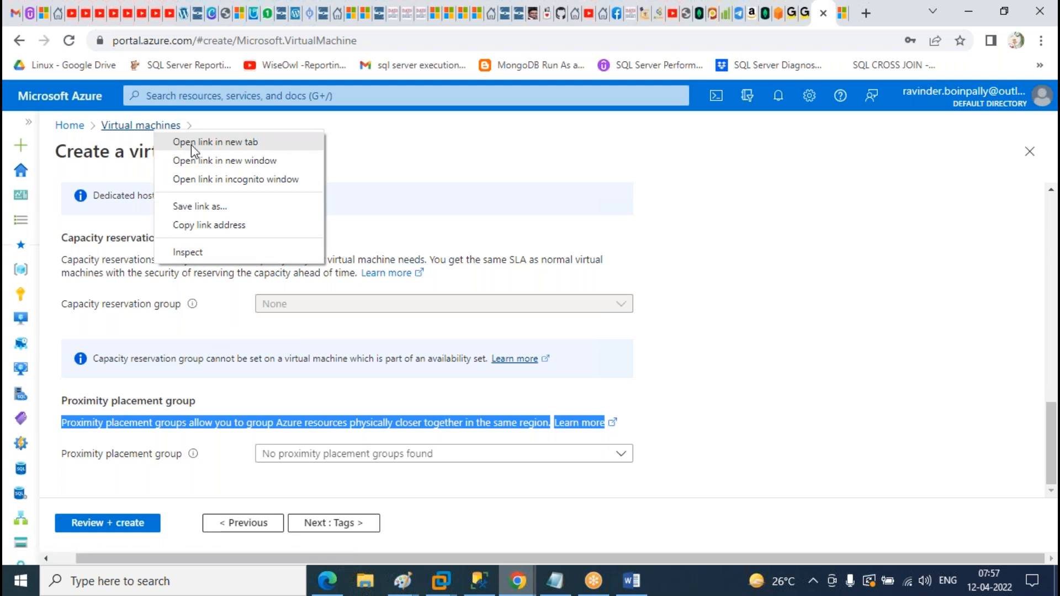
click(191, 145)
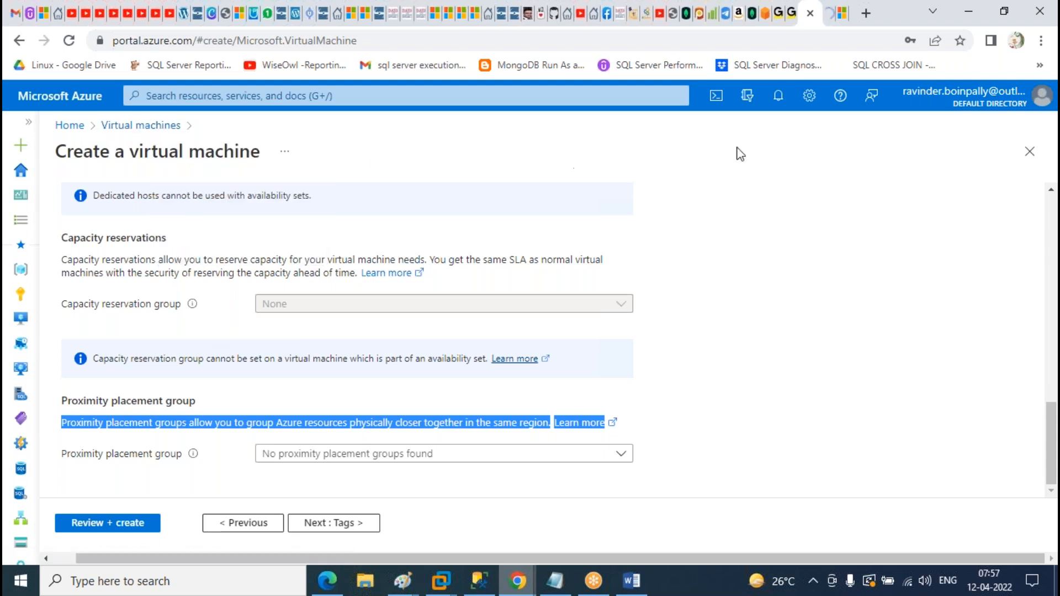
click(827, 14)
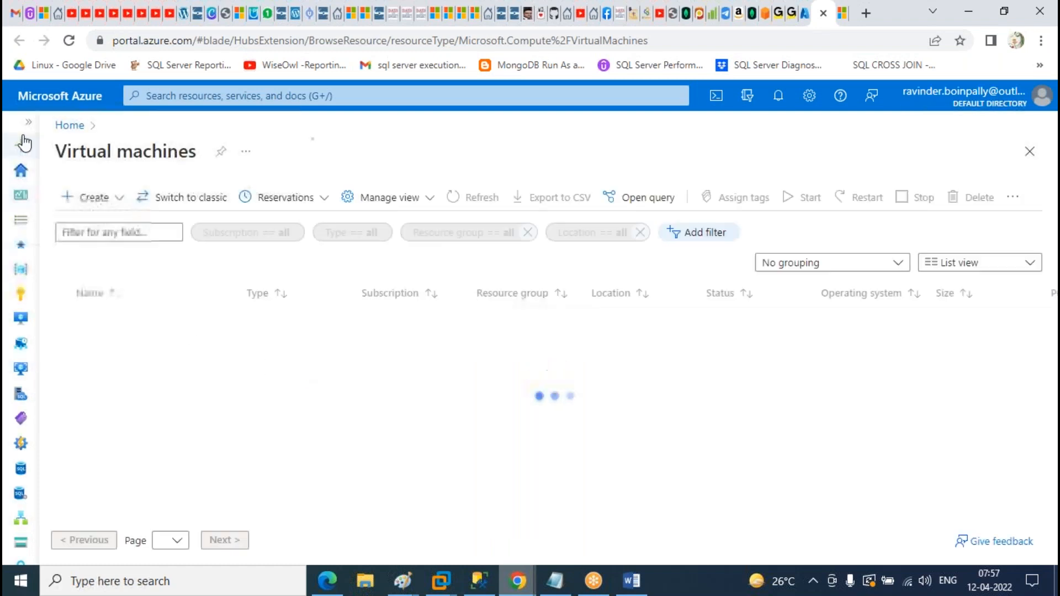
- Expand the portal's navigation menu and find Proximity placement groups among the favorites
click(28, 122)
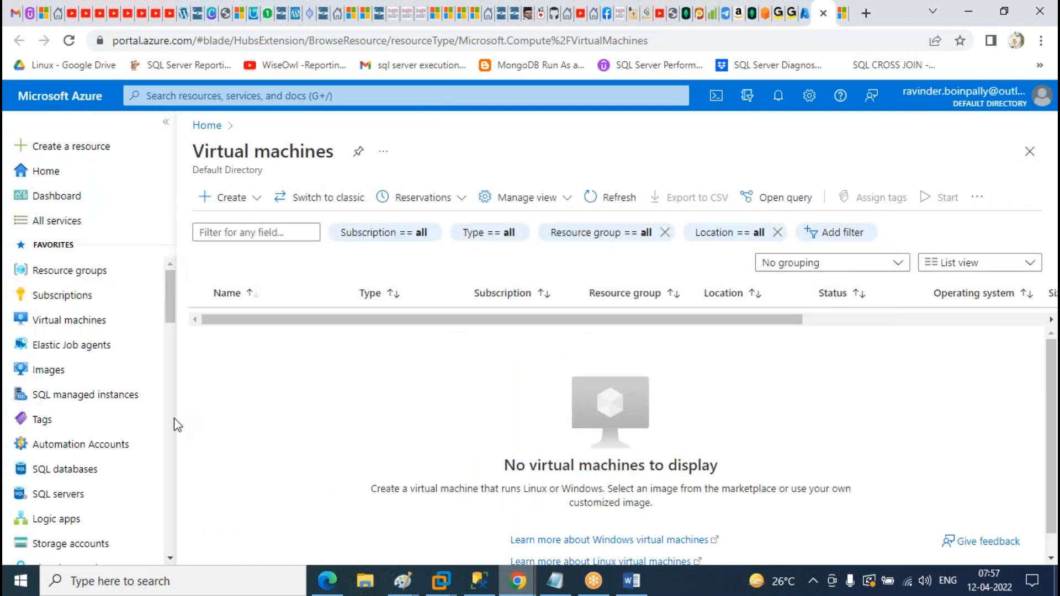
scroll(118, 414, down, 5)
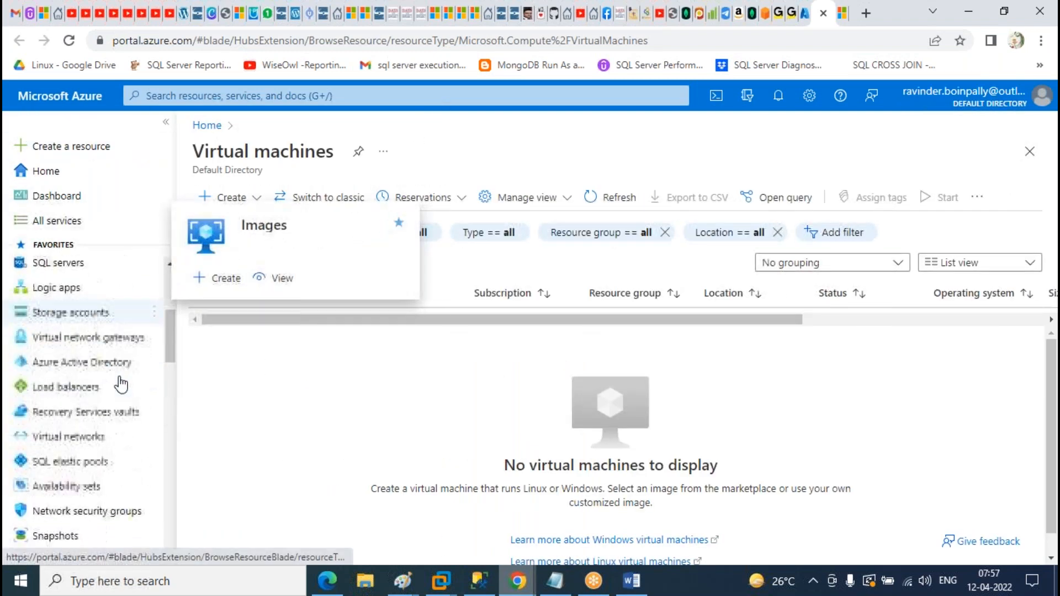
scroll(118, 386, down, 5)
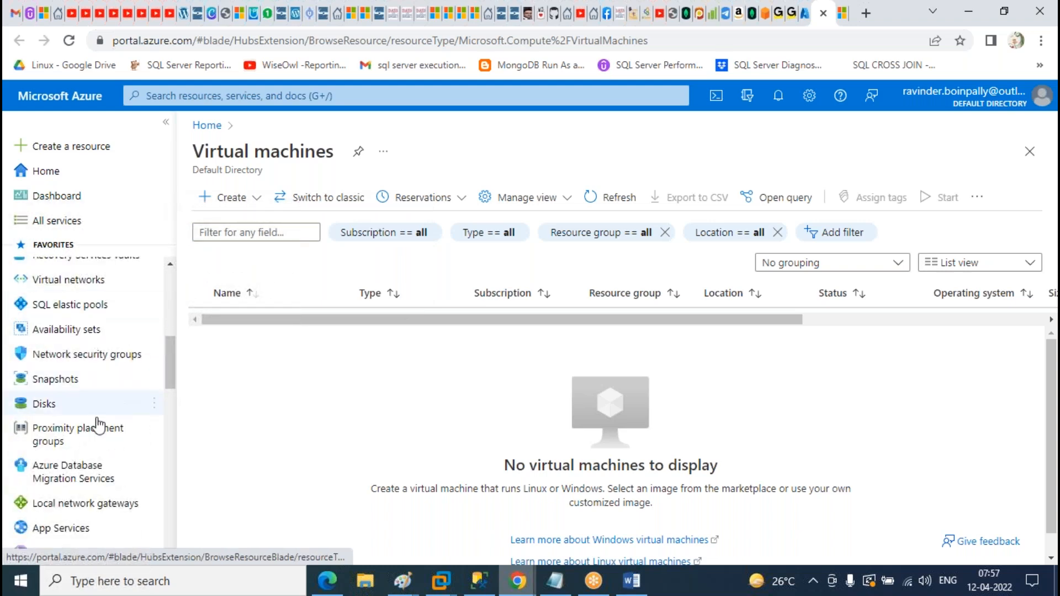
- Move the Proximity placement groups favorite up the list so it sits directly below Subscriptions
scroll(105, 530, up, 1)
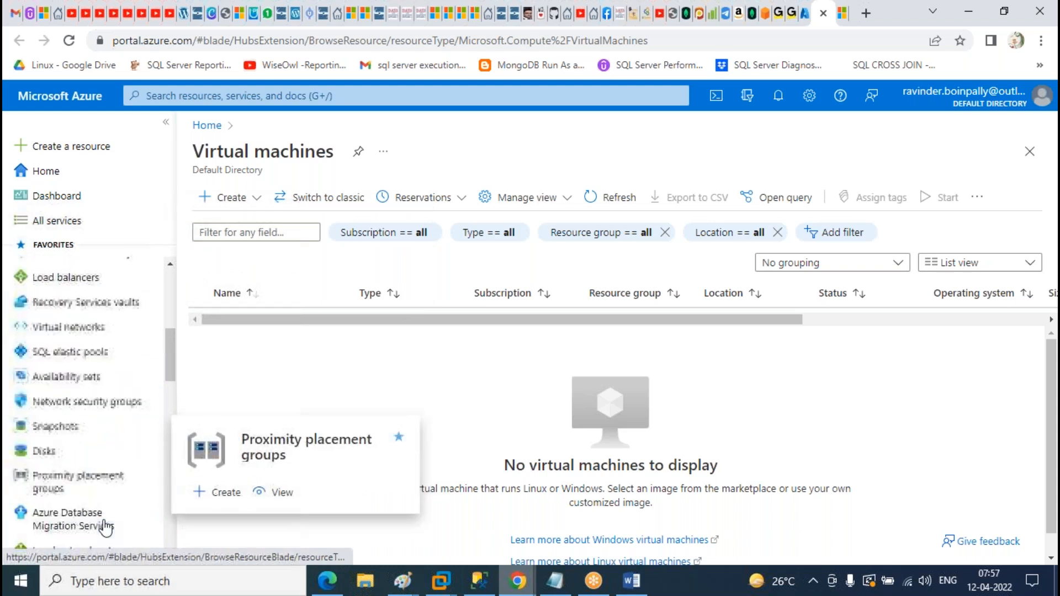
scroll(105, 527, up, 5)
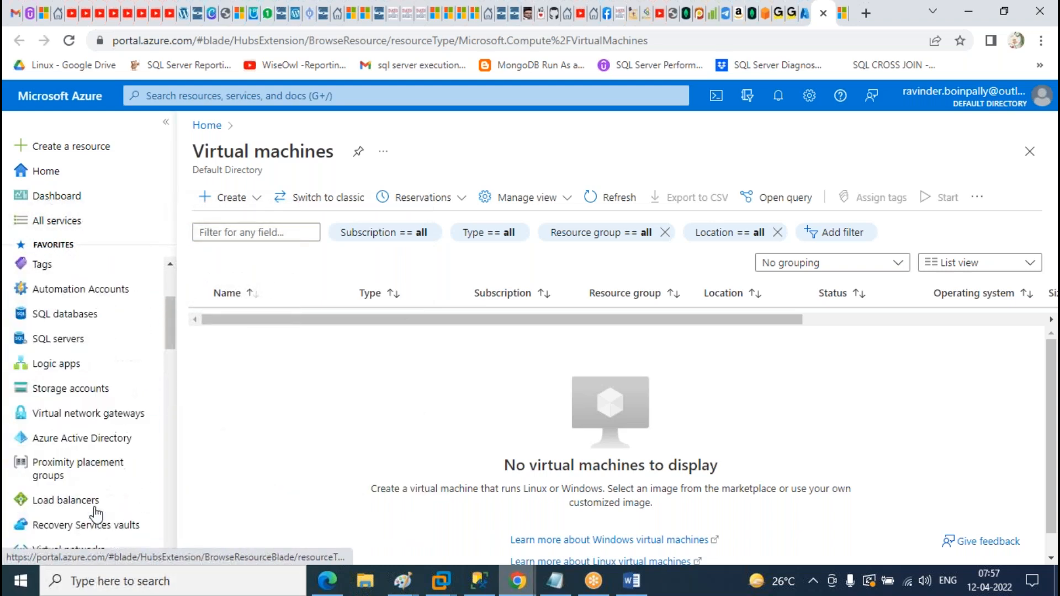
scroll(92, 515, up, 3)
drag(84, 516, 95, 332)
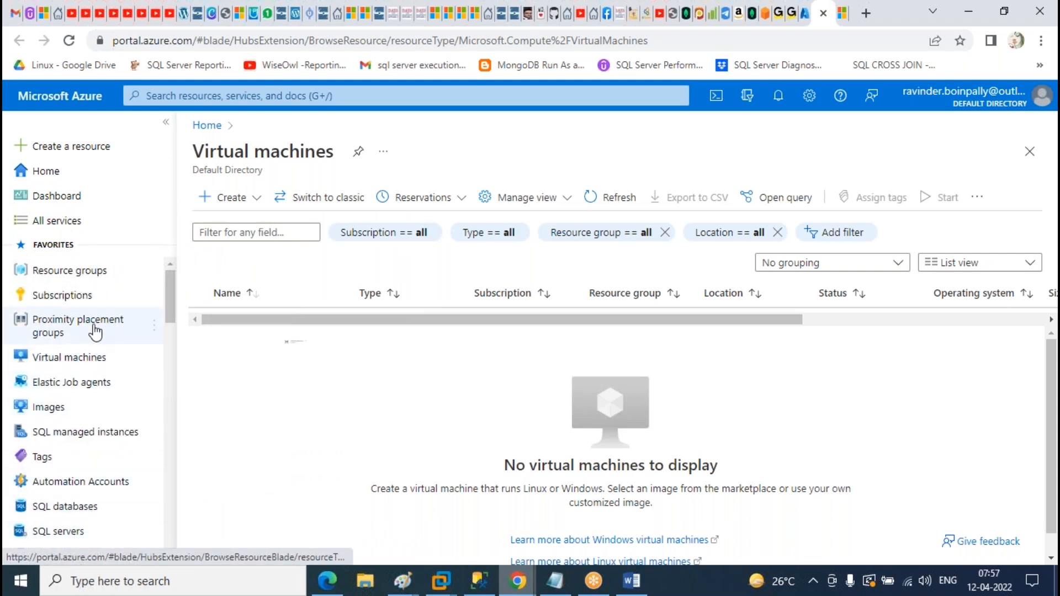
click(95, 332)
- Filter all services for "proxi" and view the description of Proximity placement groups
click(64, 220)
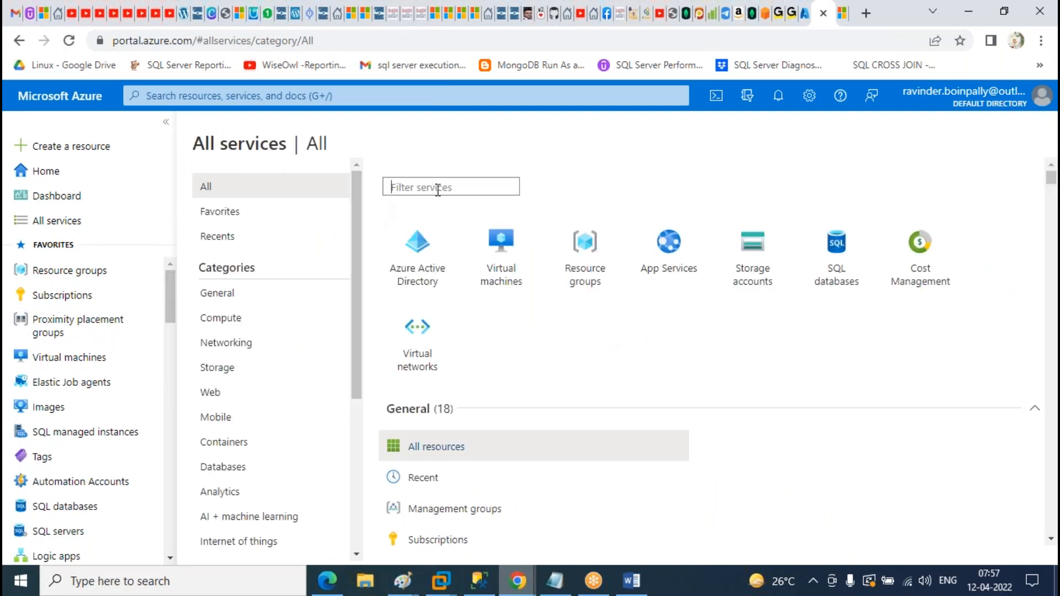
click(438, 191)
text(proxi)
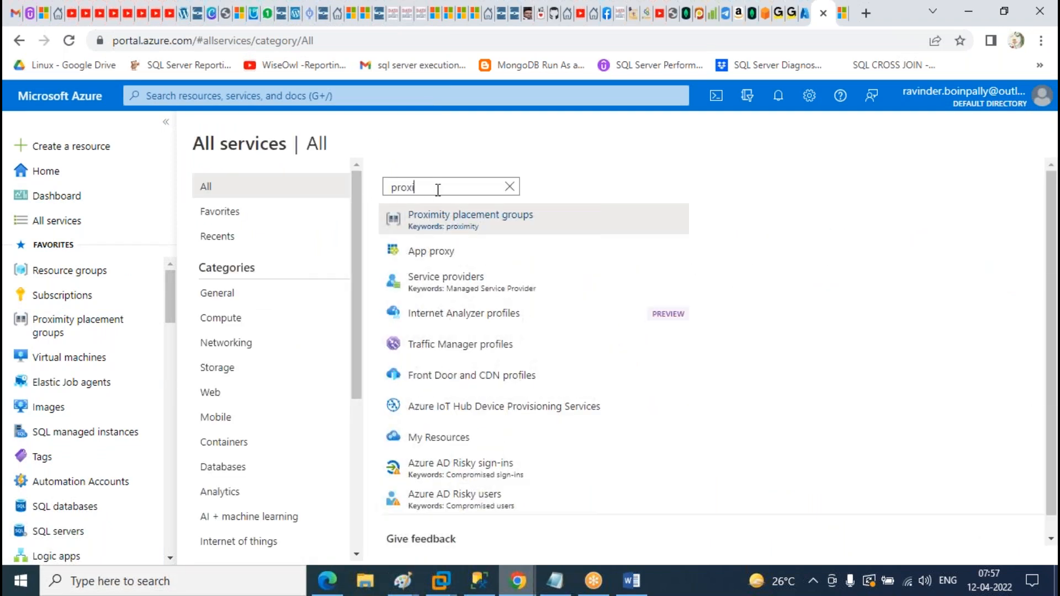
mouse_move(442, 226)
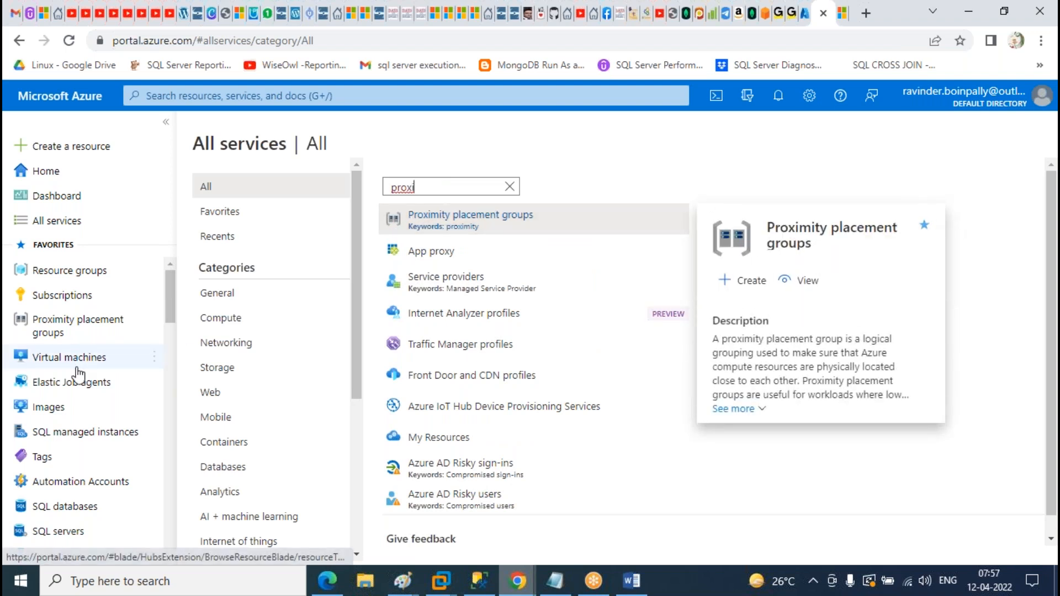
- Start creating a proximity placement group in resource group Ravi-RG with the region set to East US
click(74, 329)
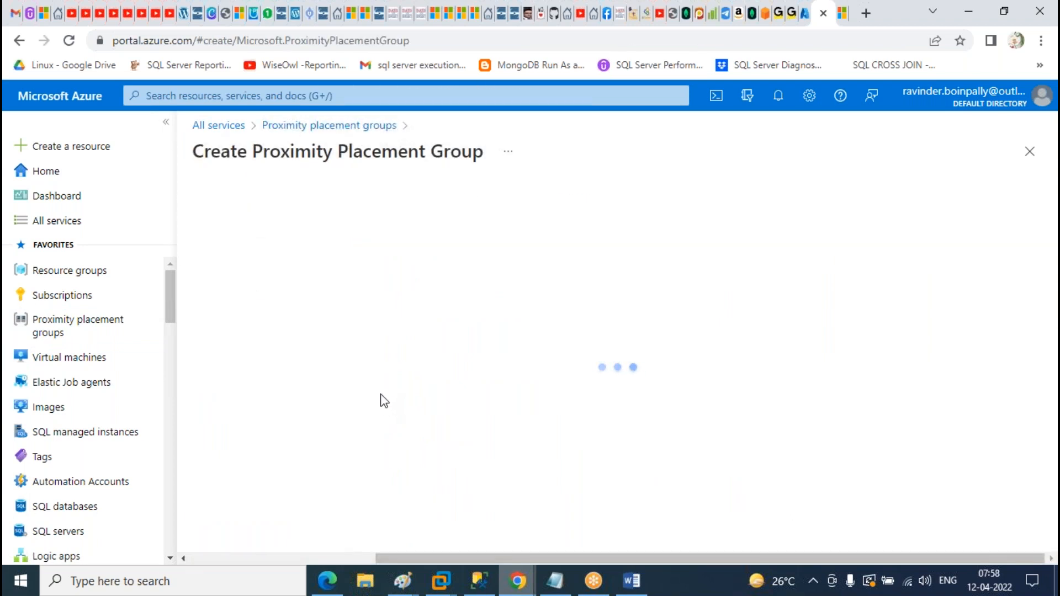
click(723, 341)
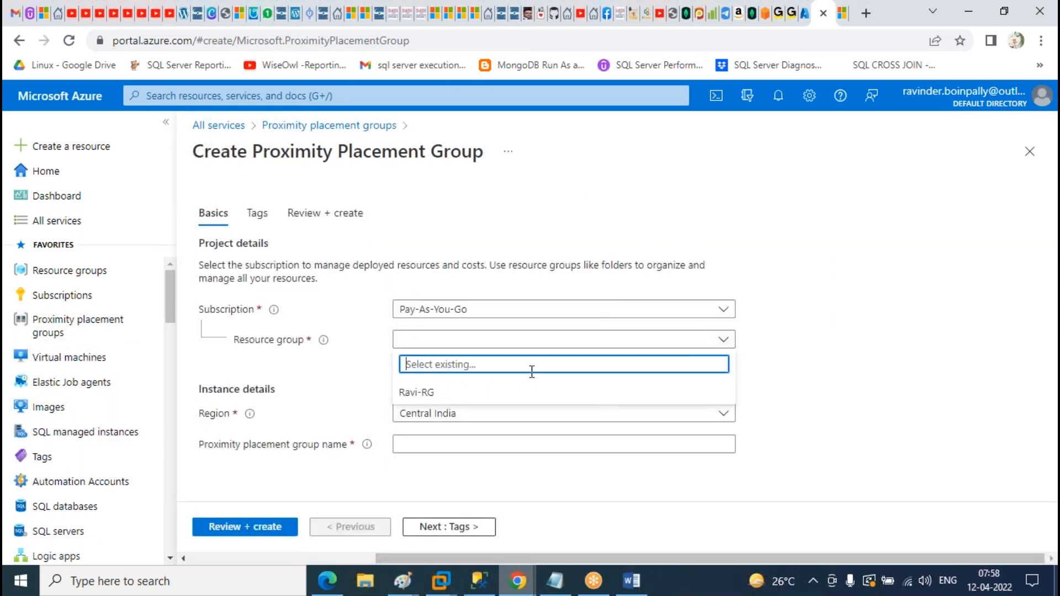
click(437, 400)
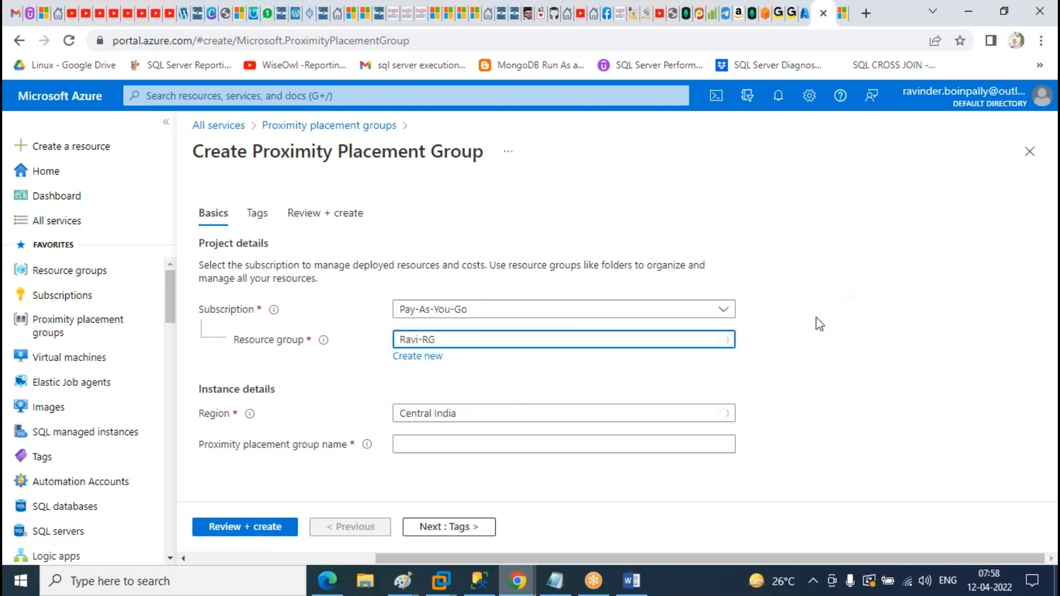
click(489, 423)
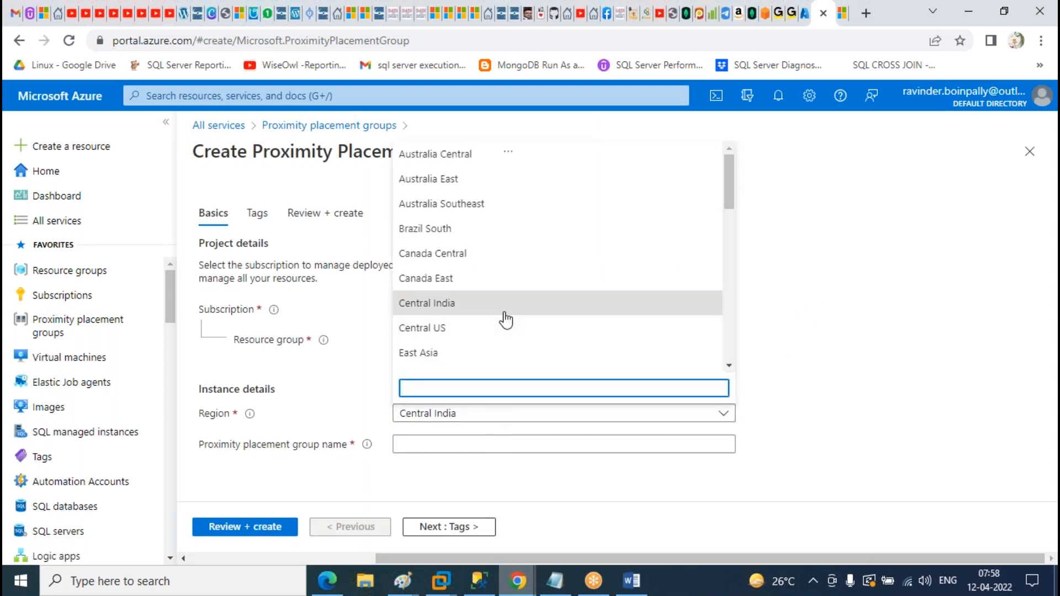
scroll(508, 237, down, 3)
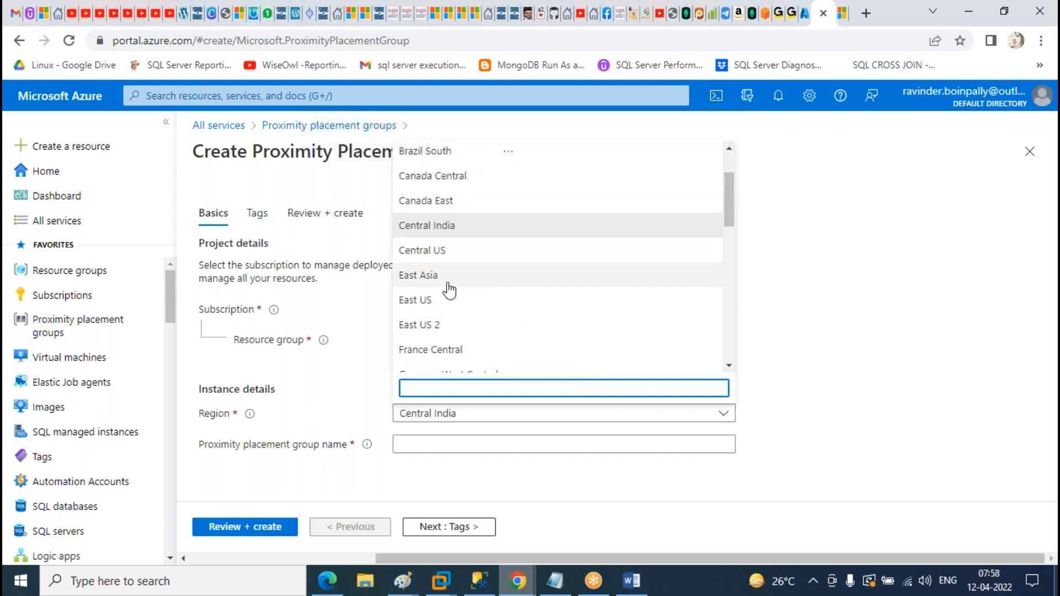
click(449, 294)
- Name the proximity placement group APPPPG, review its settings and create it
click(514, 445)
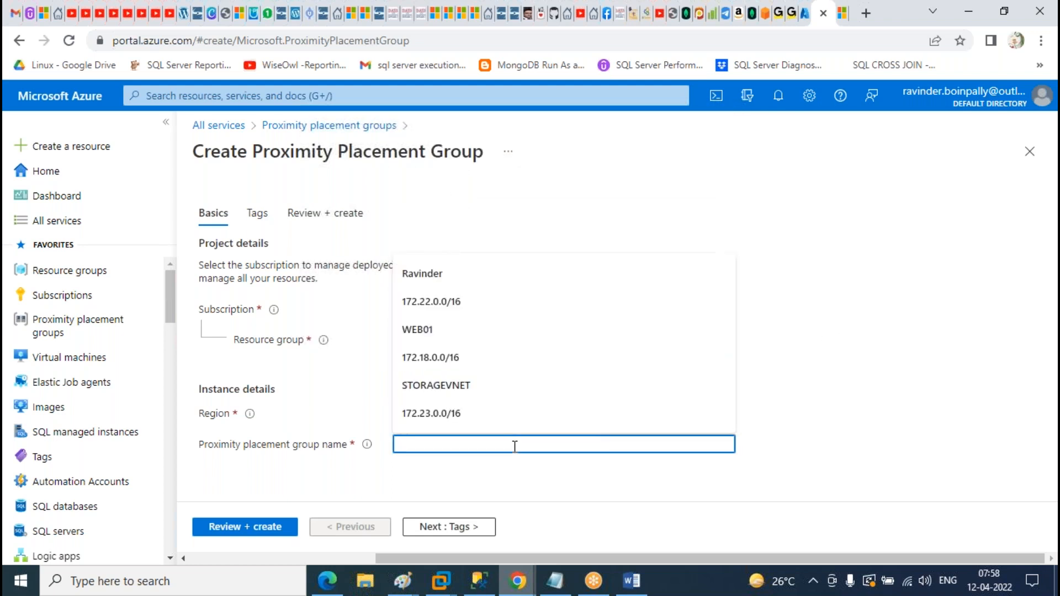
text(APPP)
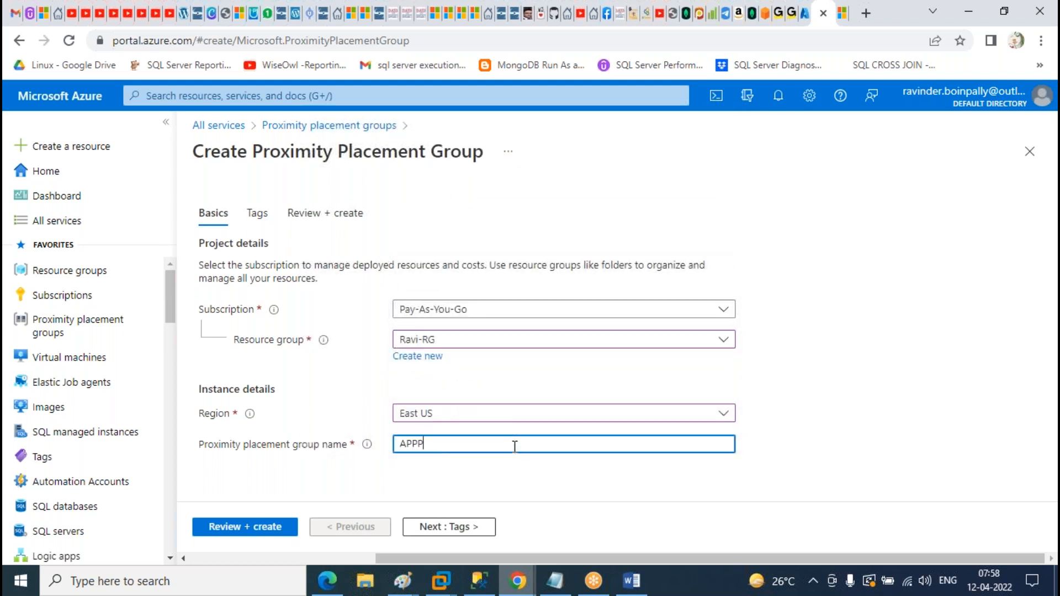
text(PG)
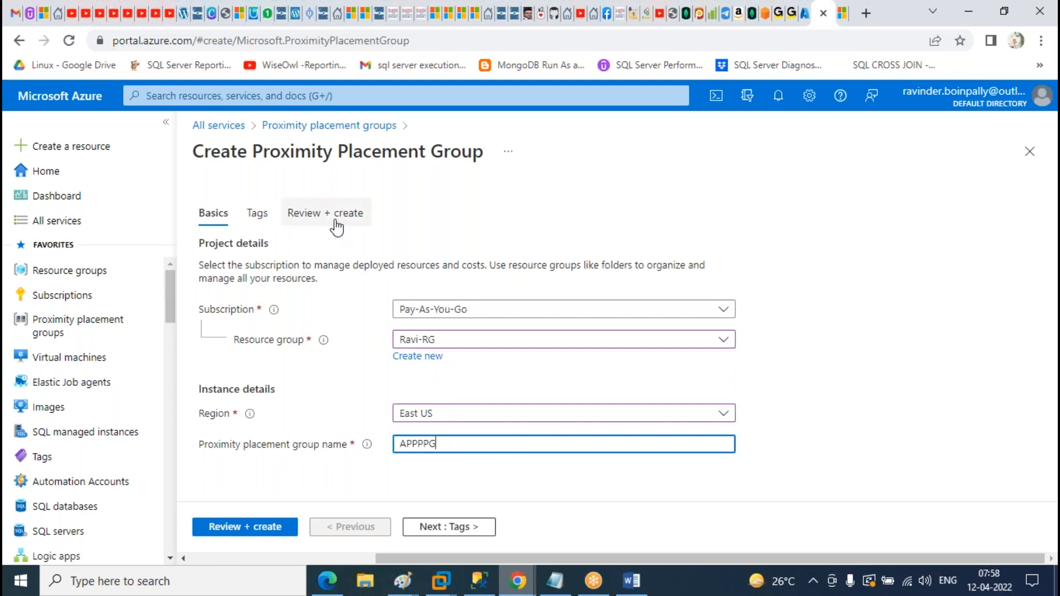
click(329, 215)
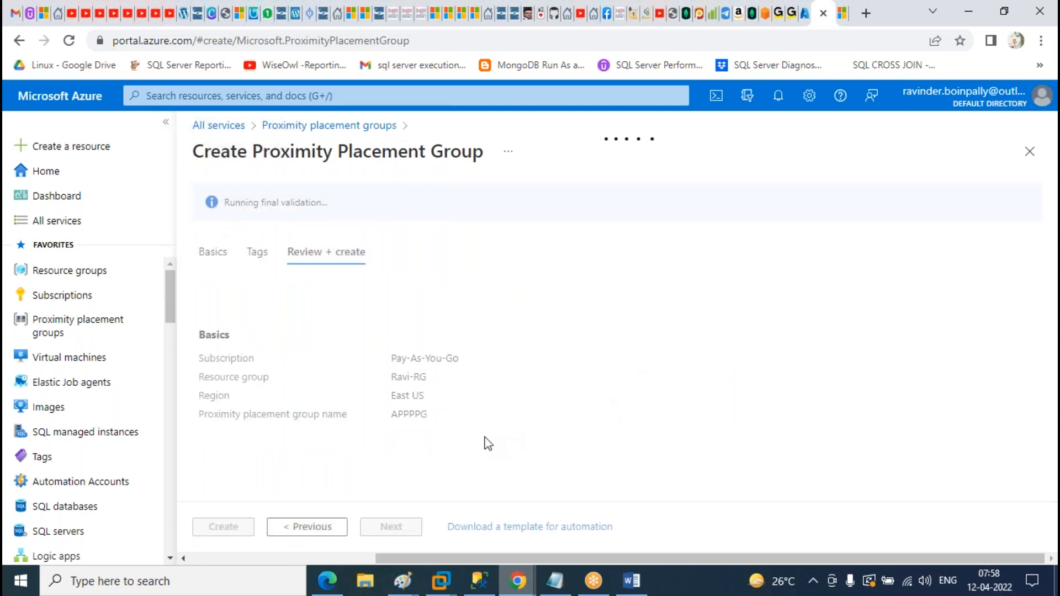
click(221, 251)
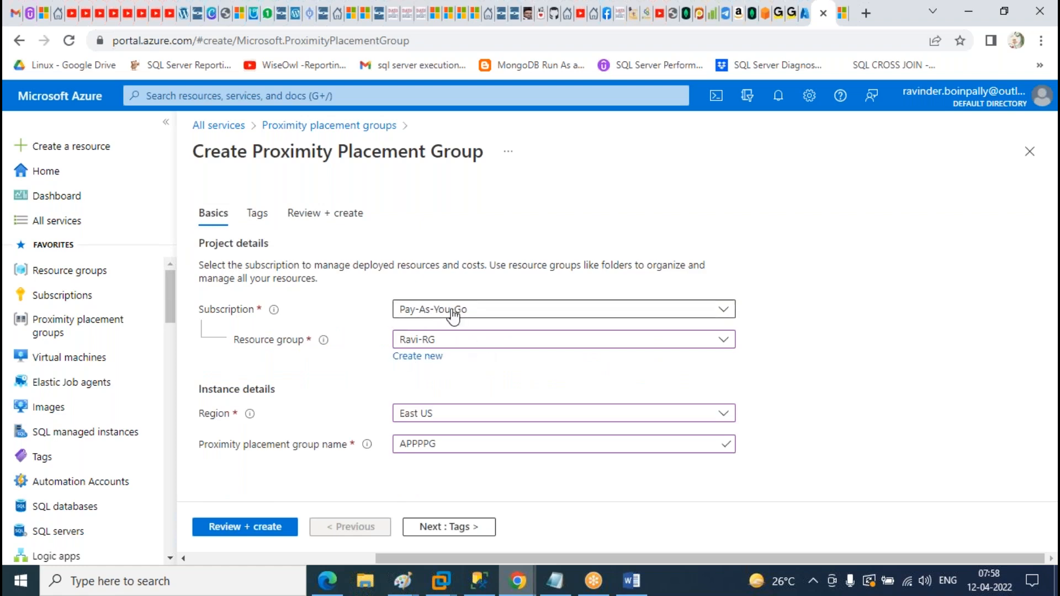
click(252, 528)
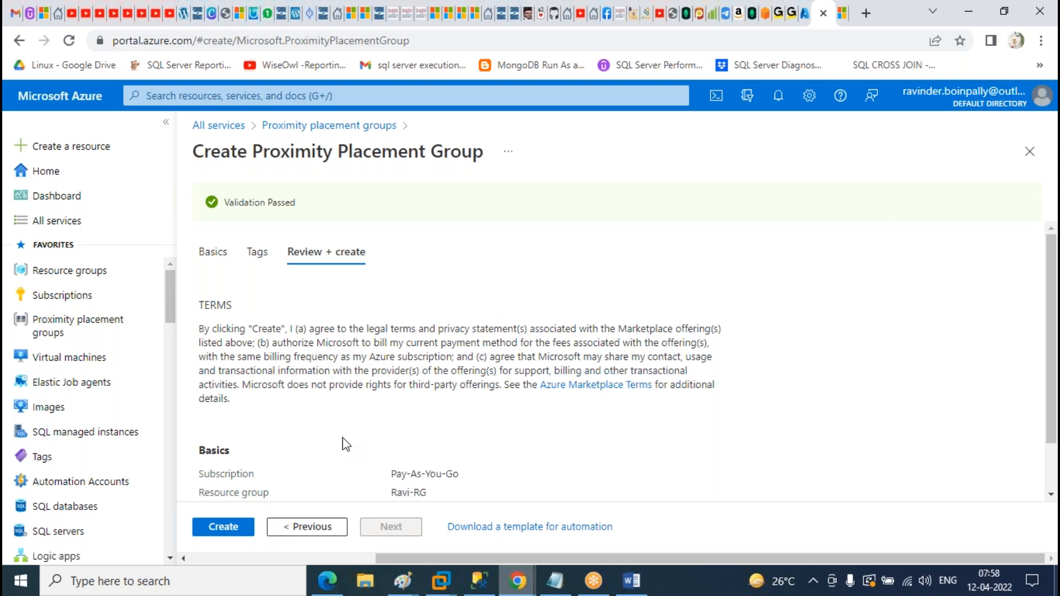
click(220, 530)
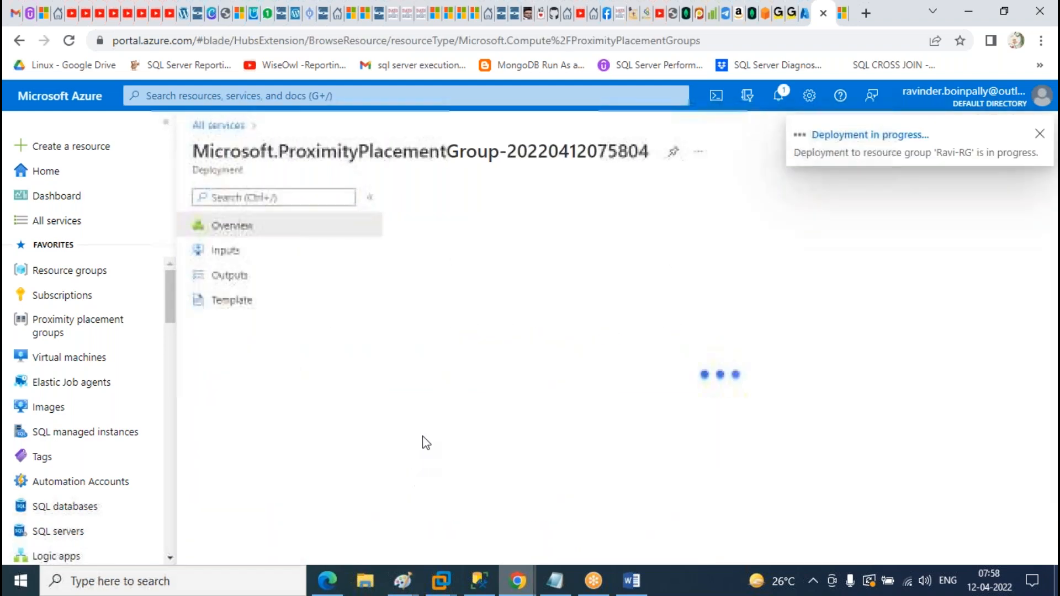
- Check the available proximity placement groups in the virtual machine form open in the other browser tab
click(804, 14)
click(374, 458)
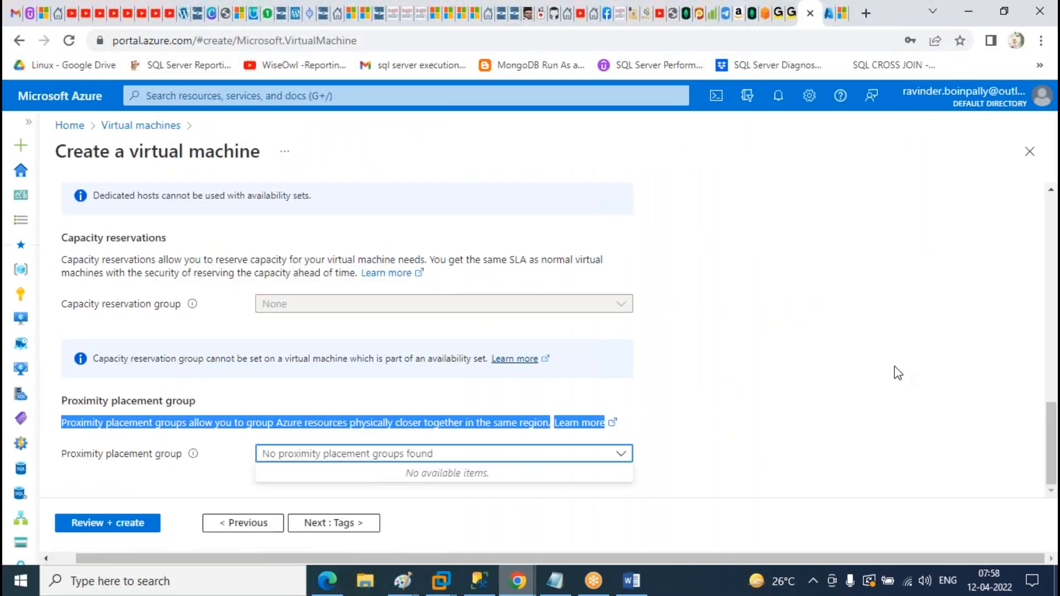
click(396, 458)
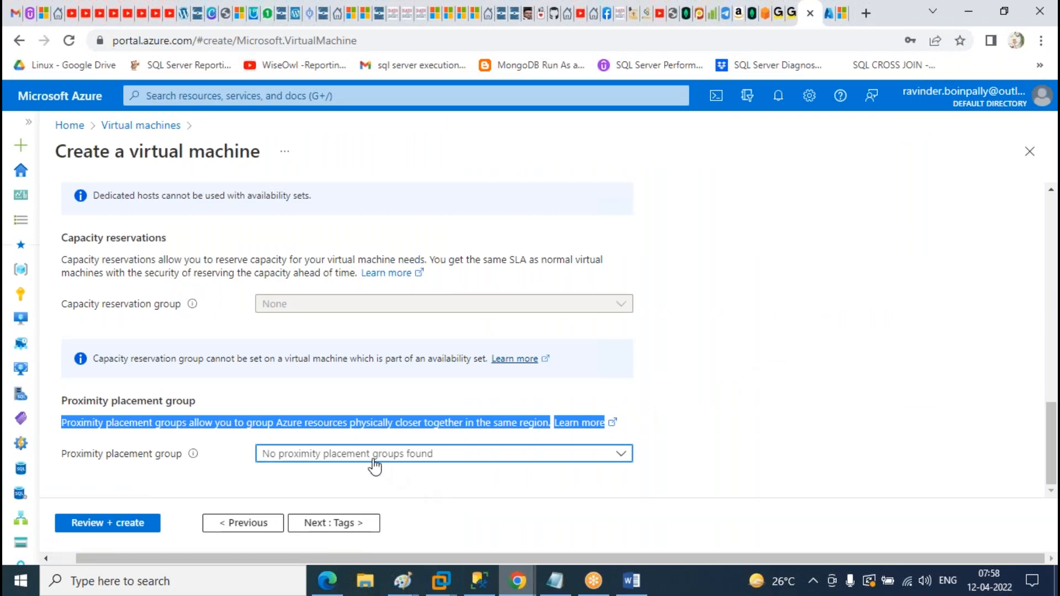
scroll(341, 333, up, 15)
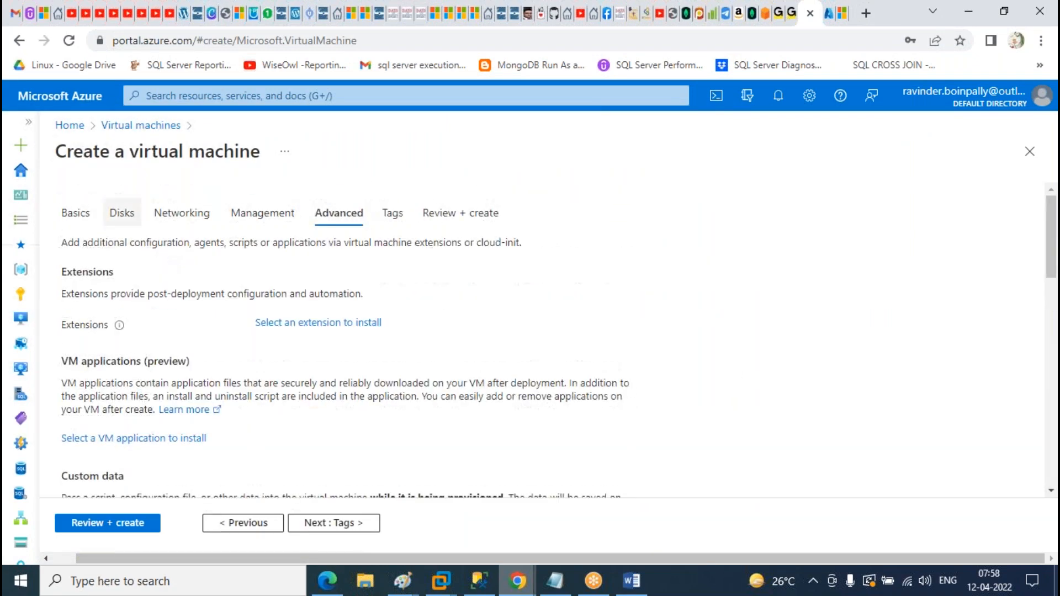
click(141, 125)
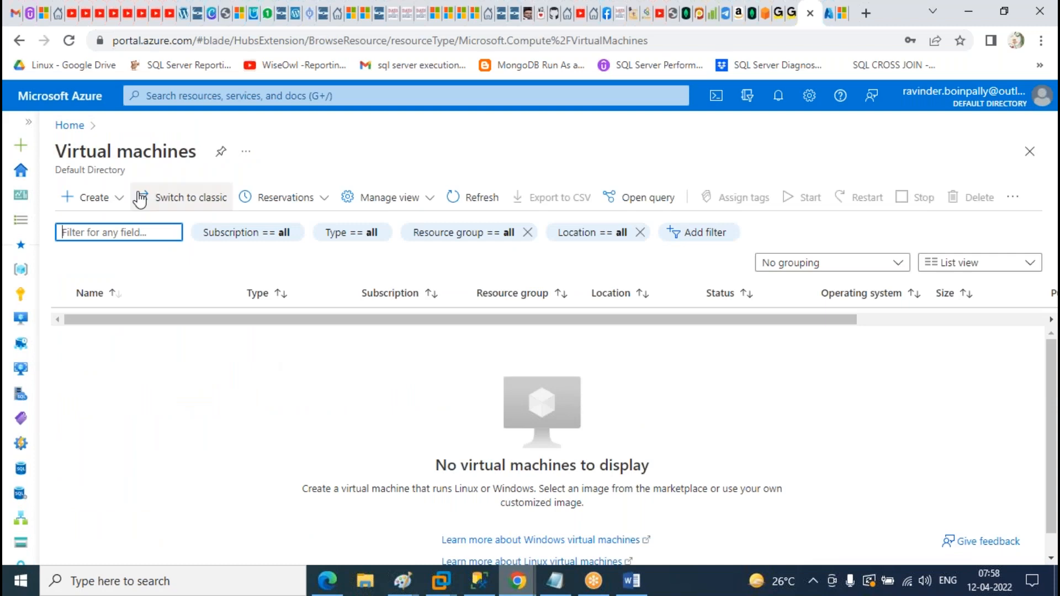
click(123, 199)
click(142, 223)
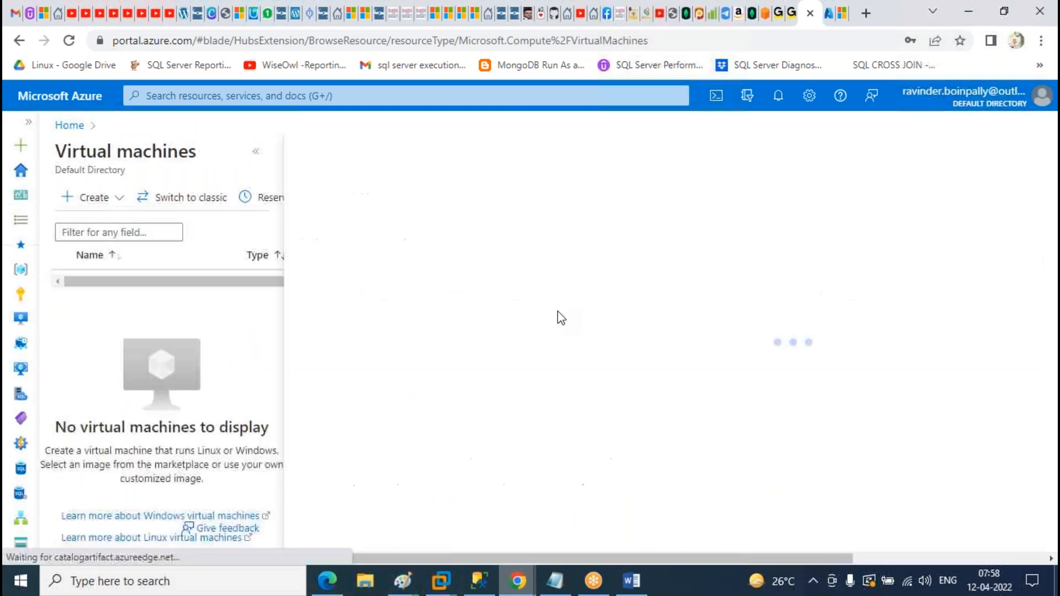
- Check the placement group's deployment notification and refresh the Proximity placement groups list to look for the new group
click(828, 12)
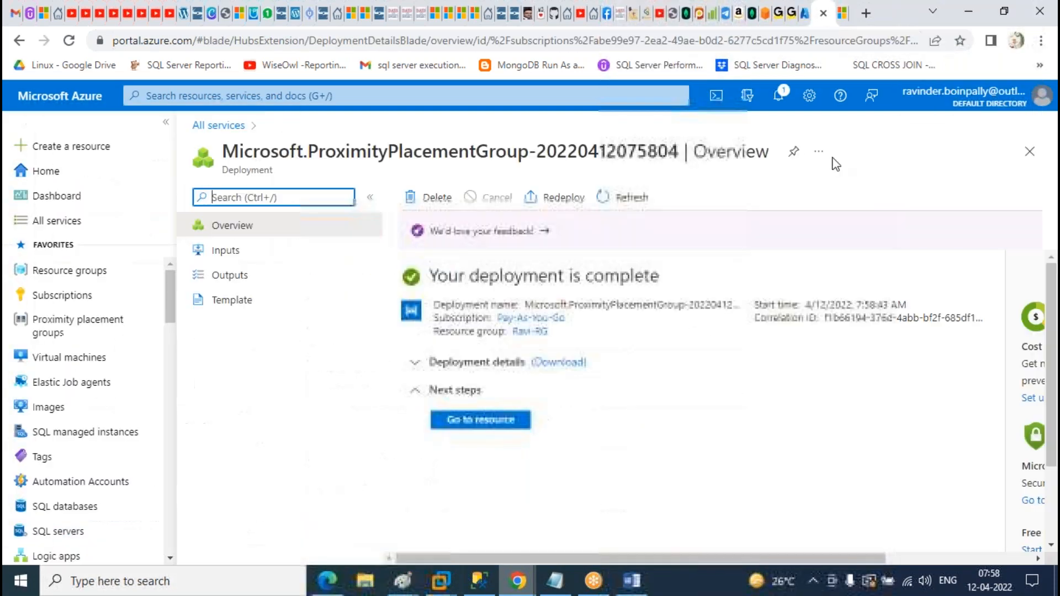
click(778, 97)
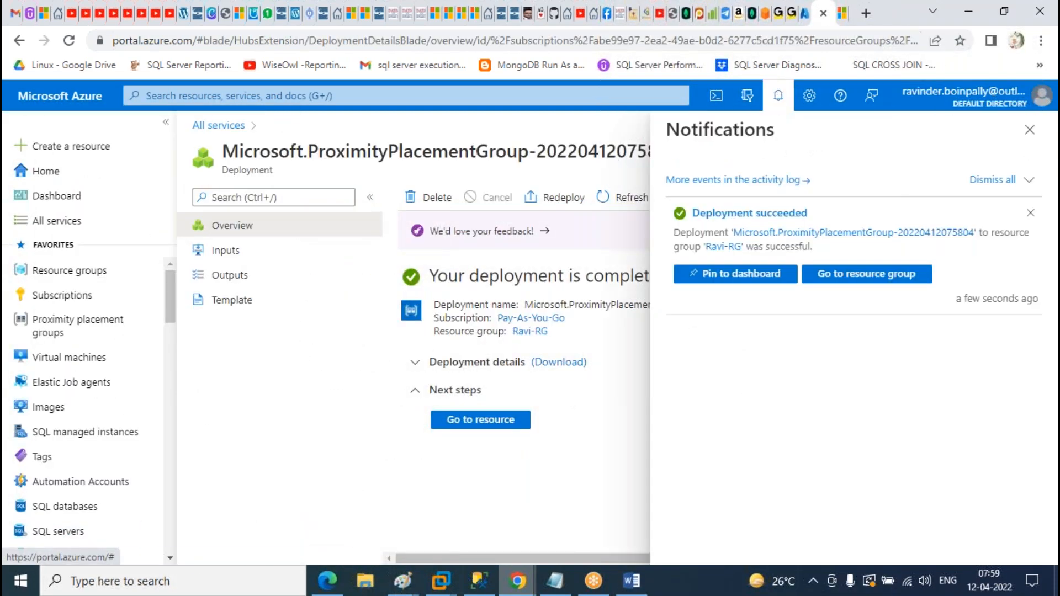
click(72, 327)
click(391, 197)
click(390, 197)
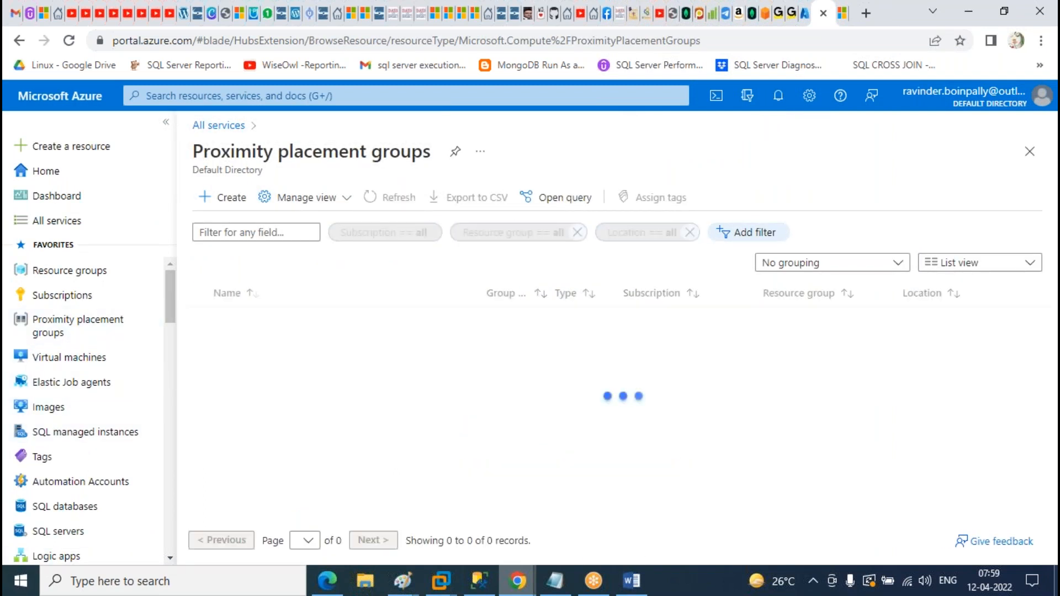
click(390, 197)
click(391, 197)
click(391, 197)
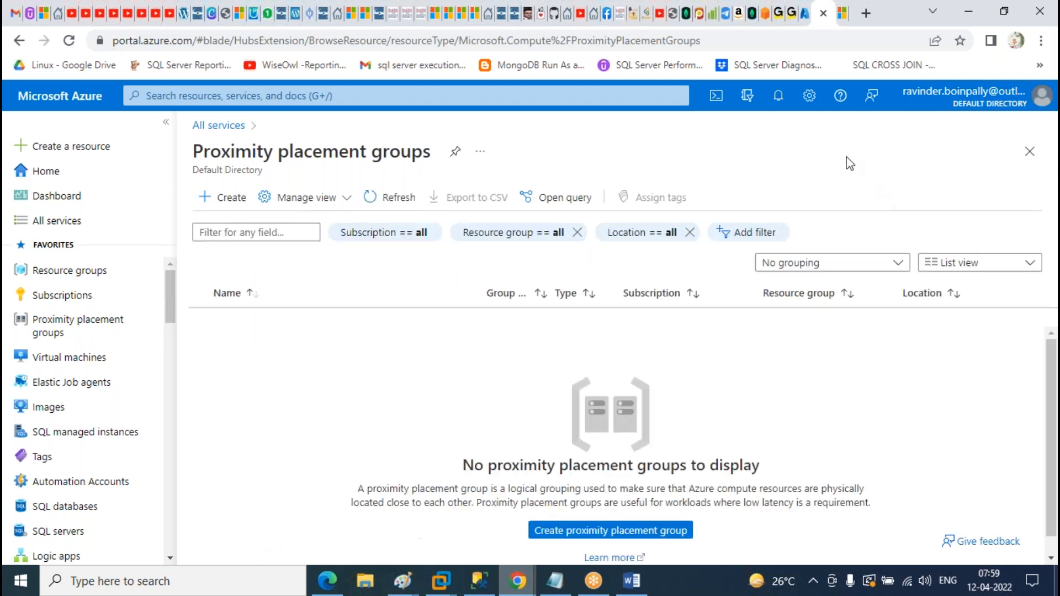
click(778, 96)
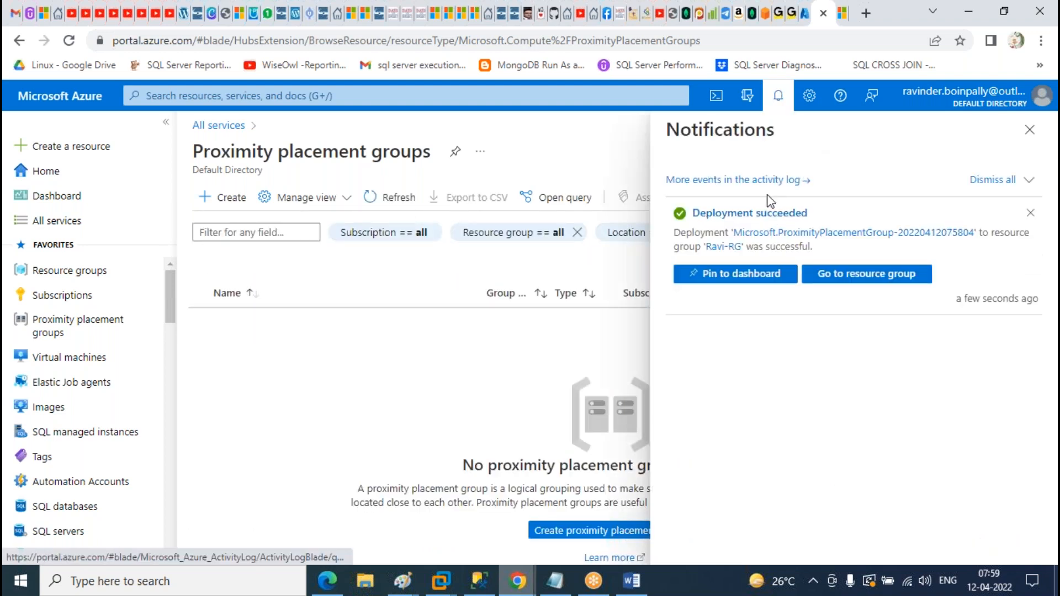
click(1031, 132)
click(407, 190)
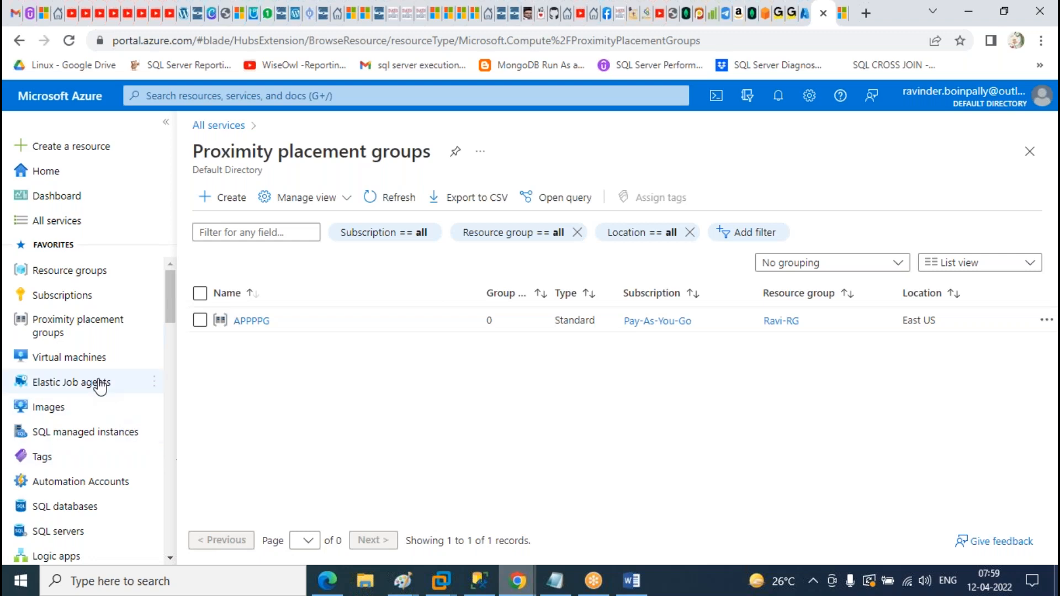
- Start creating a new Azure virtual machine in resource group Ravi-RG
click(119, 360)
click(224, 197)
click(259, 217)
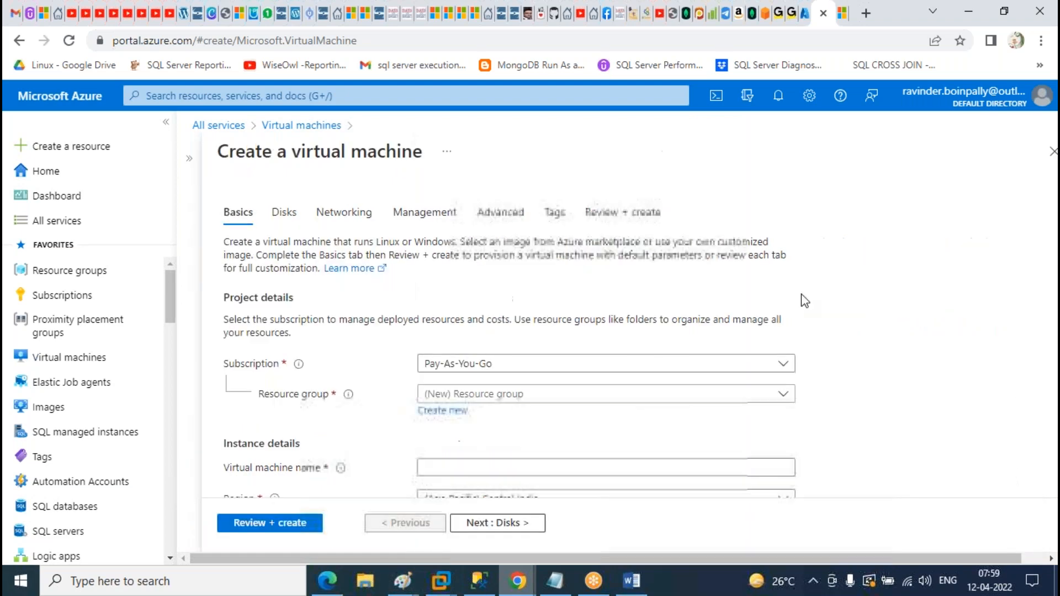
scroll(800, 294, down, 2)
click(486, 243)
click(481, 293)
- Name the virtual machine SQLVM01 and set its region to (US) East US
click(452, 315)
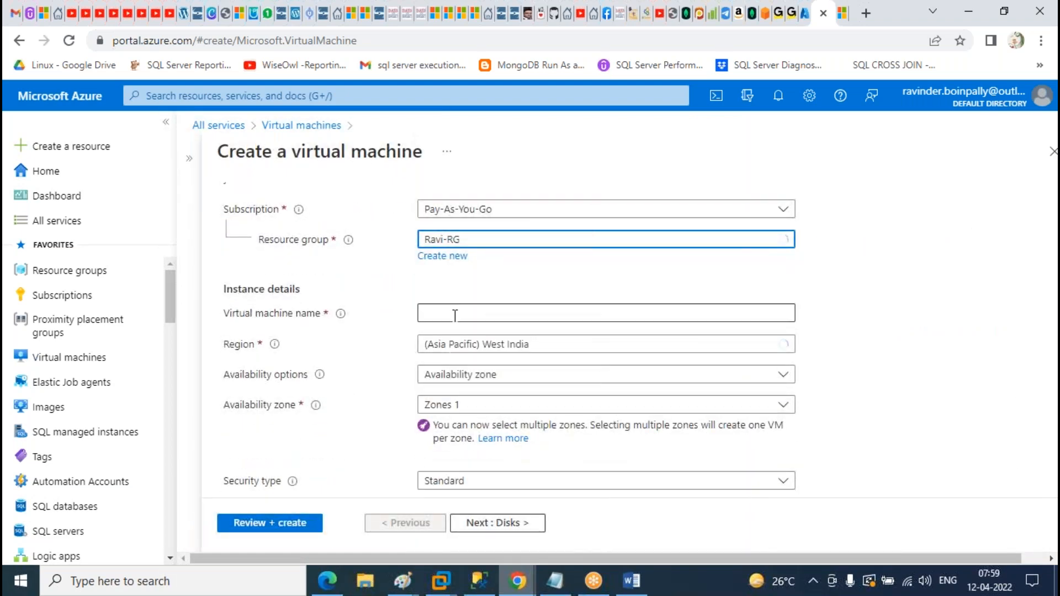
text(SQLVM01)
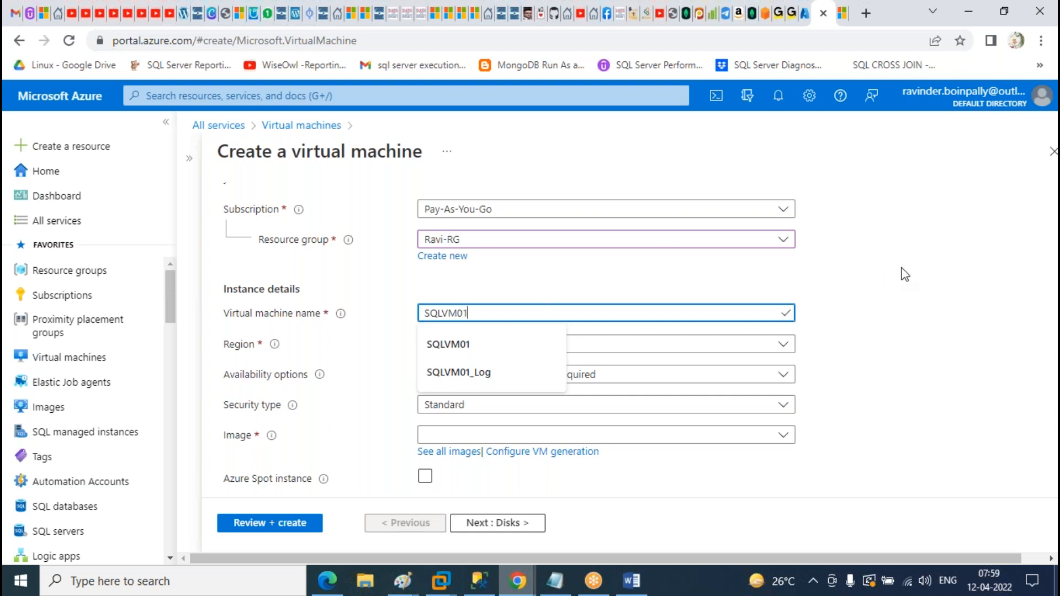
click(904, 268)
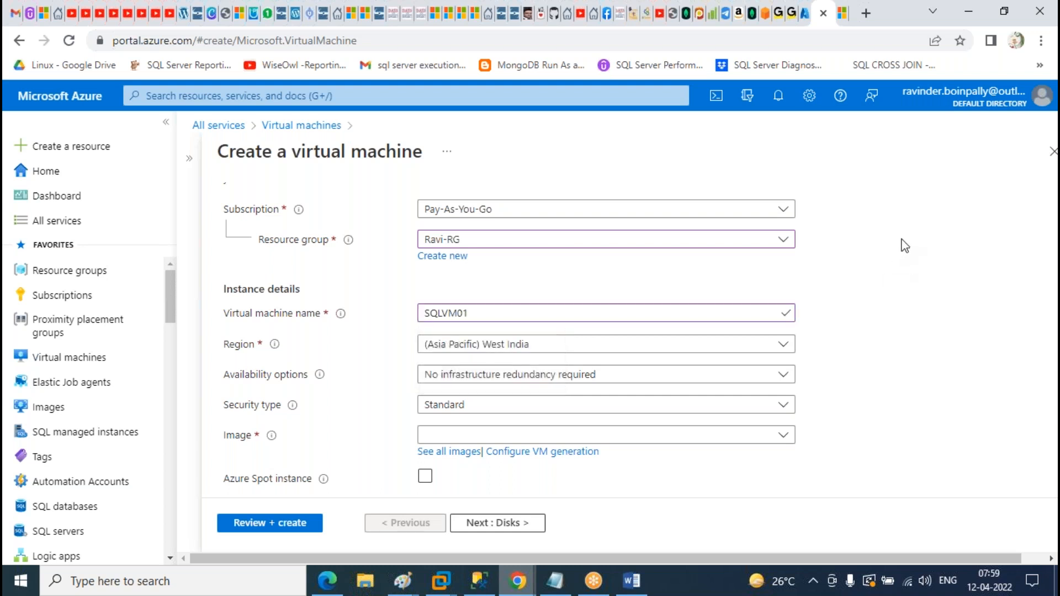
click(599, 346)
scroll(554, 243, up, 10)
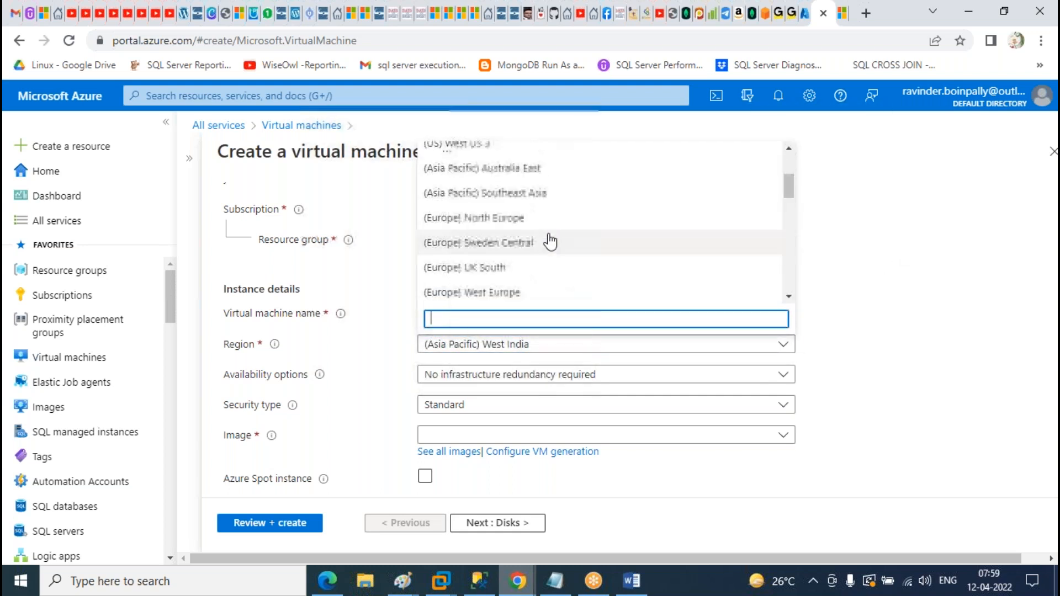
click(541, 178)
scroll(903, 276, down, 3)
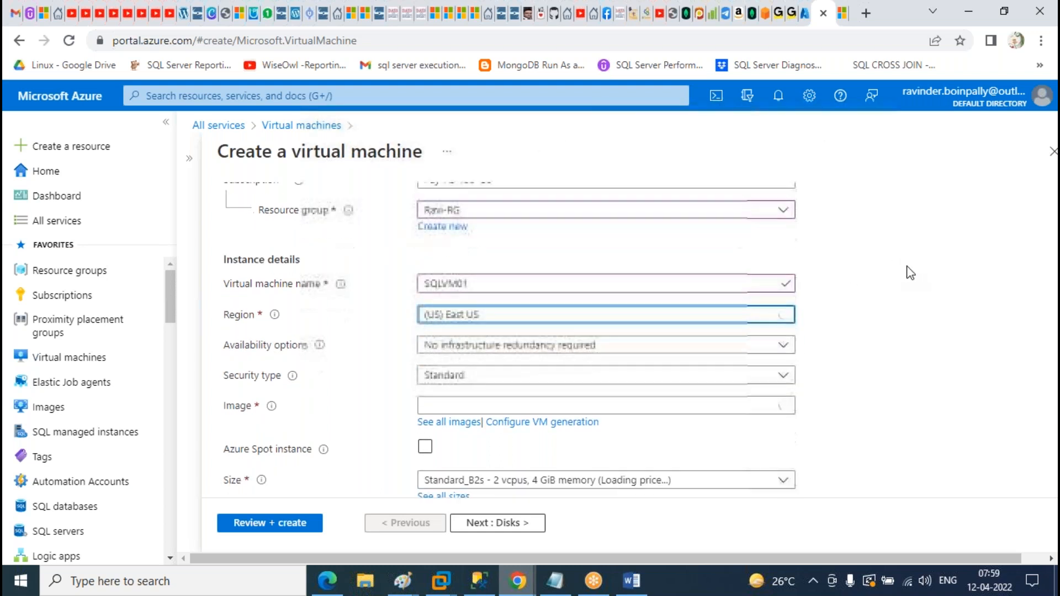
- Set the availability option to Availability set and create a new set named AVVMSET with the default fault and update domains
scroll(872, 291, down, 2)
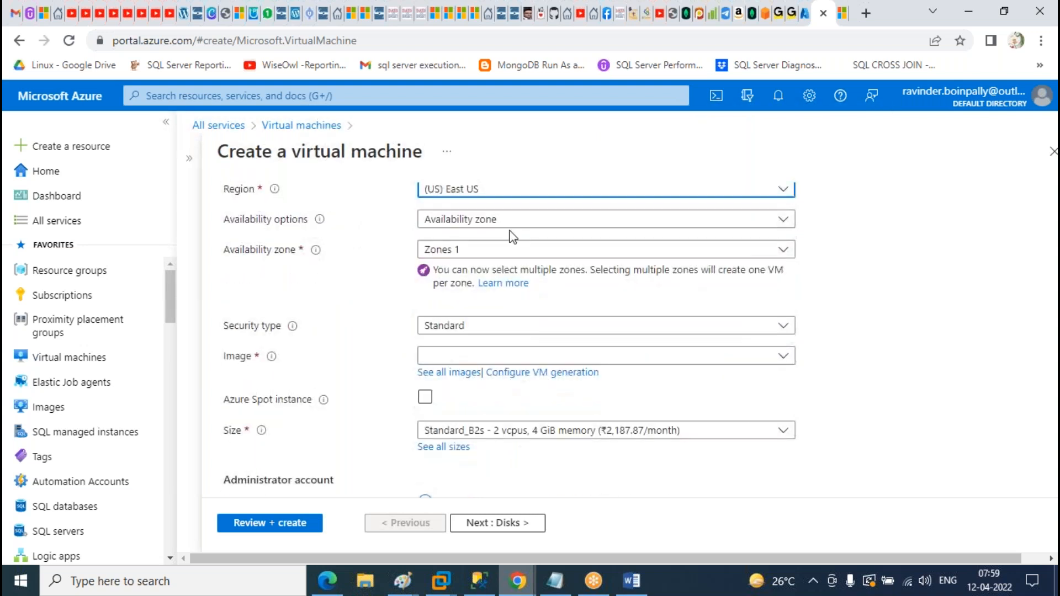
click(503, 219)
click(471, 368)
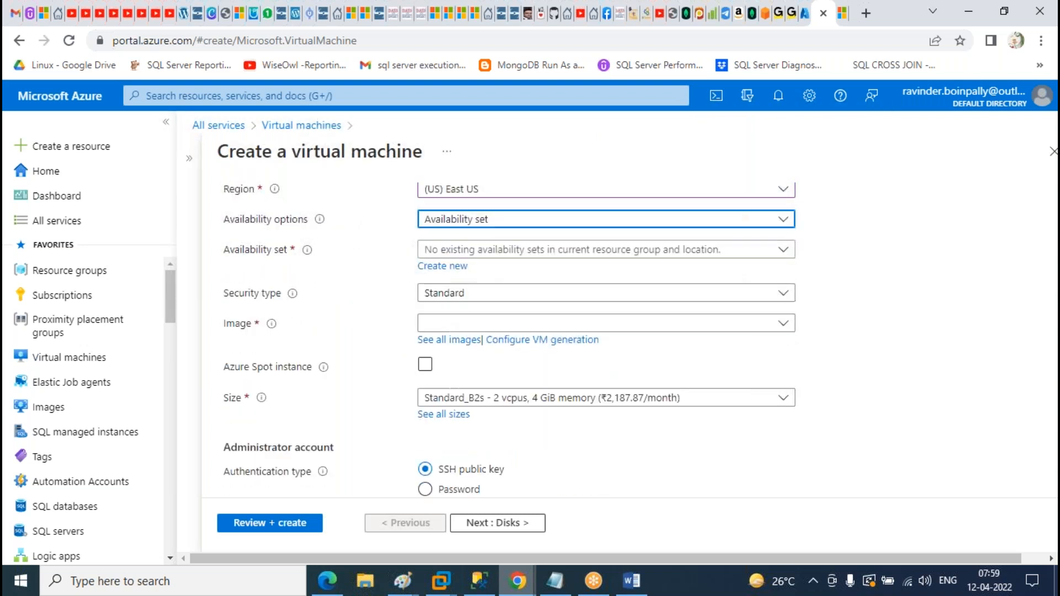
click(442, 267)
click(704, 229)
text(AVVMSET)
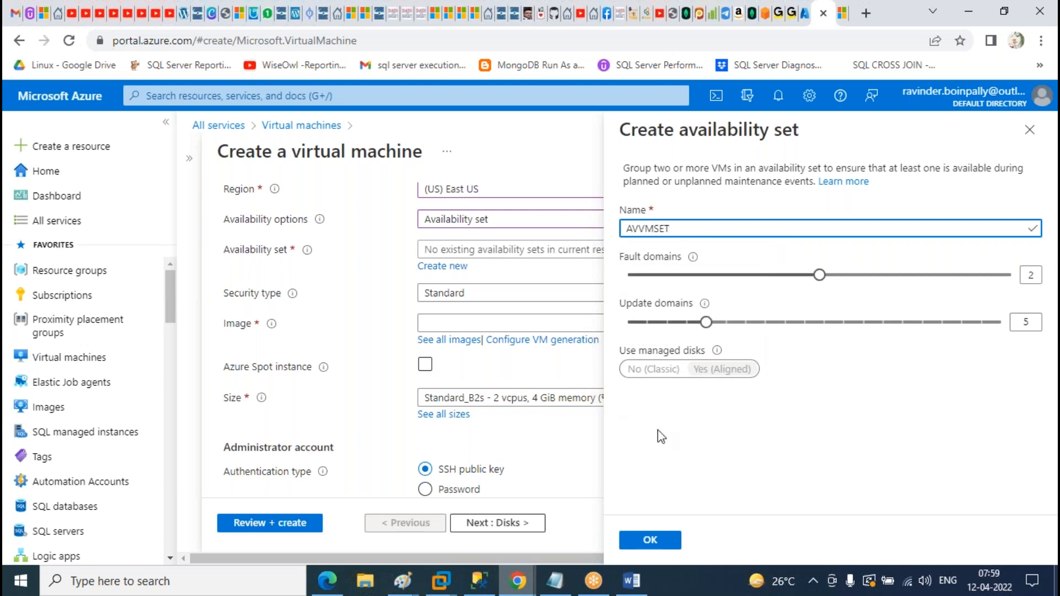
mouse_move(632, 580)
click(658, 550)
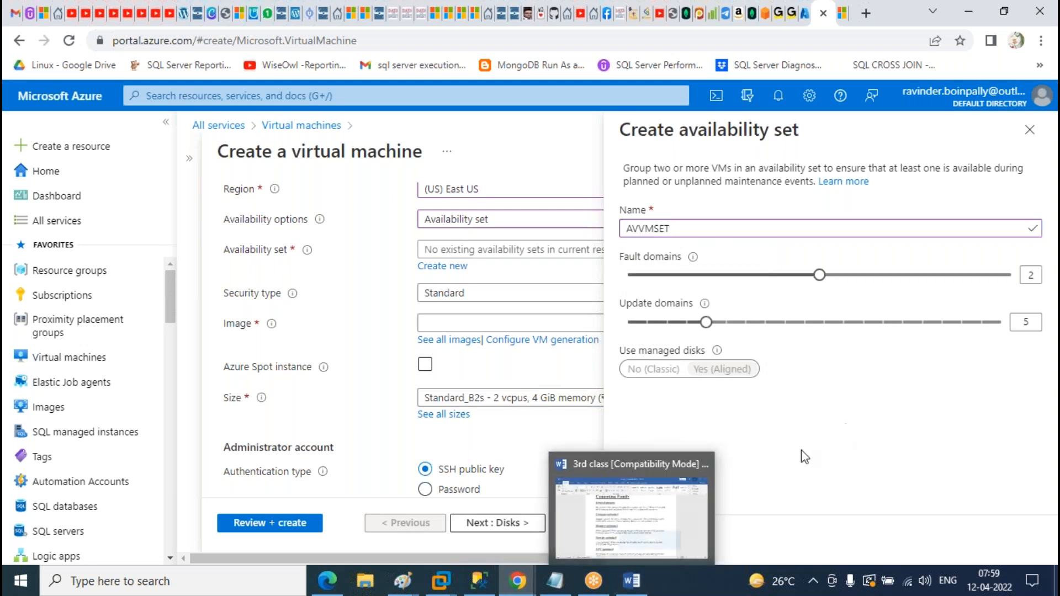
click(653, 541)
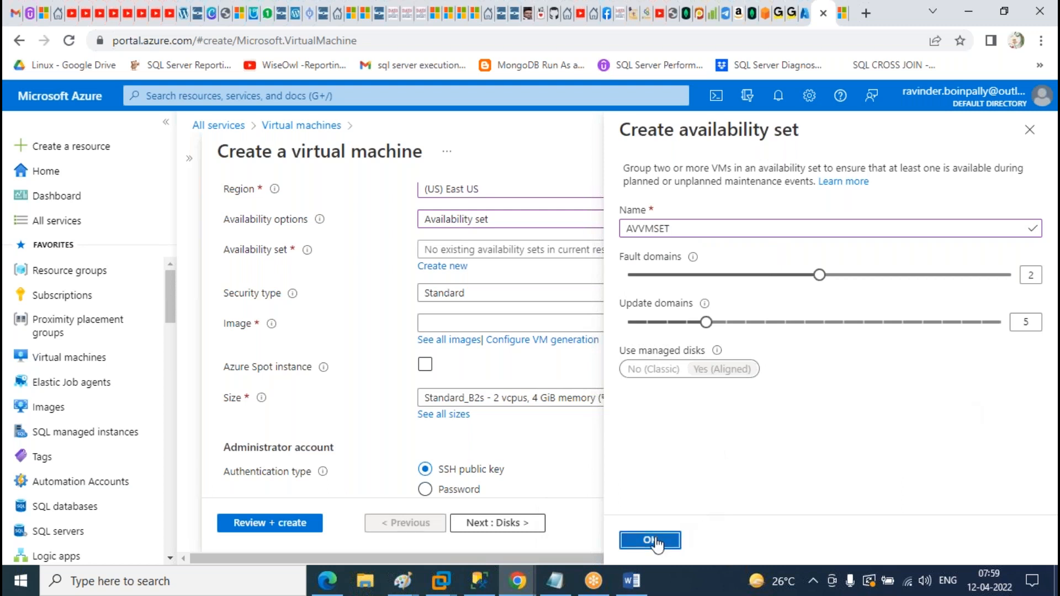
- Choose Windows Server 2019 Datacenter - Gen2 as the virtual machine's image
click(496, 325)
scroll(661, 444, down, 5)
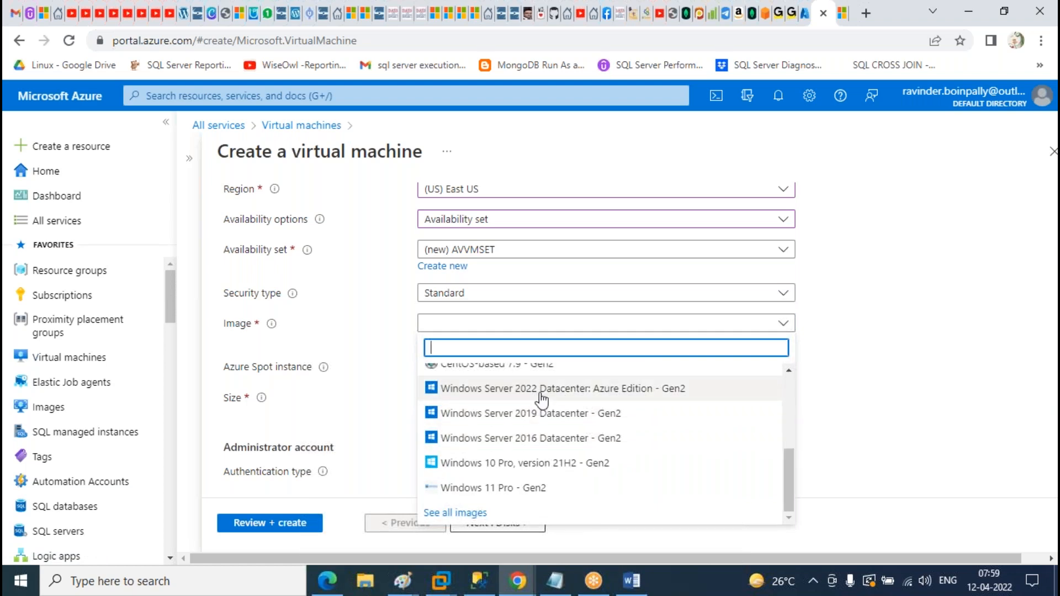
click(572, 421)
- Fill in the administrator account's username and enter and confirm its password
scroll(918, 425, down, 3)
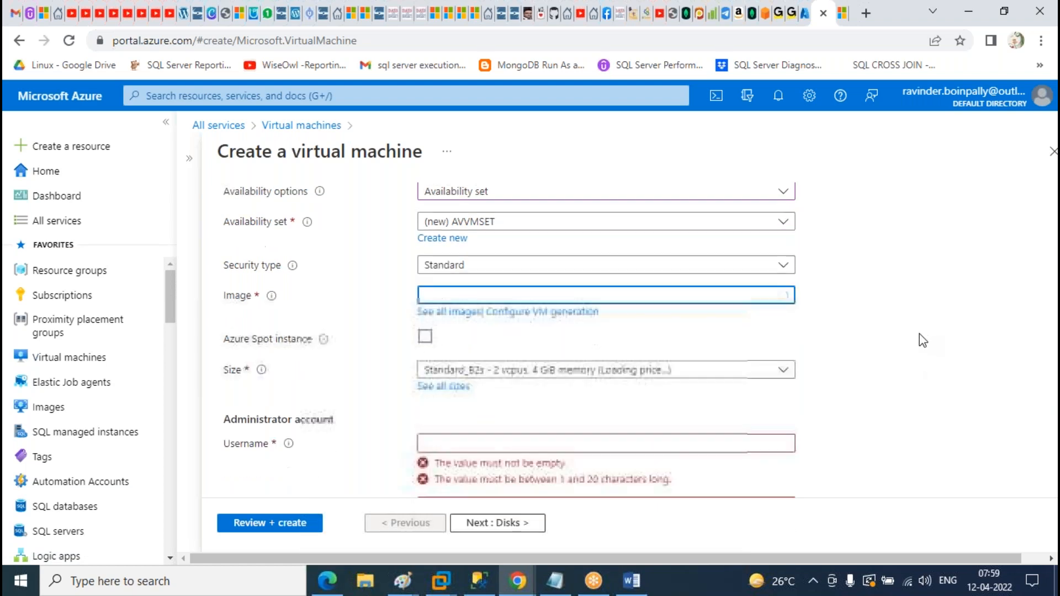
click(497, 316)
text(Ravinder)
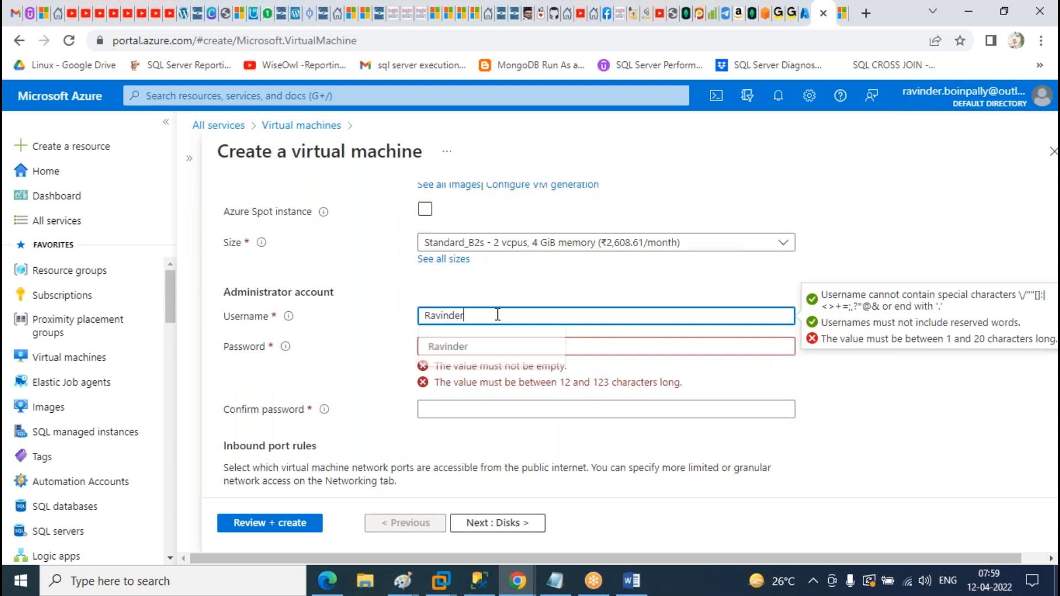
key(Tab)
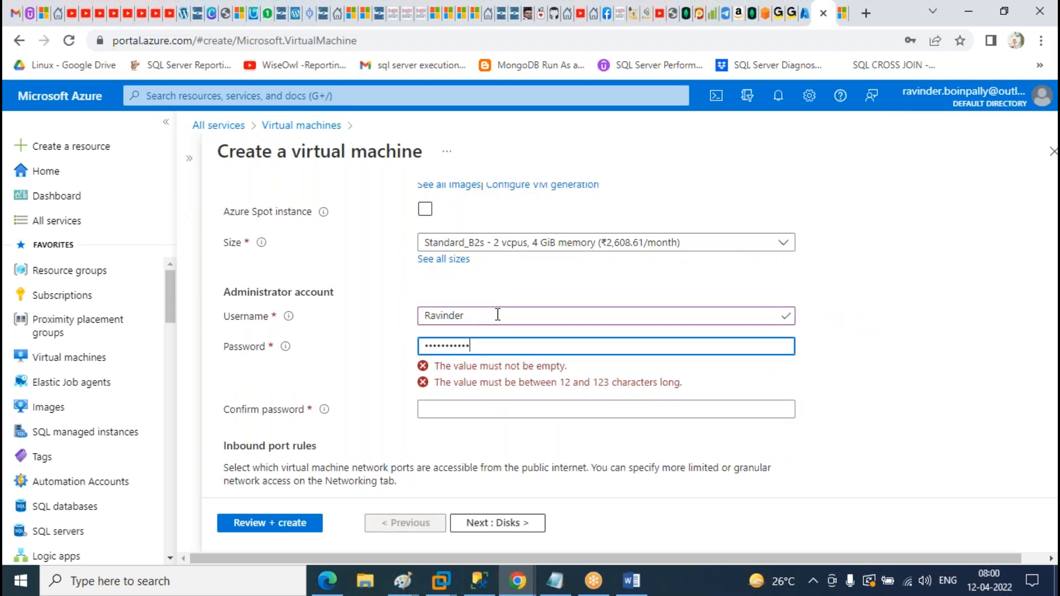
key(Tab)
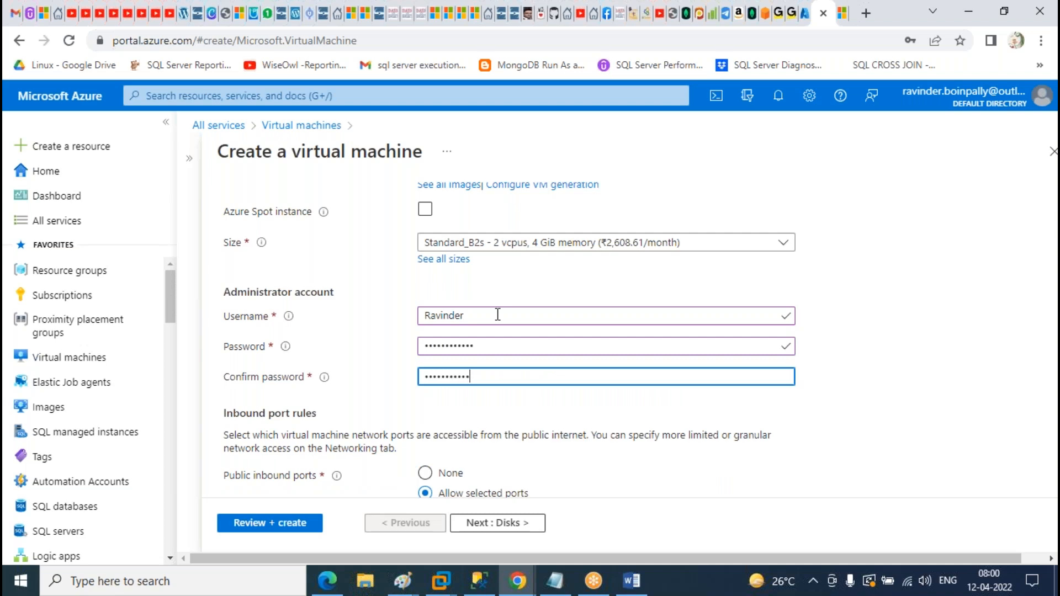
- Set the virtual machine's patch orchestration to Manual updates in its management settings
scroll(506, 315, down, 6)
scroll(386, 271, up, 7)
scroll(450, 444, up, 2)
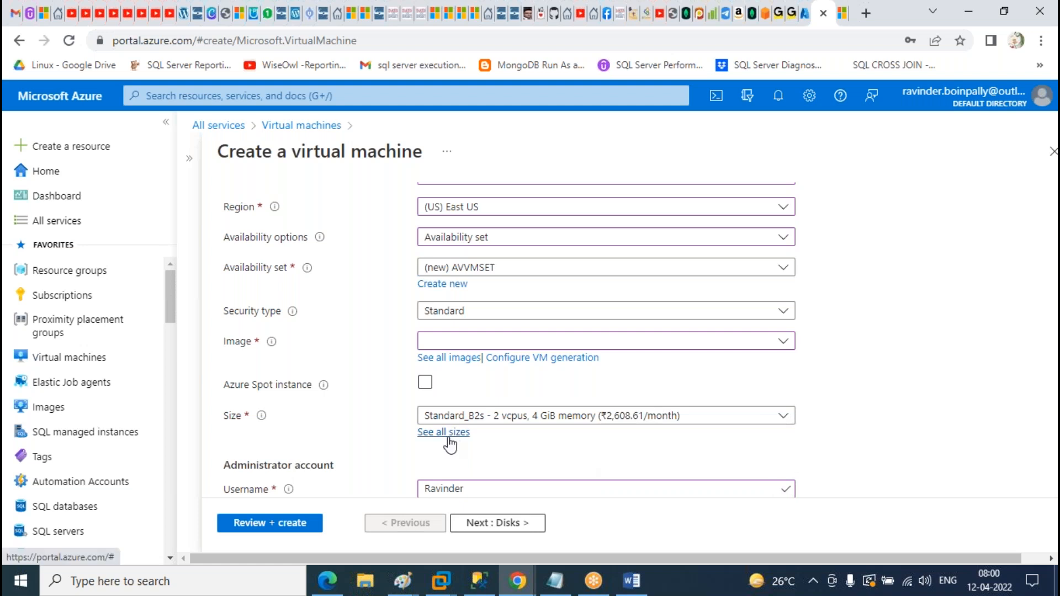
scroll(418, 366, up, 5)
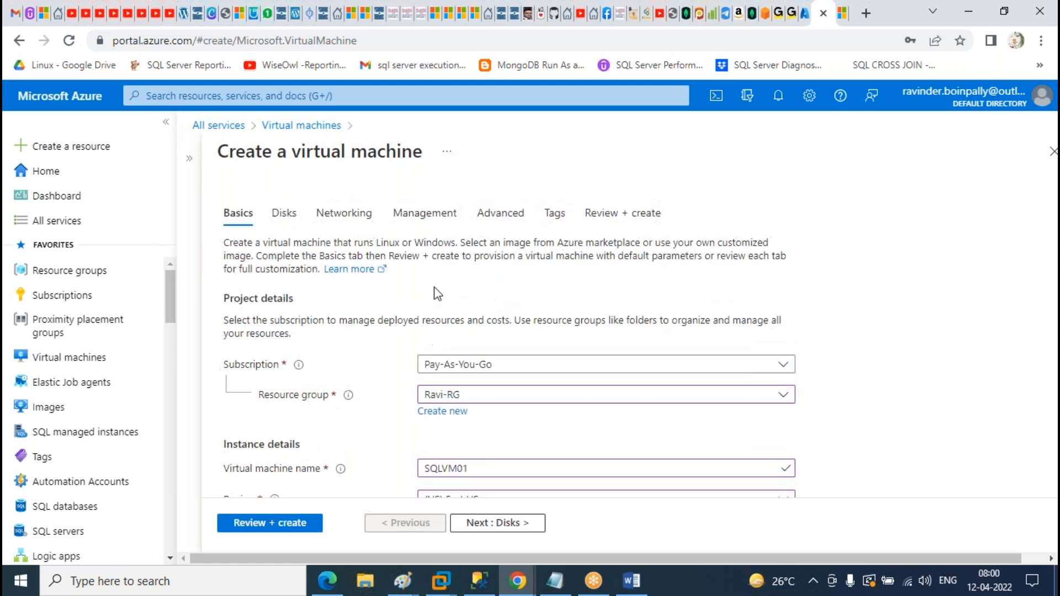
click(442, 218)
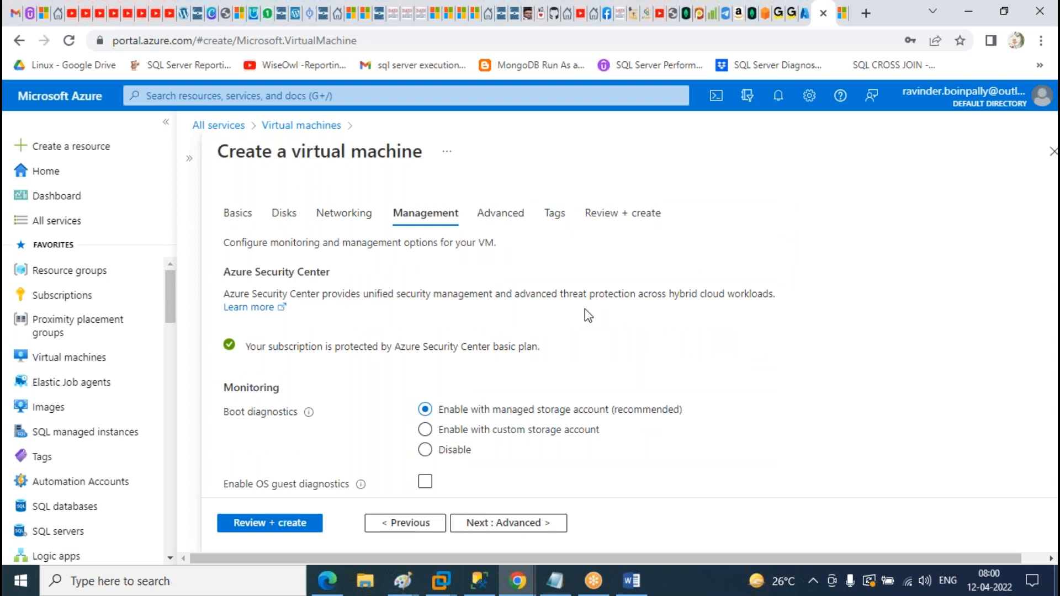
click(551, 429)
scroll(611, 348, down, 10)
click(504, 433)
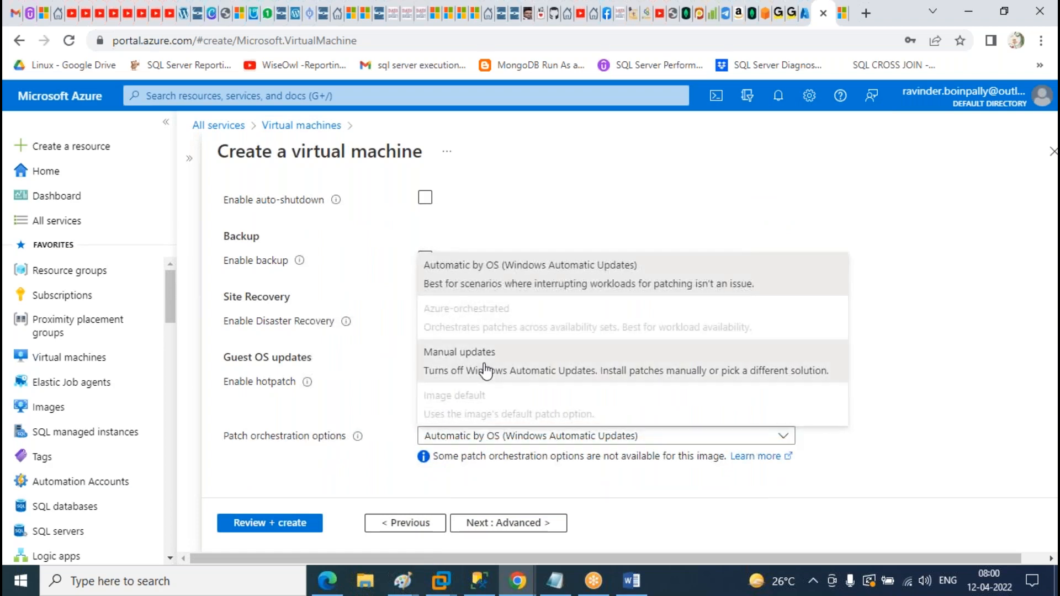
click(485, 371)
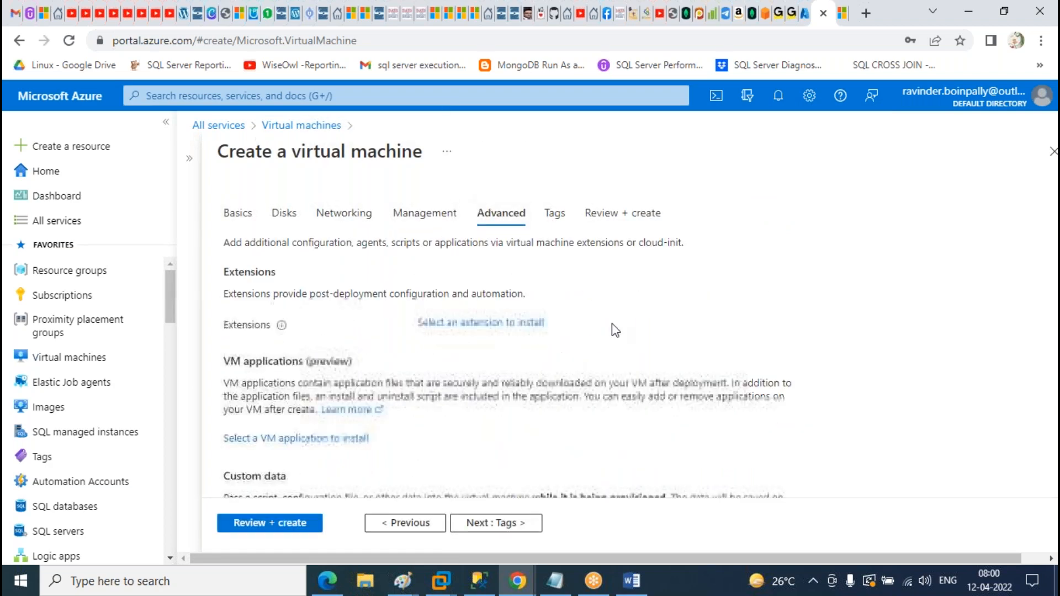
- Assign the proximity placement group APPPPG in the virtual machine's advanced settings
scroll(682, 287, down, 10)
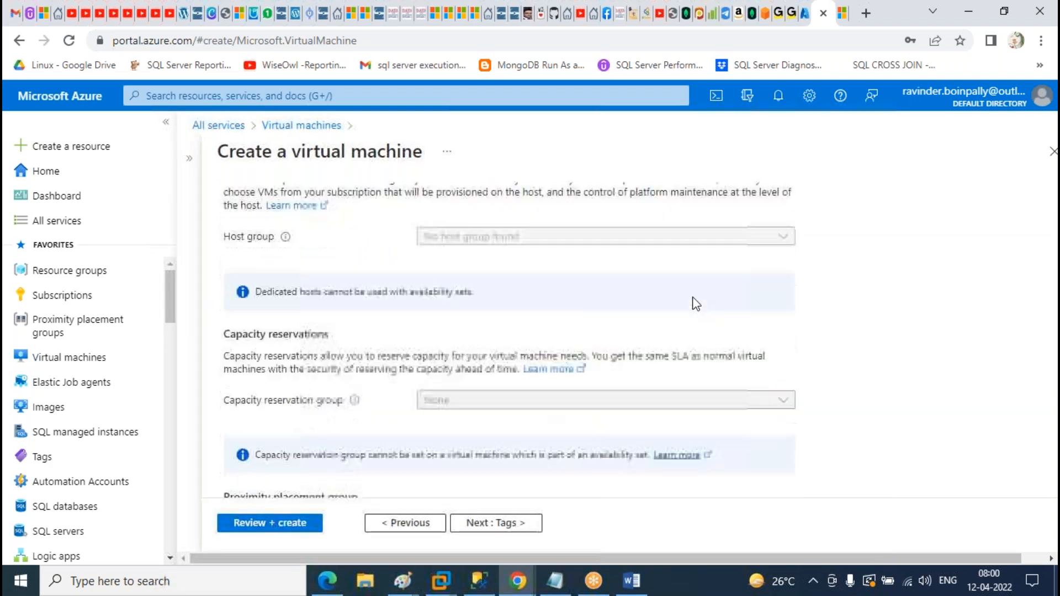
click(469, 453)
click(438, 500)
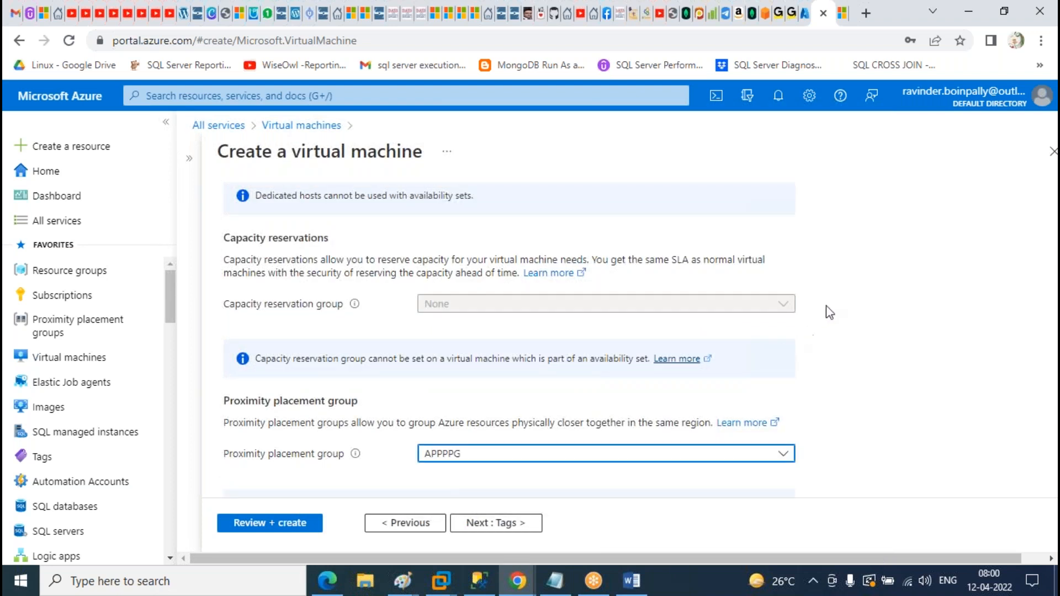
scroll(428, 395, down, 1)
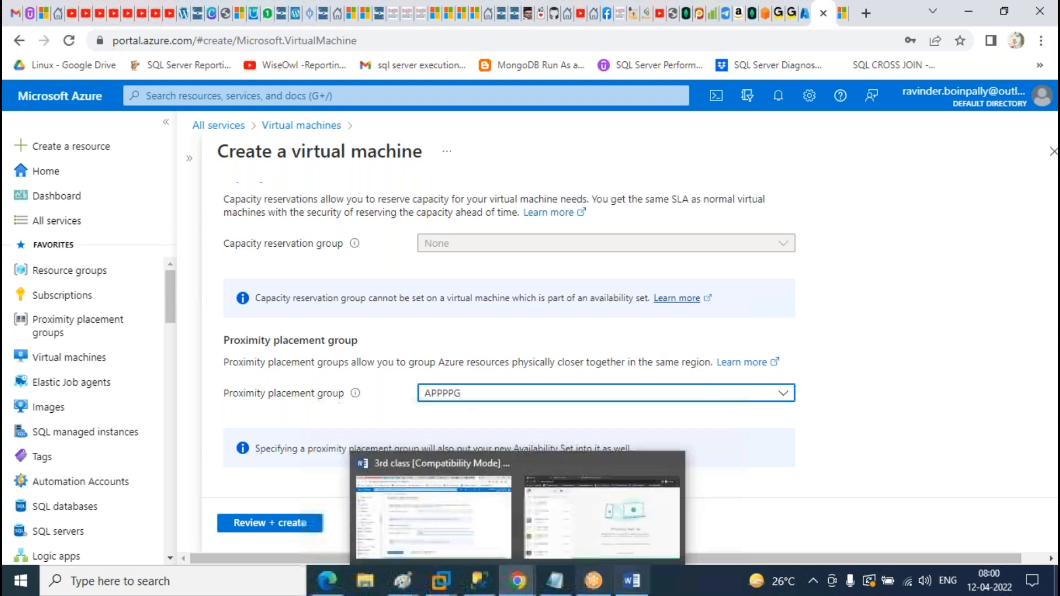
- Switch to the Paint region diagram and handwrite VM and the sizes 6x32, 4x8 and 2x4 beside the outlined groups
mouse_move(402, 591)
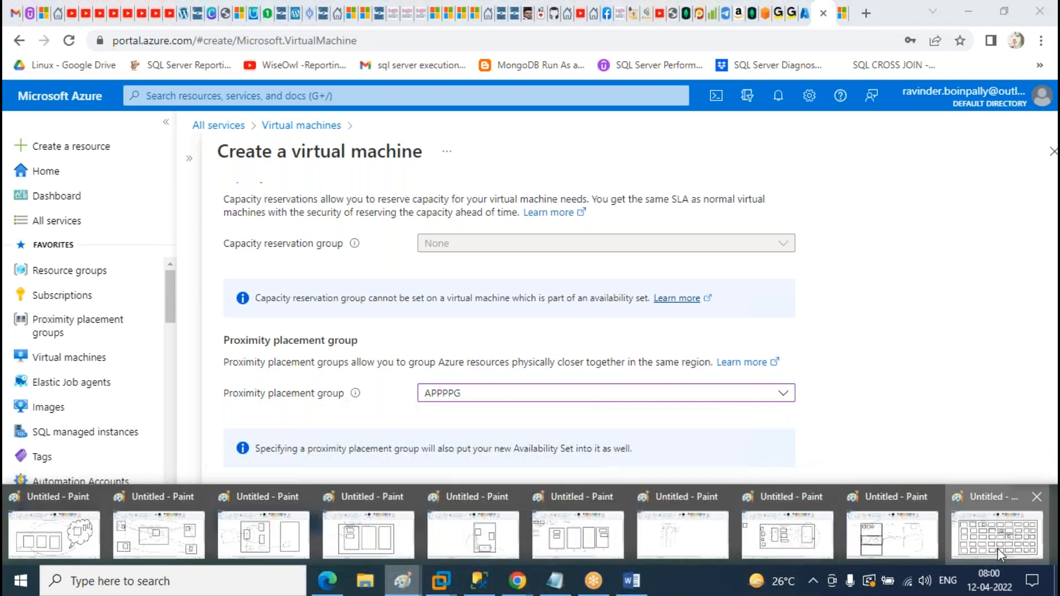
click(998, 548)
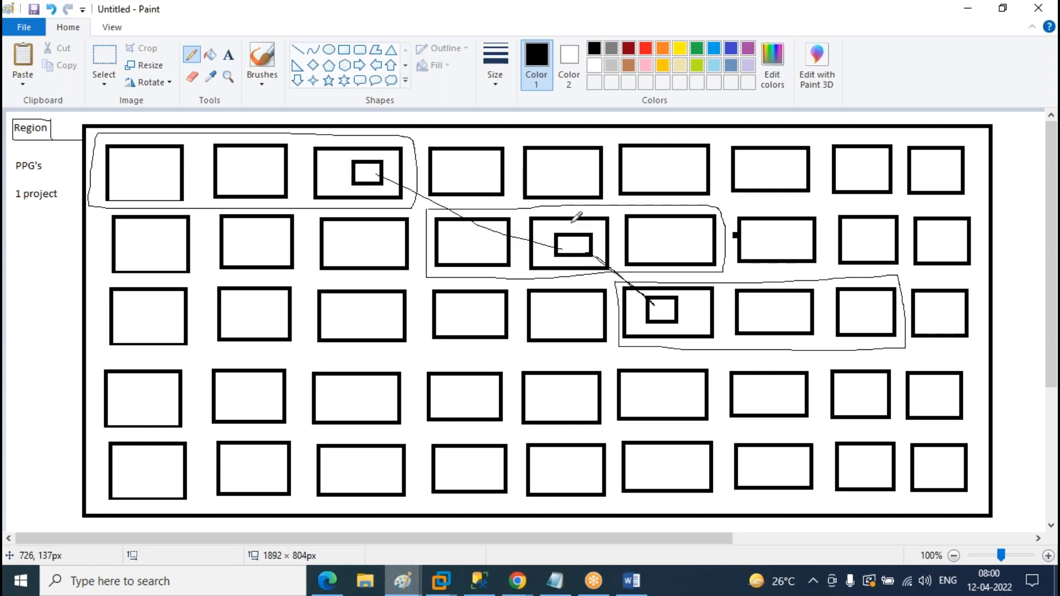
drag(594, 216, 601, 219)
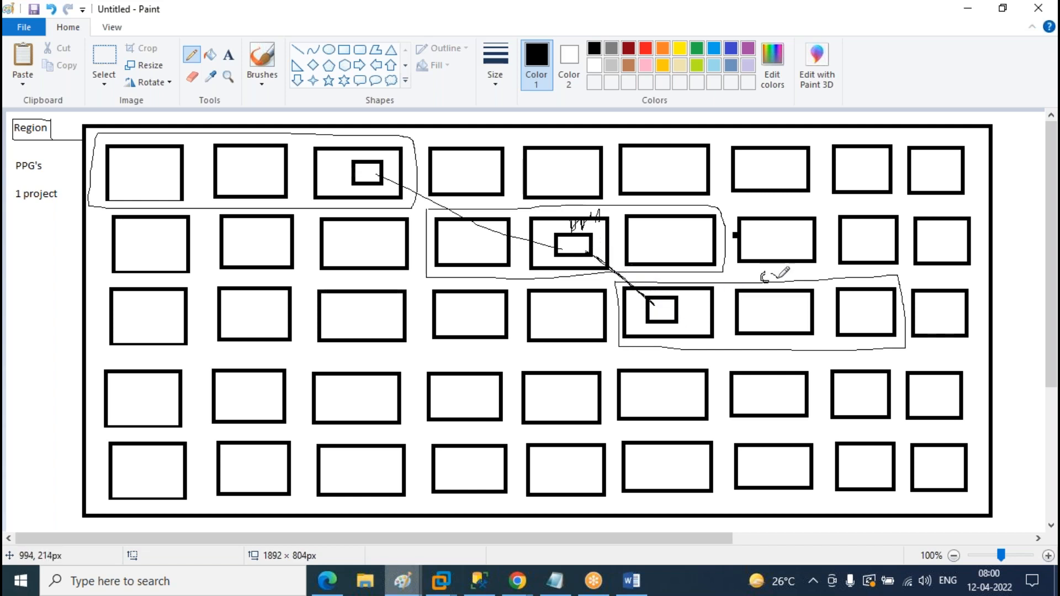
drag(802, 271, 809, 285)
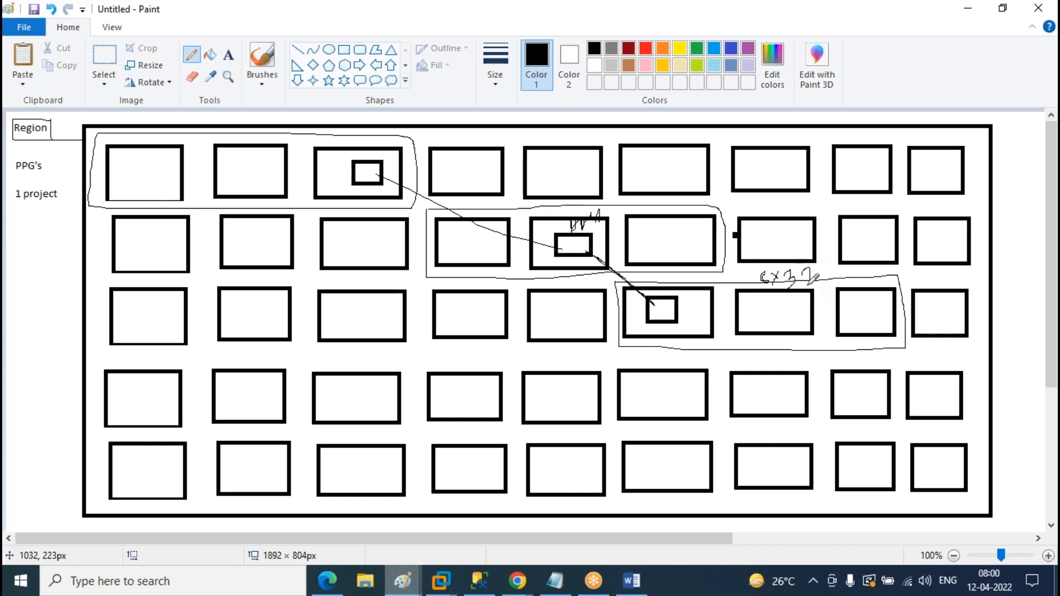
mouse_move(520, 200)
mouse_down()
mouse_move(561, 210)
mouse_move(550, 214)
mouse_move(579, 197)
mouse_up()
mouse_move(287, 117)
mouse_down()
mouse_move(287, 128)
mouse_move(305, 129)
mouse_move(290, 135)
mouse_move(313, 124)
mouse_move(310, 136)
mouse_move(344, 137)
mouse_up()
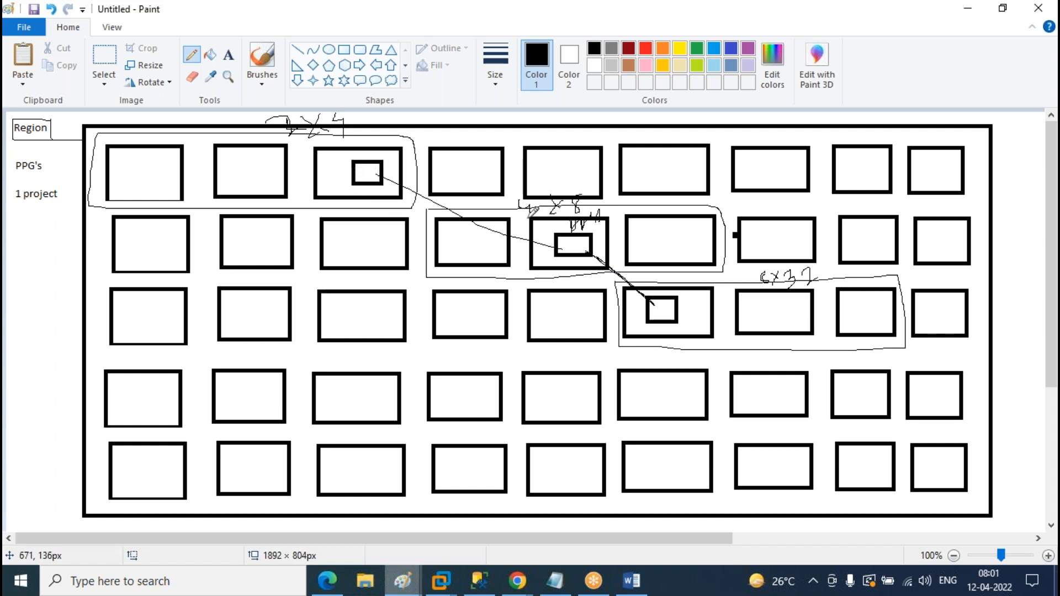
mouse_move(245, 176)
mouse_down()
mouse_move(260, 154)
mouse_move(265, 165)
mouse_move(246, 175)
mouse_up()
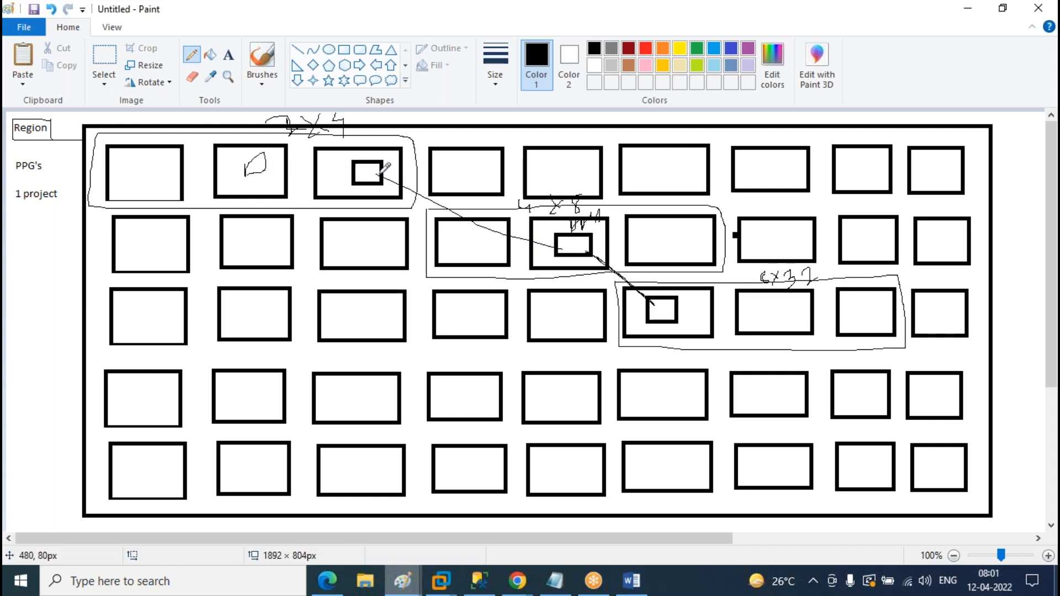
key(ctrl+z)
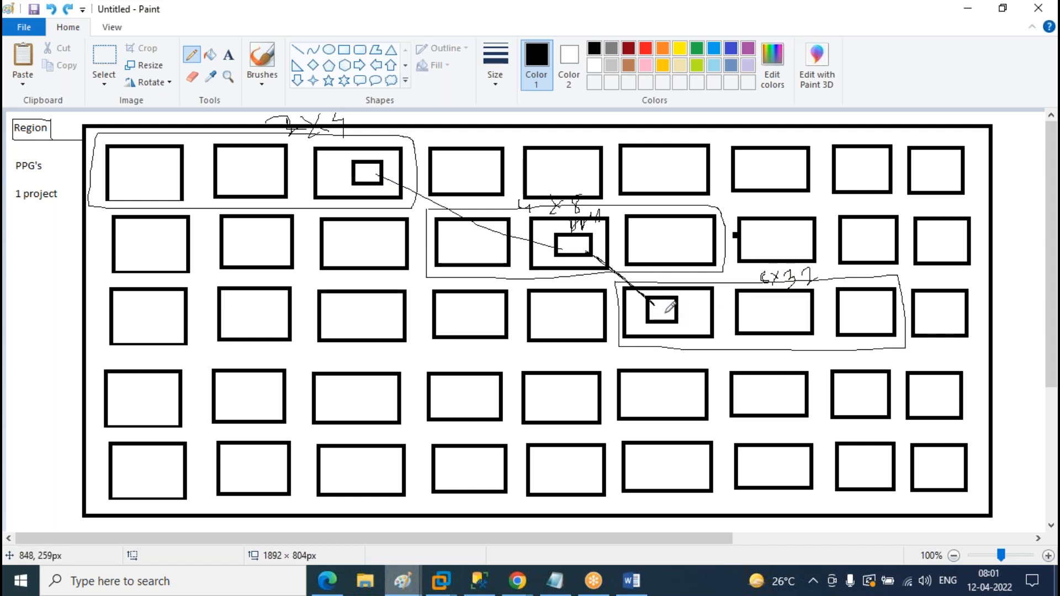
drag(773, 306, 869, 307)
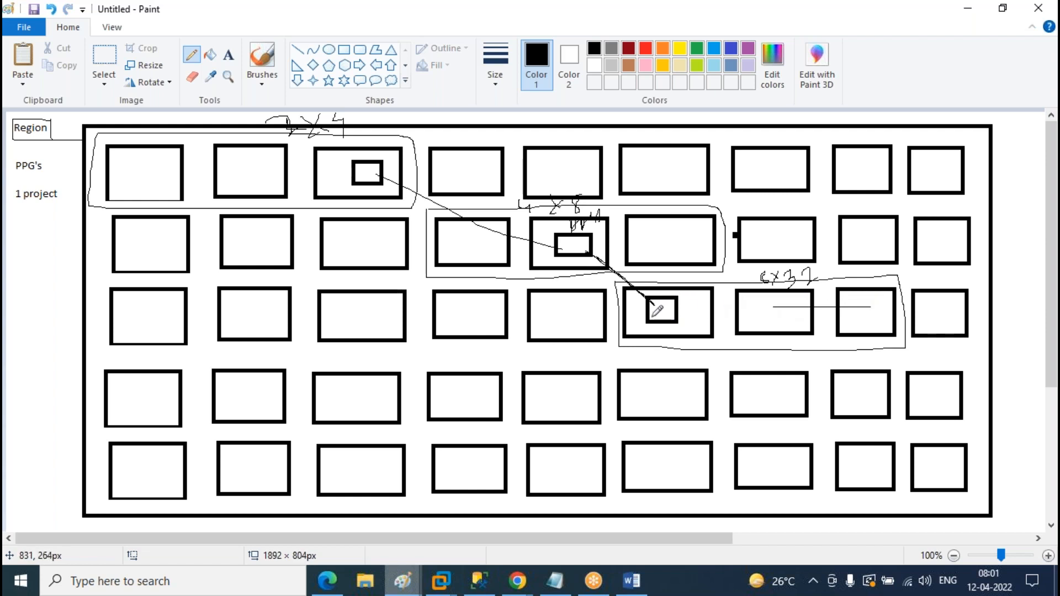
key(ctrl+z)
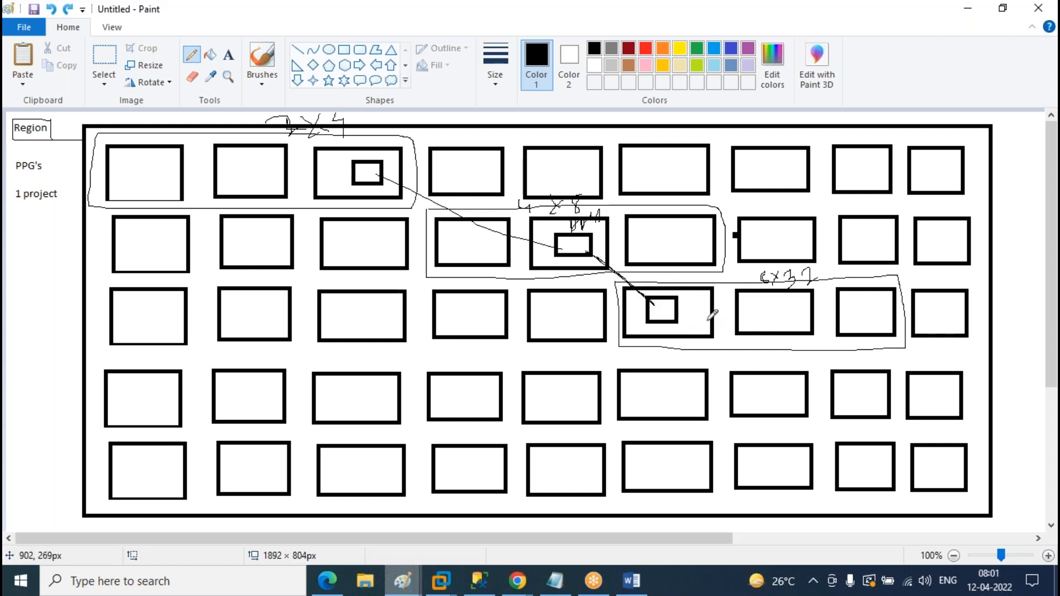
- Draw a freehand curve linking the small boxes of the three outlined groups, and return to the Azure portal
mouse_move(650, 310)
mouse_down()
mouse_move(612, 323)
mouse_move(570, 258)
mouse_move(461, 253)
mouse_move(400, 209)
mouse_move(385, 177)
mouse_up()
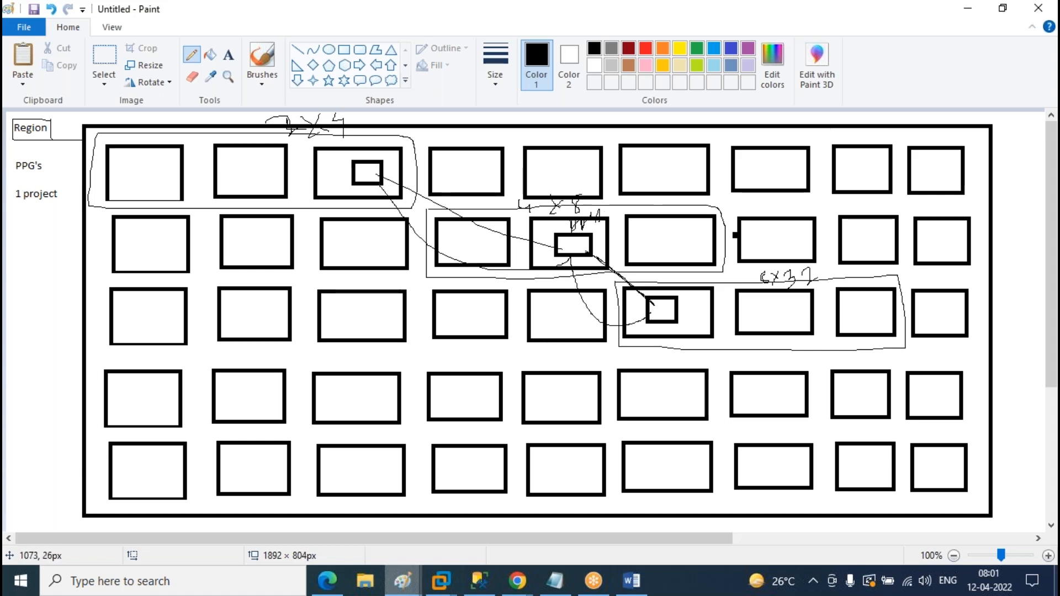
click(985, 9)
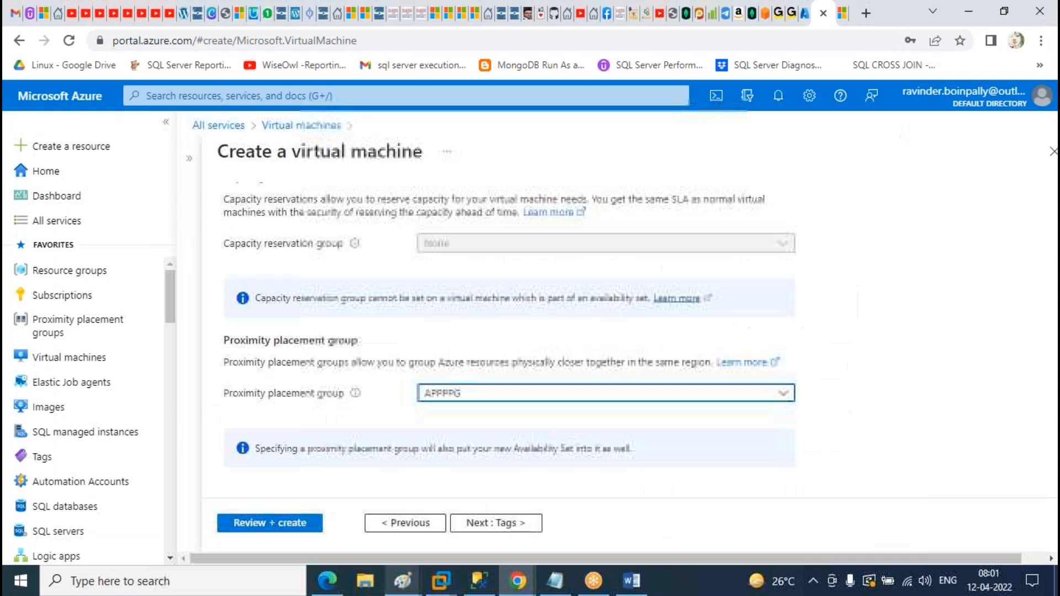
- Validate the virtual machine's configuration, look through its summary and start the deployment
scroll(804, 356, up, 15)
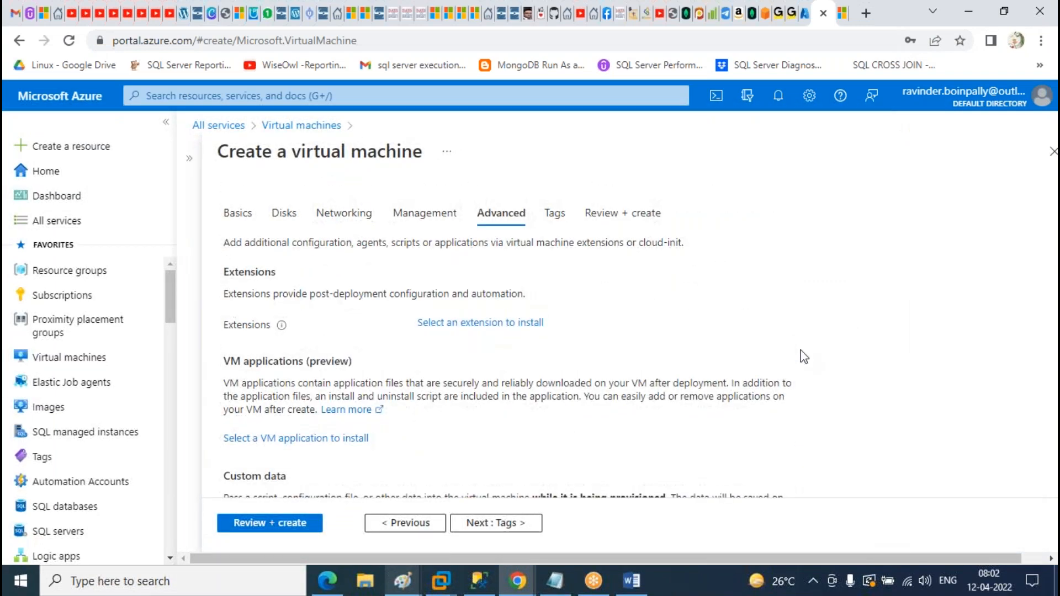
scroll(710, 308, down, 12)
scroll(710, 317, up, 12)
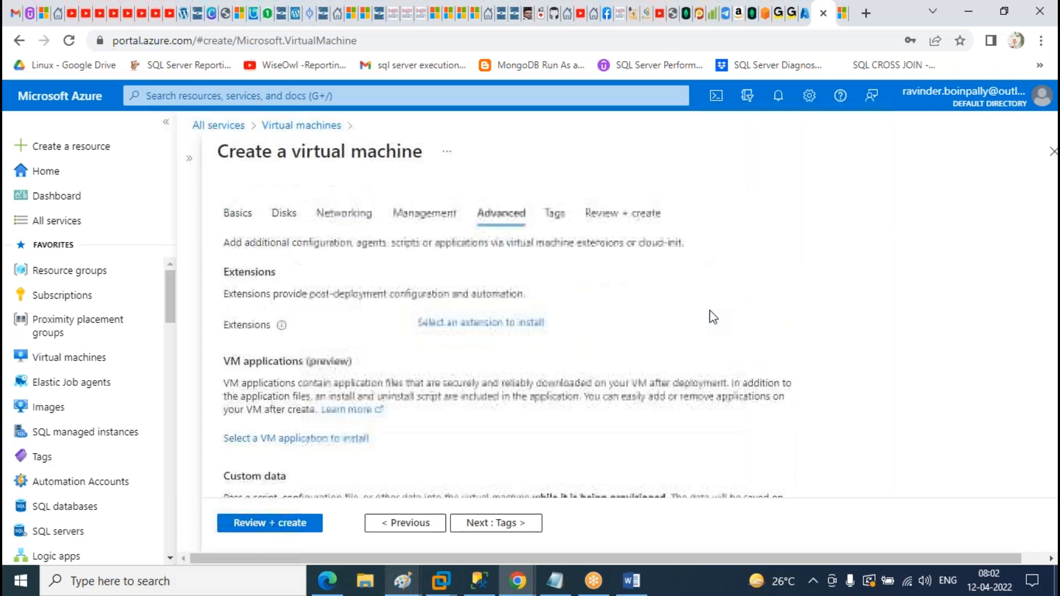
click(623, 212)
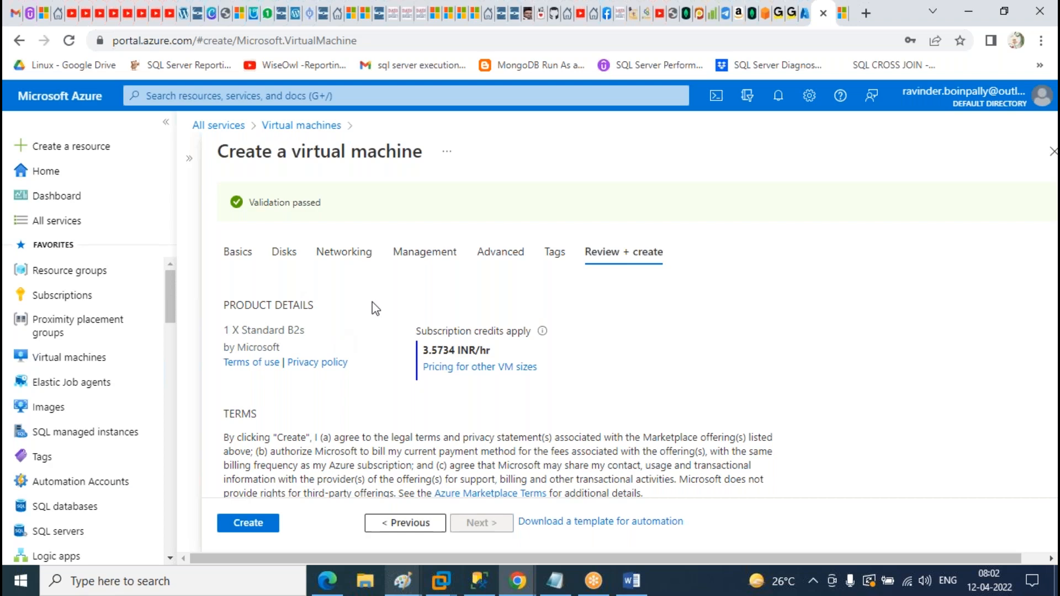
scroll(372, 305, down, 10)
scroll(415, 279, down, 2)
scroll(431, 293, up, 12)
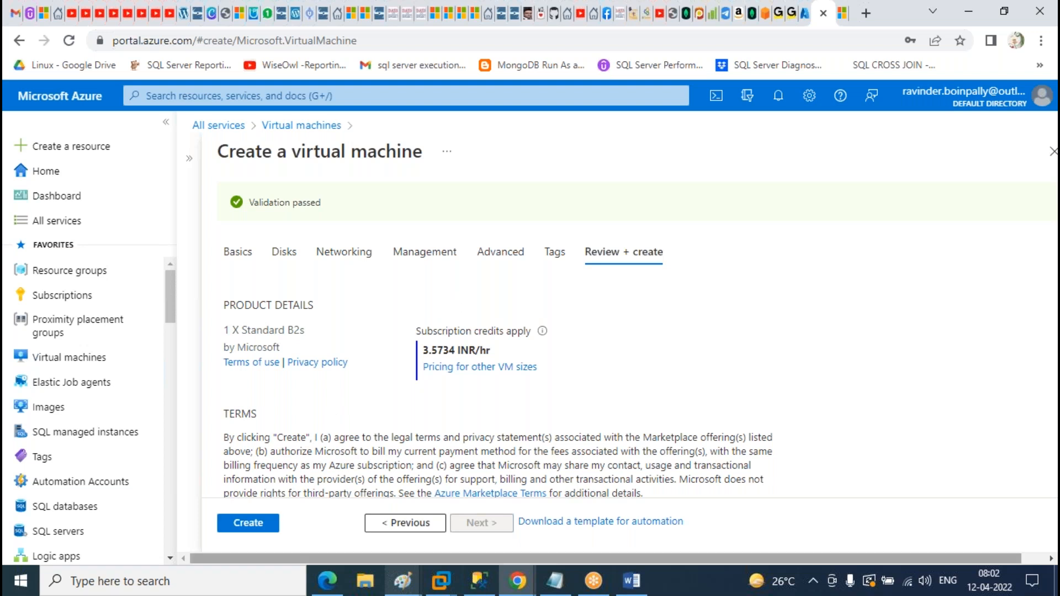
click(248, 522)
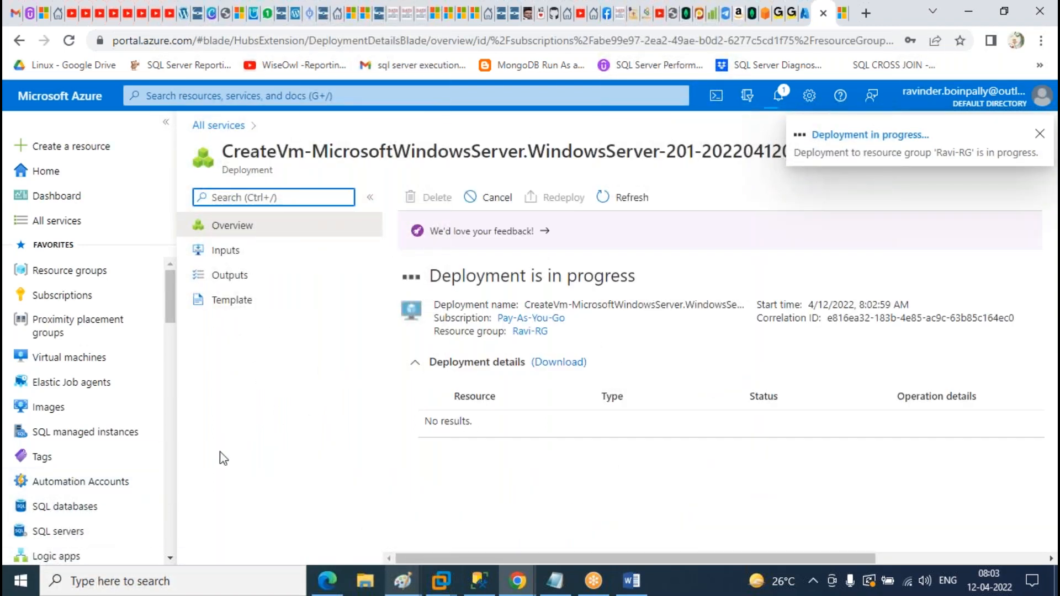
- Open the list of virtual machines and check the running deployment in the notifications
click(96, 366)
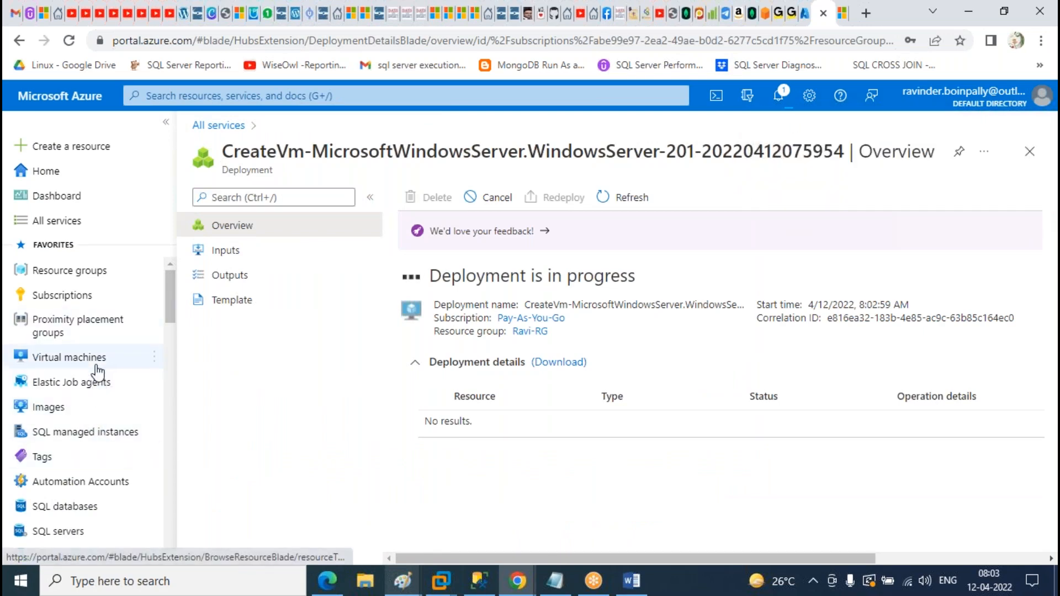
click(779, 105)
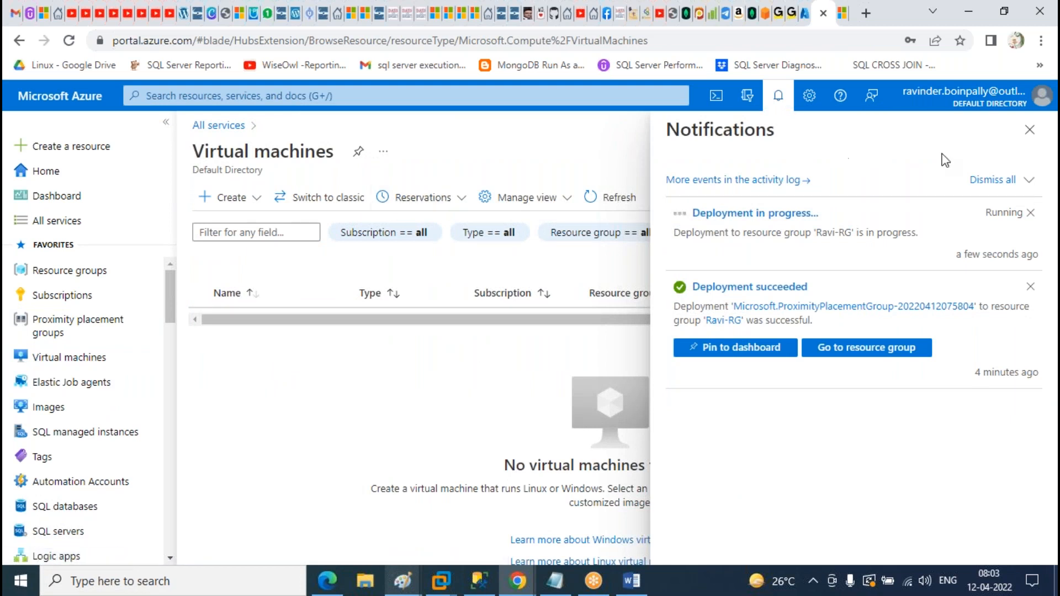
click(1029, 130)
- Start a new Azure virtual machine in resource group Ravi-RG and name it SQLVM02
click(230, 197)
click(243, 218)
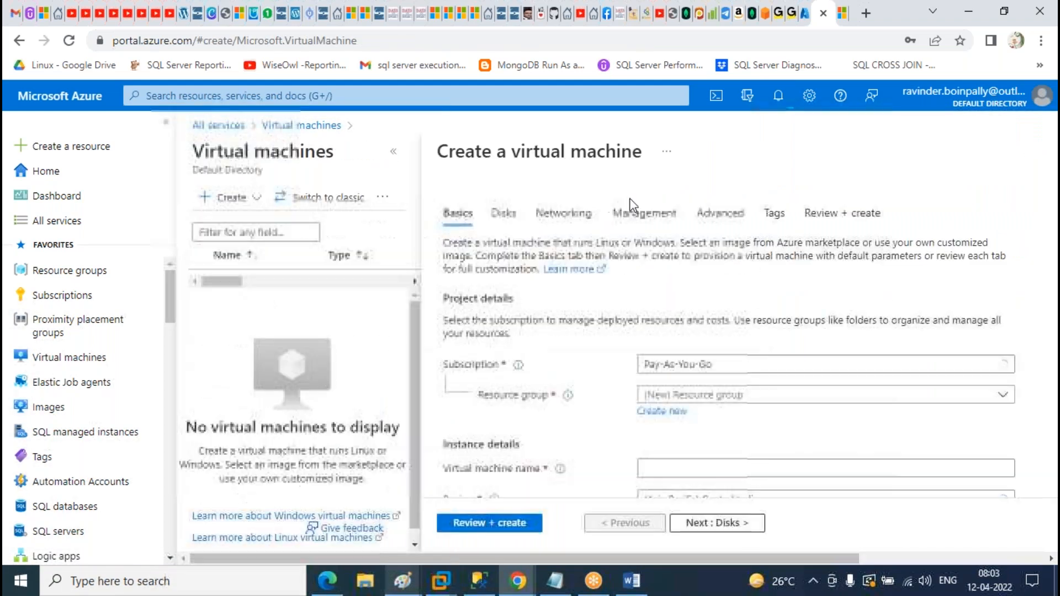
click(393, 151)
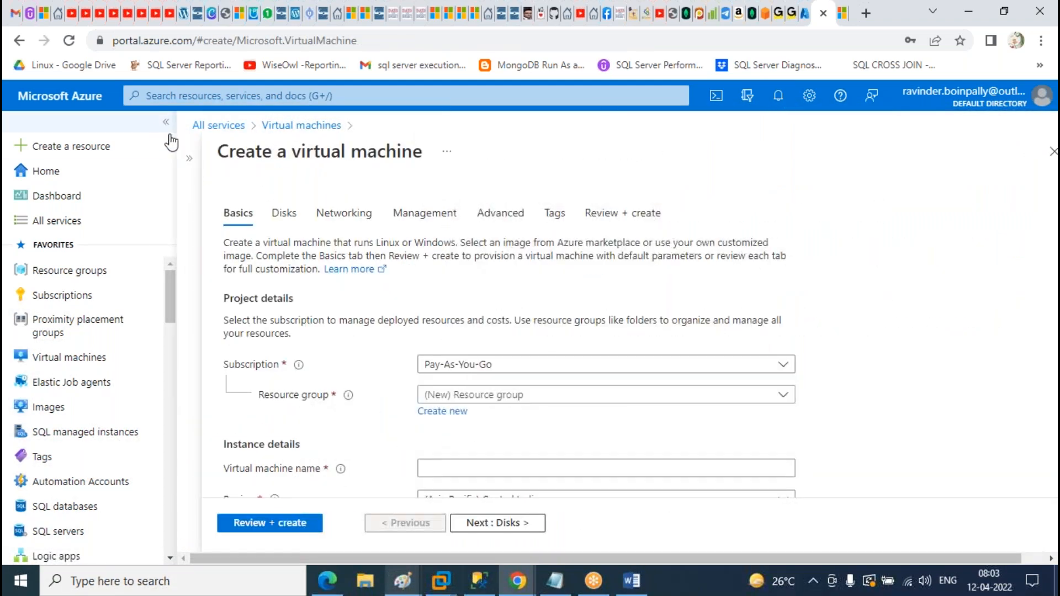
click(165, 122)
scroll(701, 259, down, 3)
click(358, 238)
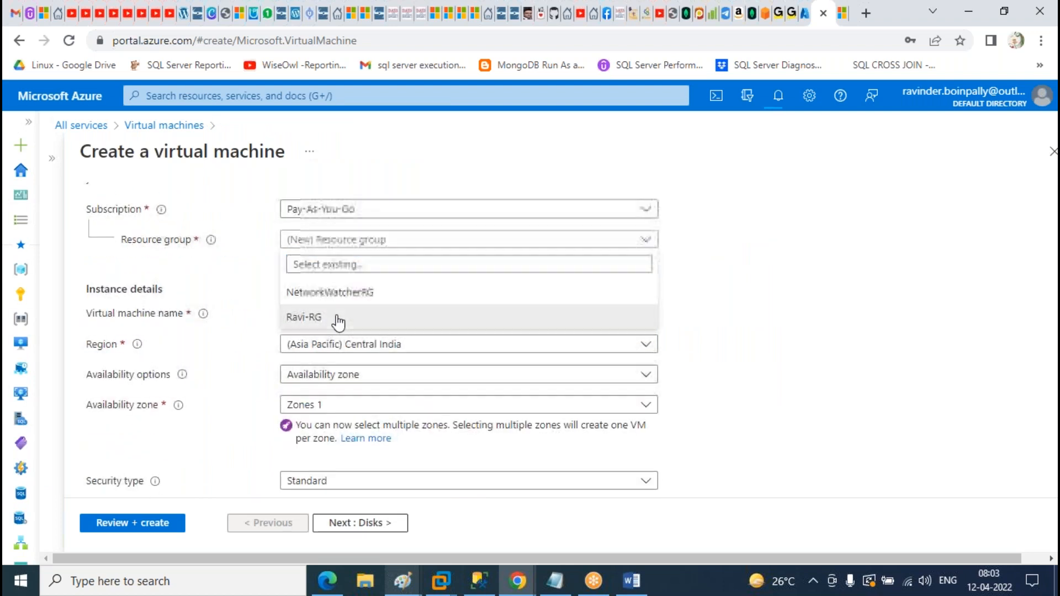
click(338, 315)
click(364, 313)
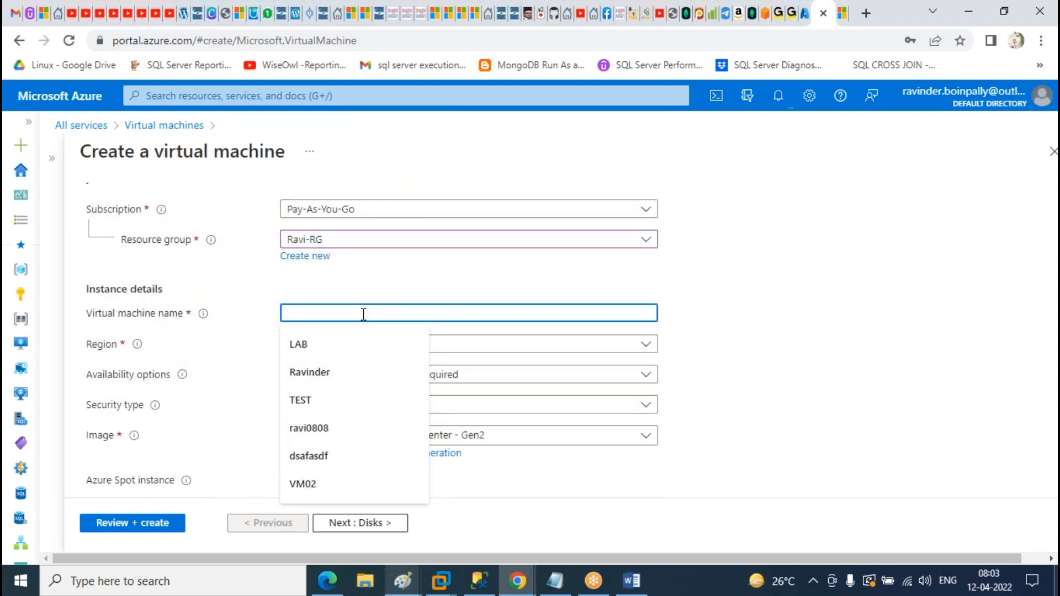
text(SQLVM02)
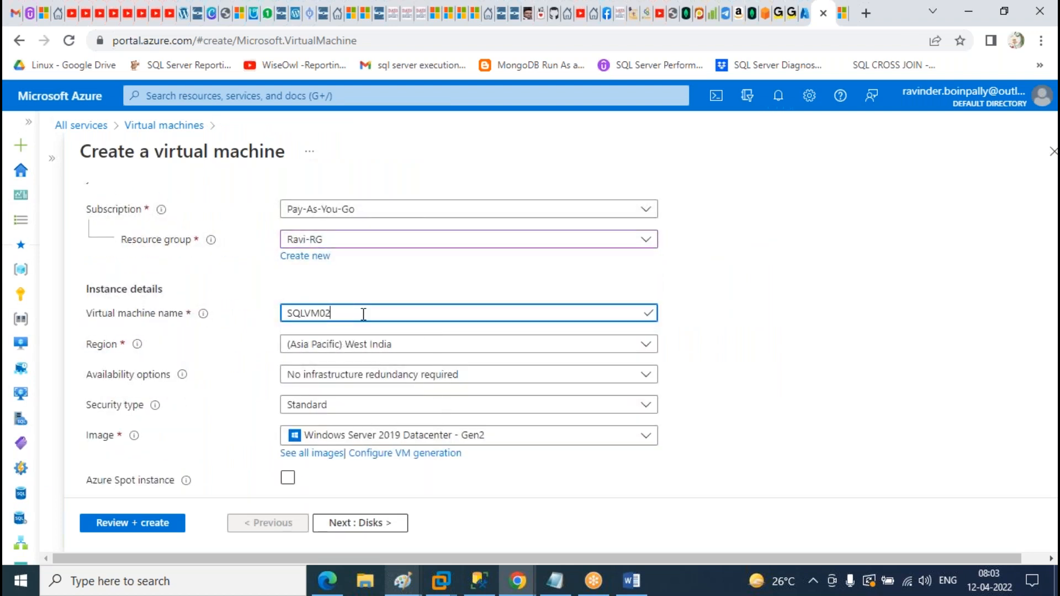
- Set the region of the new virtual machine to (US) East US
click(407, 347)
scroll(407, 346, up, 3)
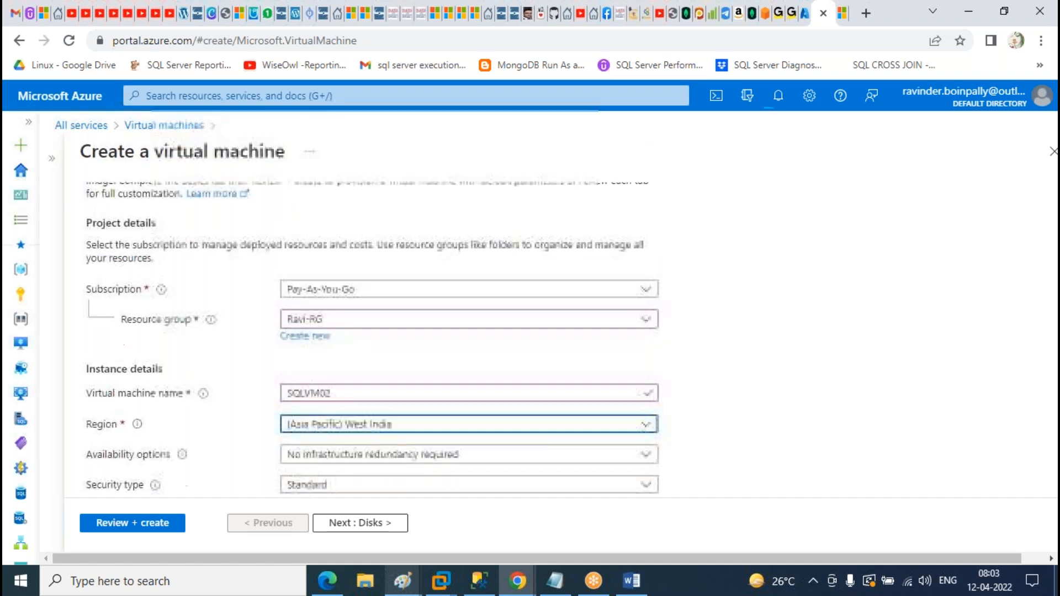
scroll(407, 347, down, 3)
click(407, 344)
scroll(414, 243, up, 5)
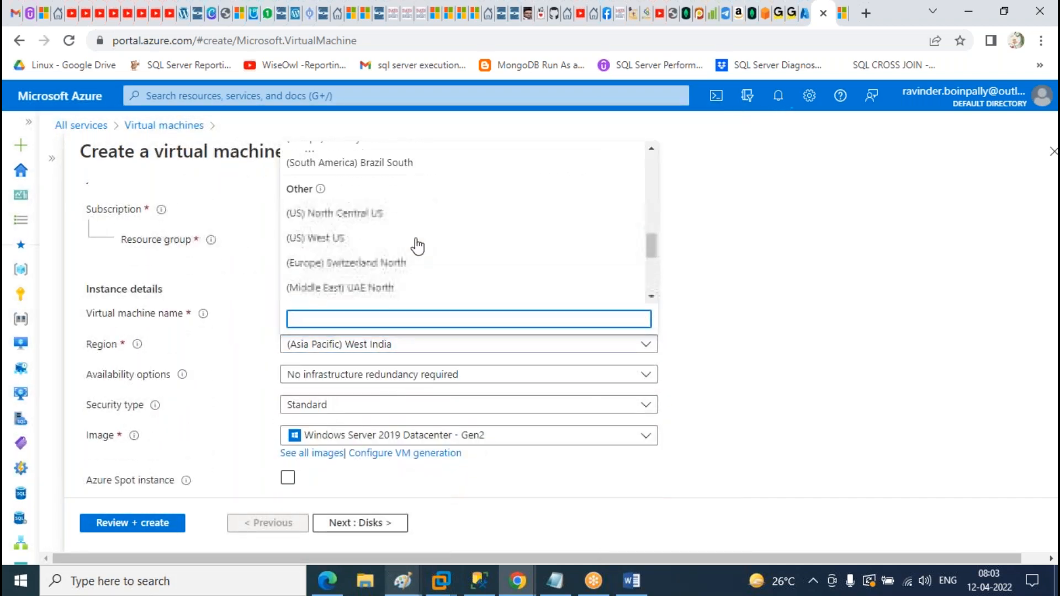
scroll(418, 249, up, 3)
click(348, 179)
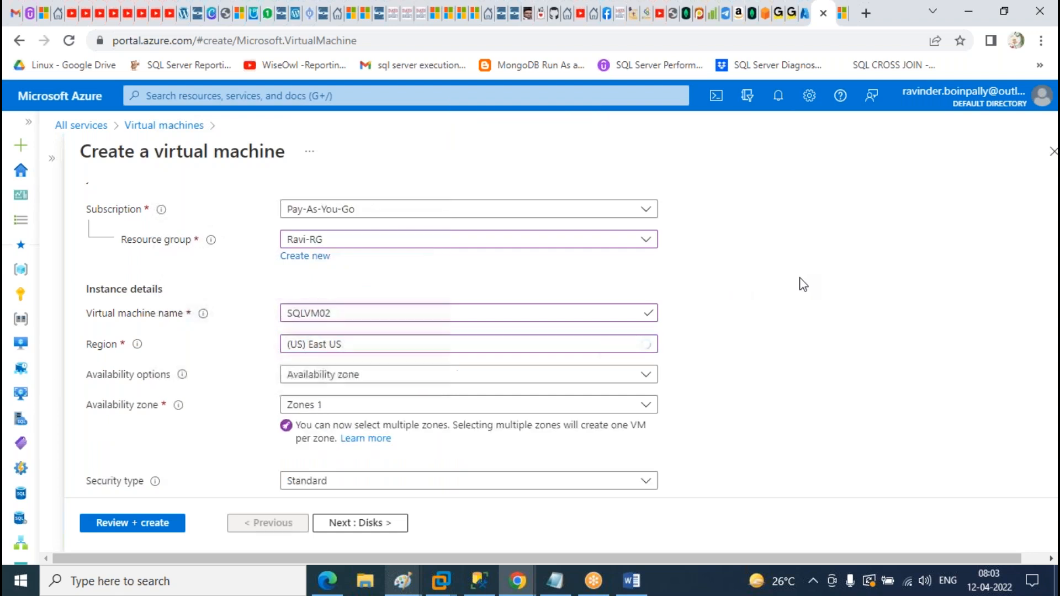
- Choose Availability set as the availability option and assign the existing set AVVMSET
click(359, 378)
click(353, 374)
scroll(815, 310, down, 1)
click(364, 327)
click(317, 349)
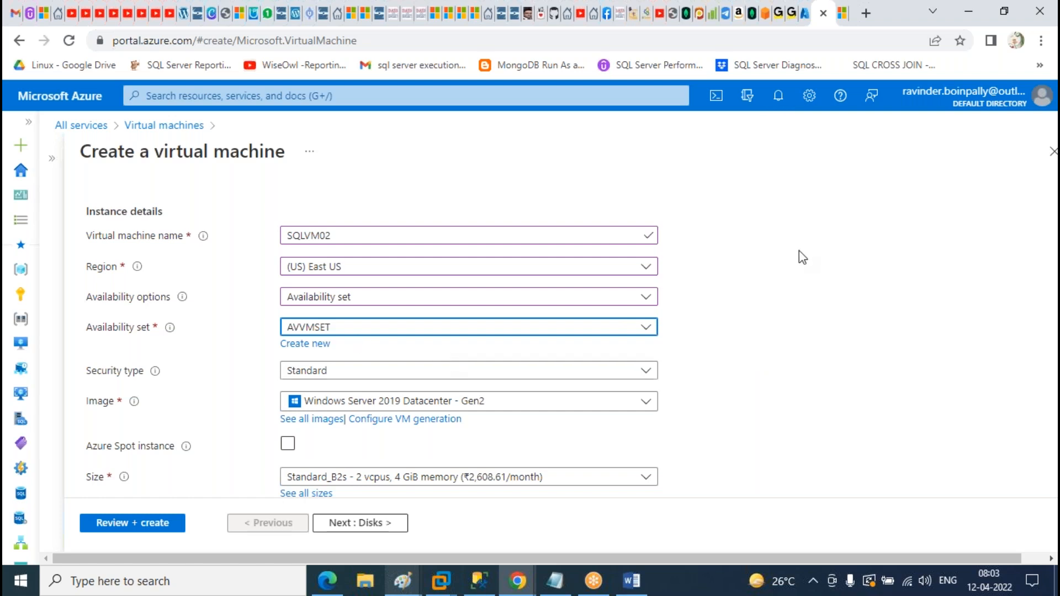
- Fill in the administrator account's username and password, and confirm the password
scroll(801, 250, down, 1)
scroll(781, 293, down, 3)
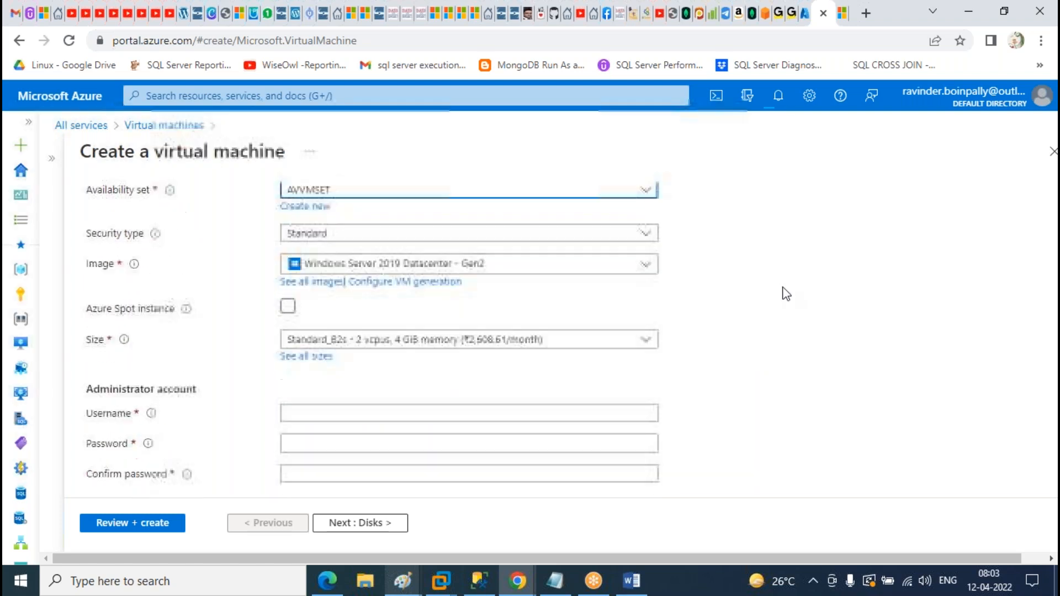
click(364, 240)
text(Ravi)
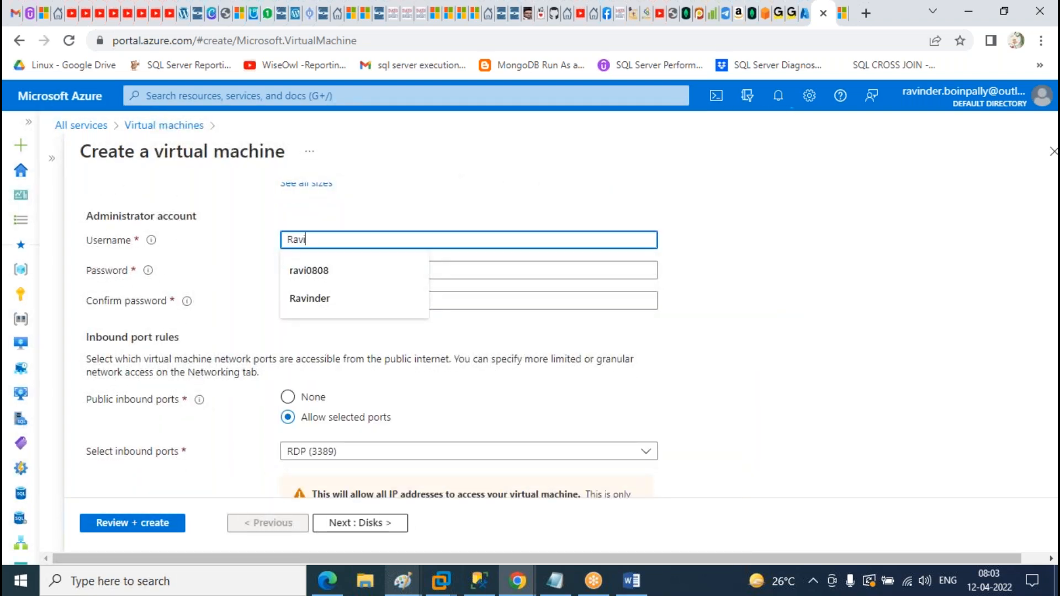
text(nder)
key(Tab)
text(•••)
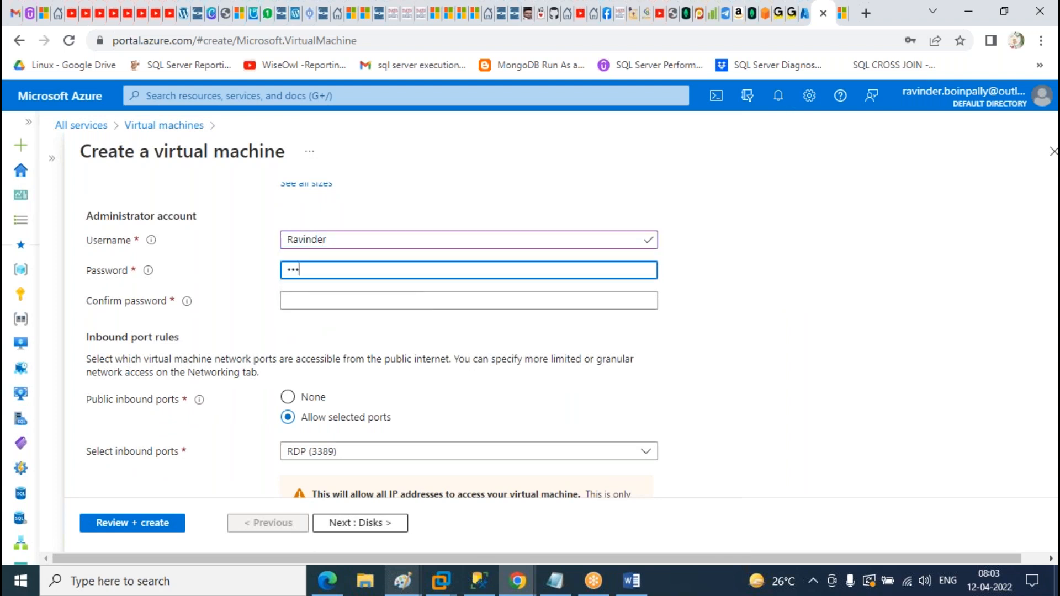
text(•••••)
key(Tab)
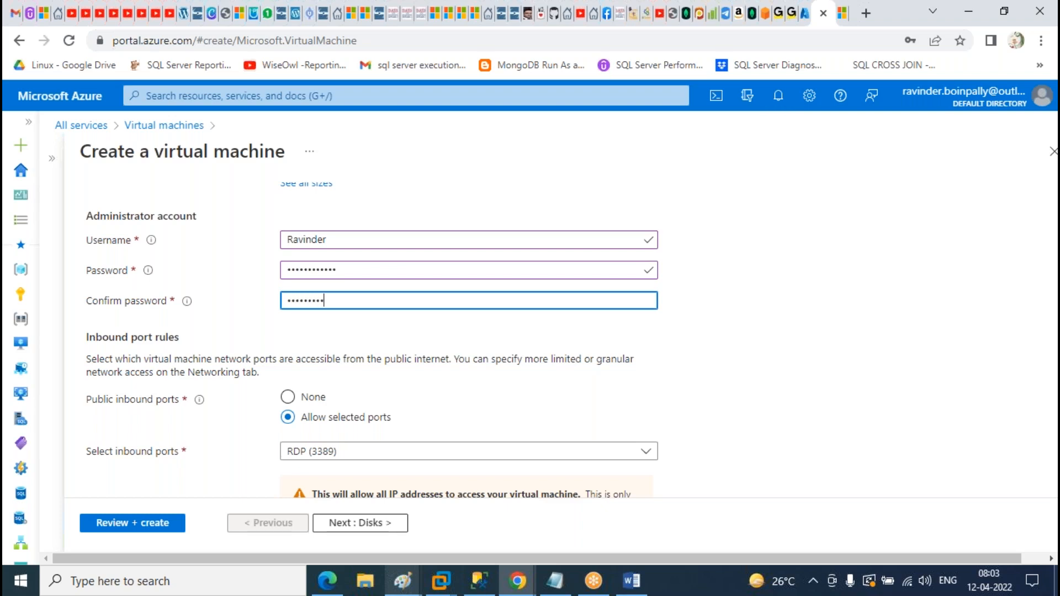
- Enable boot diagnostics with a custom storage account in the management settings and view the patch orchestration options
scroll(338, 319, down, 4)
scroll(309, 287, up, 15)
click(273, 217)
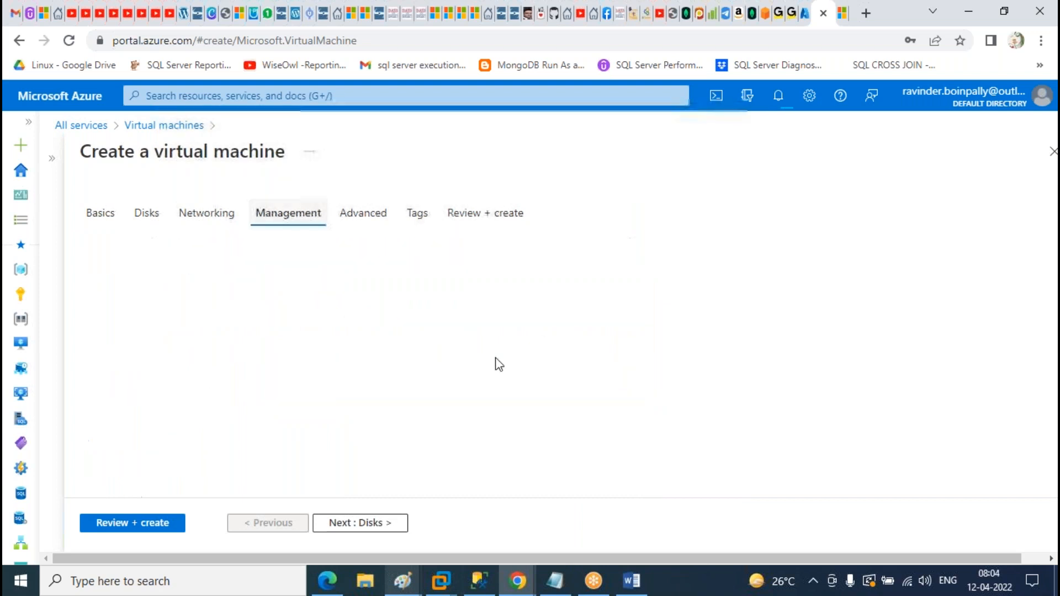
click(288, 429)
scroll(549, 342, down, 8)
click(525, 440)
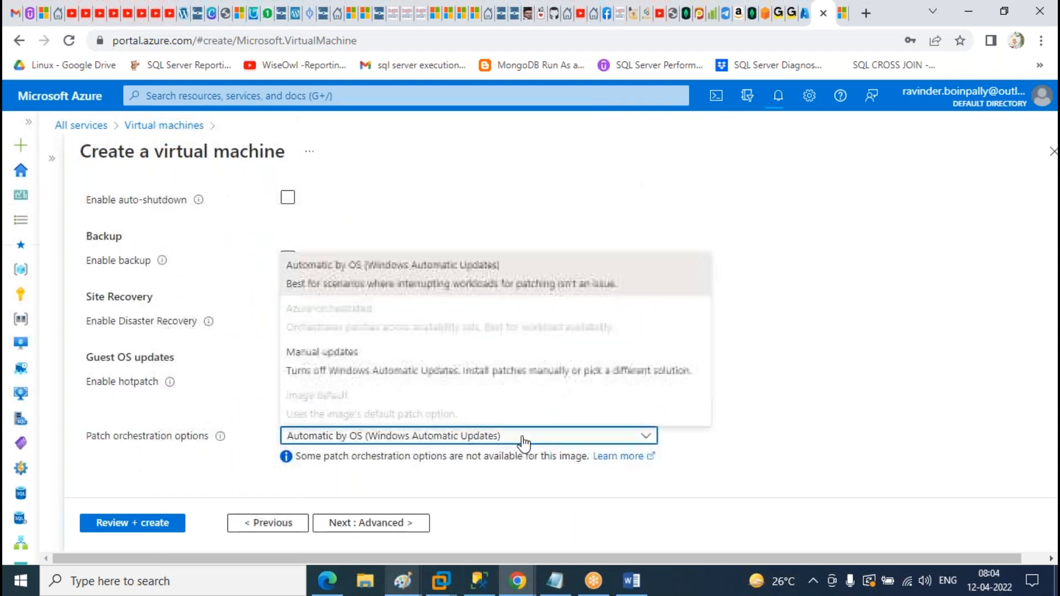
click(607, 223)
scroll(604, 224, up, 10)
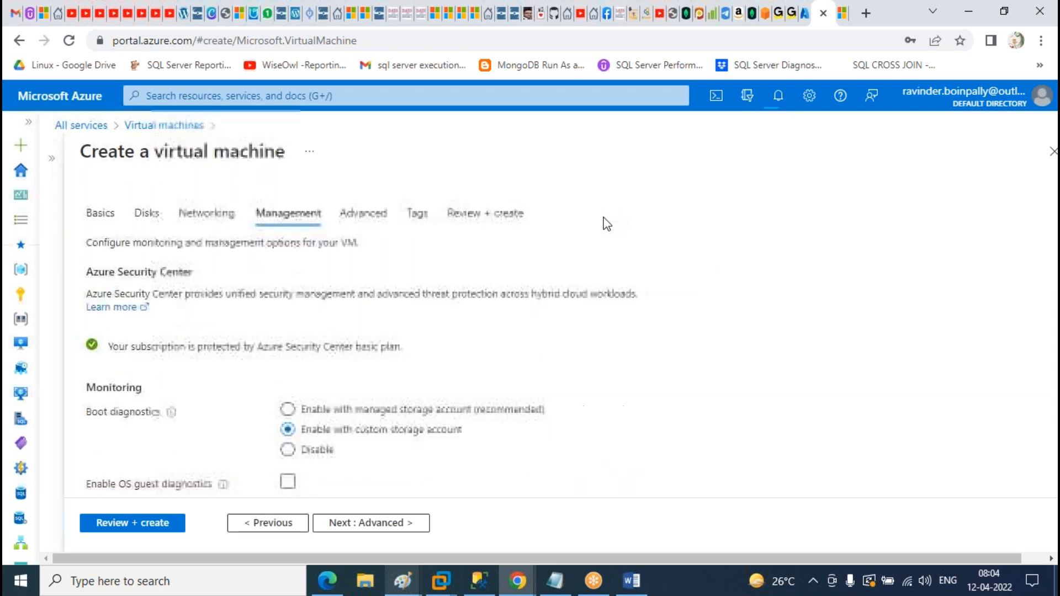
- Go back from the final review to the advanced settings and check the proximity placement group and the note about the availability set
click(512, 216)
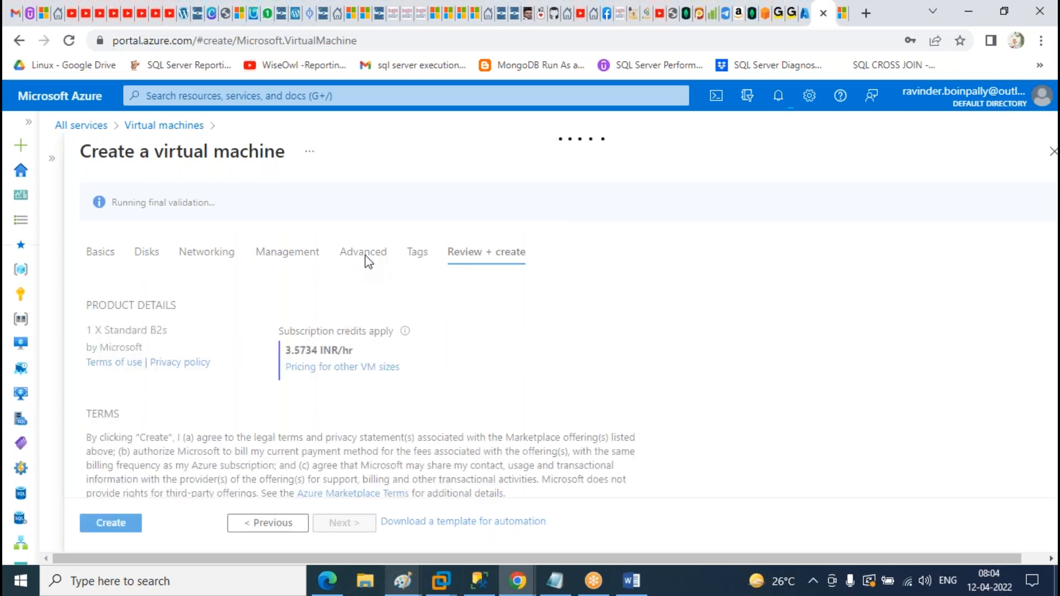
click(253, 523)
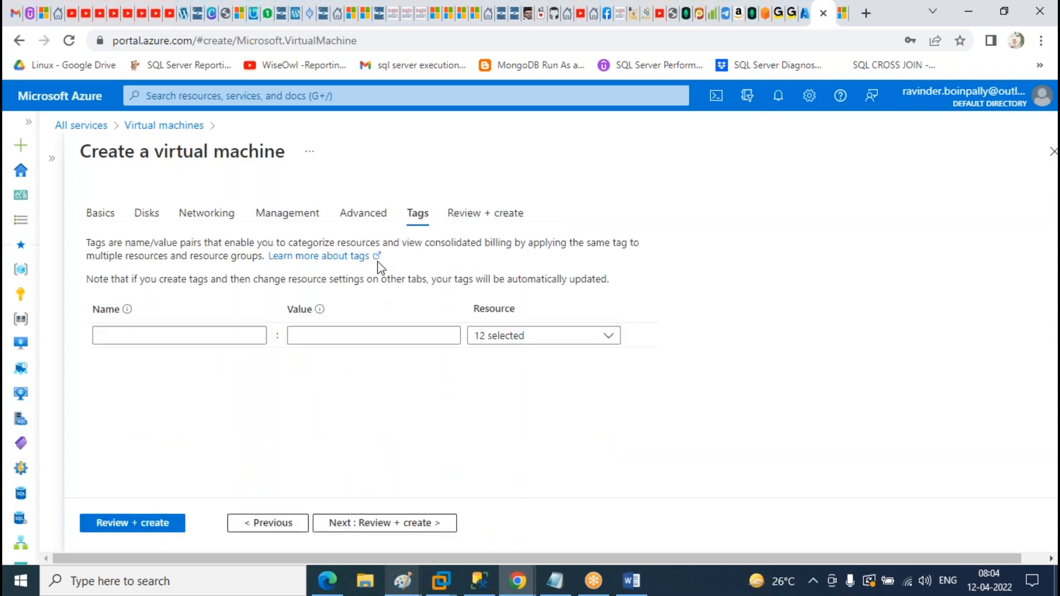
click(365, 215)
scroll(669, 338, down, 10)
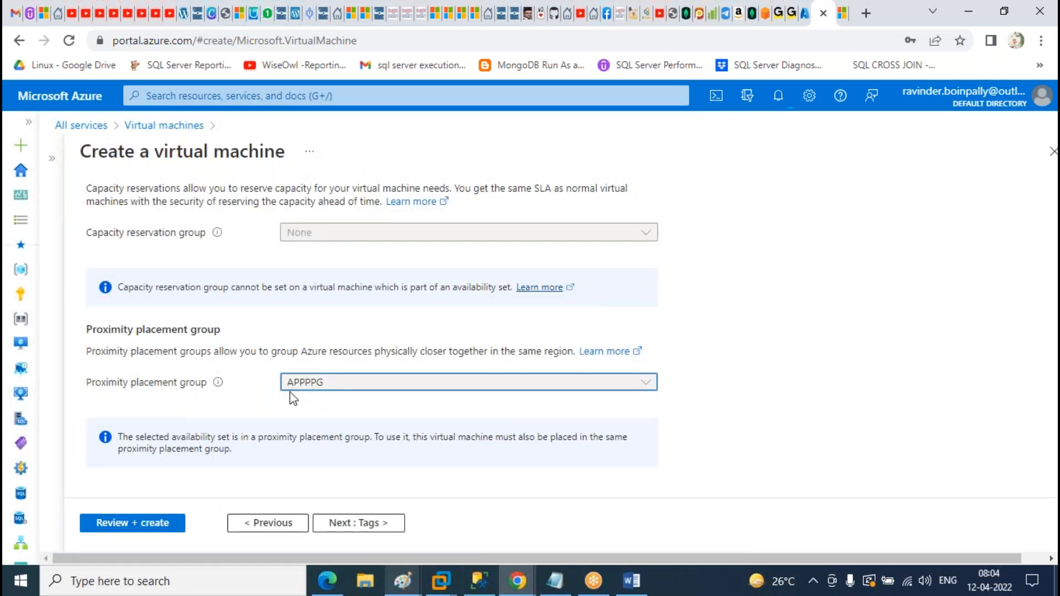
scroll(345, 406, up, 5)
scroll(332, 431, down, 5)
triple_click(192, 452)
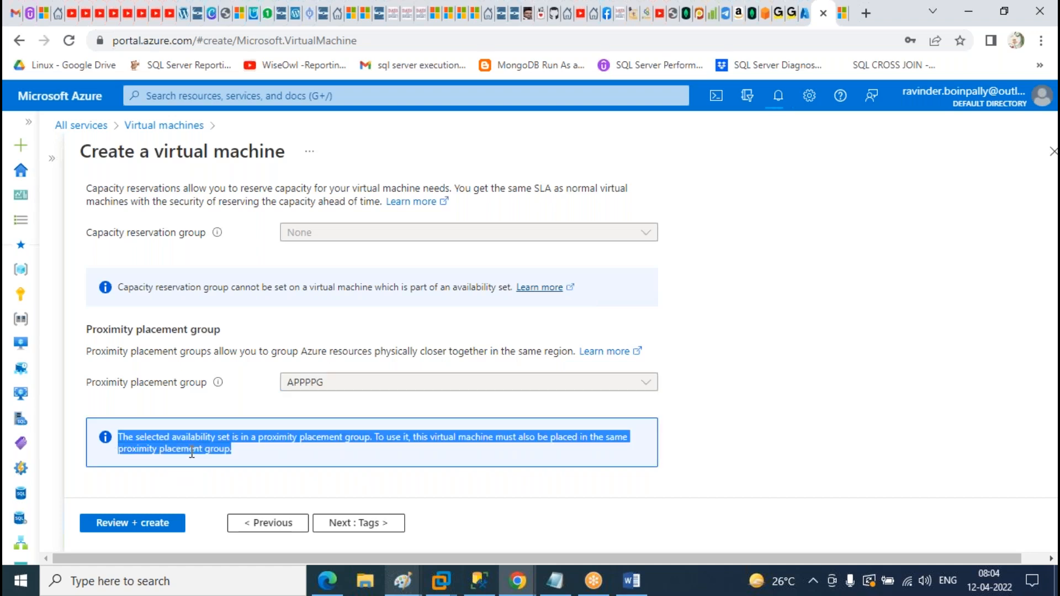
scroll(776, 373, up, 5)
scroll(776, 373, down, 5)
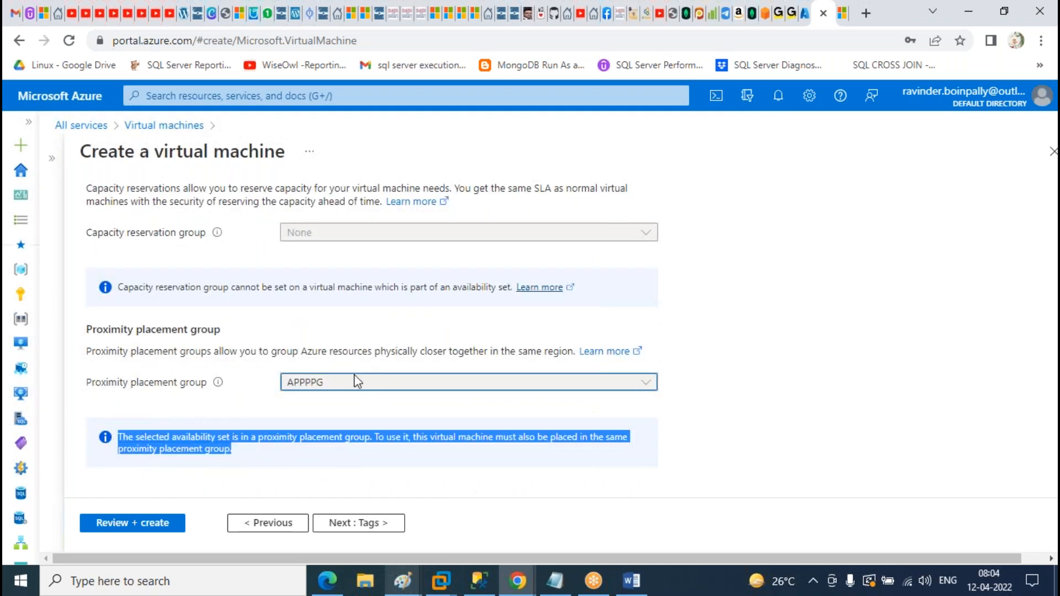
scroll(777, 362, up, 10)
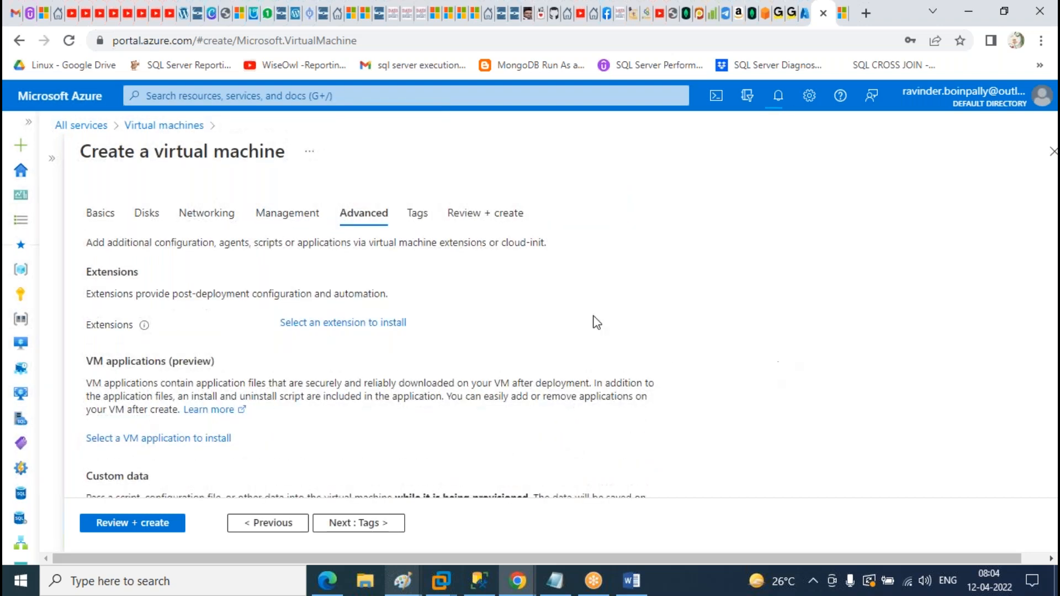
- Validate the virtual machine's configuration, start its deployment and check the deployment notifications
click(467, 213)
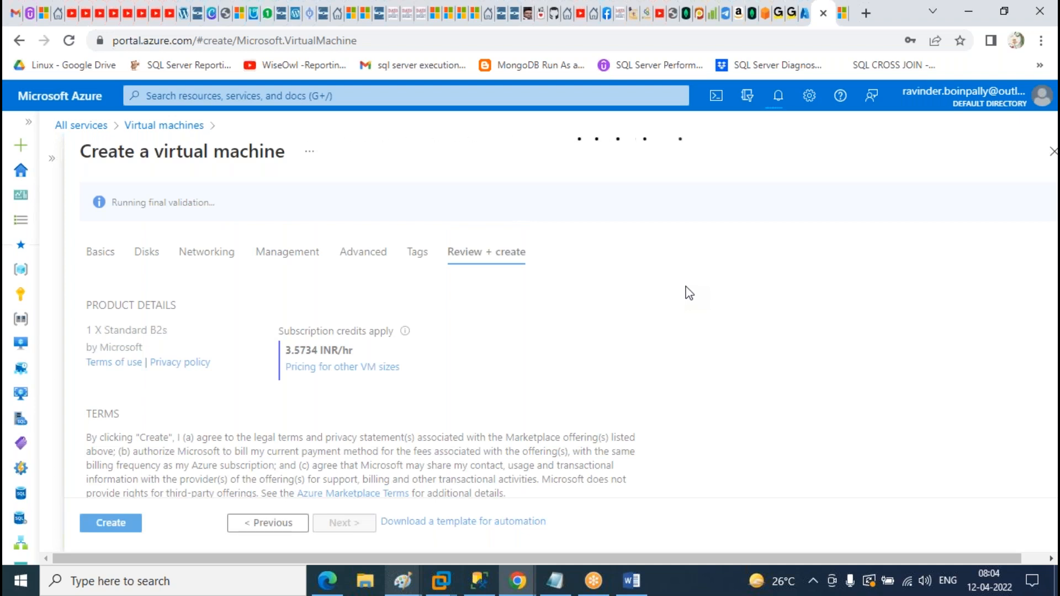
click(117, 524)
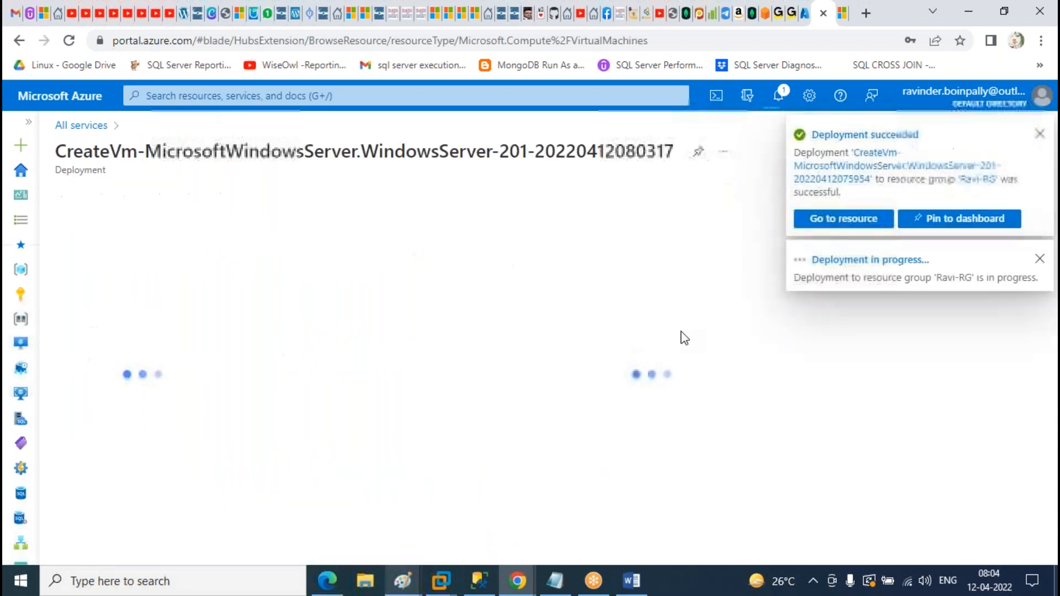
click(775, 105)
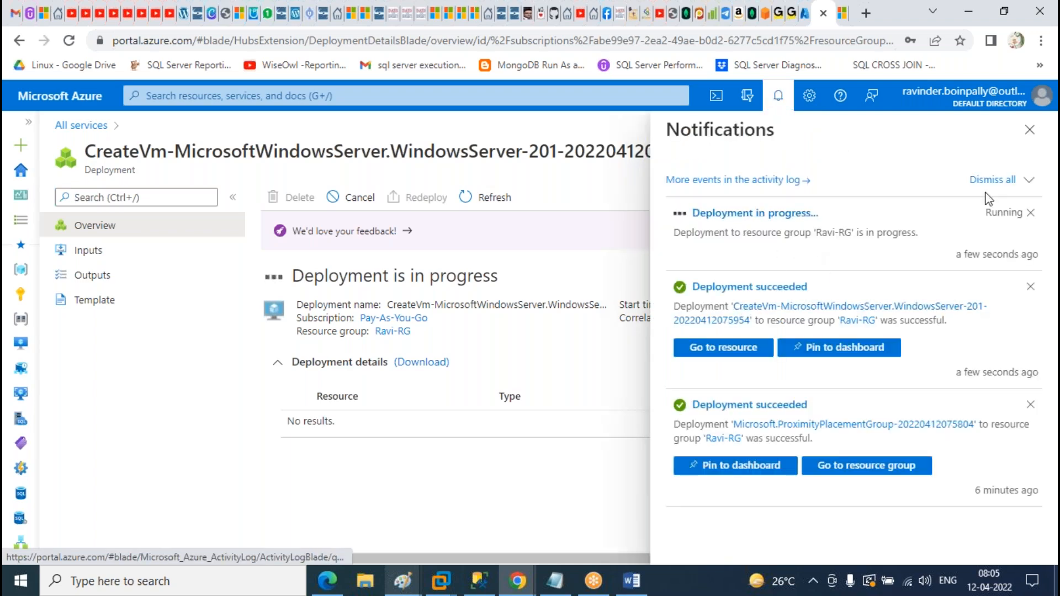
click(1030, 130)
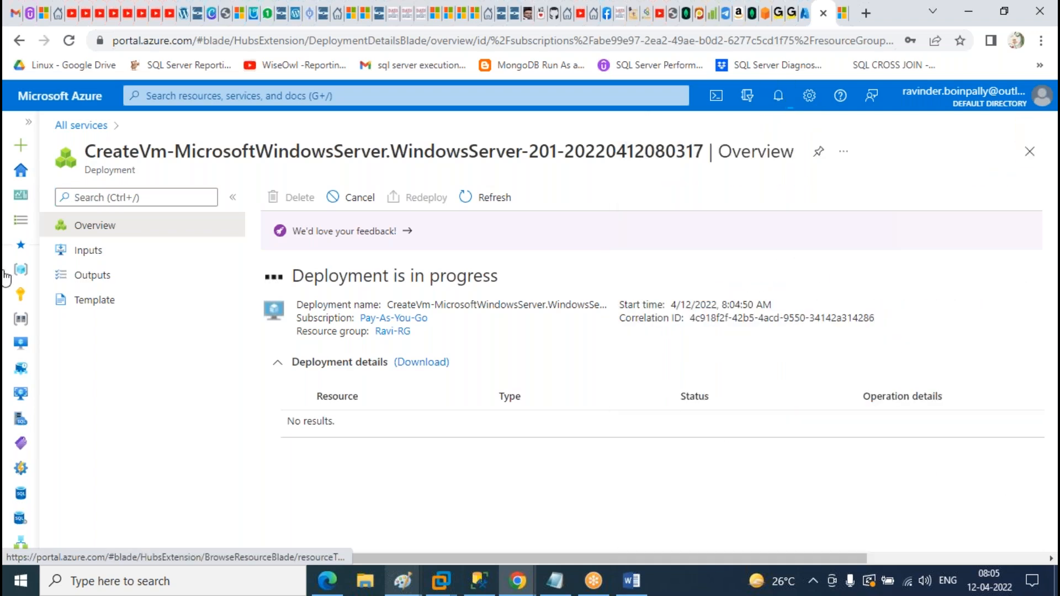
- Open SQLVM01 from the list of virtual machines and examine its properties, including the private IP address
click(27, 128)
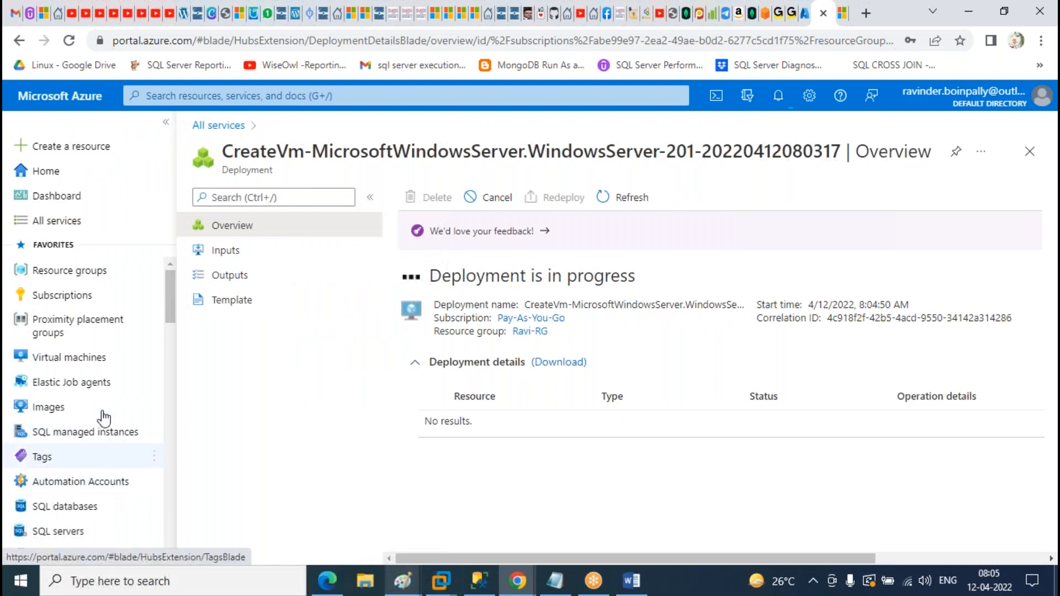
click(100, 360)
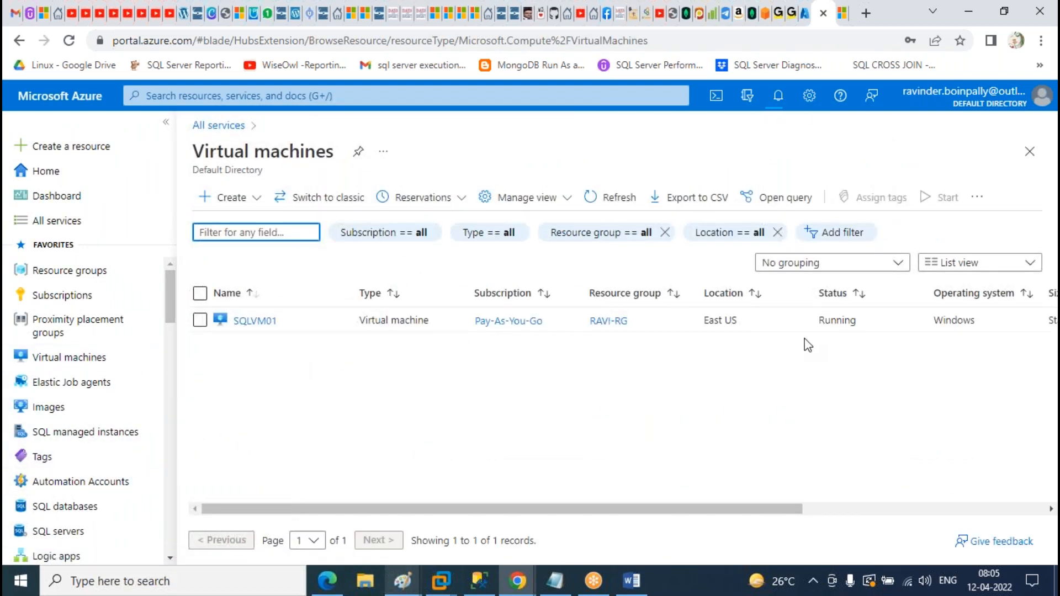
click(274, 322)
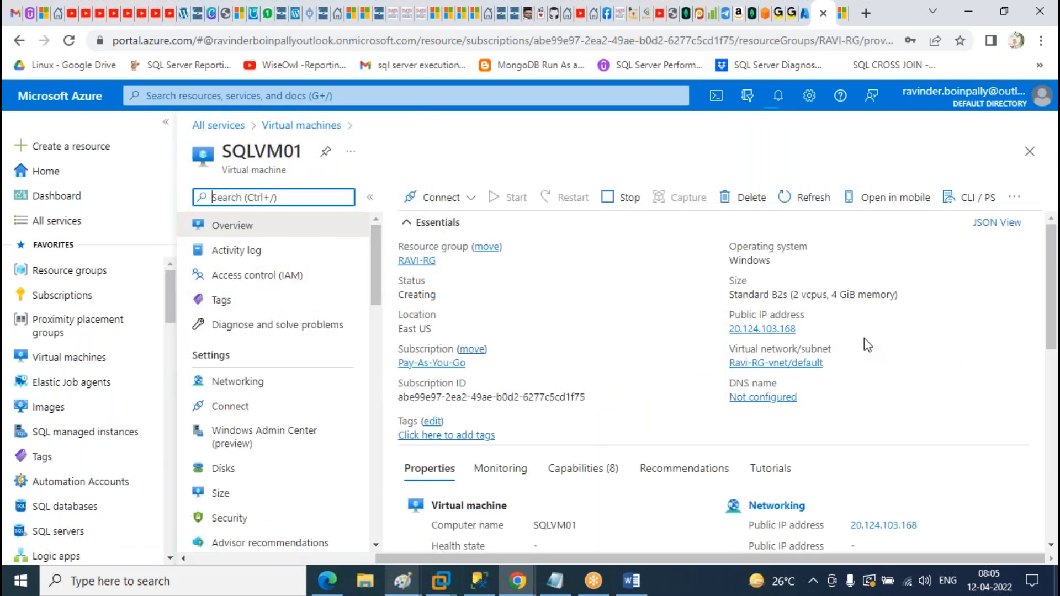
scroll(863, 337, down, 3)
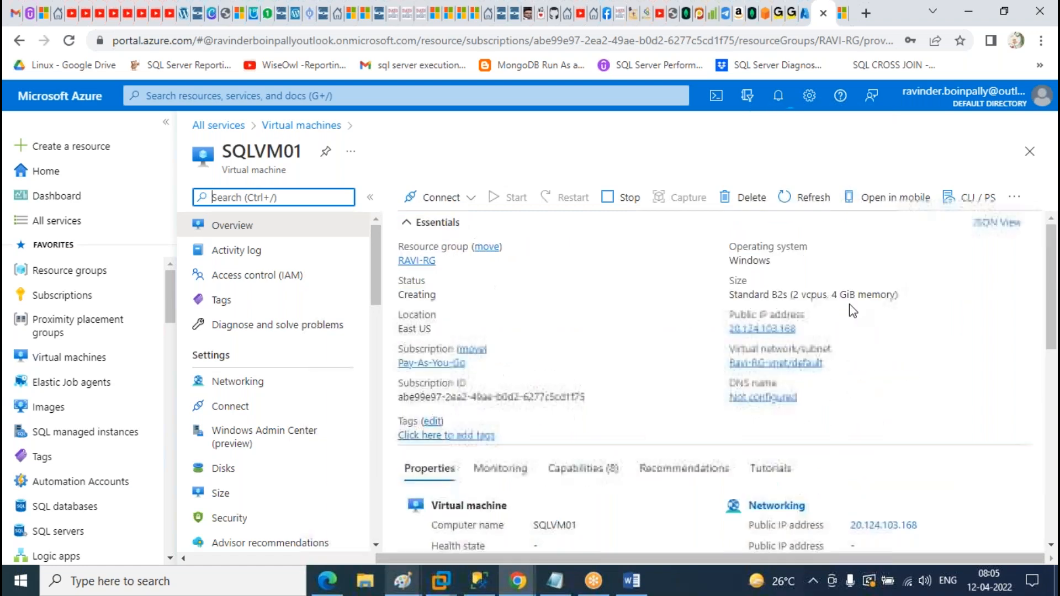
scroll(887, 454, down, 4)
scroll(887, 453, up, 4)
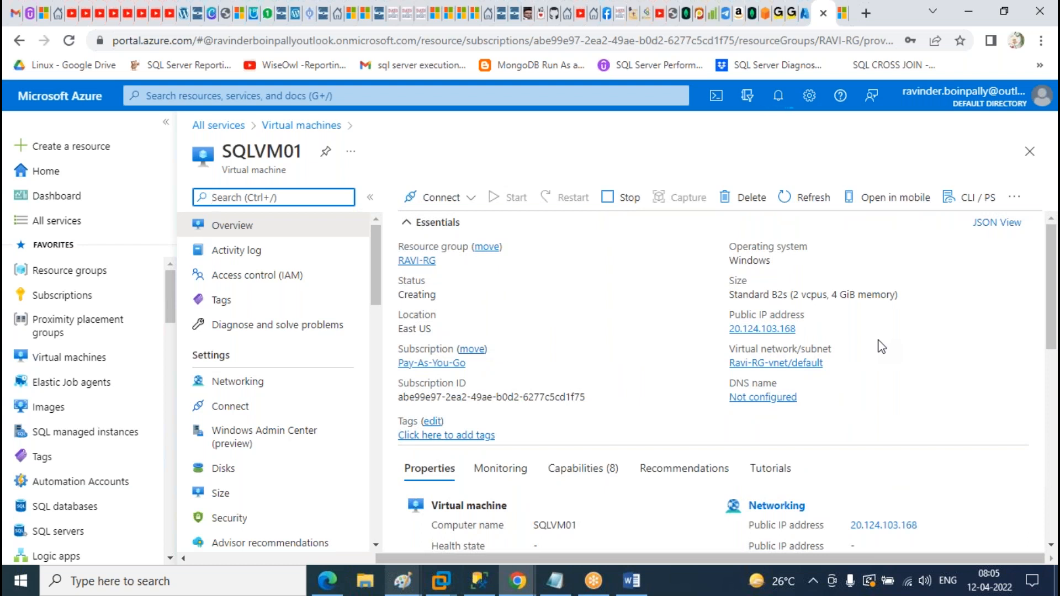
scroll(862, 386, down, 4)
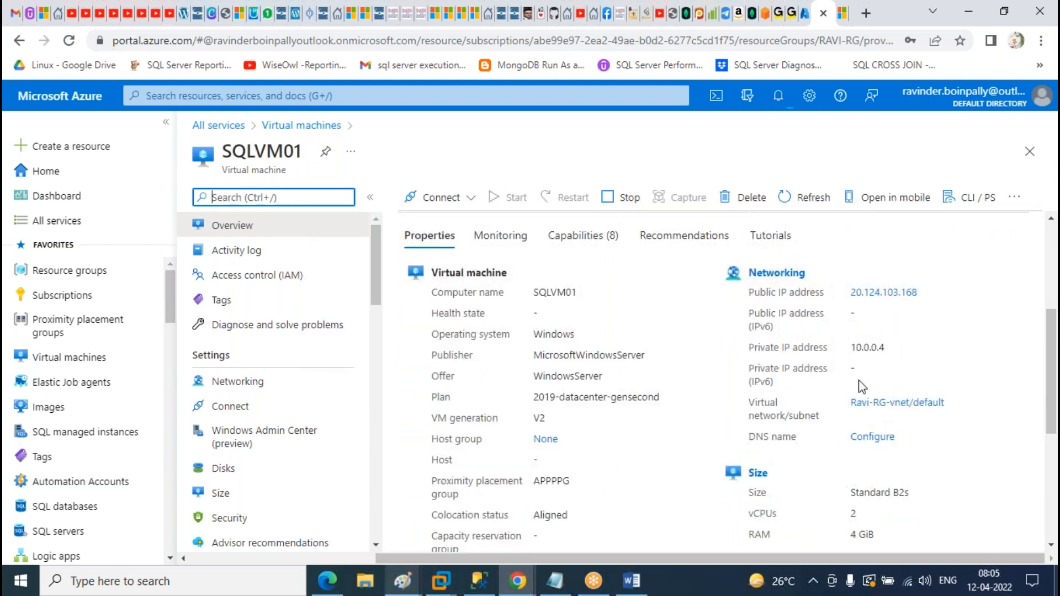
double_click(865, 347)
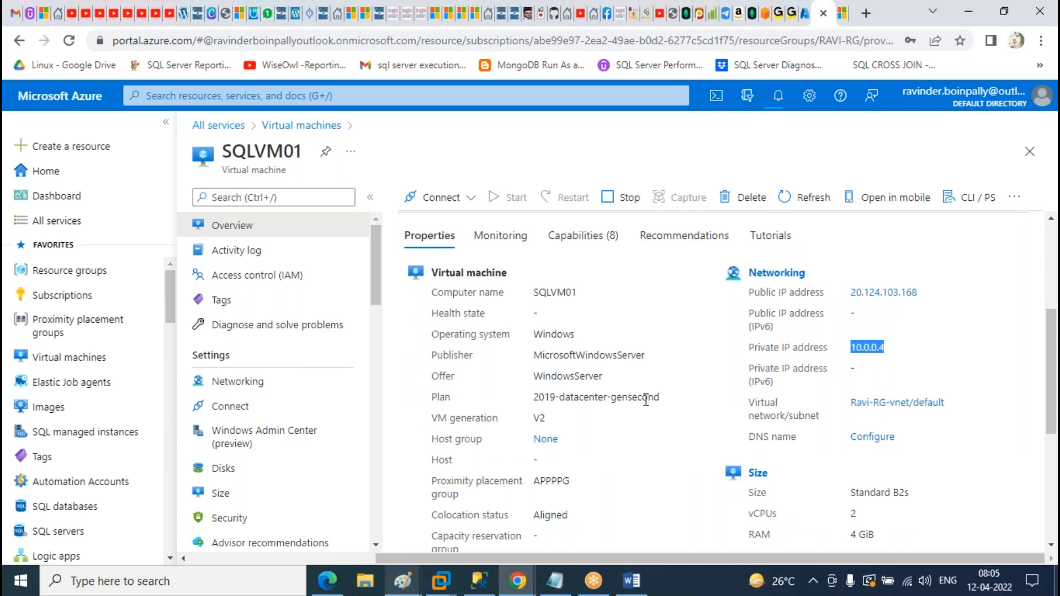
- Copy SQLVM01's public IP address and start a Remote Desktop connection to that address
scroll(663, 392, up, 4)
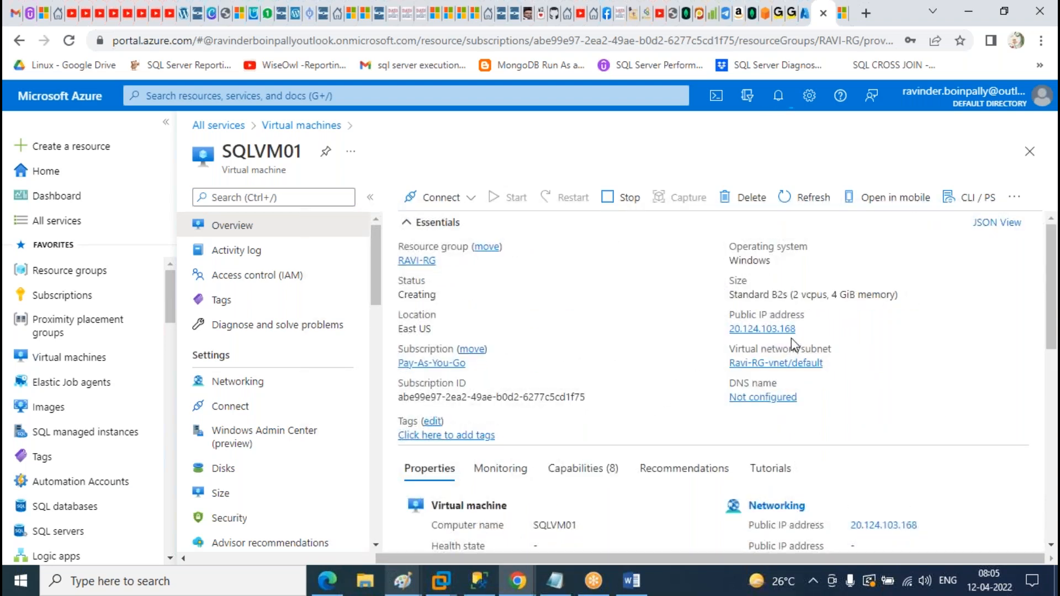
click(803, 329)
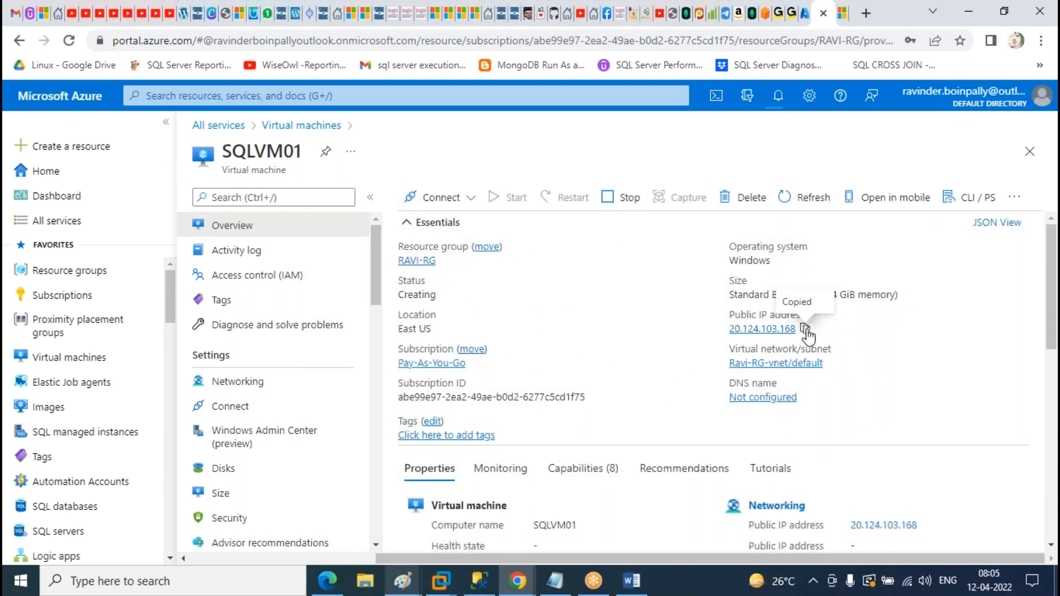
click(254, 581)
text(mstsc)
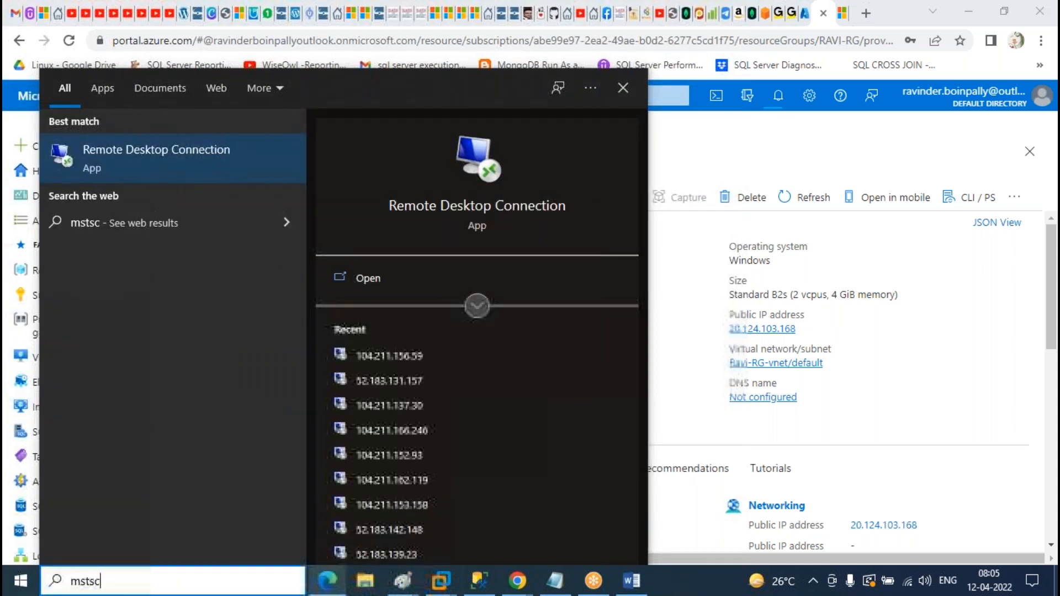
key(Return)
key(Return)
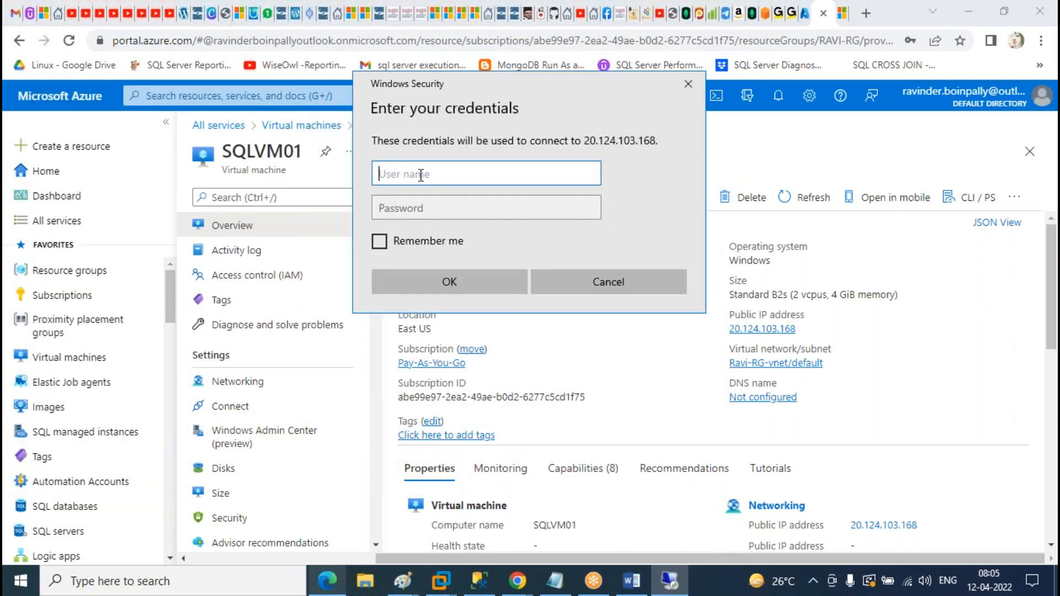
- Enter the administrator user name and the account password and accept the connection to SQLVM01
text(Ravinder)
key(Tab)
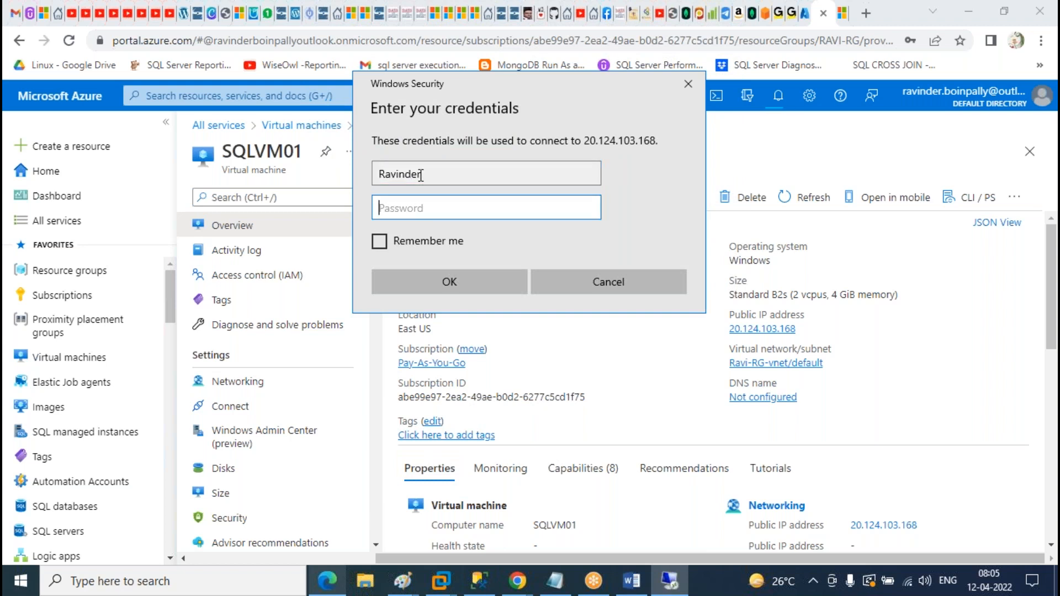
text(•••••••••••)
key(Return)
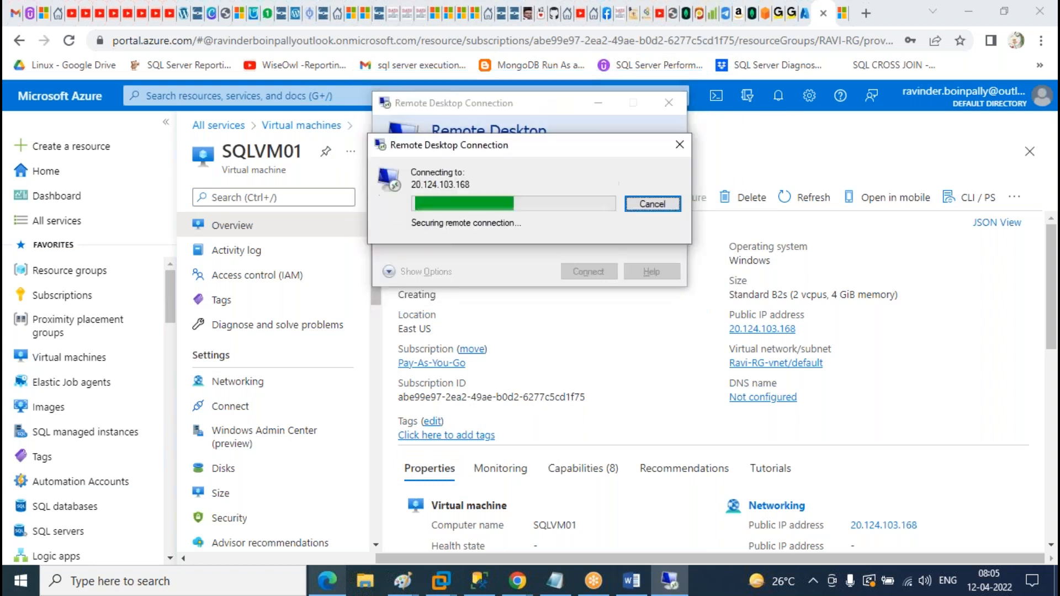
click(577, 325)
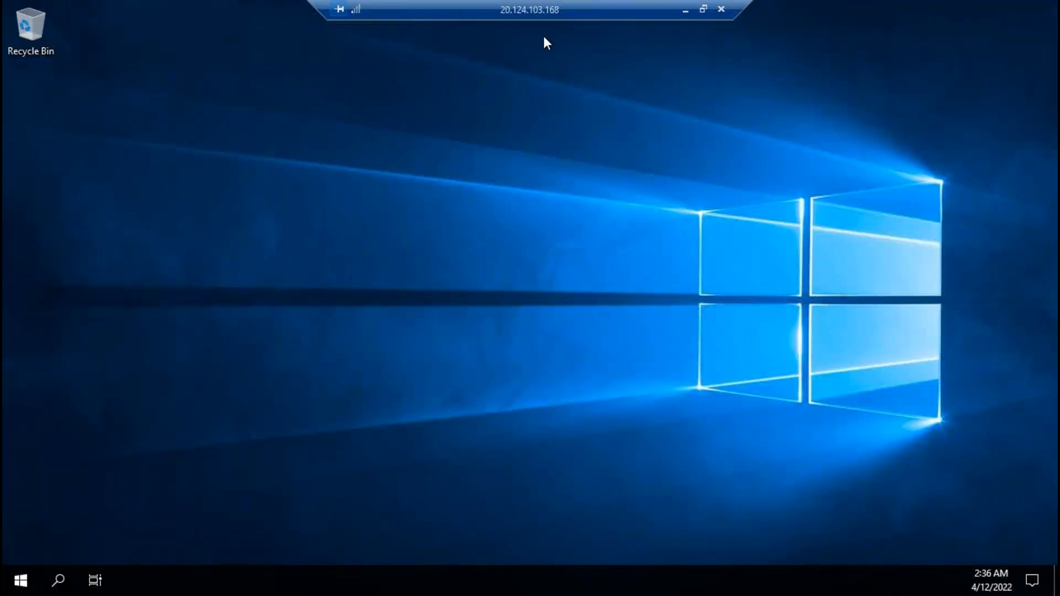
- Allow the remote server to be discoverable on its network and refresh the desktop
drag(552, 16, 709, 23)
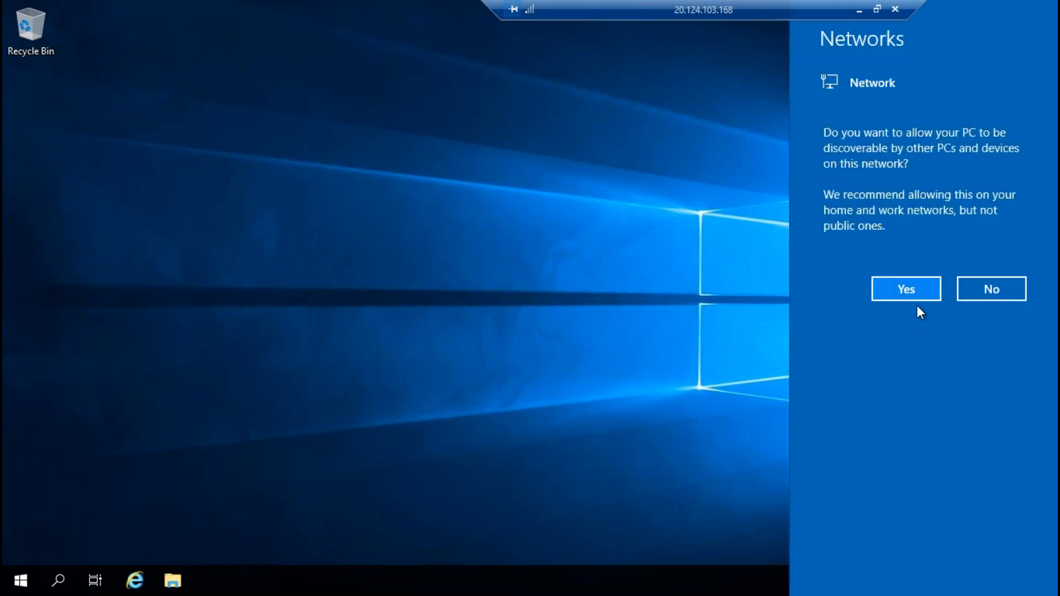
click(880, 297)
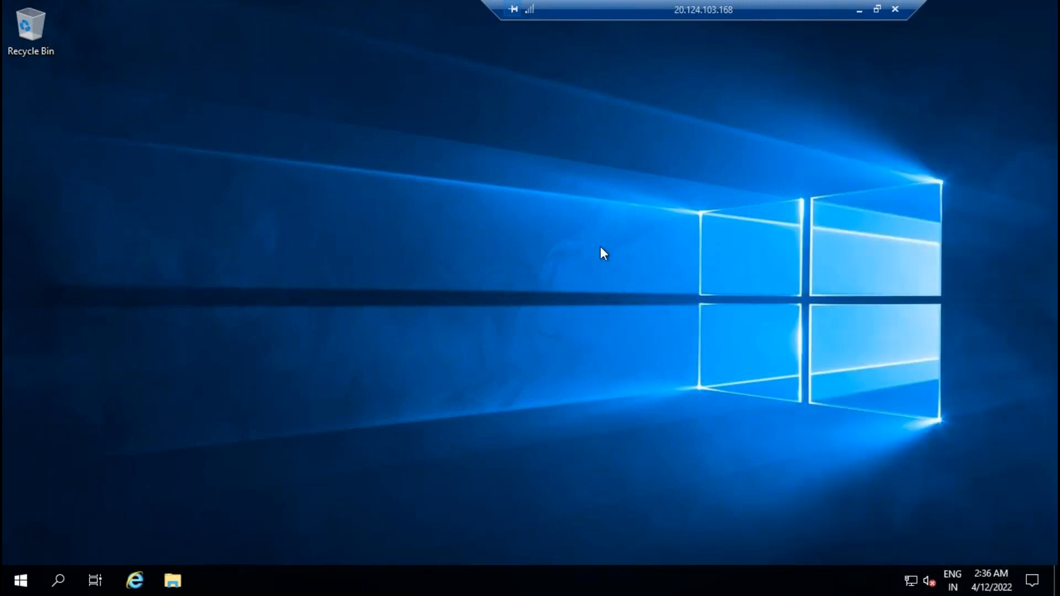
right_click(478, 170)
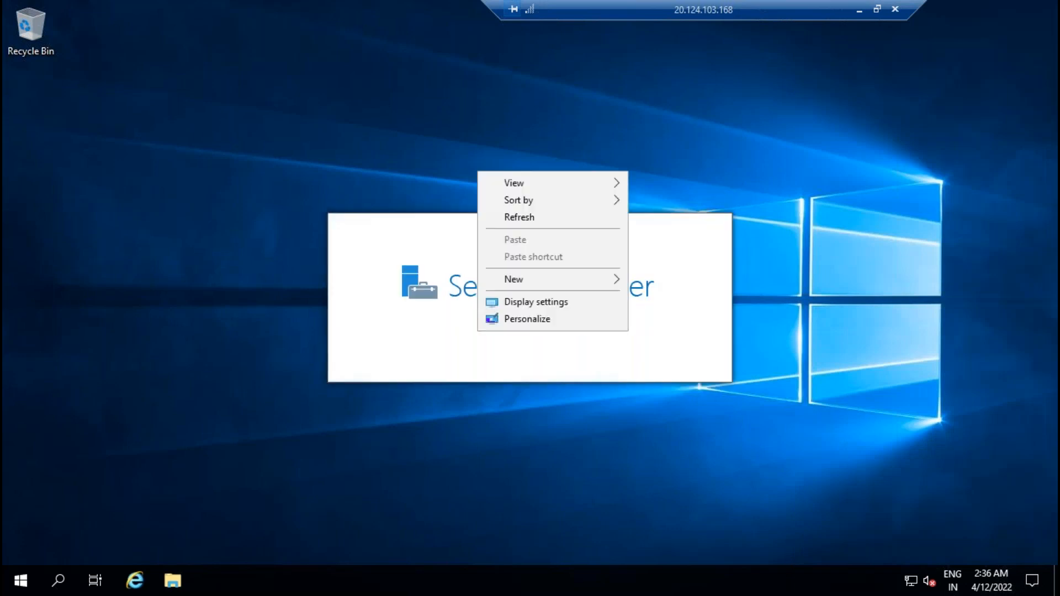
click(513, 218)
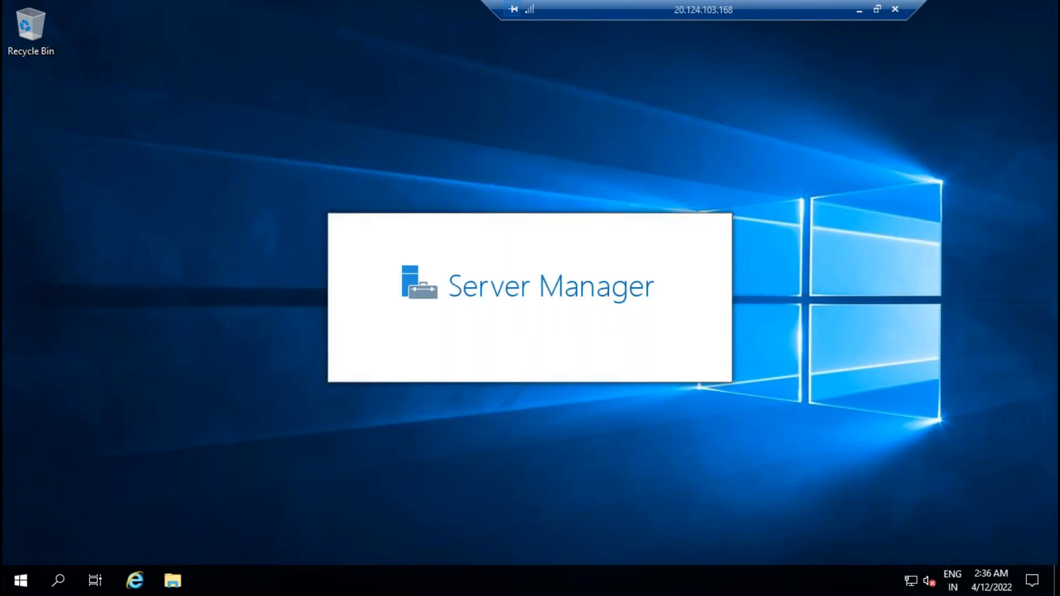
right_click(760, 99)
click(803, 144)
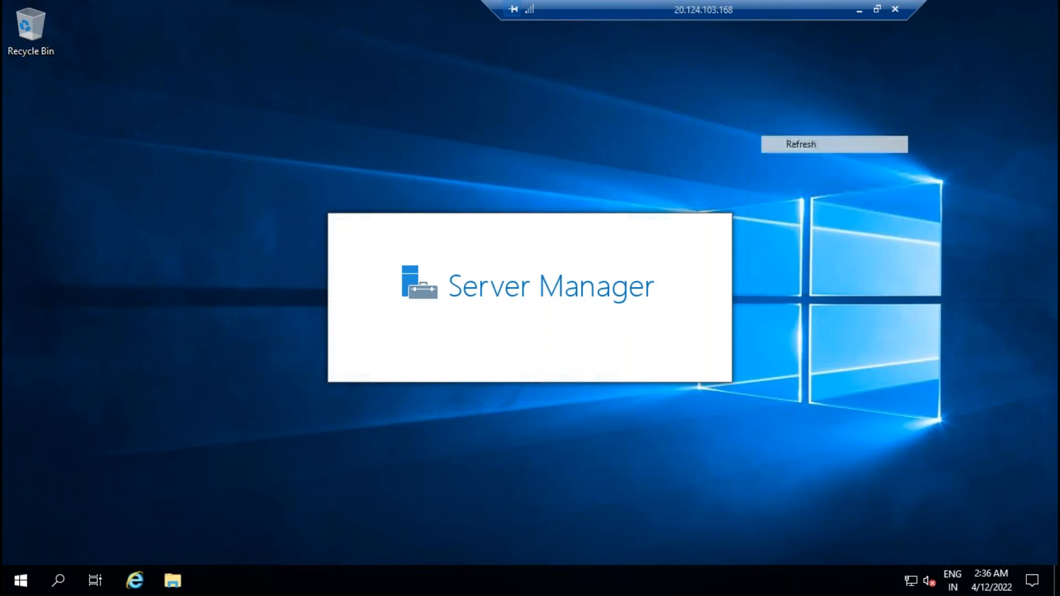
right_click(801, 135)
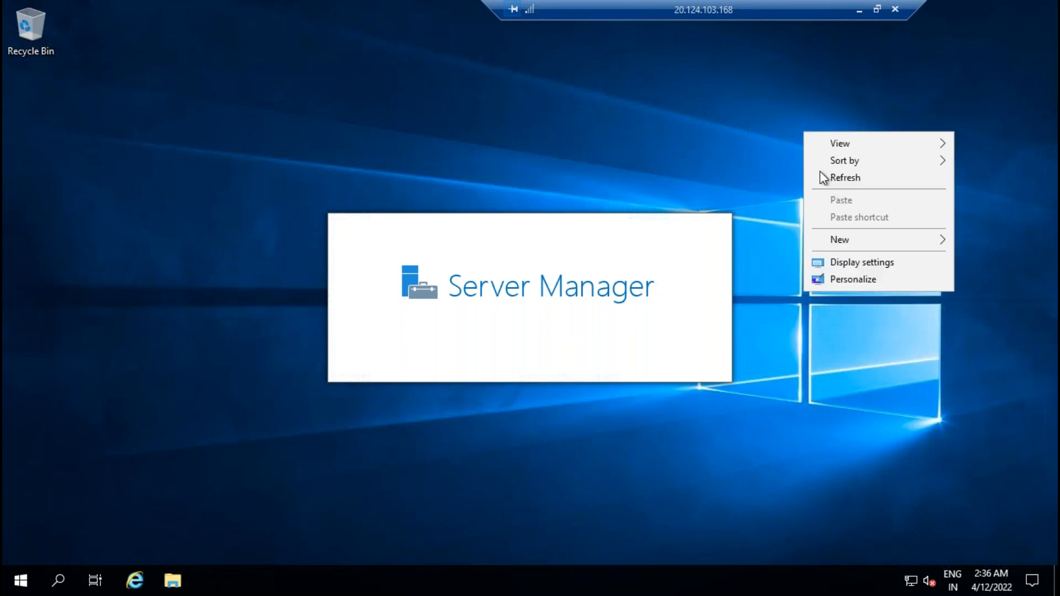
click(822, 176)
- Examine the remote server's CPU performance in Task Manager's detailed view, closing it and the Windows Admin Center message
right_click(410, 588)
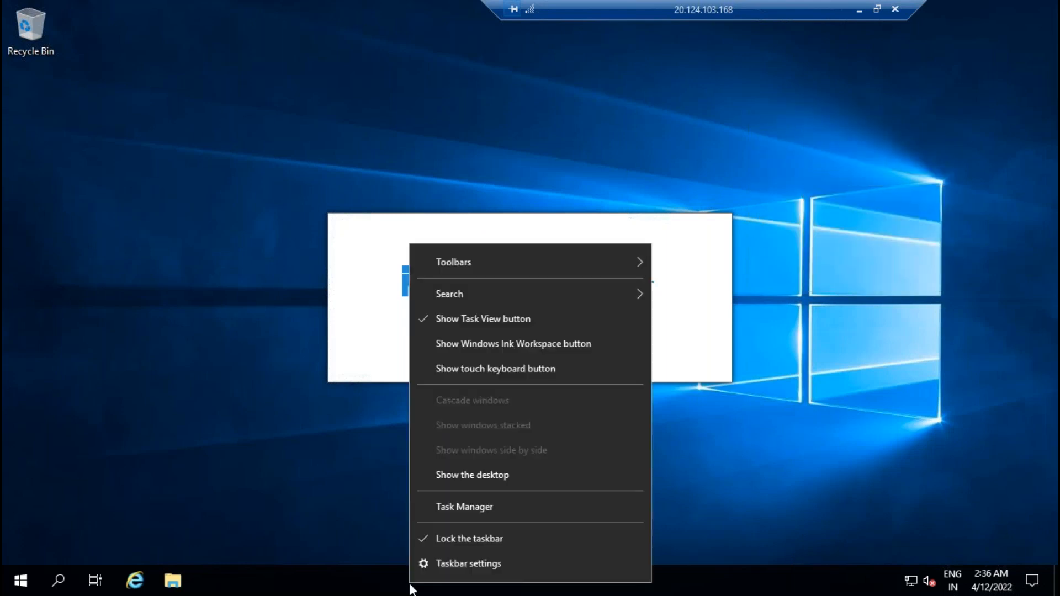
click(462, 508)
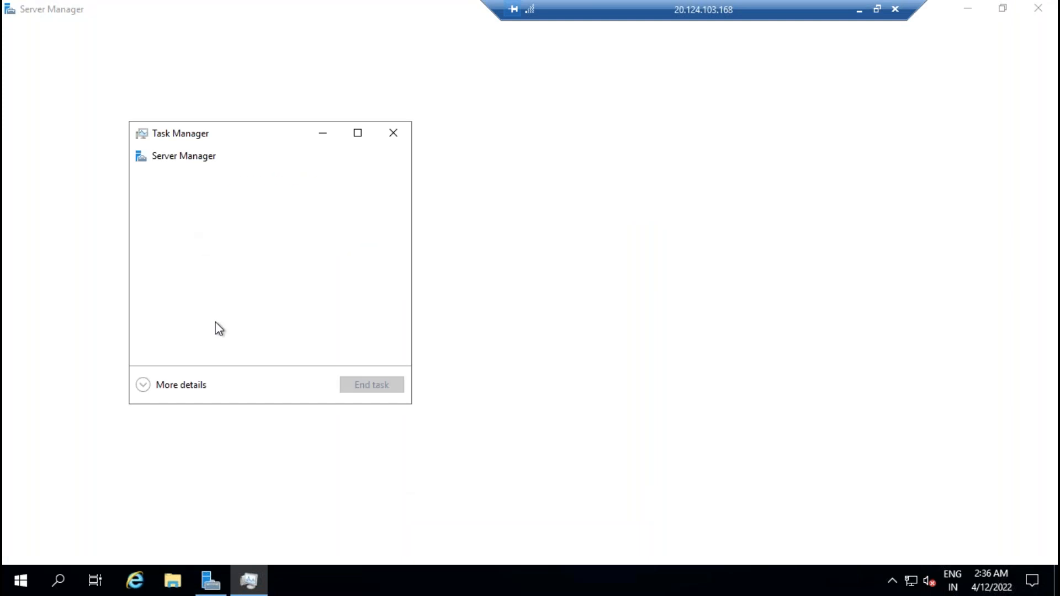
click(196, 382)
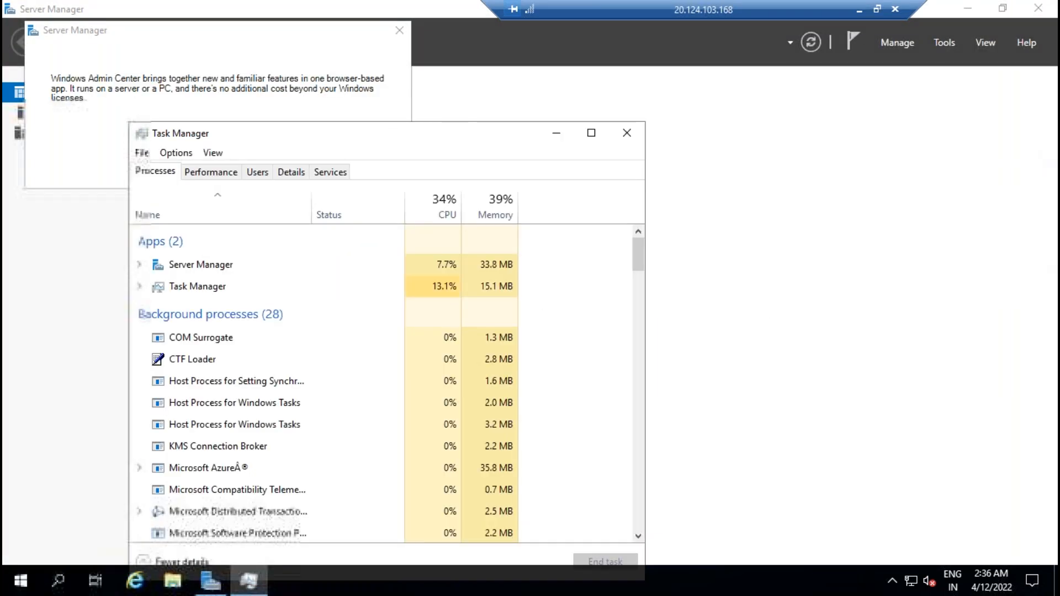
click(220, 173)
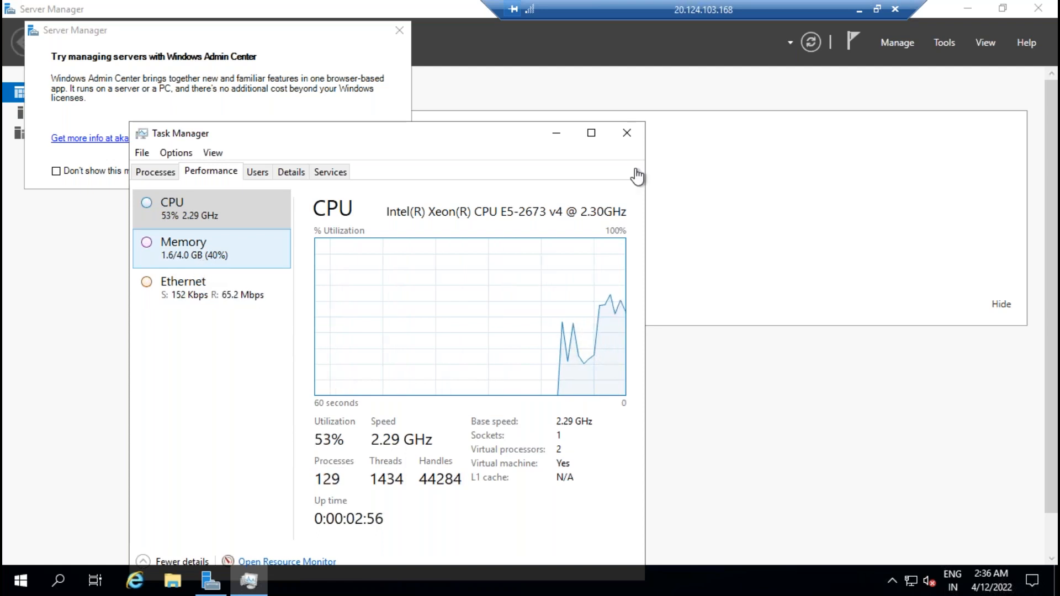
click(626, 135)
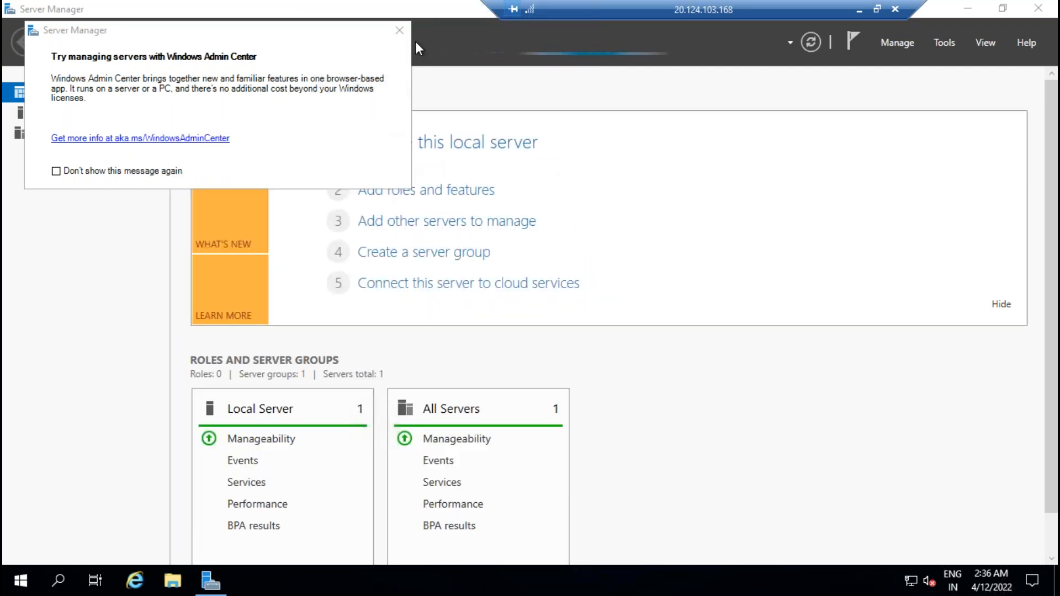
click(469, 86)
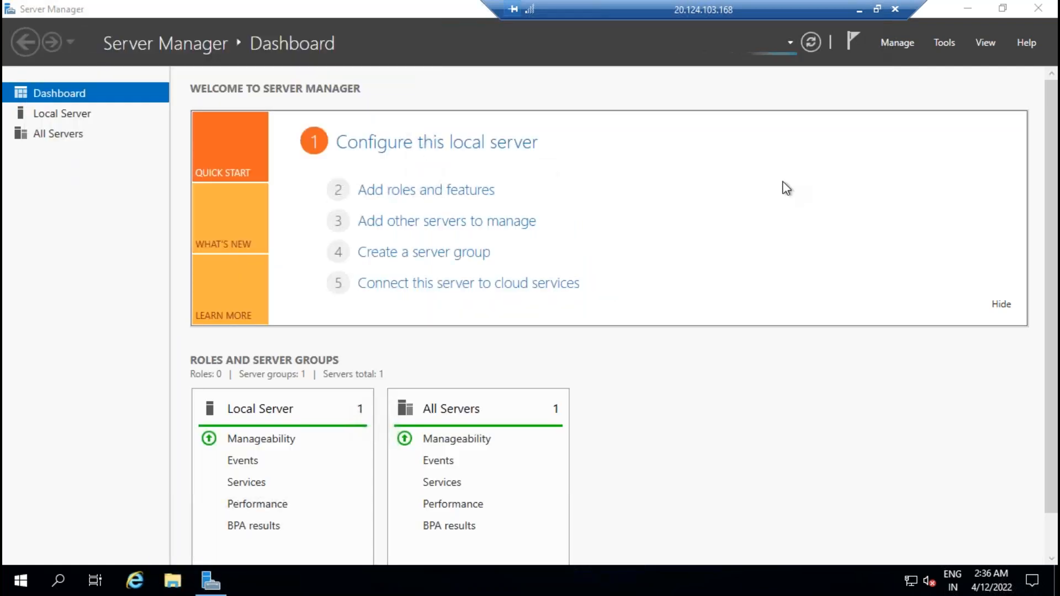
- Minimize the remote session, open SQLVM01's size settings in the Azure portal and review the sizes most used by Azure users
click(859, 10)
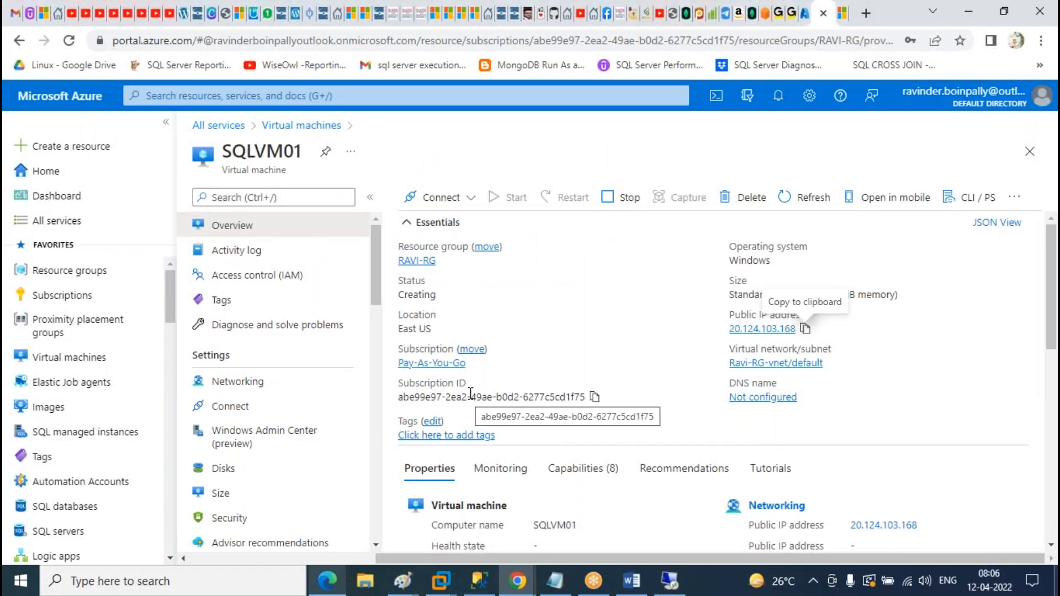
click(223, 496)
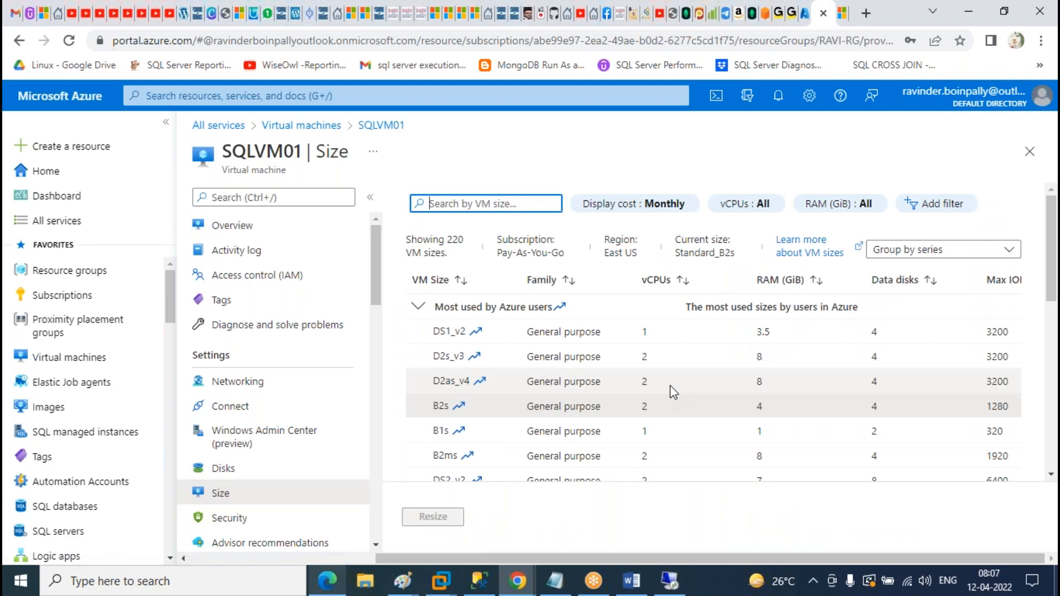
scroll(552, 406, down, 3)
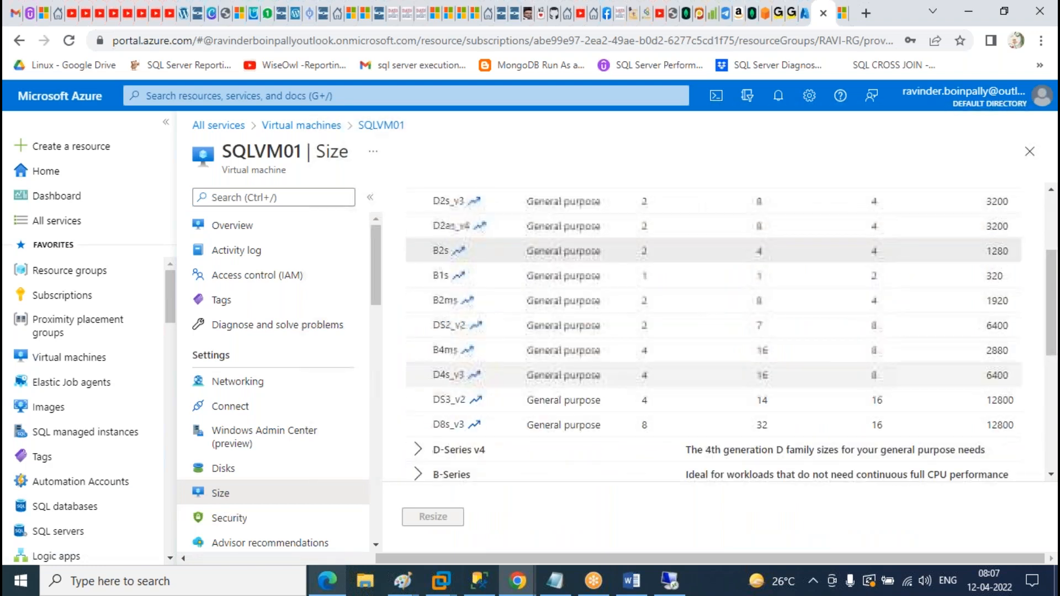
scroll(552, 406, up, 3)
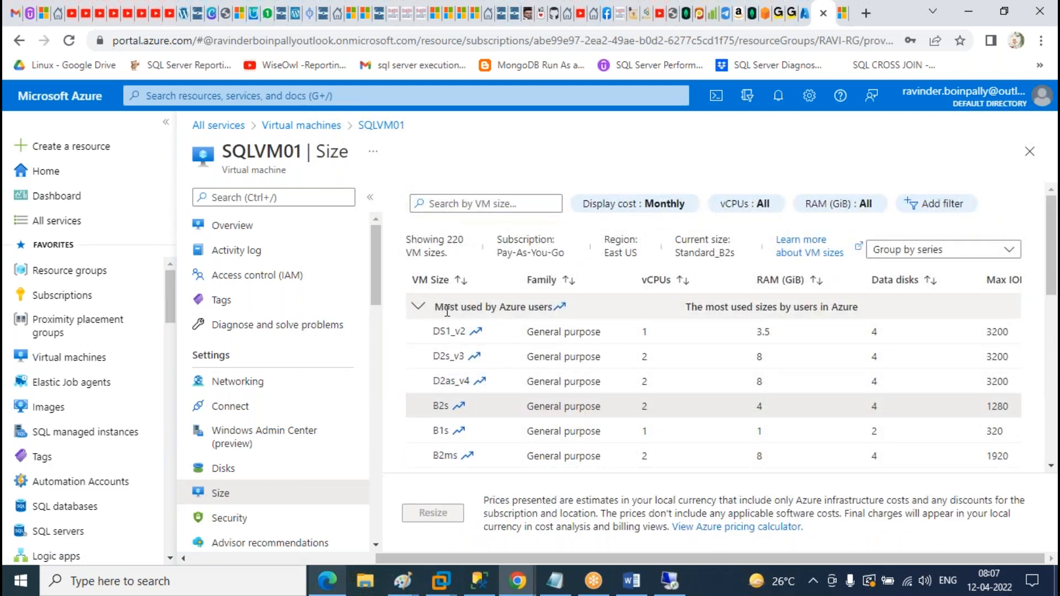
click(418, 313)
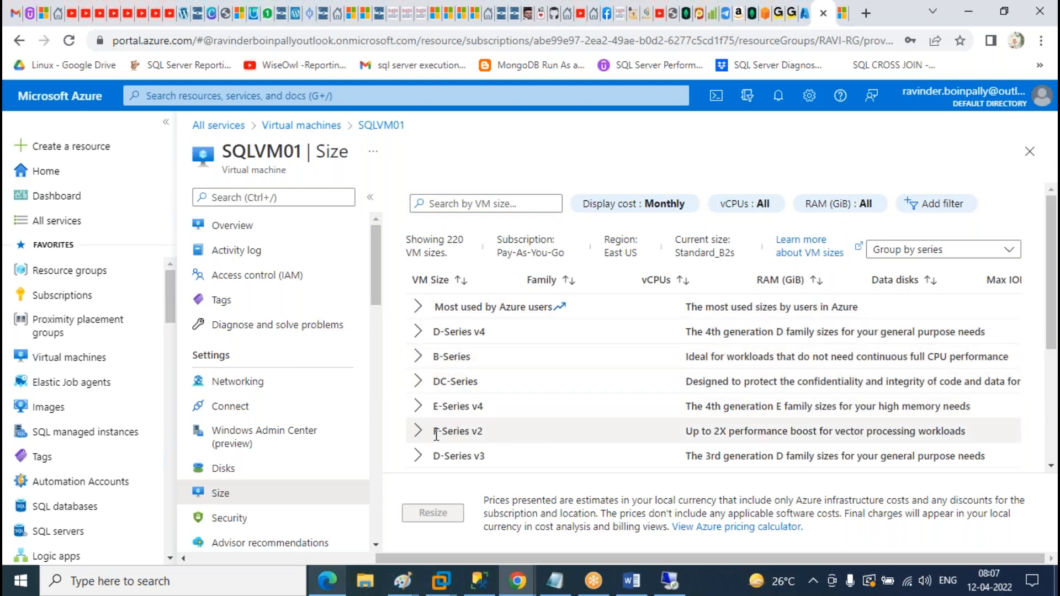
- Examine the E-Series v4 sizes, including E2as_v4, and the sizes blocked by insufficient family quota
click(436, 407)
scroll(766, 393, down, 2)
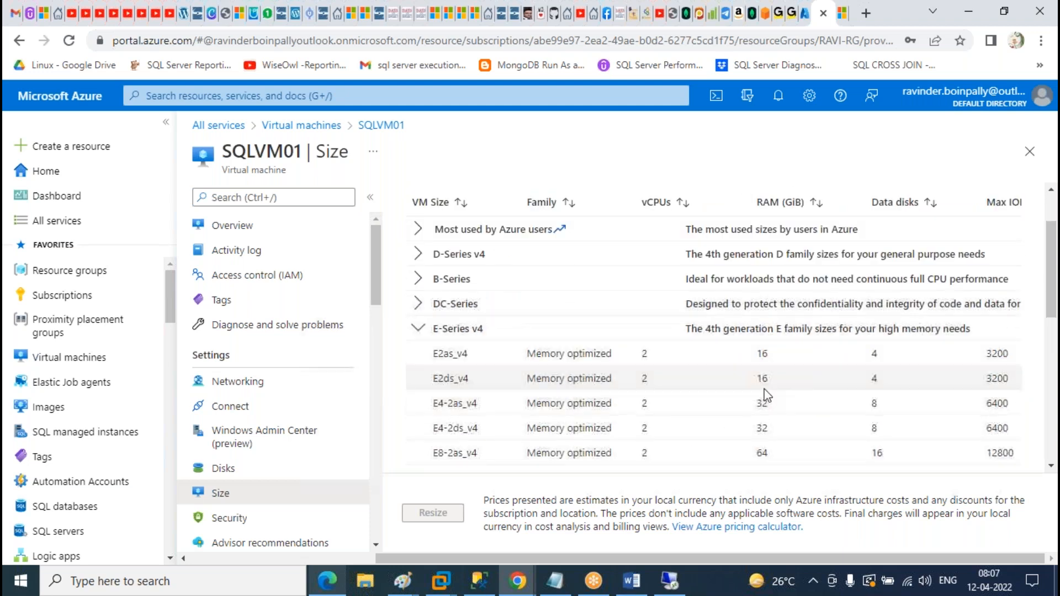
click(672, 356)
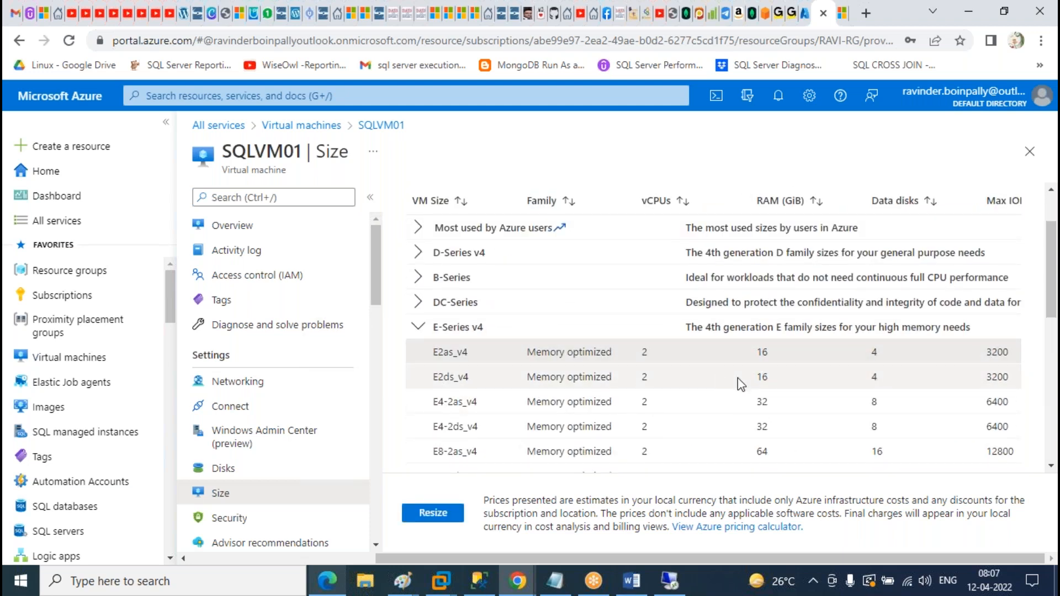
scroll(737, 378, down, 4)
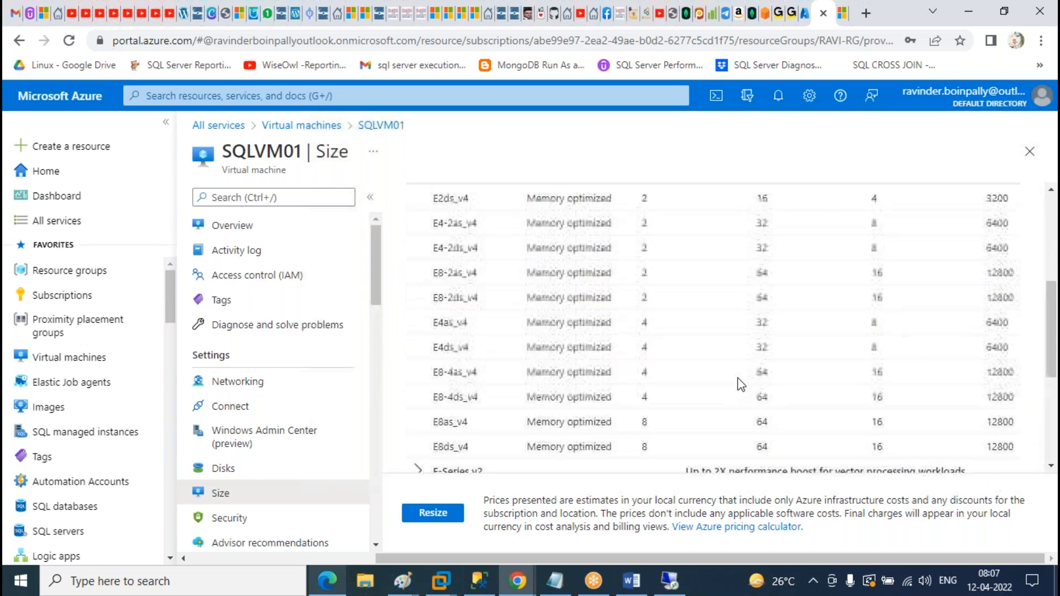
scroll(737, 378, up, 3)
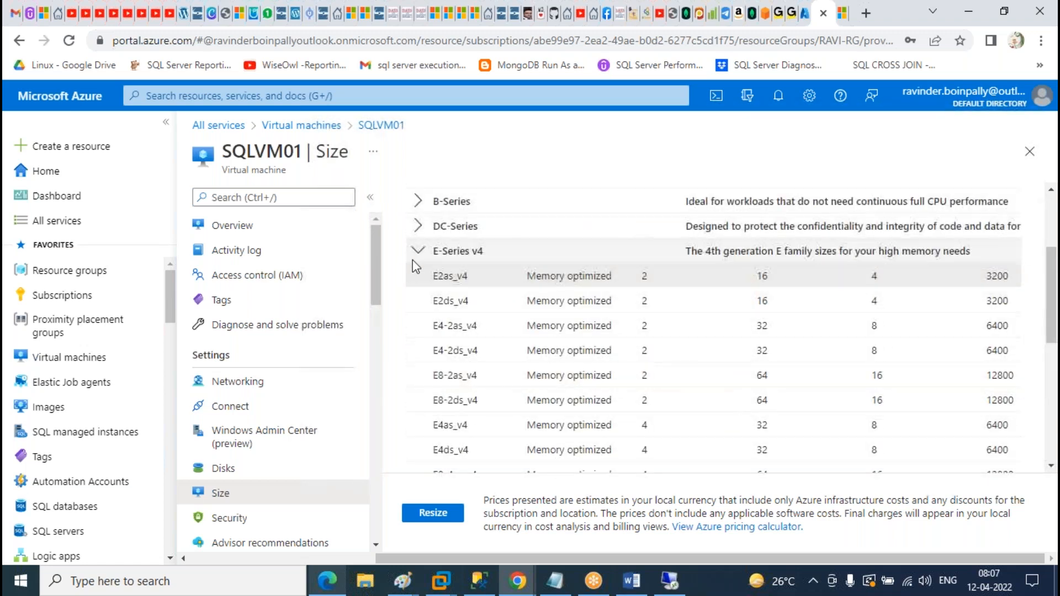
click(417, 256)
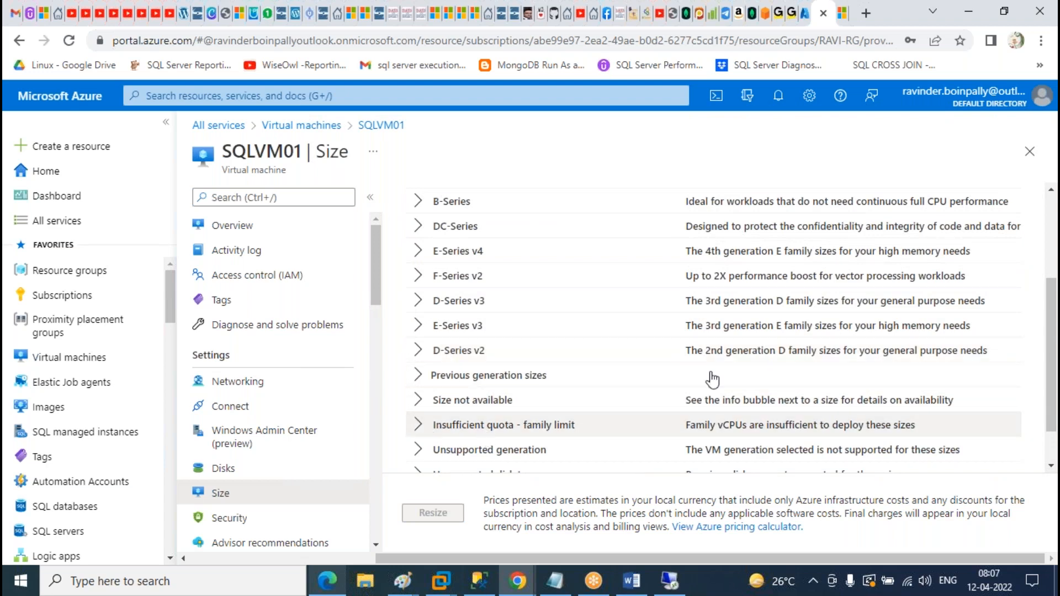
click(712, 424)
scroll(712, 420, down, 3)
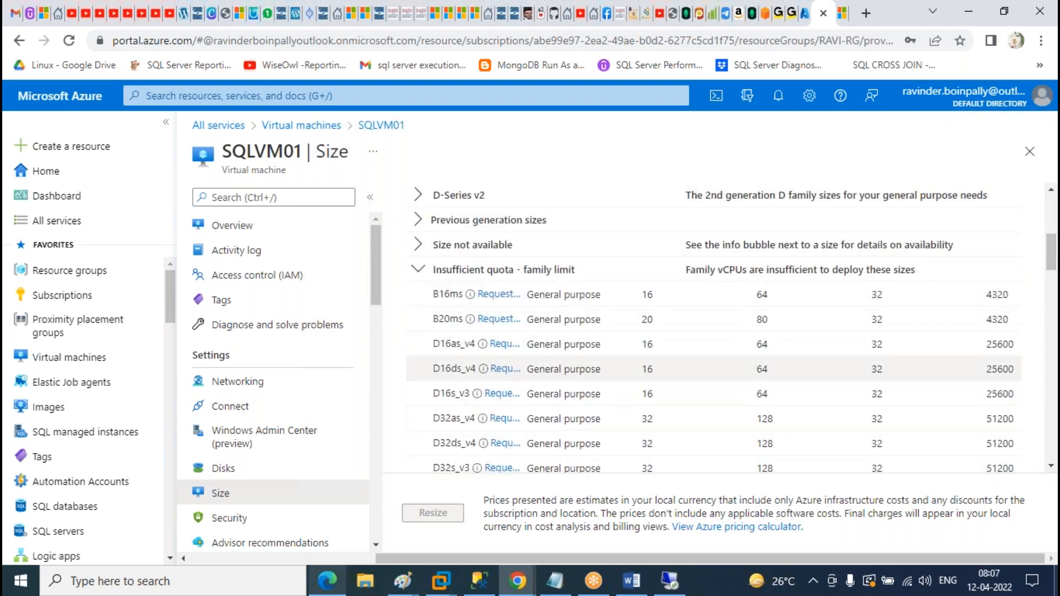
click(428, 271)
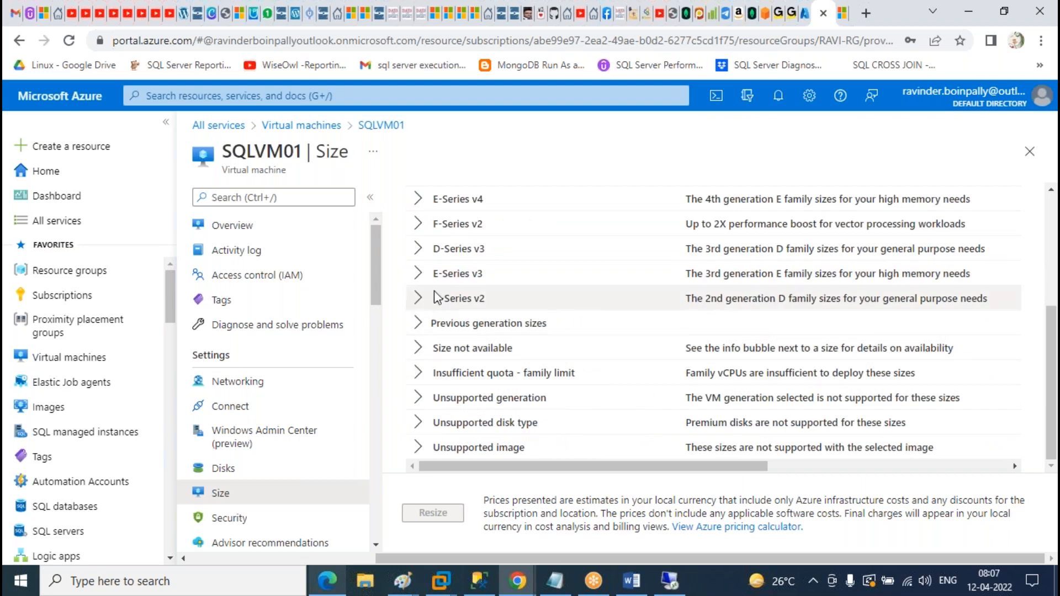
- Examine the sizes in D-Series v3, DC-Series, B-Series and D-Series v4, and expand the most used sizes again
click(418, 248)
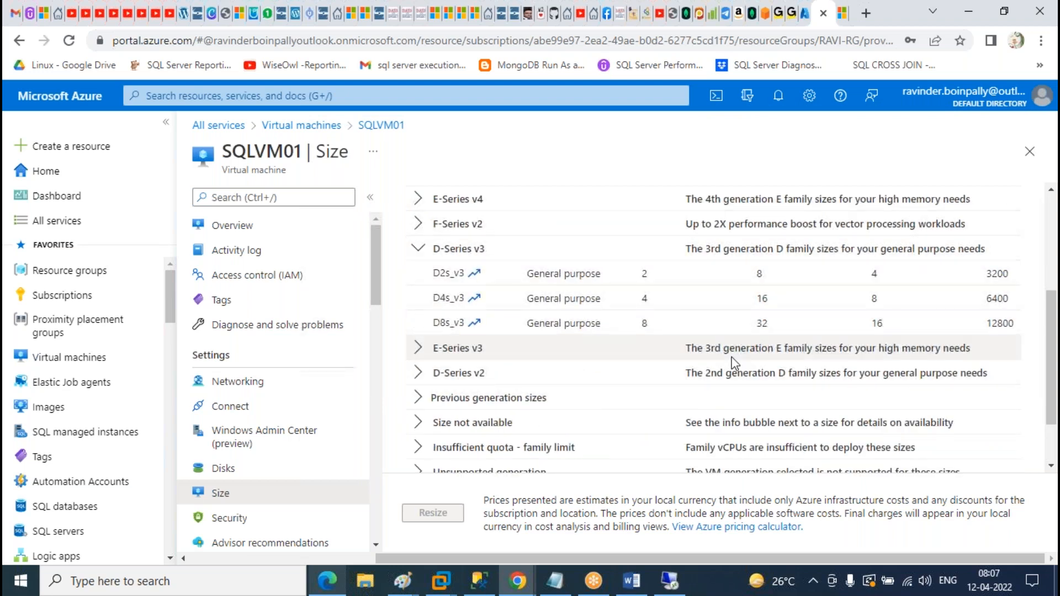
scroll(581, 428, up, 3)
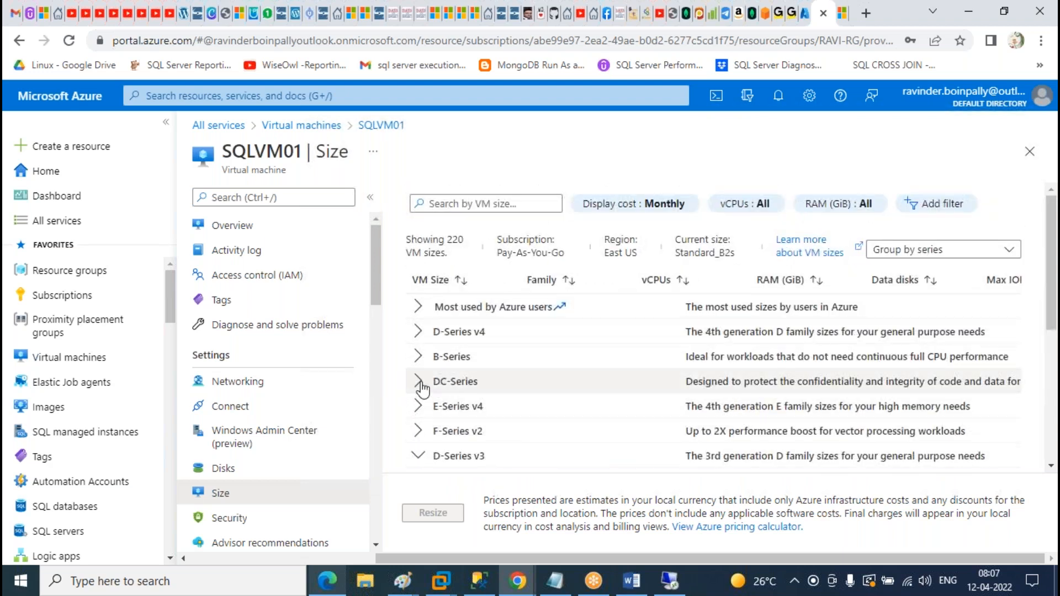
click(418, 381)
click(418, 382)
click(419, 358)
click(422, 360)
click(424, 336)
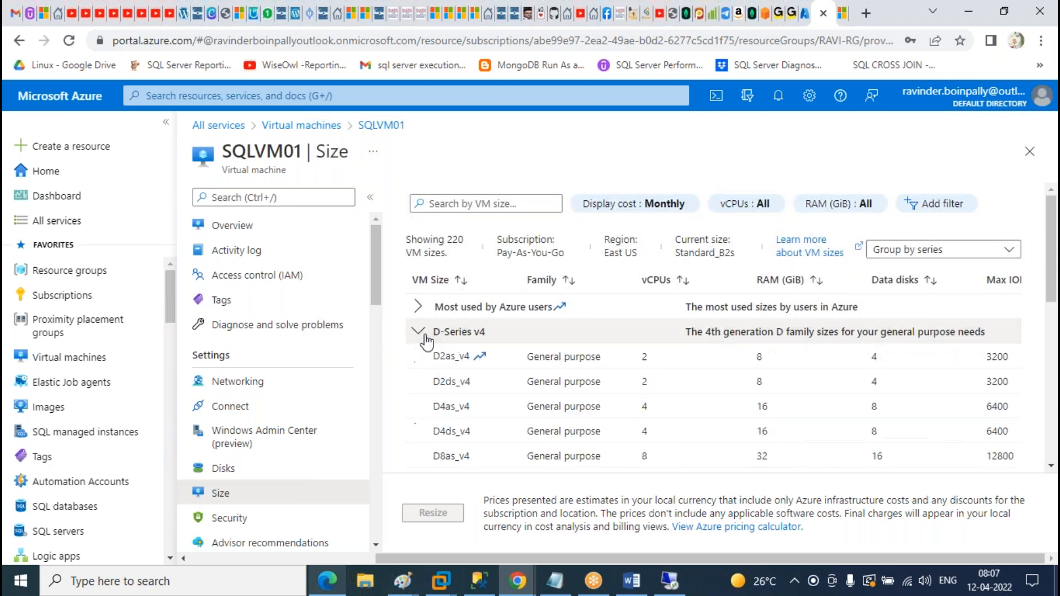
click(424, 335)
click(423, 310)
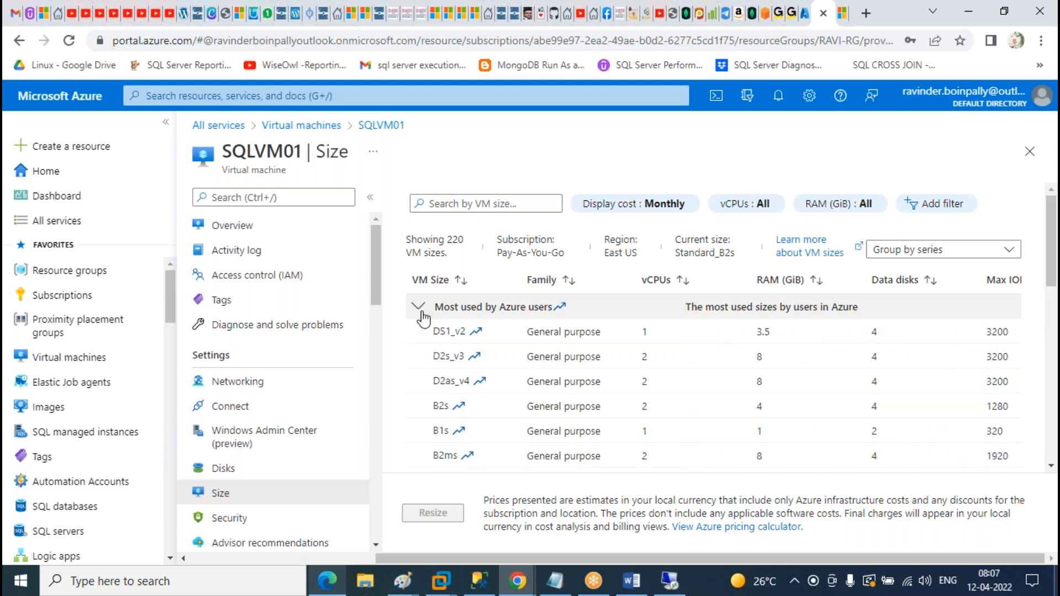
- Review the E2as_v4 cost in the E-Series v4 group and resize SQLVM01 to E2as_v4
click(423, 317)
scroll(421, 358, down, 1)
click(422, 357)
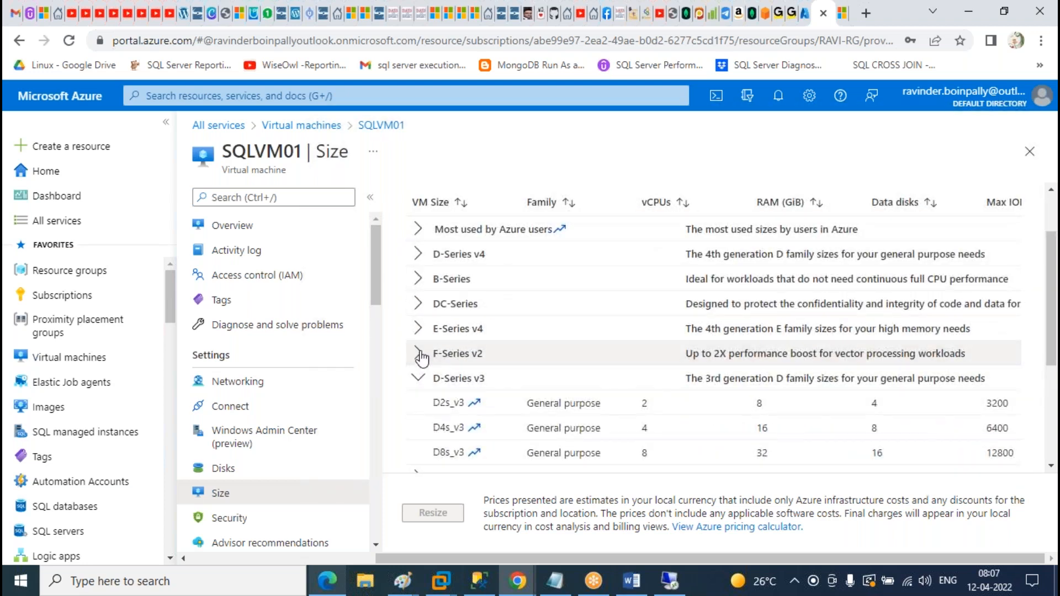
click(423, 358)
click(419, 328)
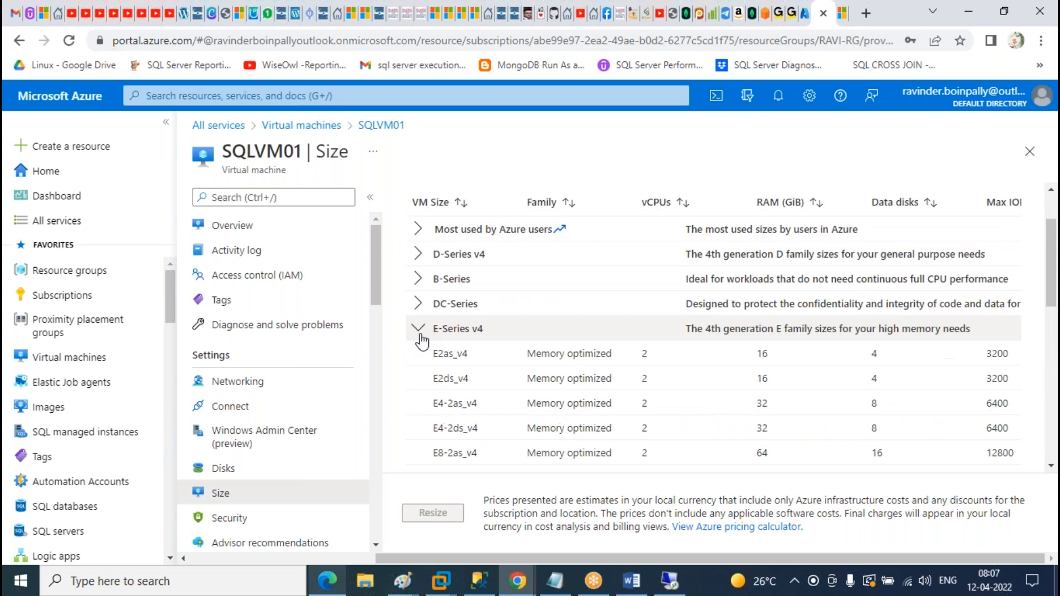
click(463, 353)
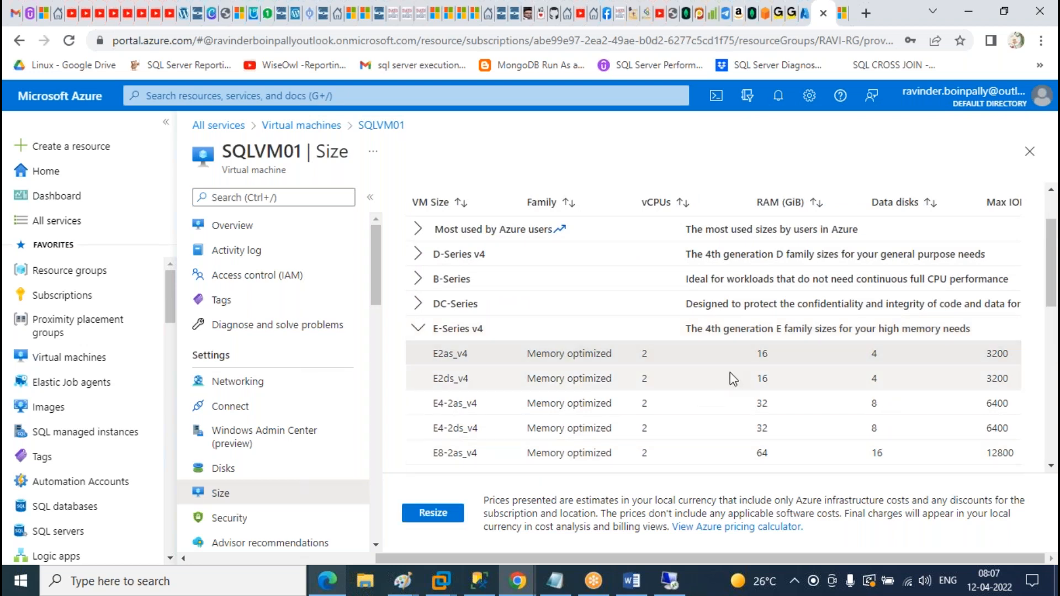
scroll(723, 402, down, 6)
scroll(672, 446, down, 2)
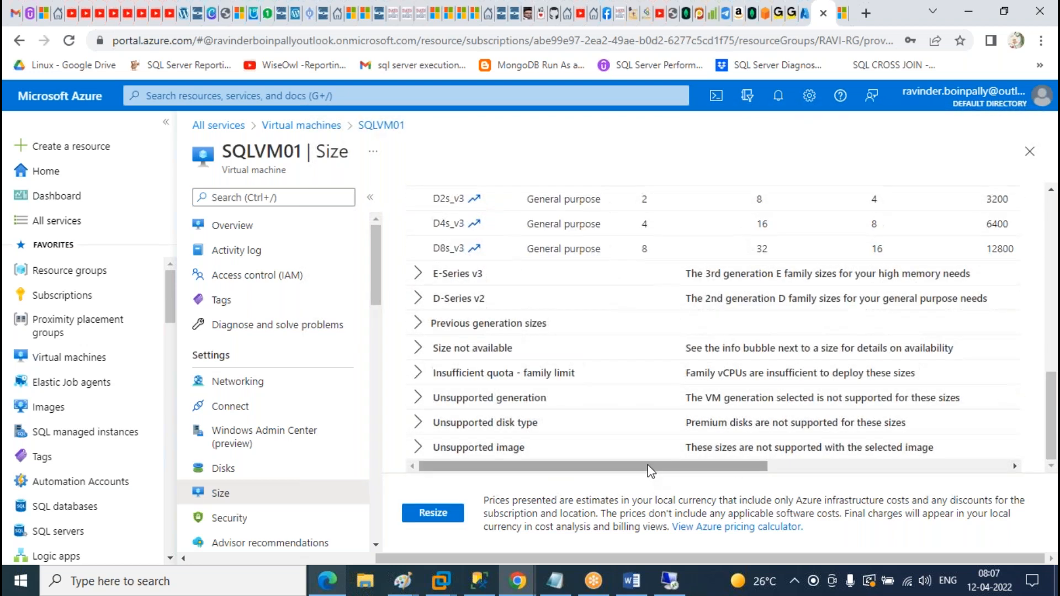
scroll(849, 441, right, 5)
scroll(848, 441, up, 6)
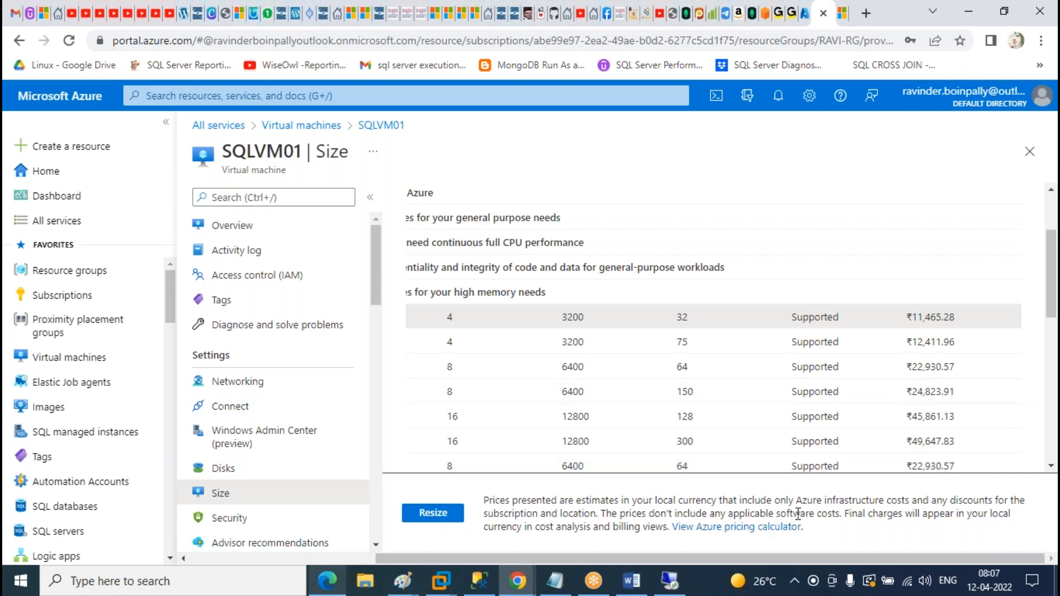
click(435, 512)
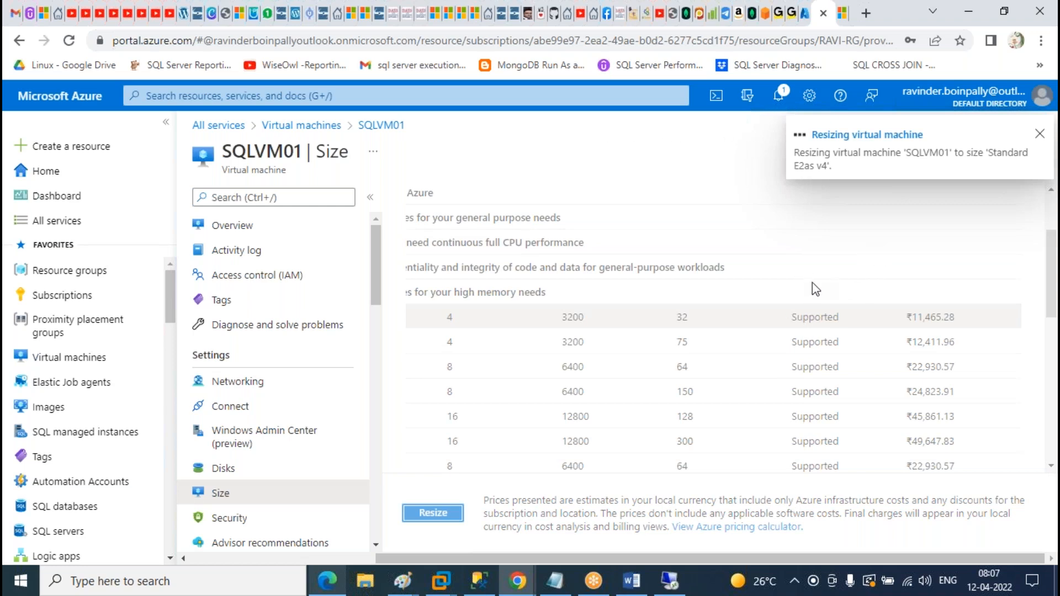
- Check the state of the open remote session to SQLVM01 while the resize runs, then minimize it
mouse_move(674, 579)
click(620, 440)
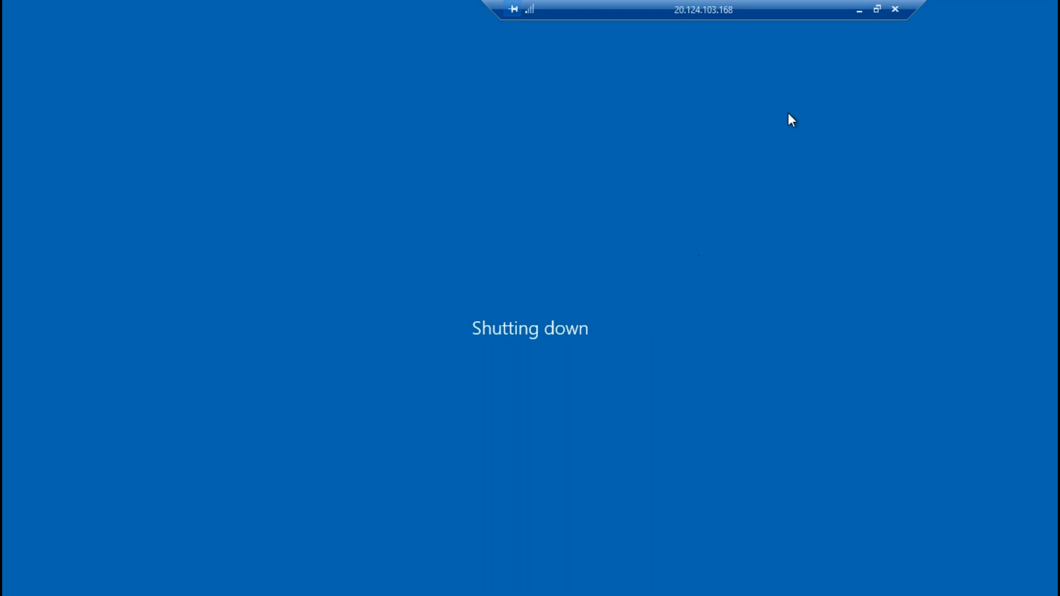
click(859, 10)
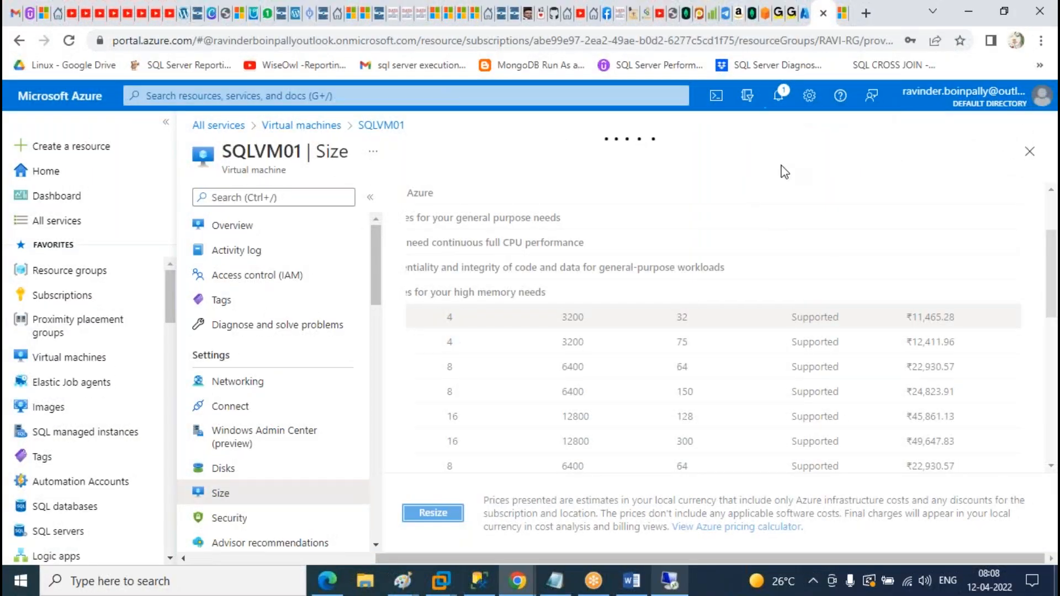
- Check the resize notification and examine the size on SQLVM01's refreshed overview page
click(778, 95)
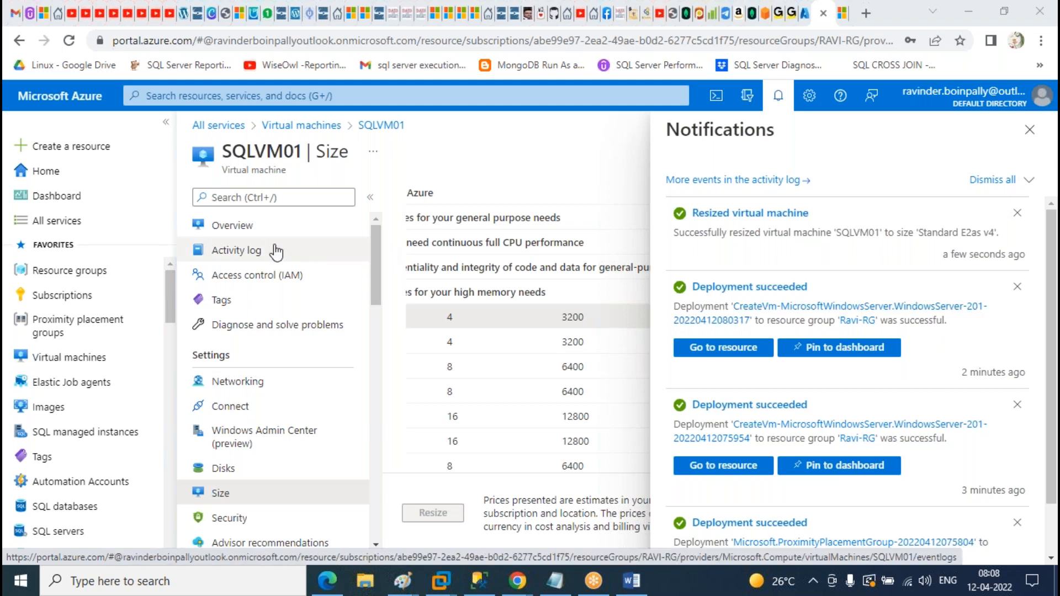
click(242, 223)
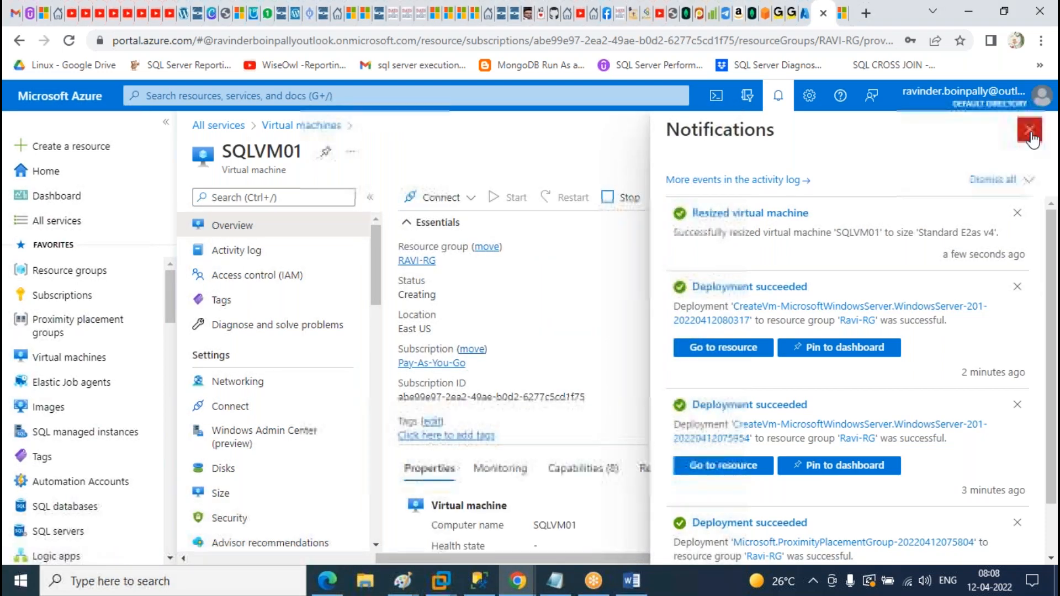
click(1030, 131)
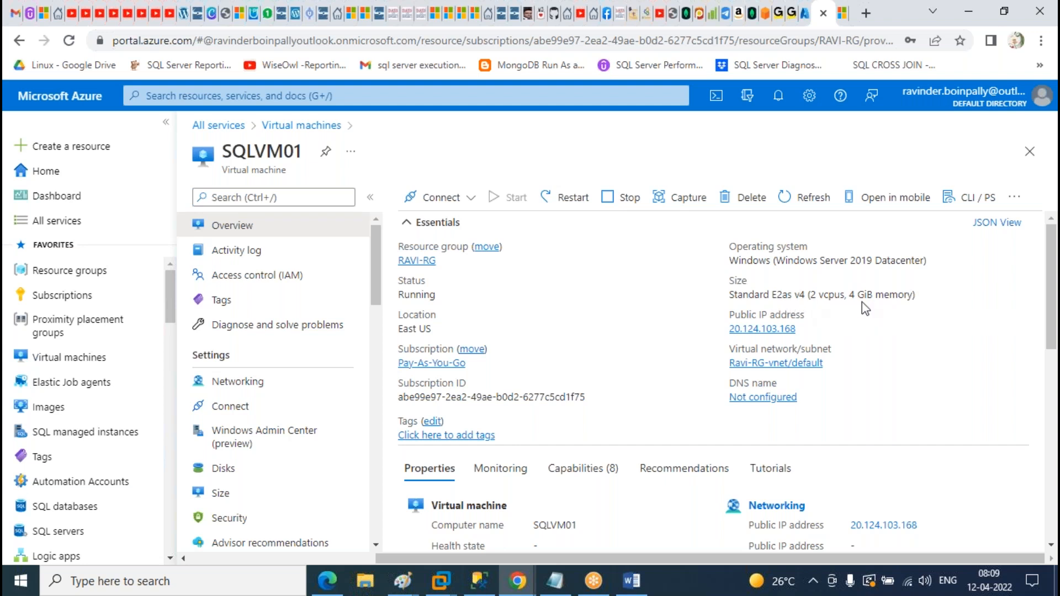
click(819, 205)
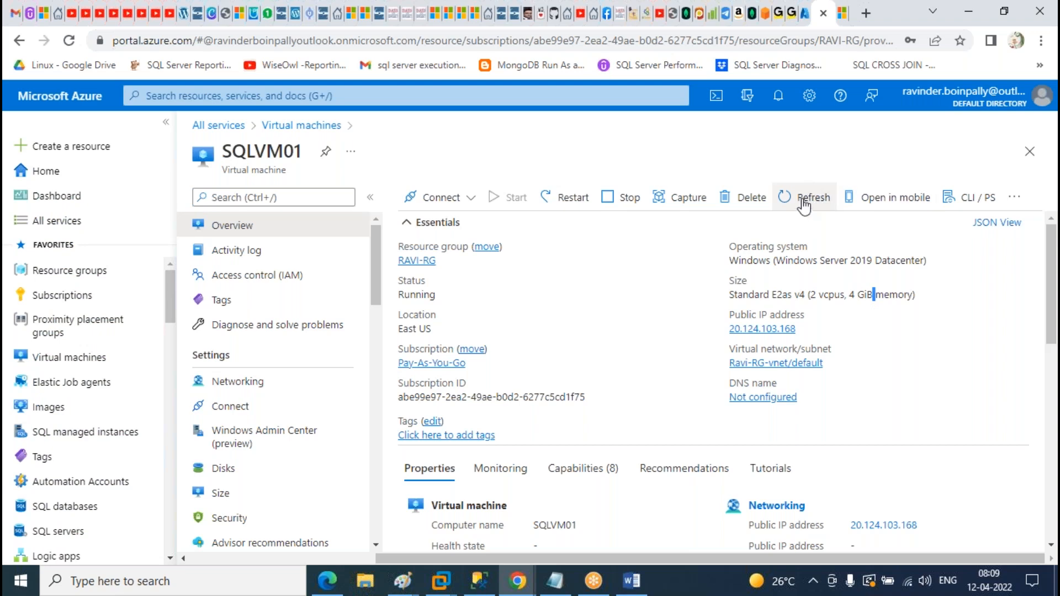
- Copy SQLVM01's public IP address and start a Remote Desktop connection to it
click(805, 330)
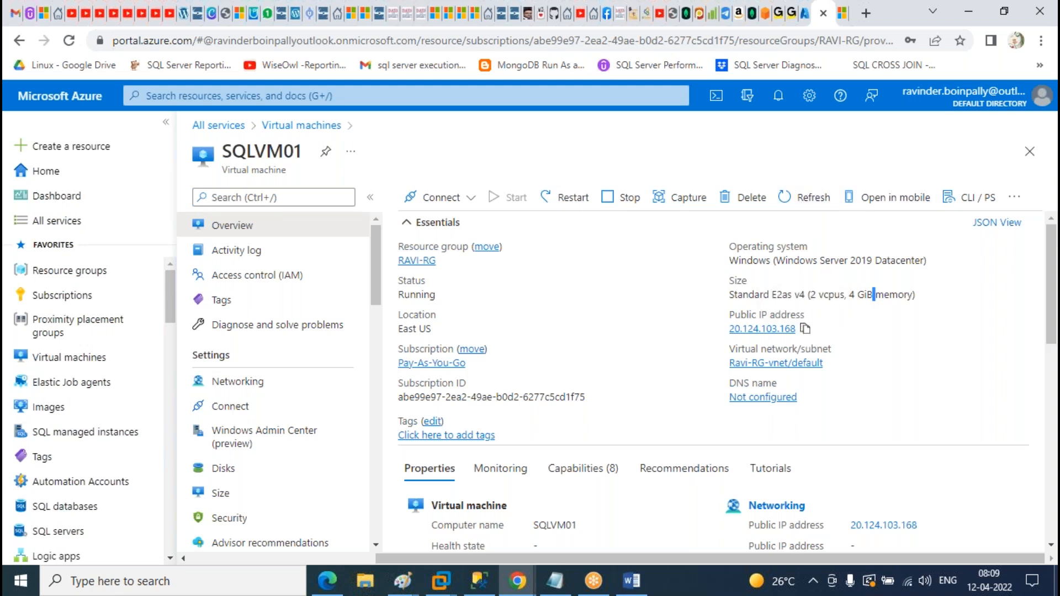
click(155, 581)
text(mstsc)
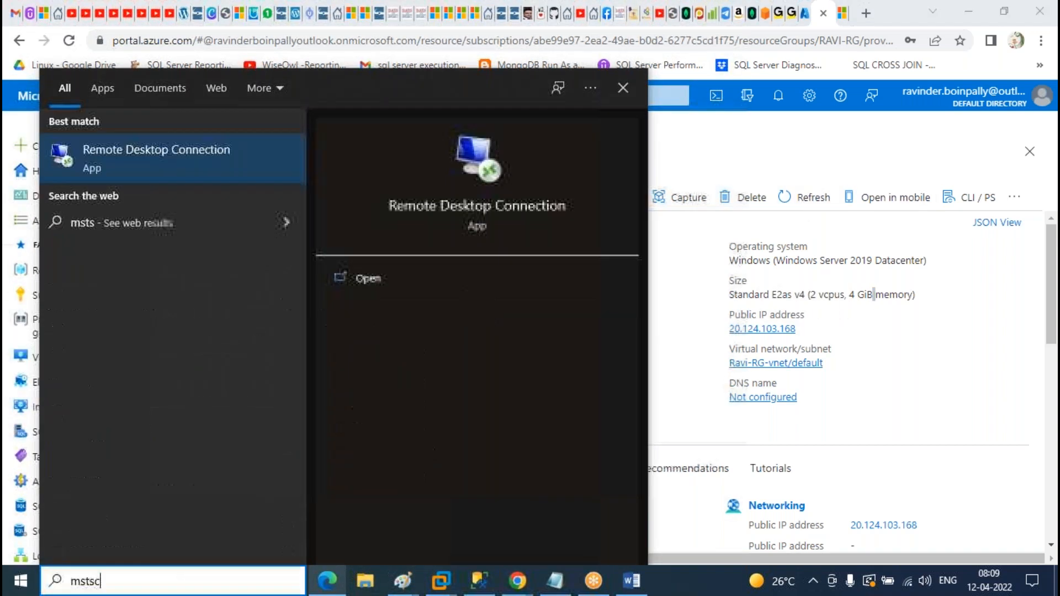
key(Return)
key(ctrl+v)
key(Return)
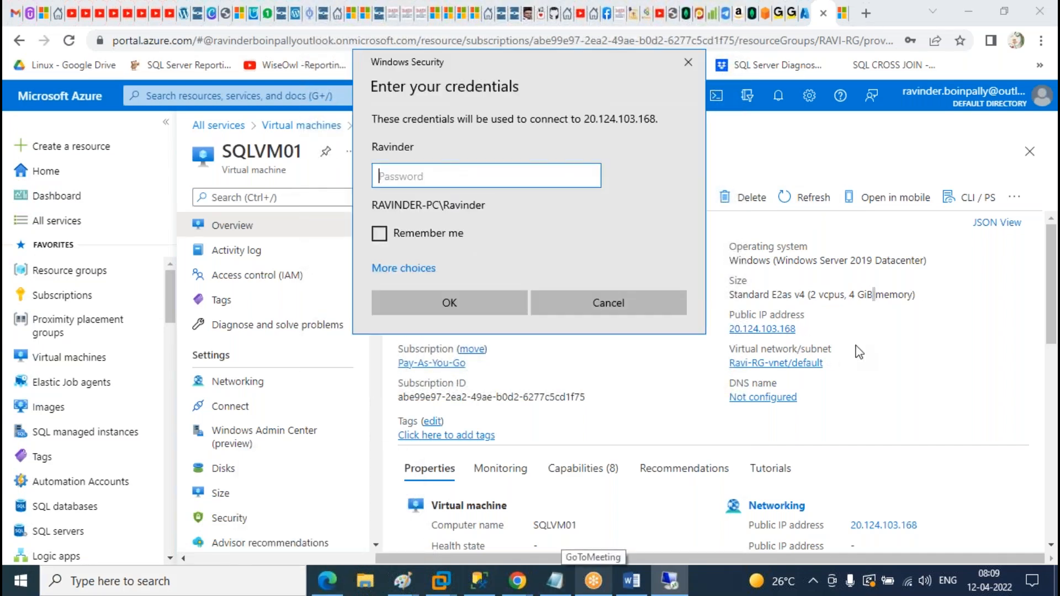
- Enter the account password for the remote connection, accept the connection prompt and sign in to SQLVM01
text(**)
key(BackSpace)
key(BackSpace)
key(BackSpace)
key(BackSpace)
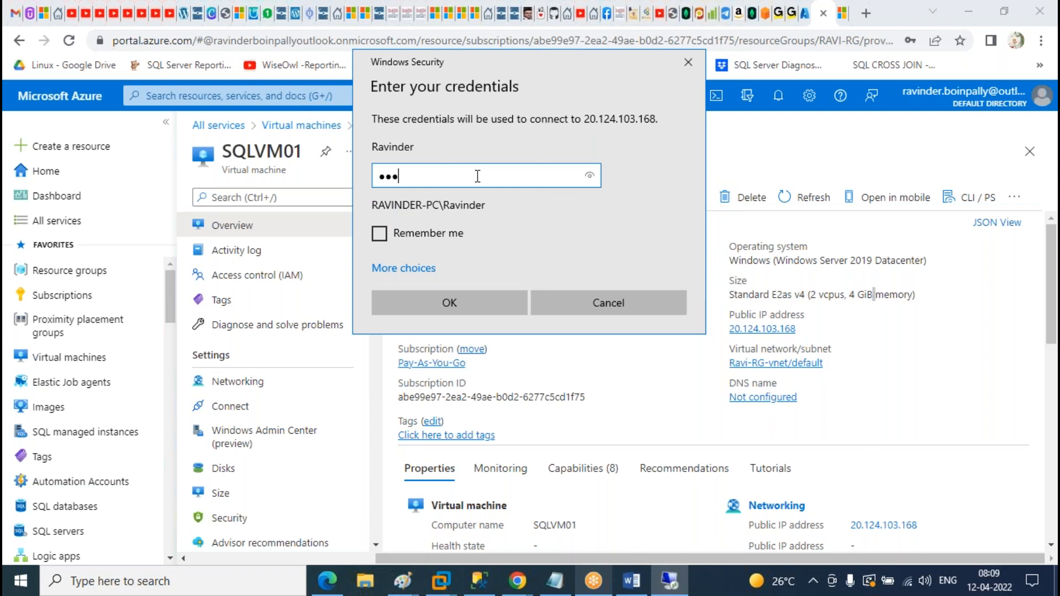
text(***********)
key(Return)
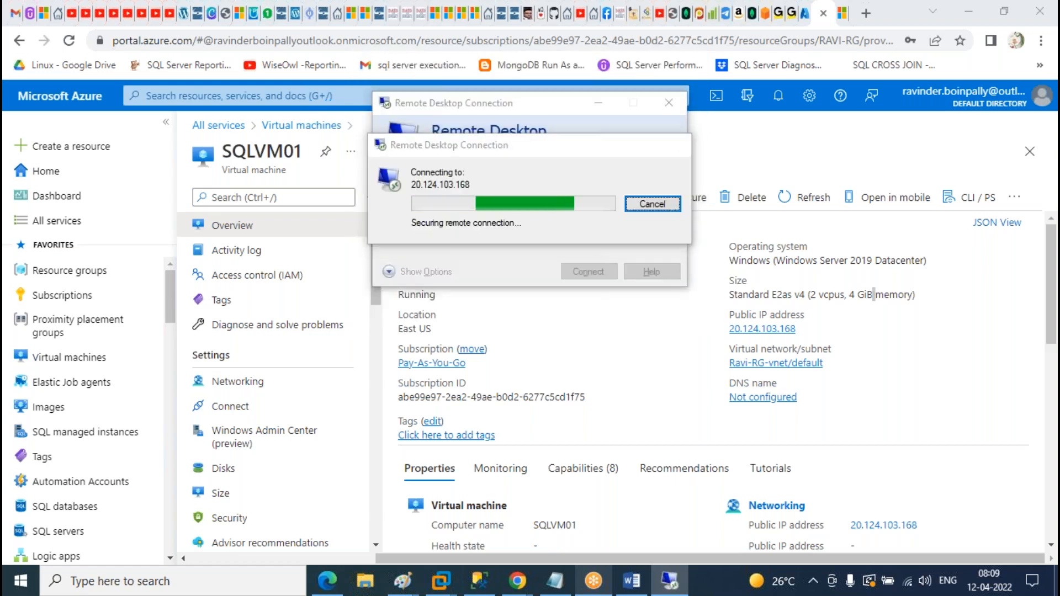
key(Return)
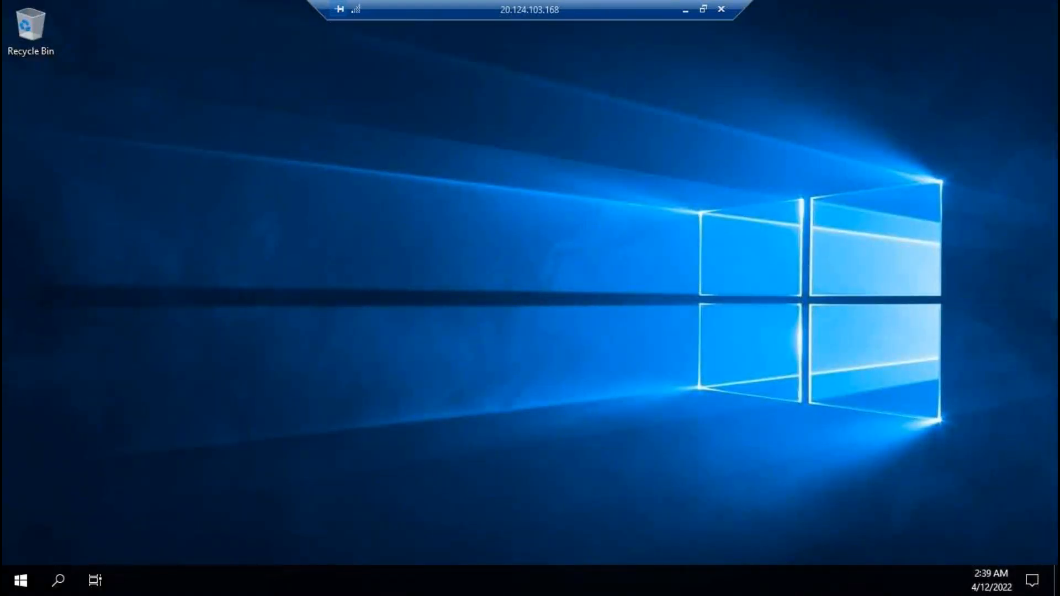
- Examine the remote server's CPU and memory performance in Task Manager, close it and minimize the remote session
right_click(403, 579)
click(485, 505)
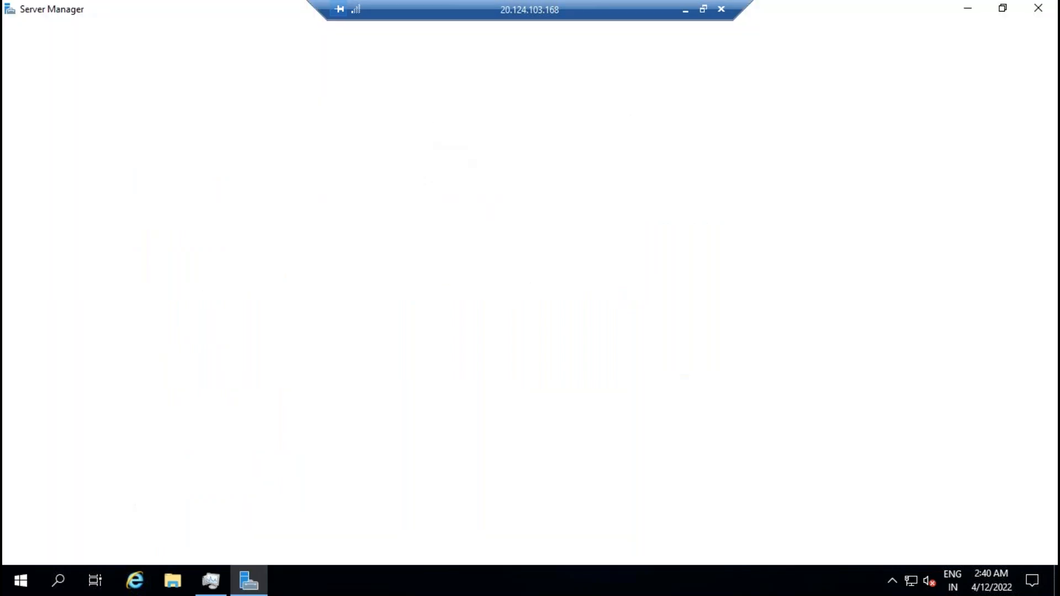
click(209, 590)
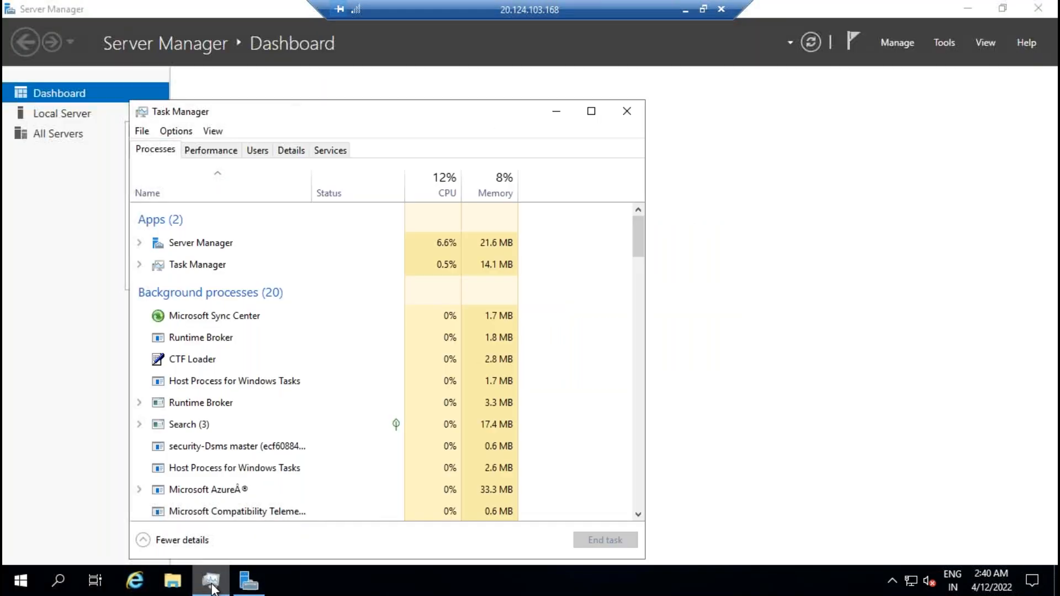
click(218, 153)
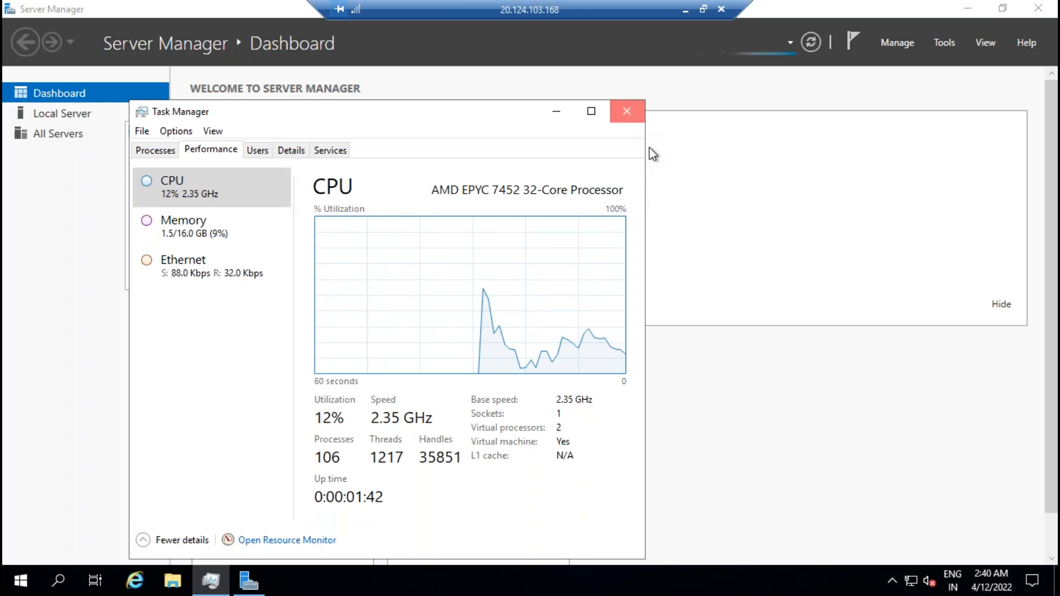
click(627, 111)
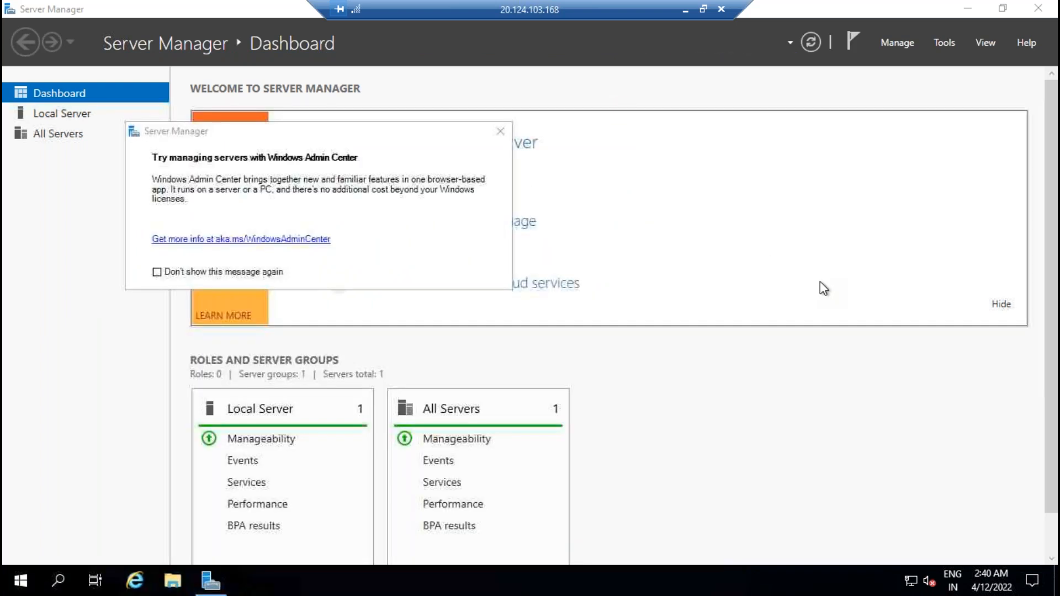
click(685, 11)
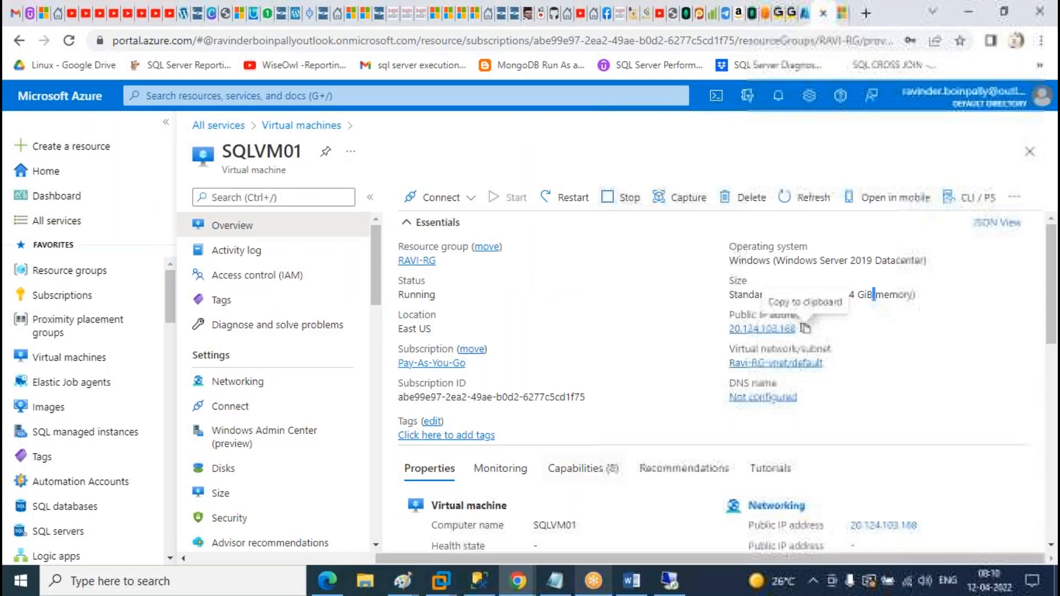
- Move Availability sets in the Azure portal favorites up to directly below Resource groups
scroll(127, 364, down, 3)
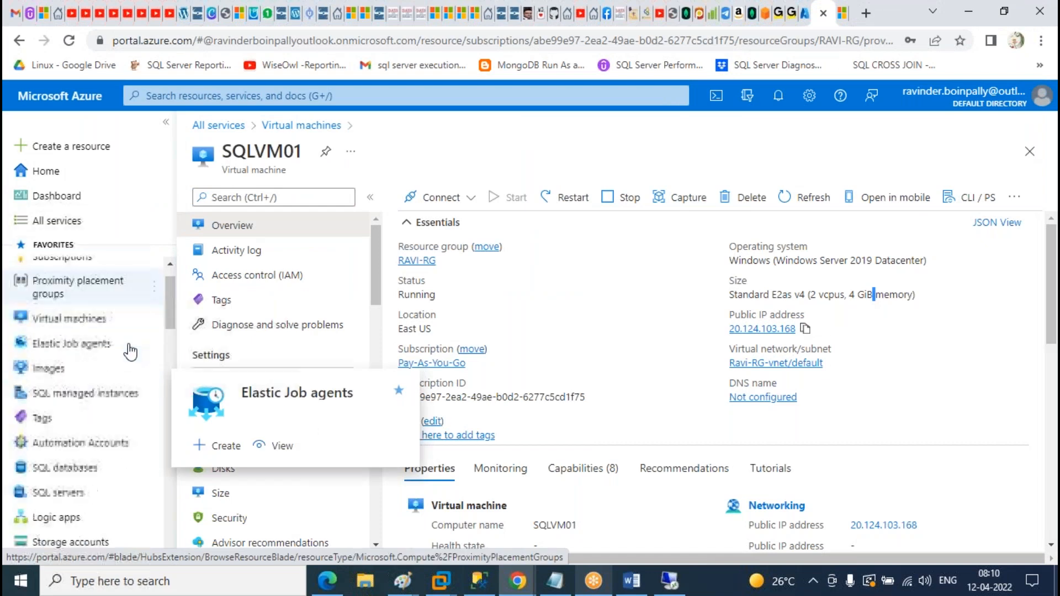
scroll(130, 351, down, 10)
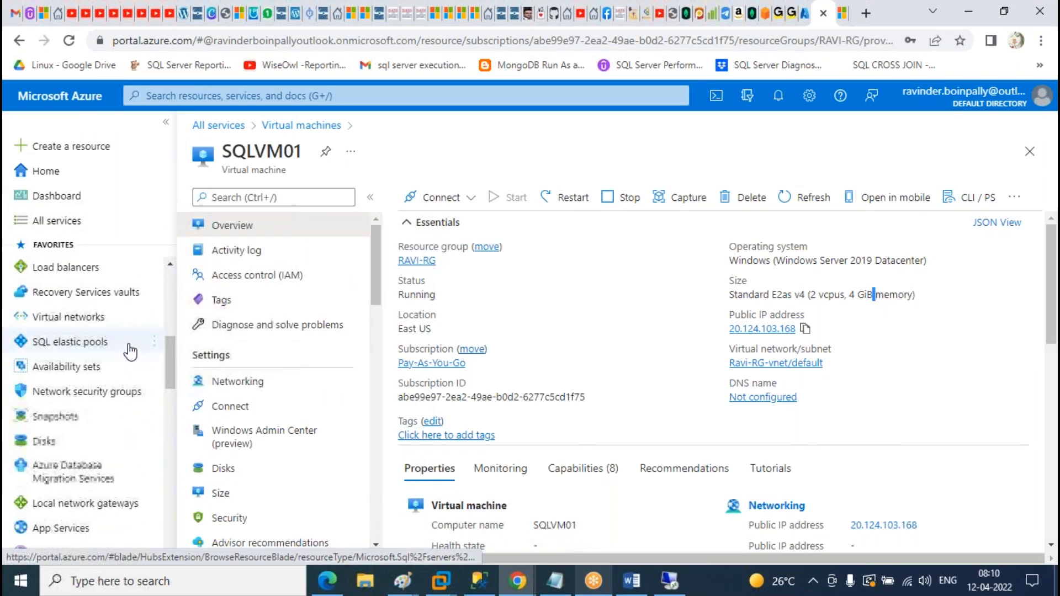
scroll(111, 468, up, 5)
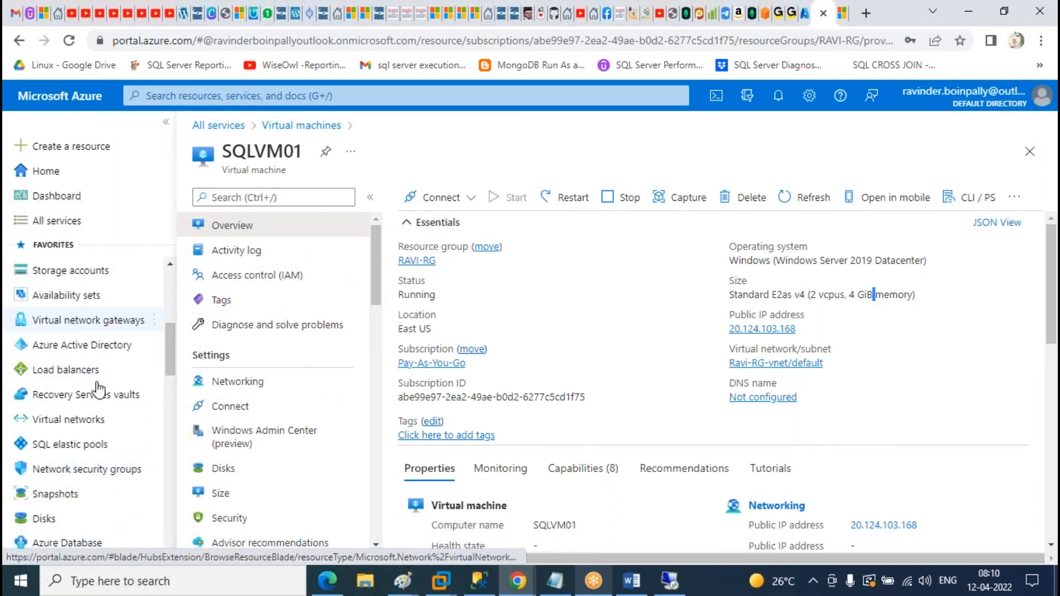
scroll(135, 507, up, 4)
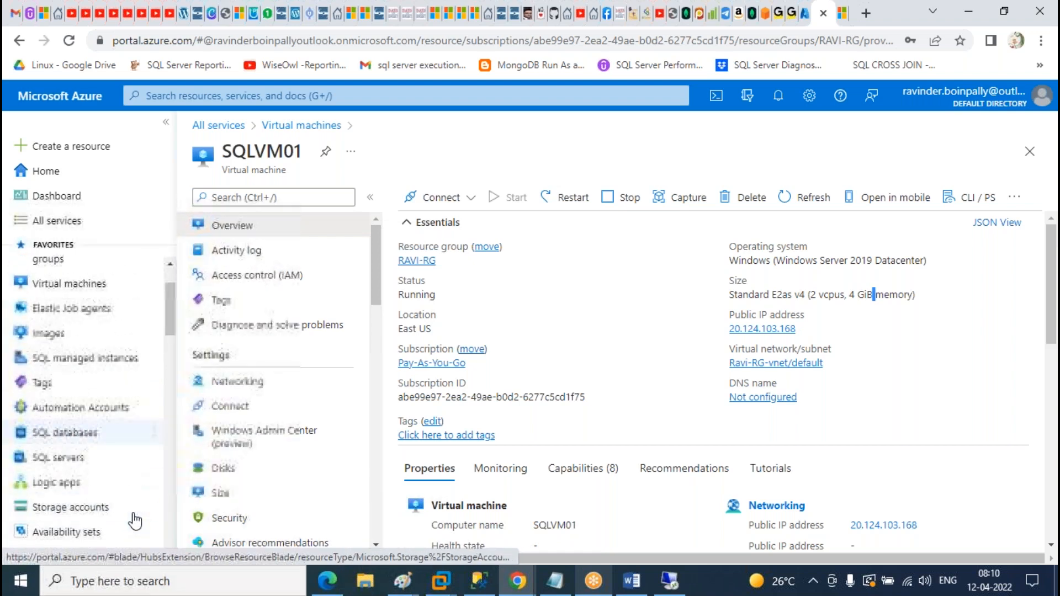
drag(115, 533, 95, 352)
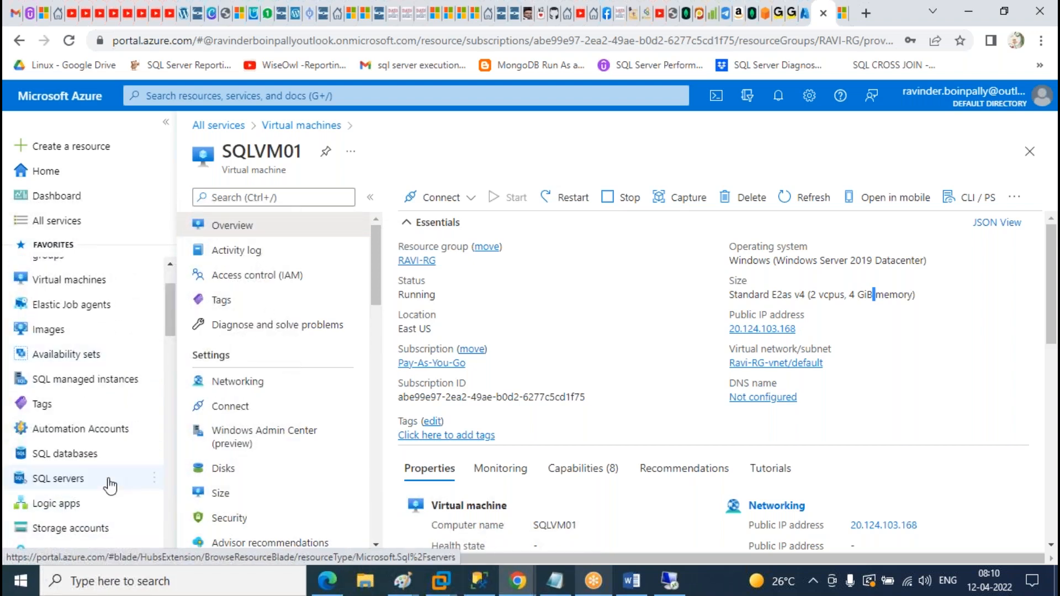
drag(90, 439, 88, 303)
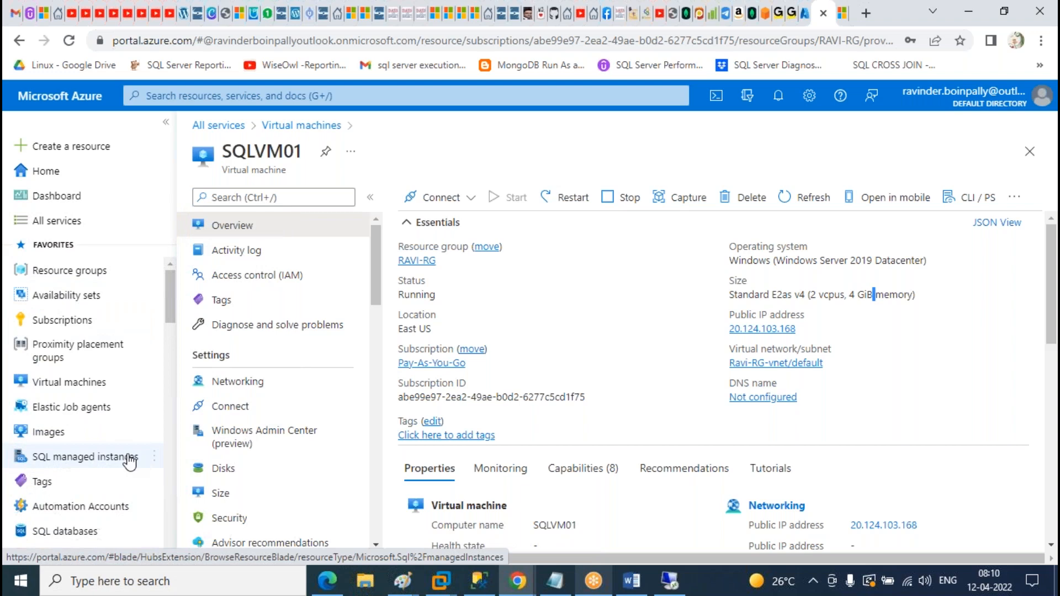
- Open the AVVMSET availability set and examine the fault and update domains of its virtual machines
click(86, 297)
click(251, 319)
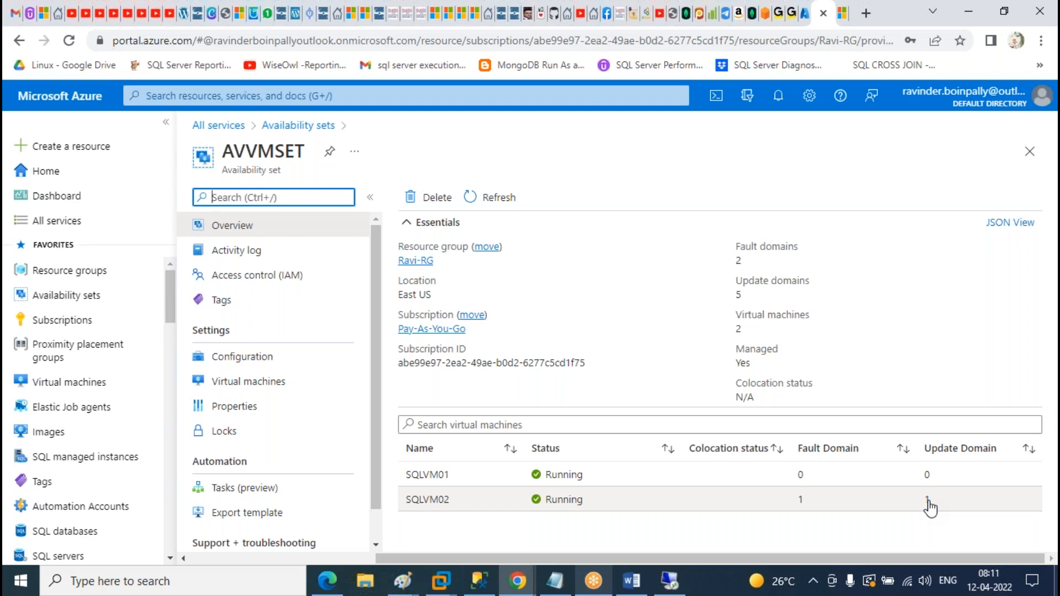
- Return to the remote session, dismiss the Windows Admin Center message and examine the drives under This PC in File Explorer
click(669, 581)
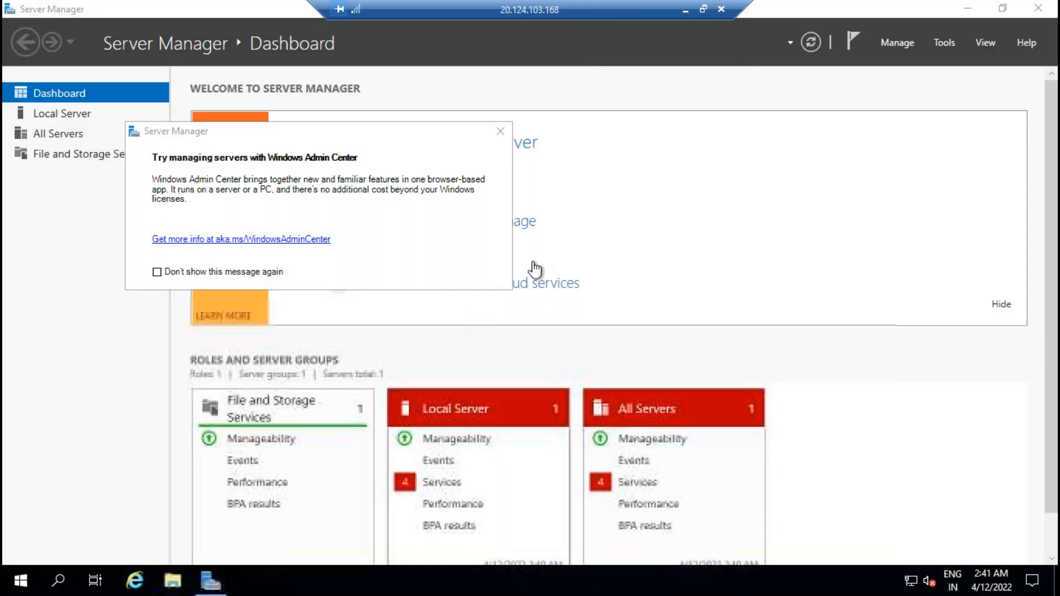
click(500, 130)
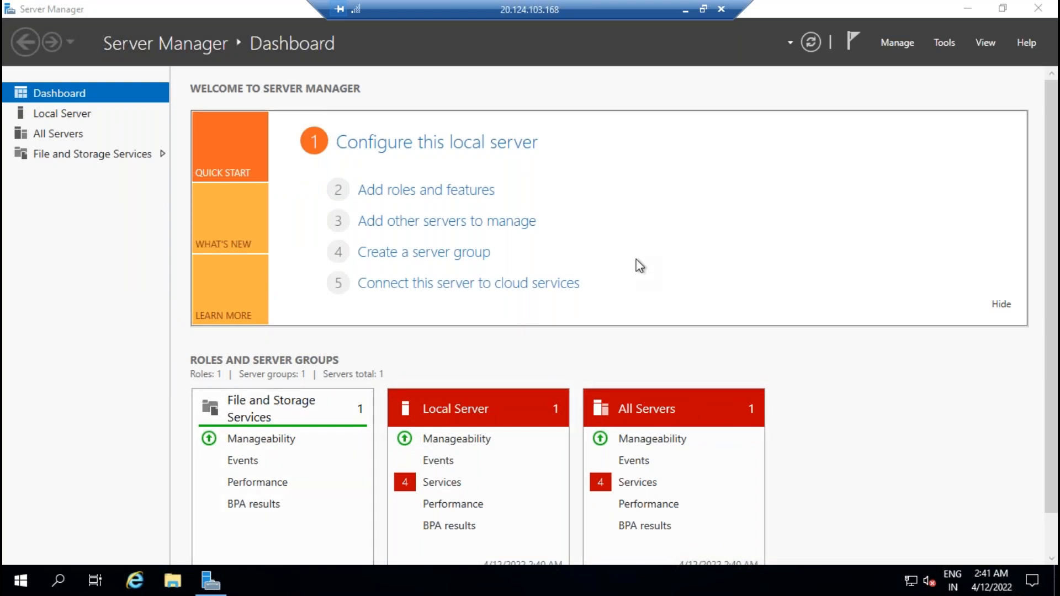
key(super+e)
click(152, 248)
click(919, 69)
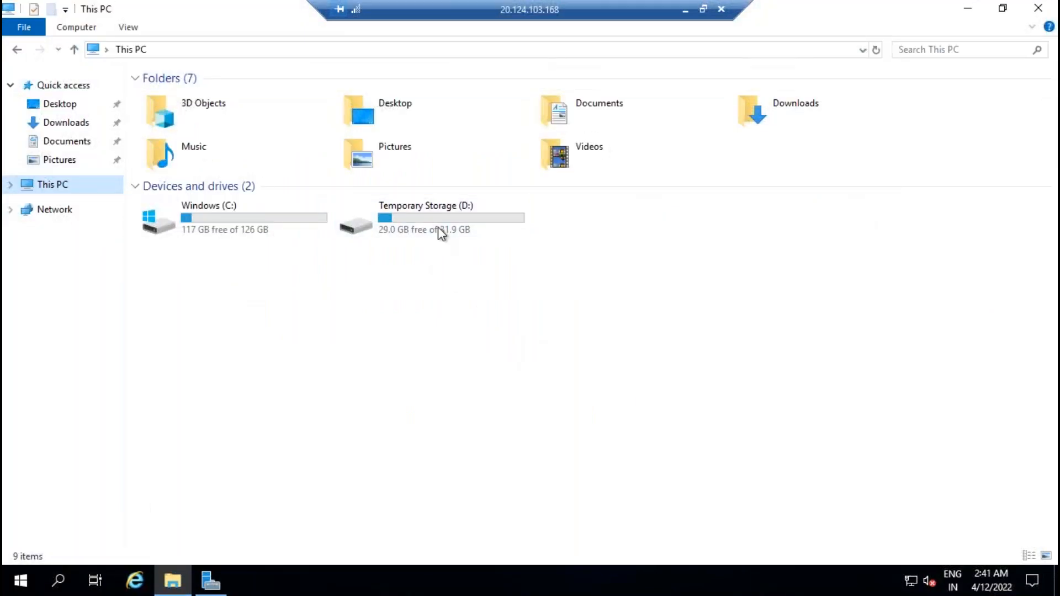
mouse_move(446, 225)
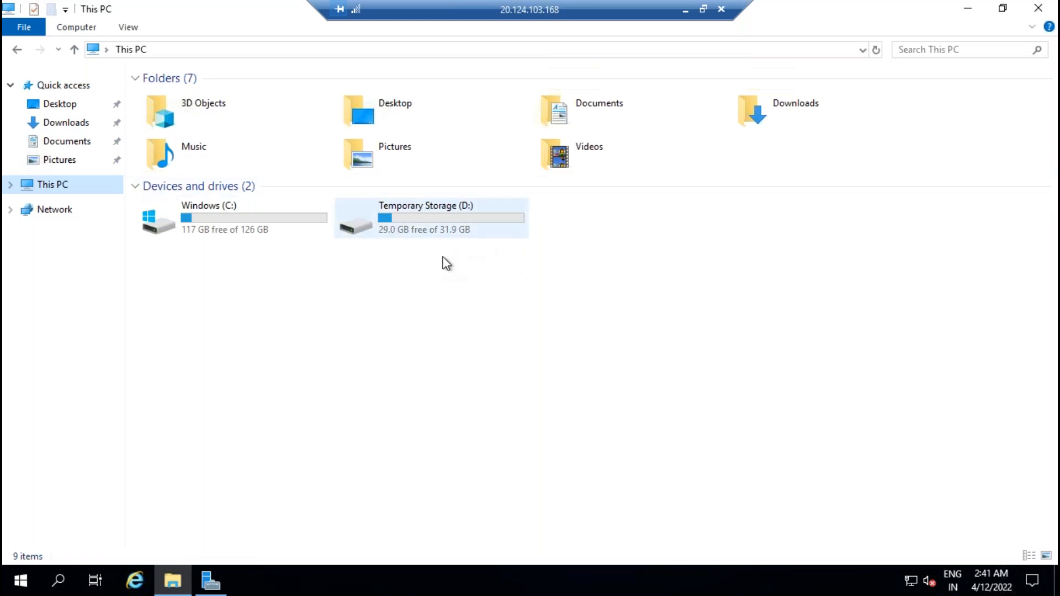
- Open SQLVM01's advanced system settings and examine the virtual memory paging file size in the advanced Performance Options
right_click(78, 185)
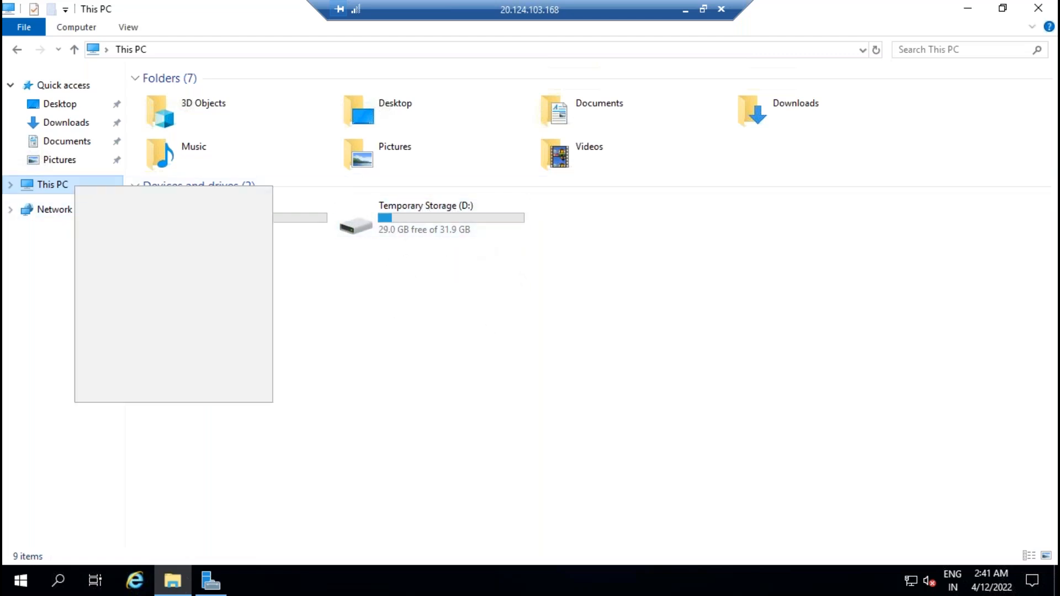
click(134, 390)
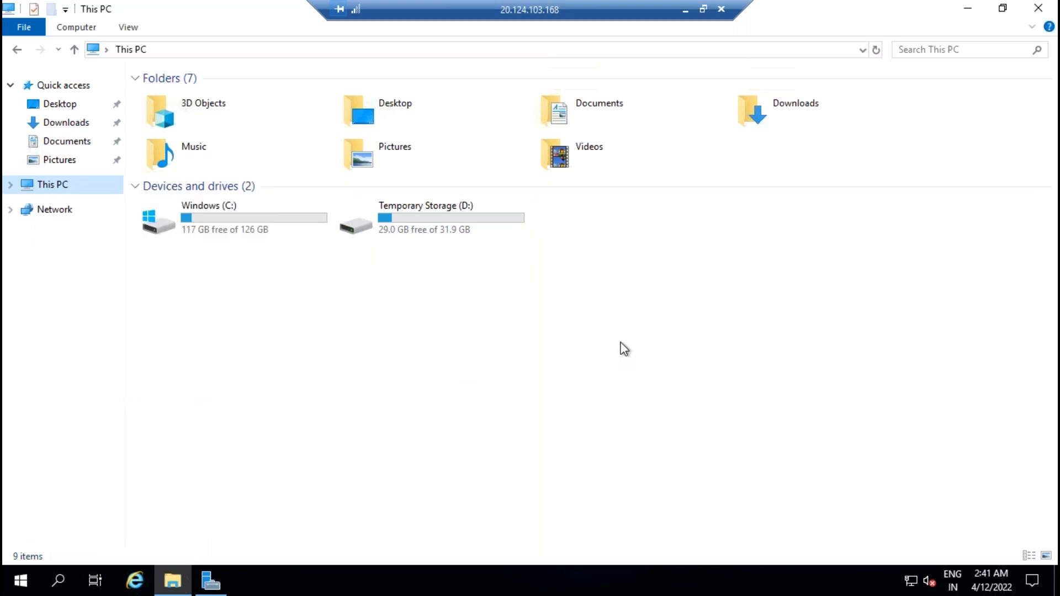
click(188, 216)
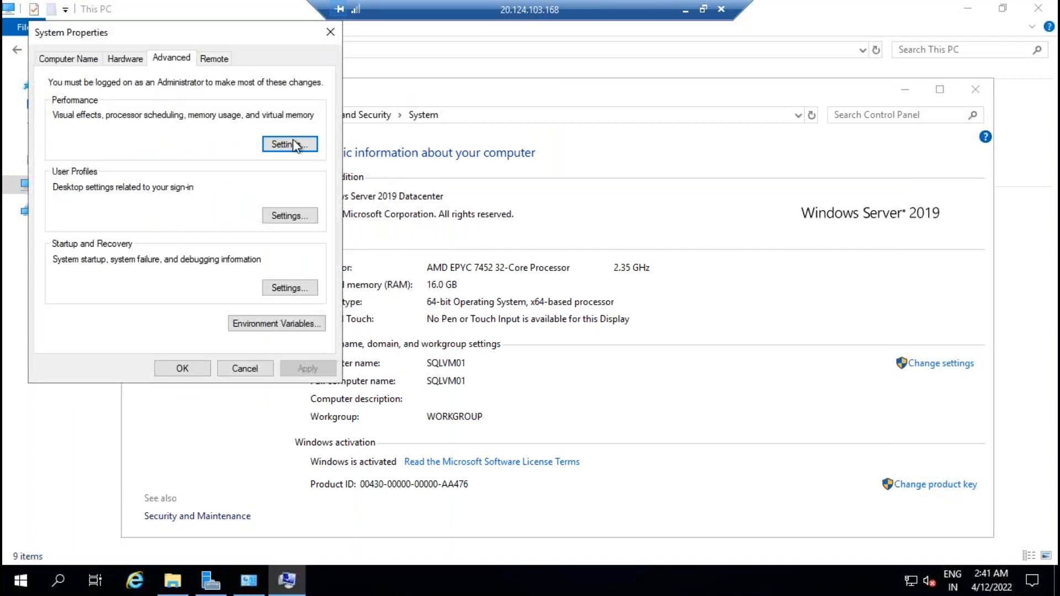
click(282, 144)
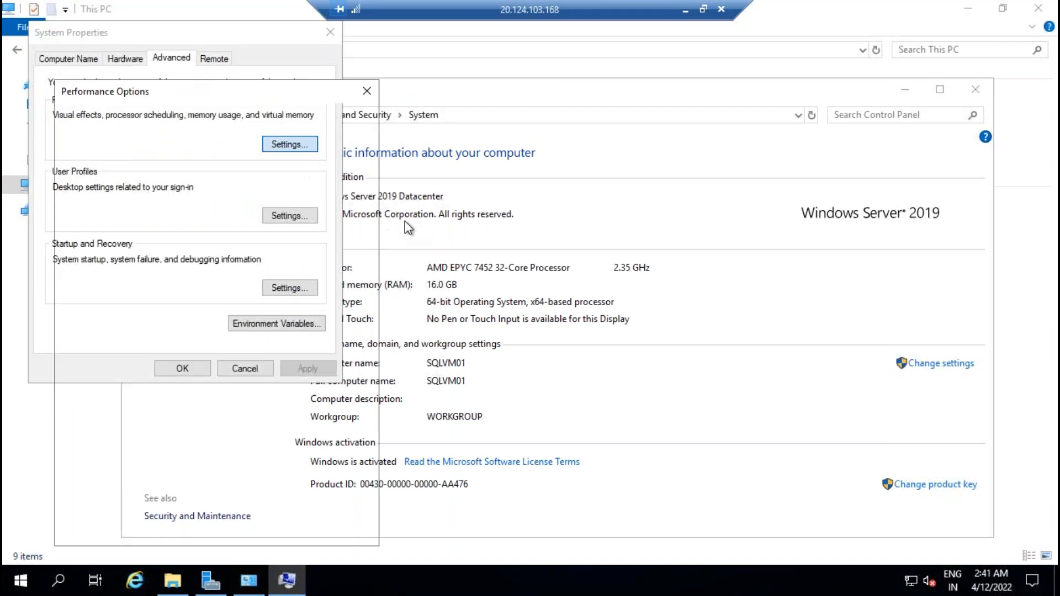
click(143, 118)
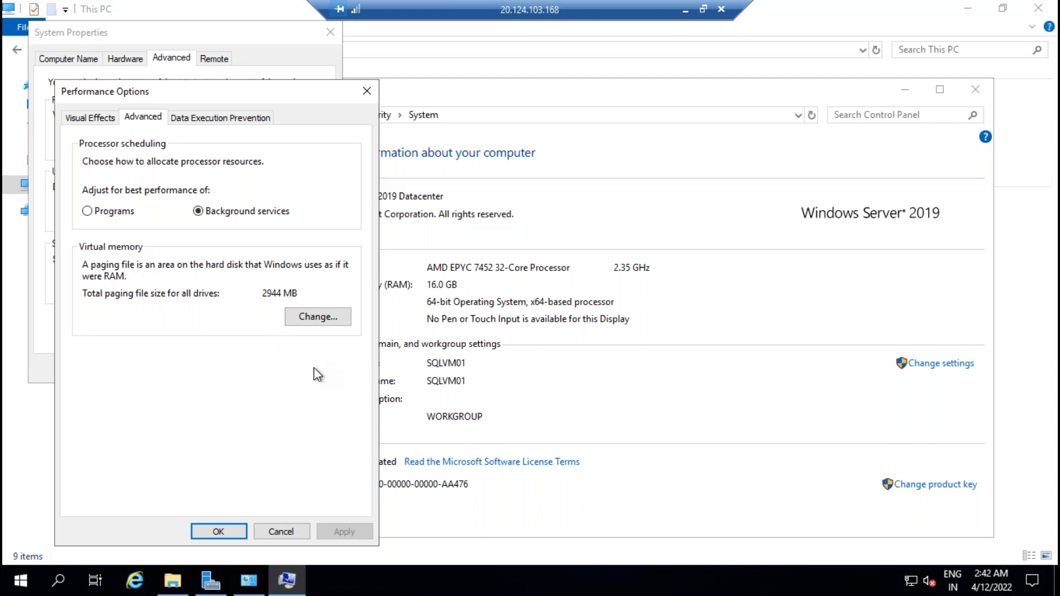
- Check the remote server's CPU and memory figures in Task Manager against the paging file size, closing Task Manager after each check
right_click(568, 589)
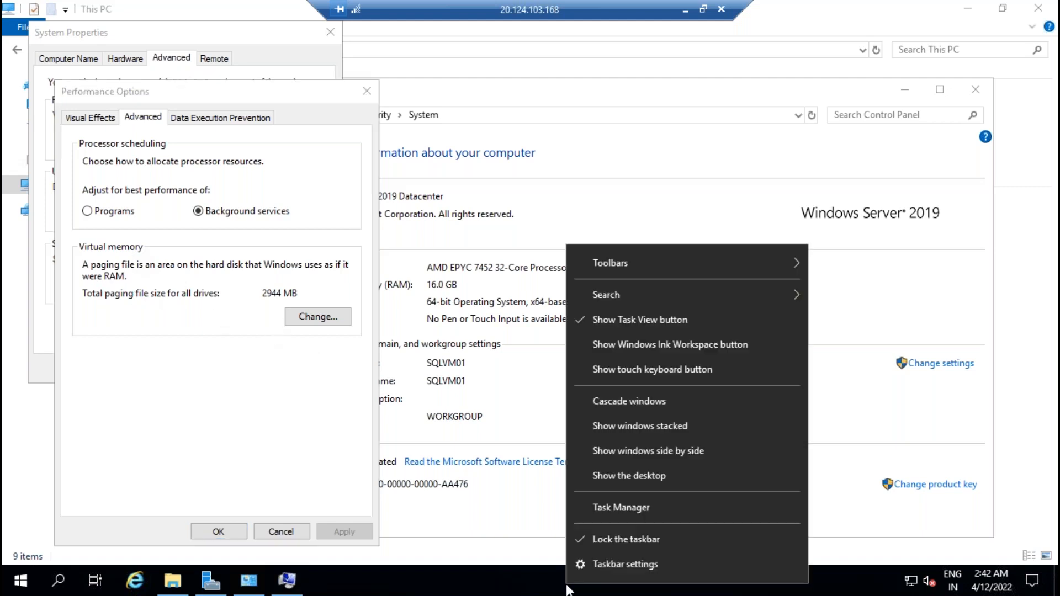
click(643, 505)
click(231, 151)
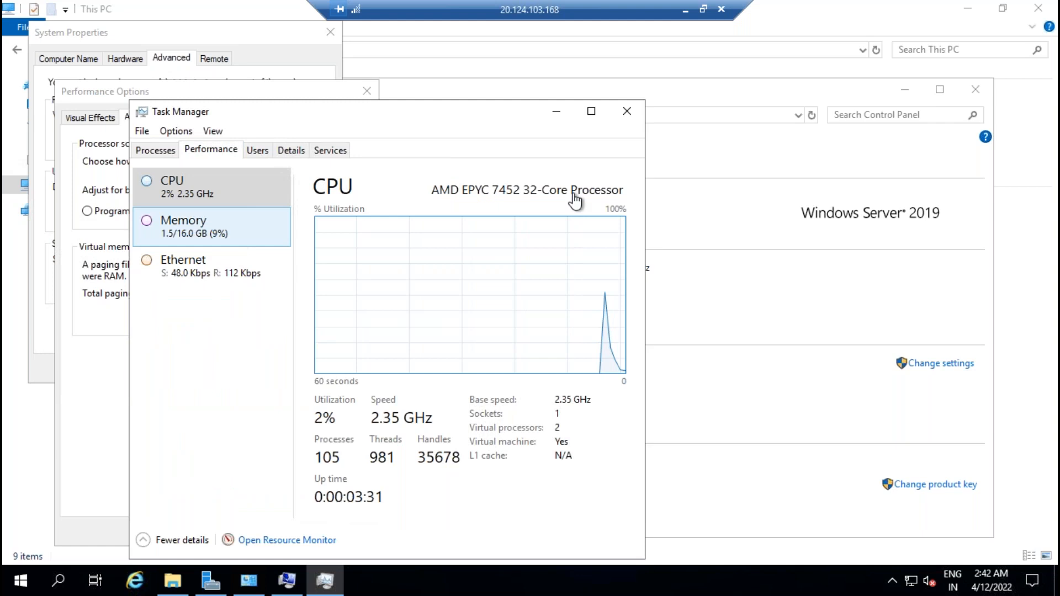
click(627, 112)
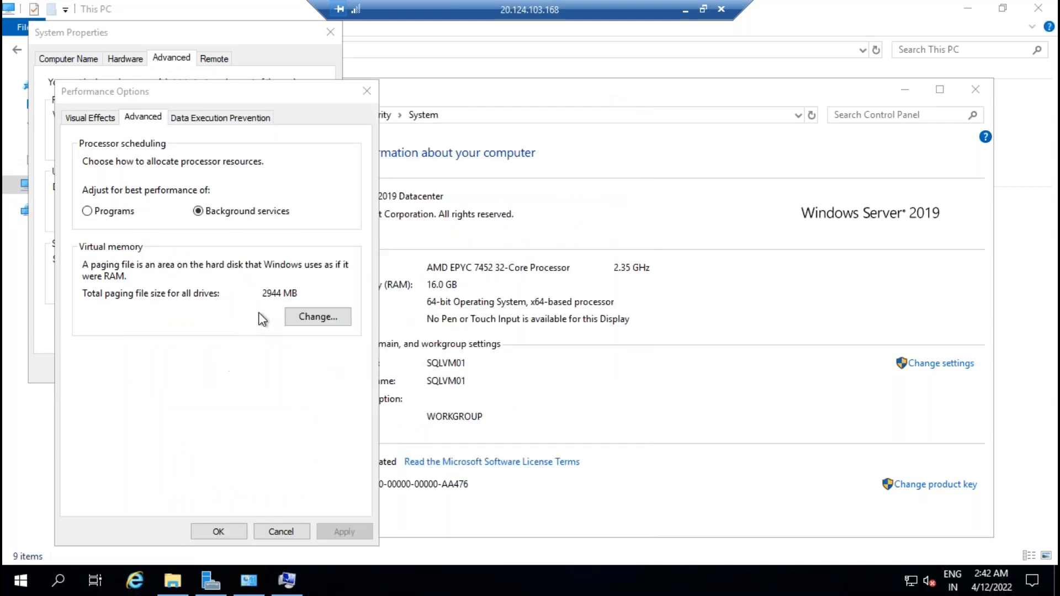
click(272, 300)
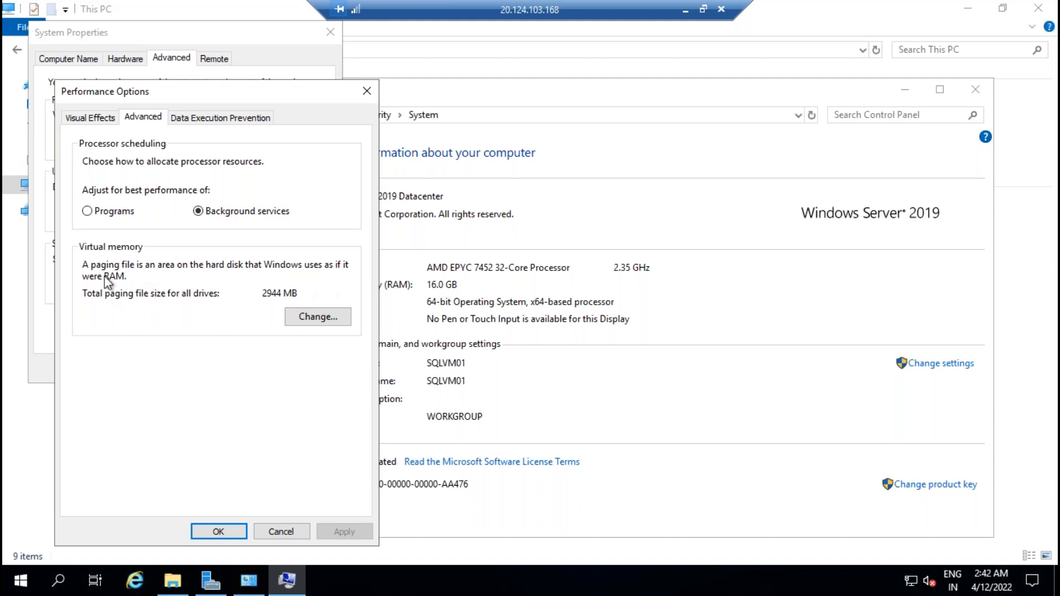
click(533, 591)
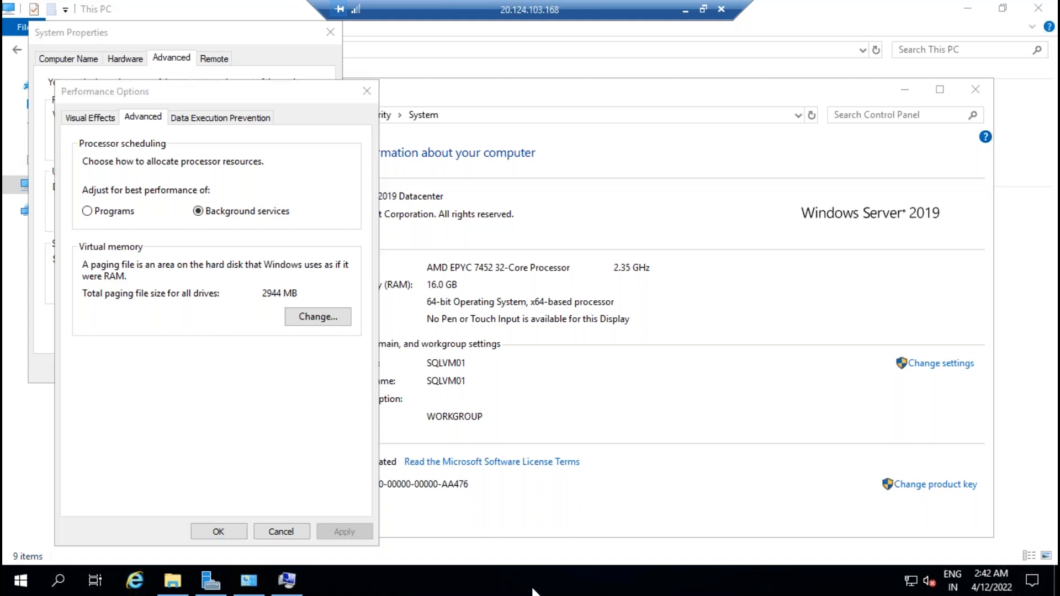
right_click(534, 591)
click(604, 508)
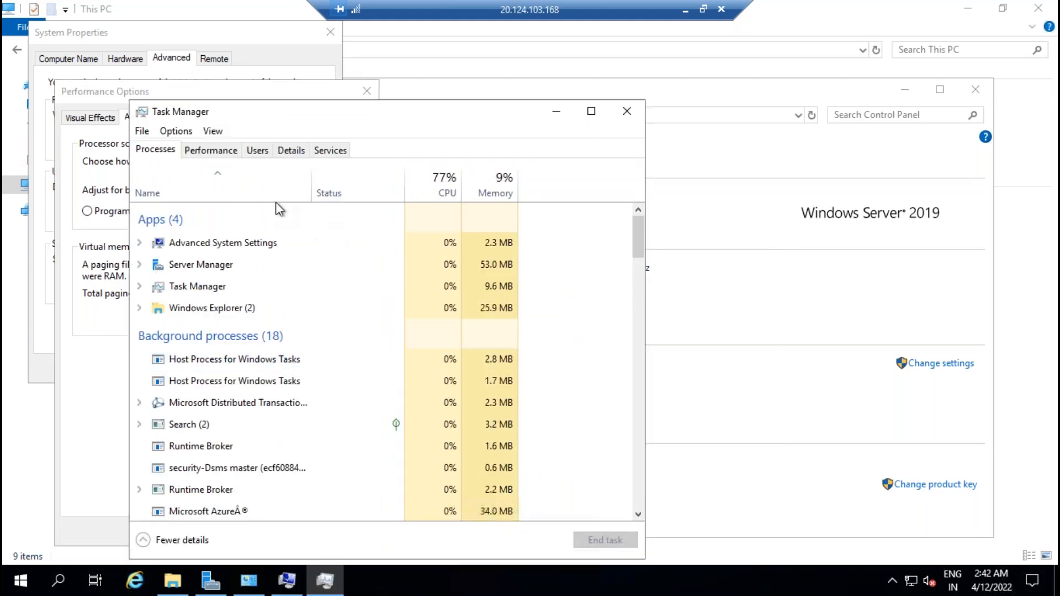
click(230, 158)
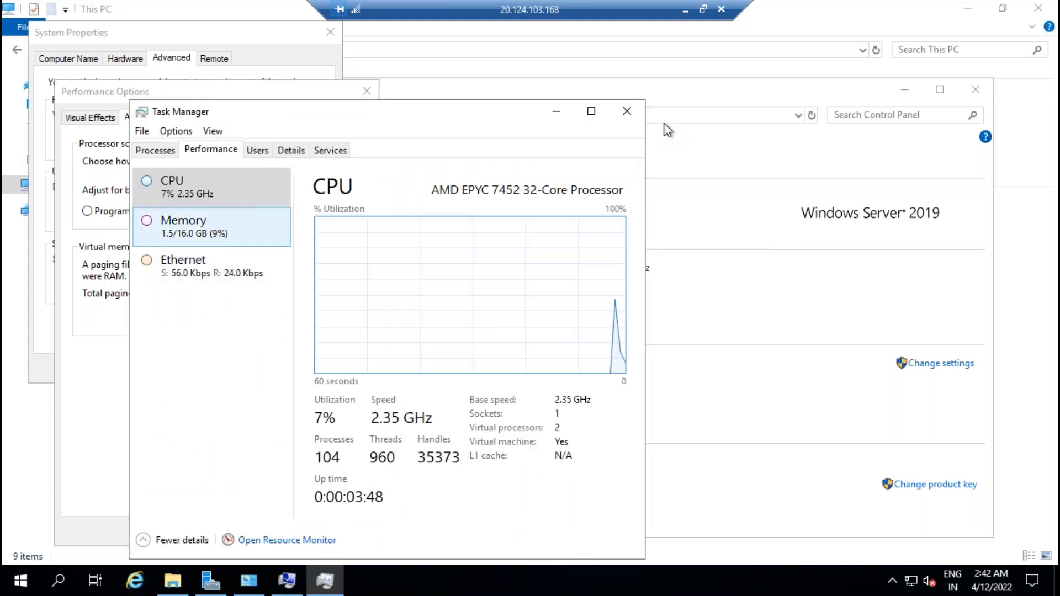
click(626, 112)
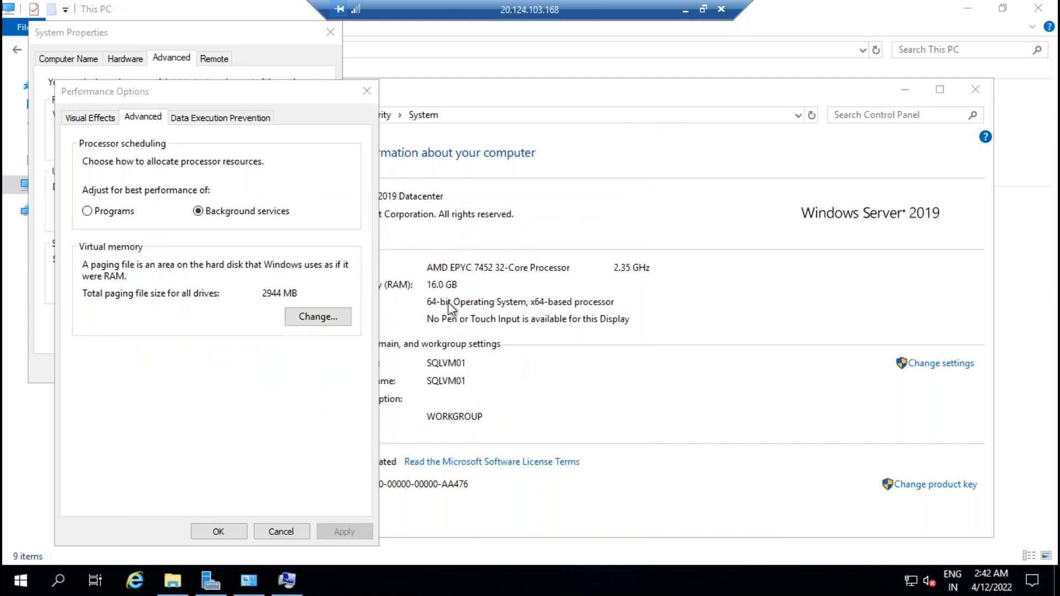
click(274, 300)
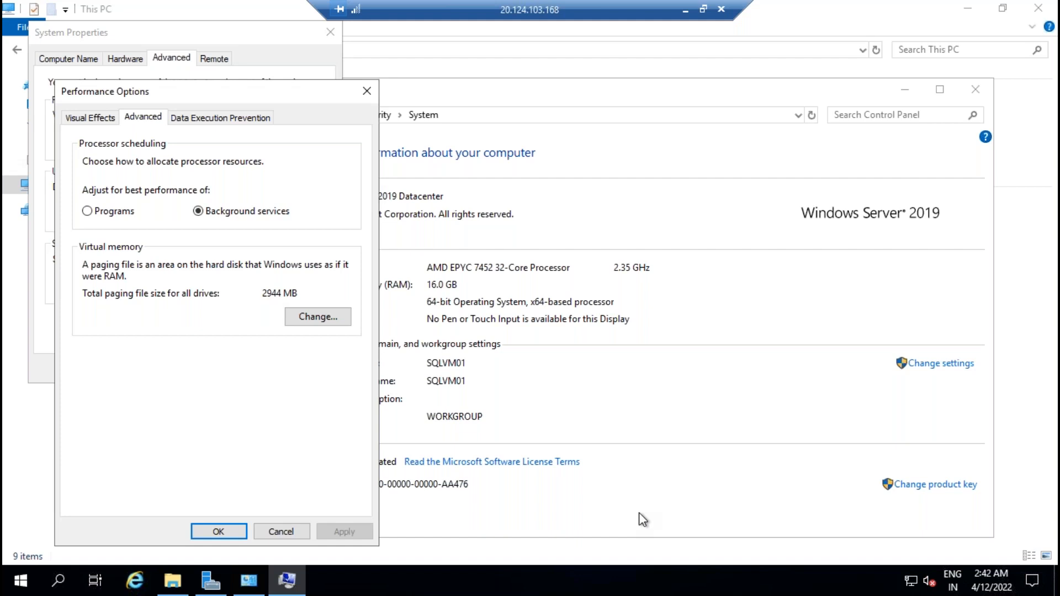
- Minimize the remote session, open Paint and draw two large rectangles side by side with a small rectangle in the second one's lower-left corner
click(685, 11)
click(177, 580)
text(mspaint)
key(Return)
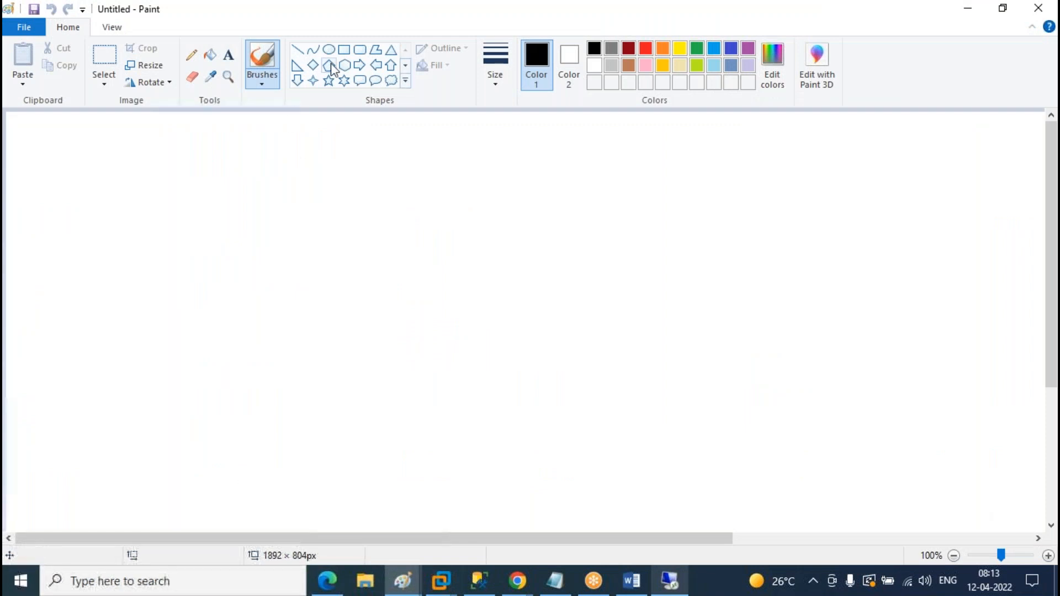
click(344, 49)
mouse_move(305, 163)
mouse_down()
mouse_move(473, 331)
mouse_move(547, 346)
mouse_up()
mouse_move(686, 123)
mouse_down()
mouse_move(878, 284)
mouse_move(916, 337)
mouse_up()
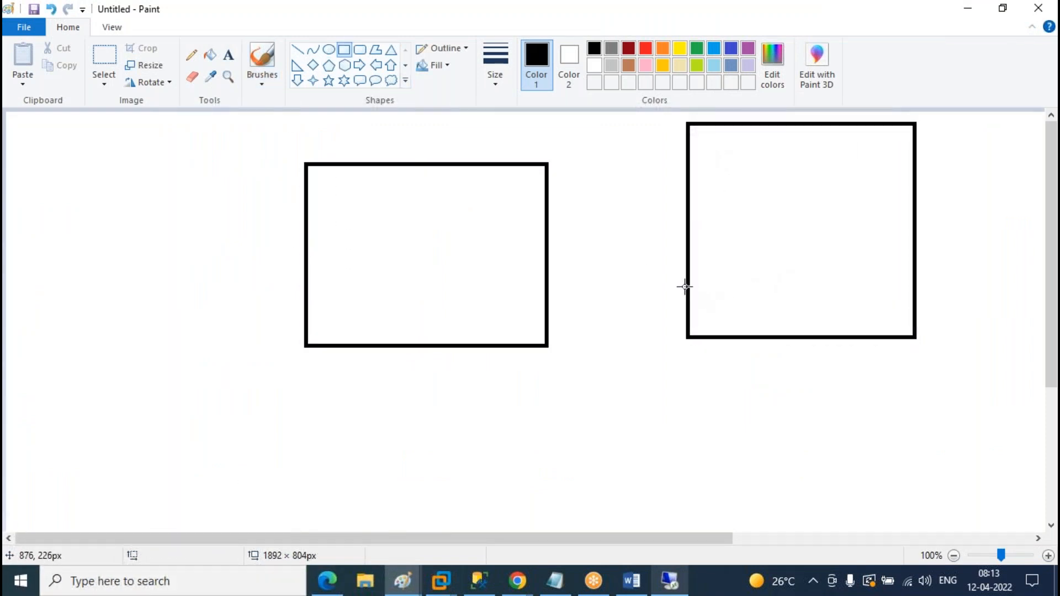
drag(685, 287, 751, 333)
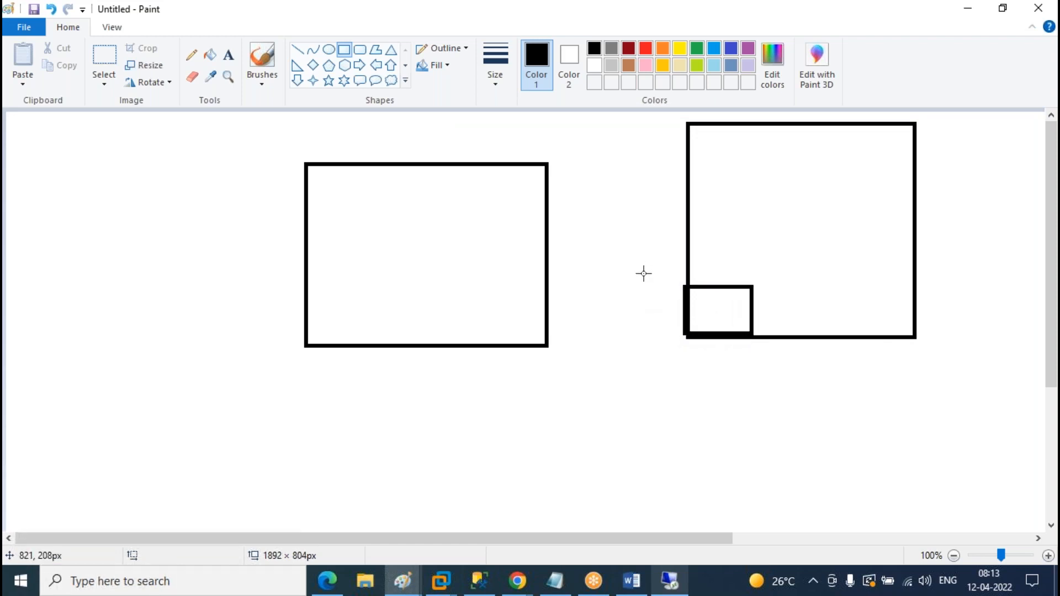
- Draw four freehand horizontal lines inside the first rectangle and curved loops linking it to the small rectangle with the Pencil
click(192, 54)
drag(308, 184, 454, 180)
drag(368, 215, 546, 218)
drag(430, 237, 493, 239)
drag(388, 282, 492, 286)
drag(553, 273, 680, 287)
drag(732, 328, 489, 344)
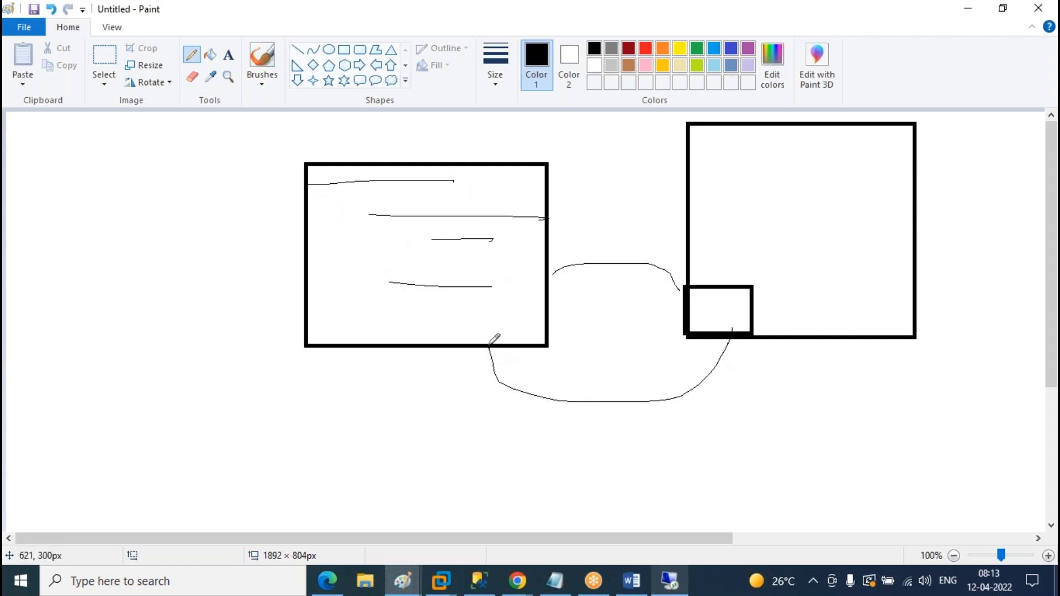
mouse_move(549, 279)
mouse_down()
mouse_move(635, 267)
mouse_move(703, 308)
mouse_move(710, 380)
mouse_move(566, 397)
mouse_move(489, 340)
mouse_move(558, 267)
mouse_move(665, 267)
mouse_move(727, 343)
mouse_move(551, 391)
mouse_move(492, 340)
mouse_up()
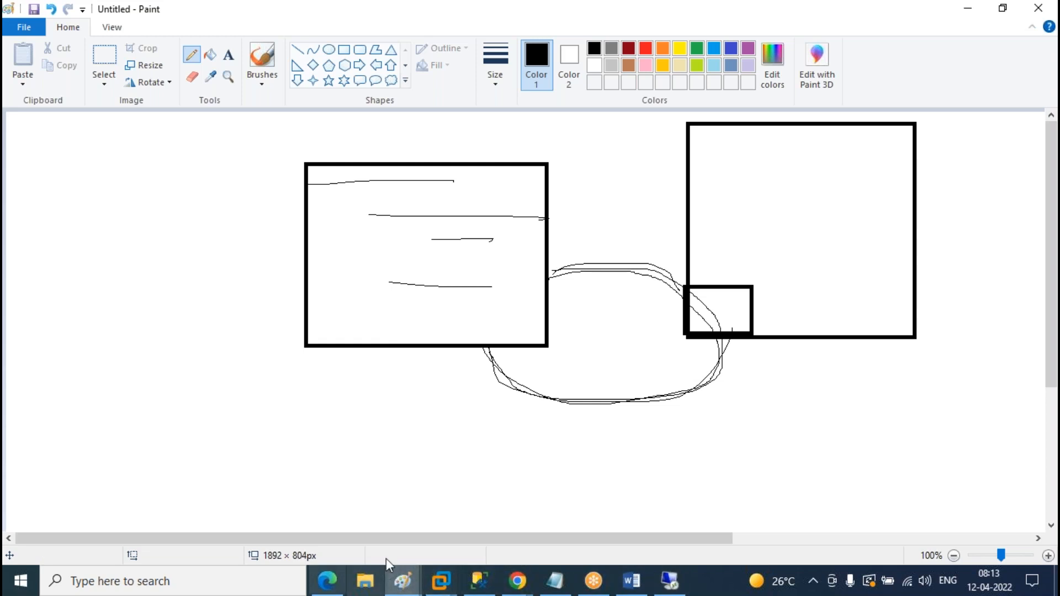
- Examine the local computer's CPU and memory performance in Task Manager, and close it
right_click(712, 587)
click(772, 508)
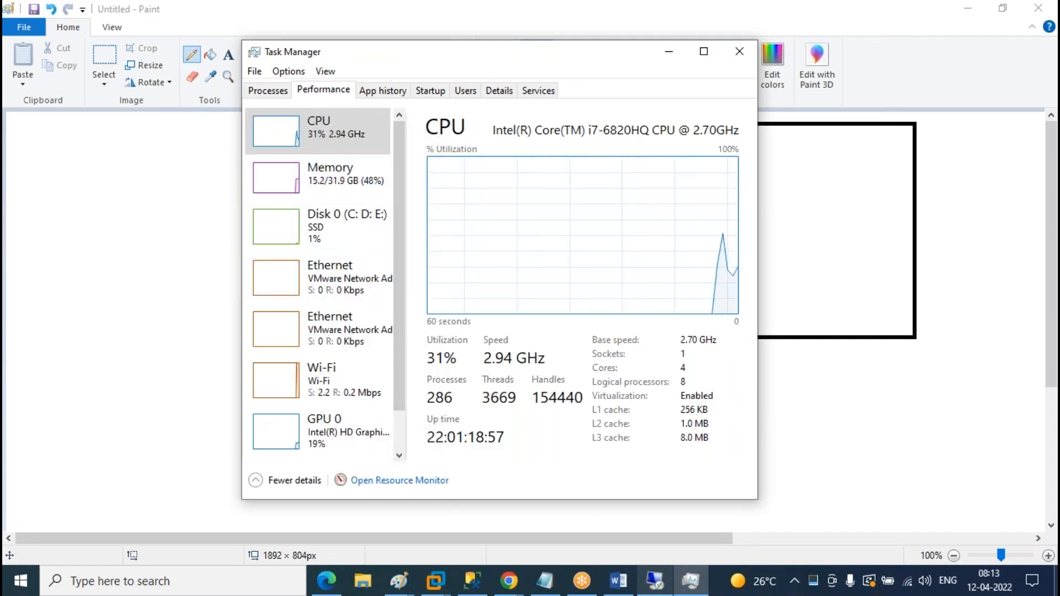
click(740, 53)
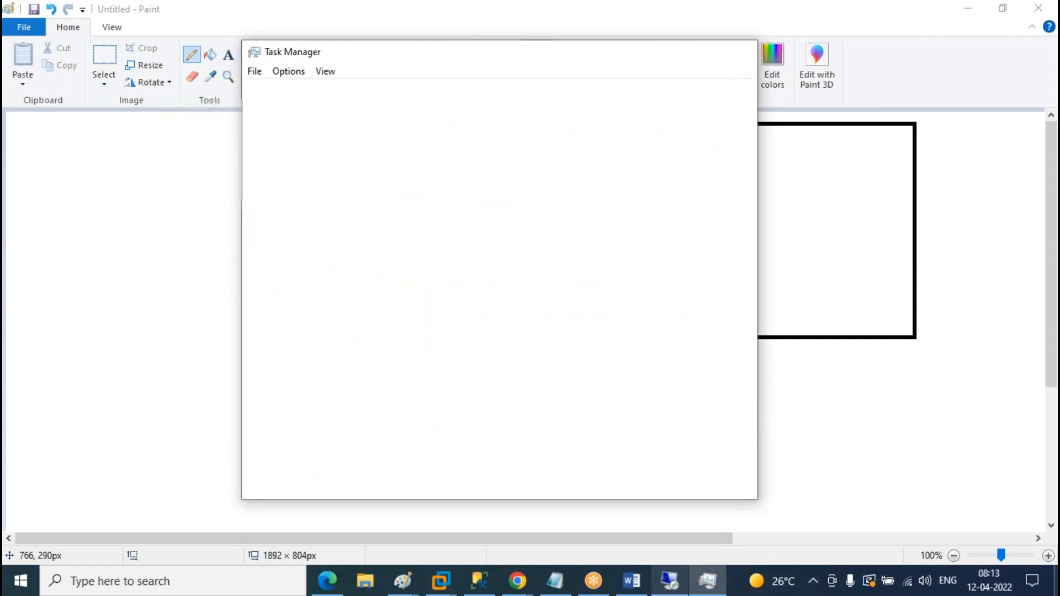
- View the properties of This PC on the local computer and close the About settings
key(super+e)
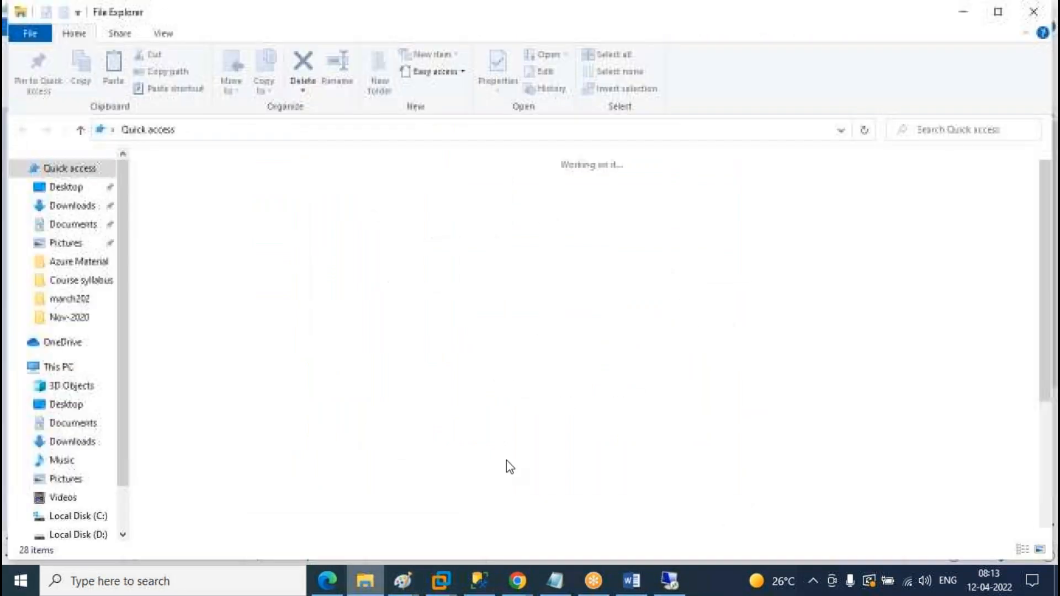
right_click(52, 369)
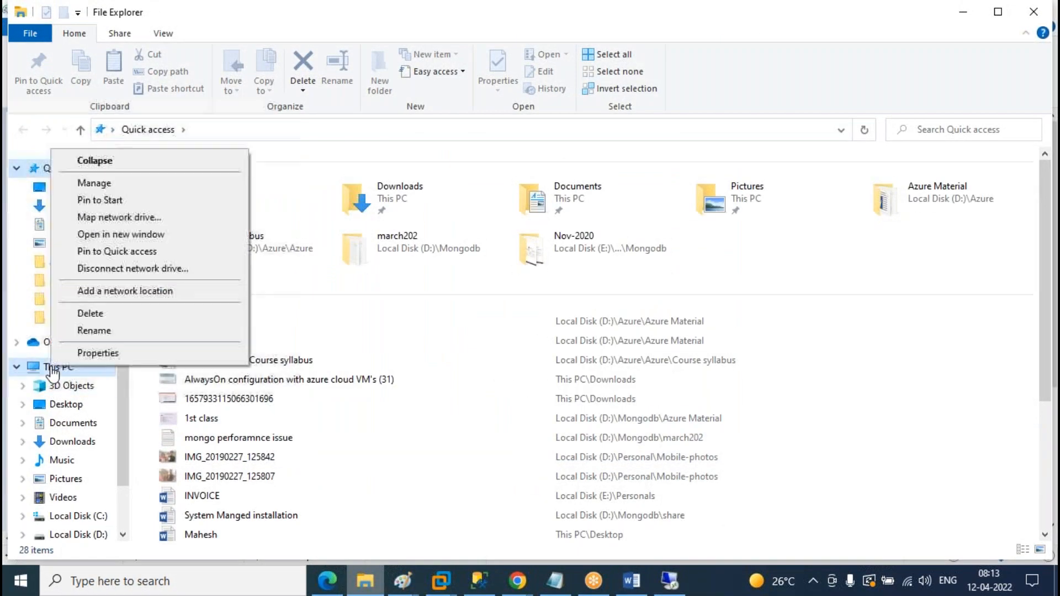
click(102, 353)
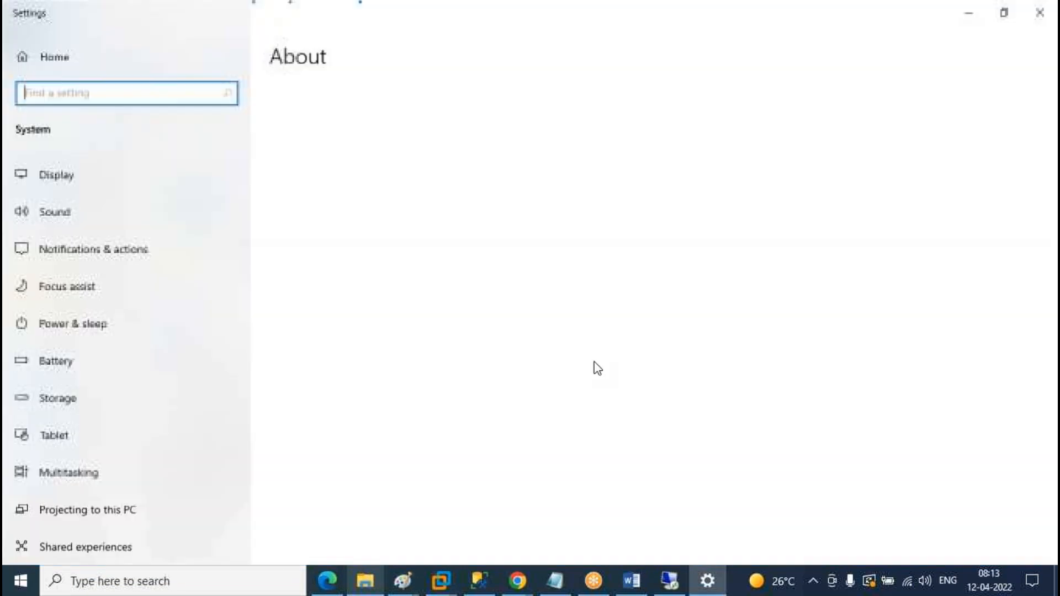
click(1037, 14)
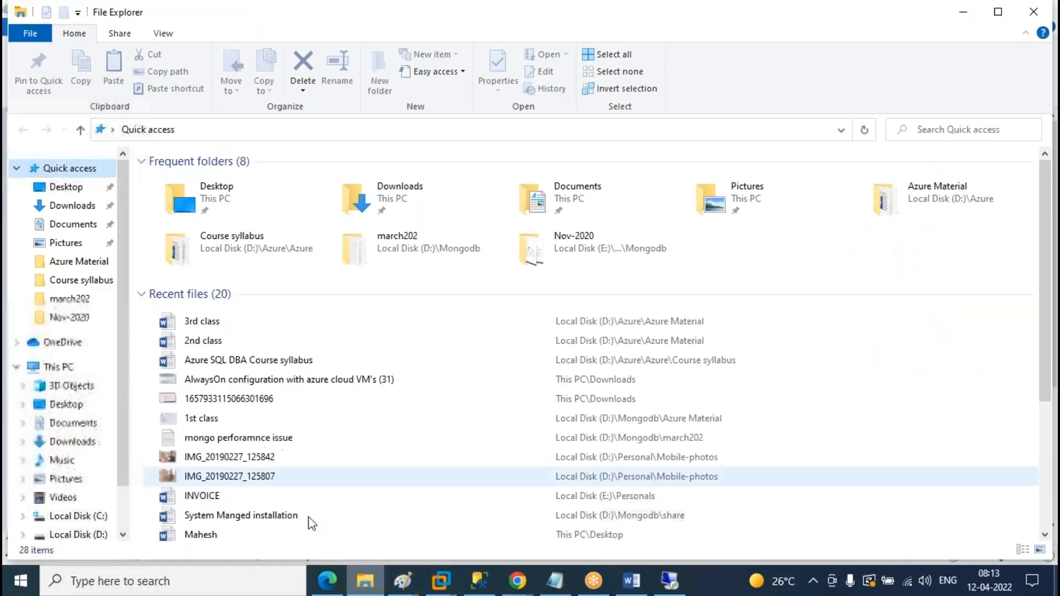
- Search Windows for "envi" and open the local computer's system environment variables settings
click(149, 580)
text(sys)
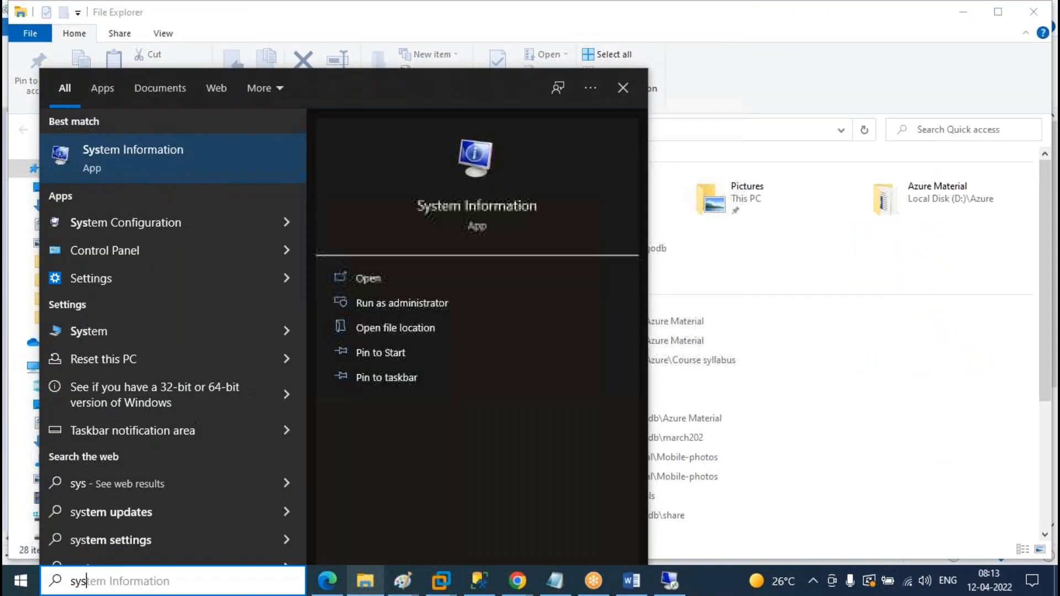
key(BackSpace)
key(BackSpace)
key(BackSpace)
key(BackSpace)
text(e)
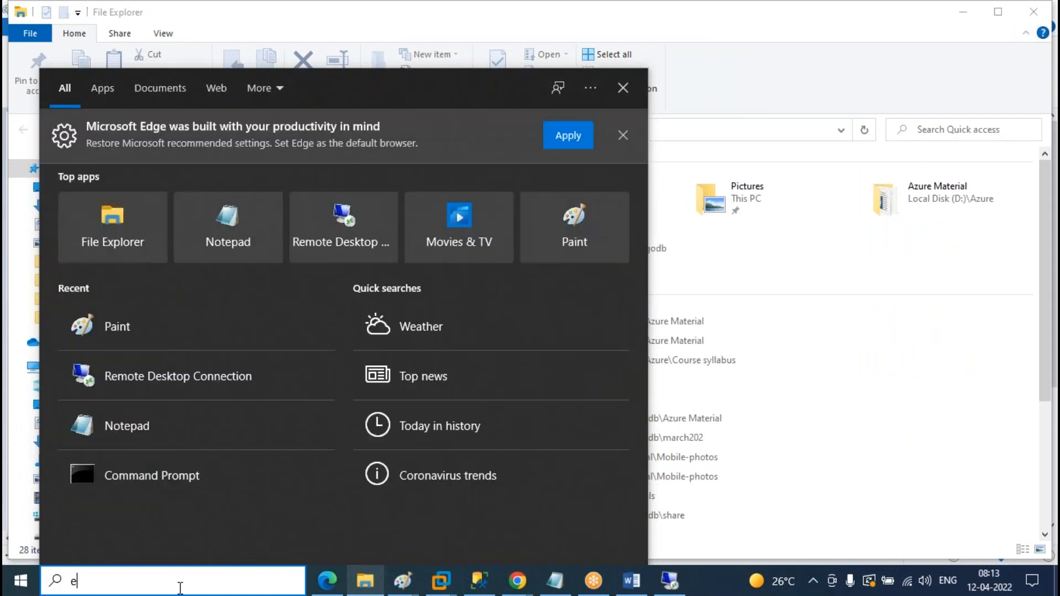
text(nvi)
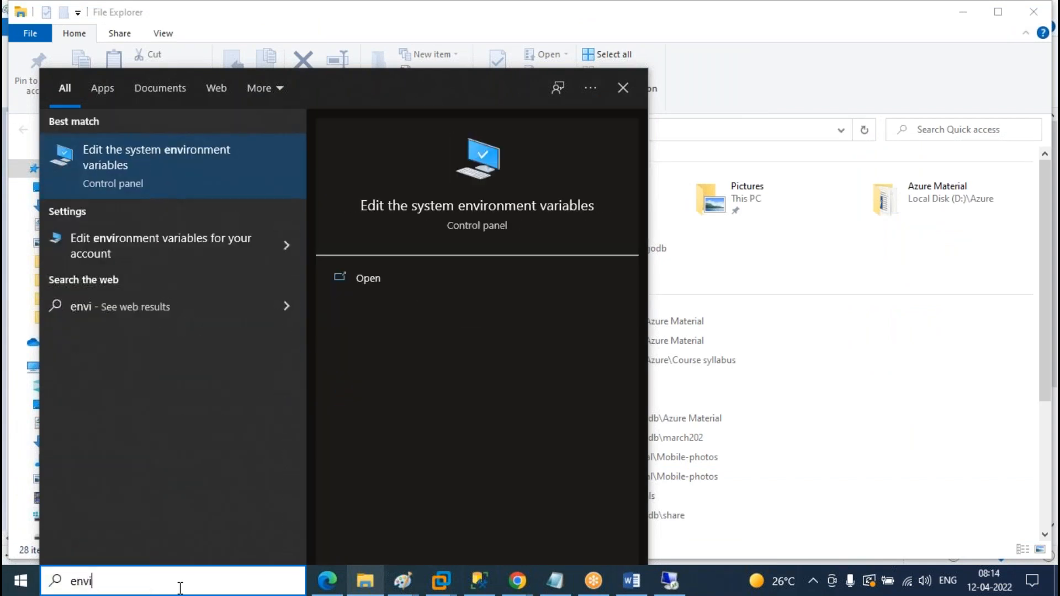
click(208, 169)
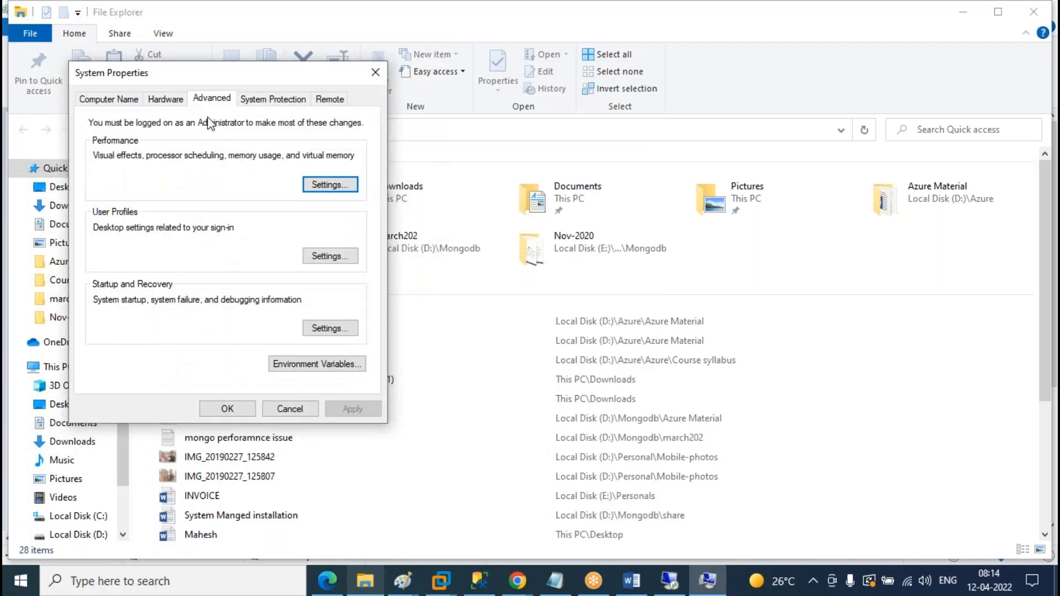
- Examine the local computer's paging file size in the advanced Performance Options, and close both property dialogs
click(331, 186)
click(185, 128)
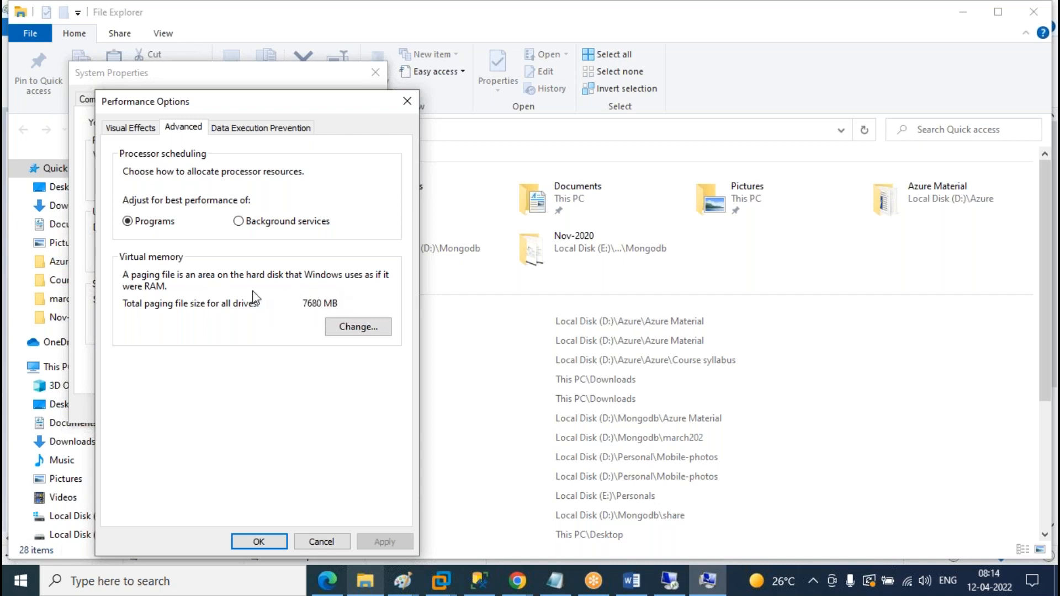
click(407, 101)
click(375, 72)
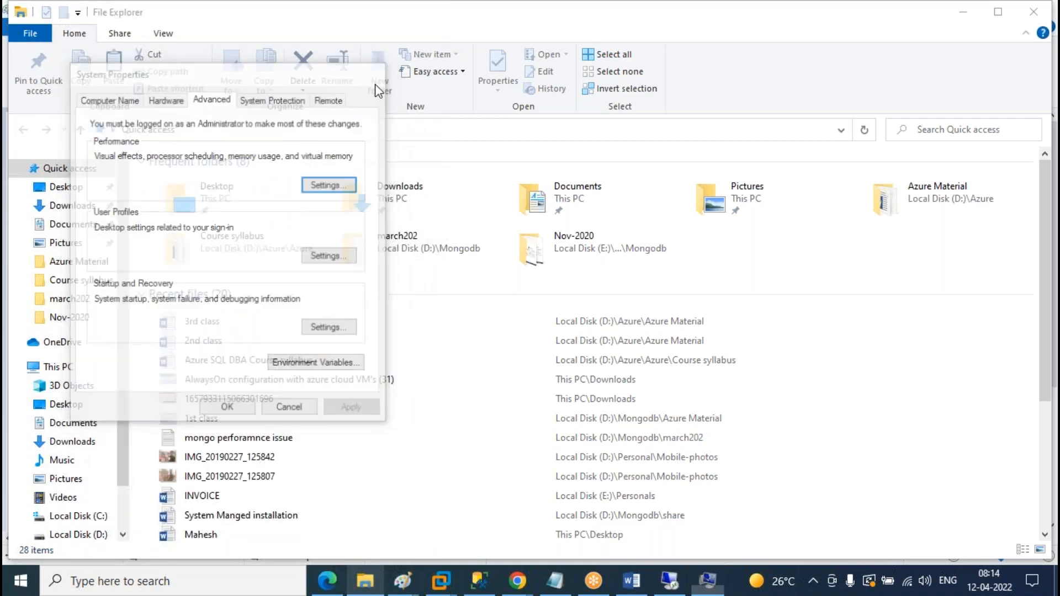
- Return to the remote session, cancel Performance Options and System Properties, and replace the open File Explorer window with a new one
click(670, 580)
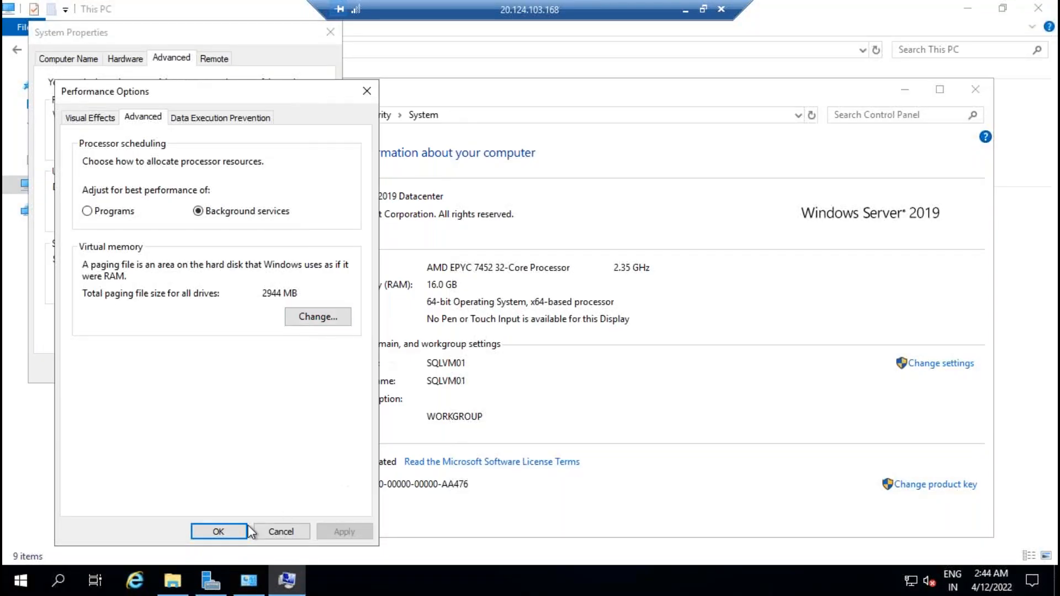
click(281, 531)
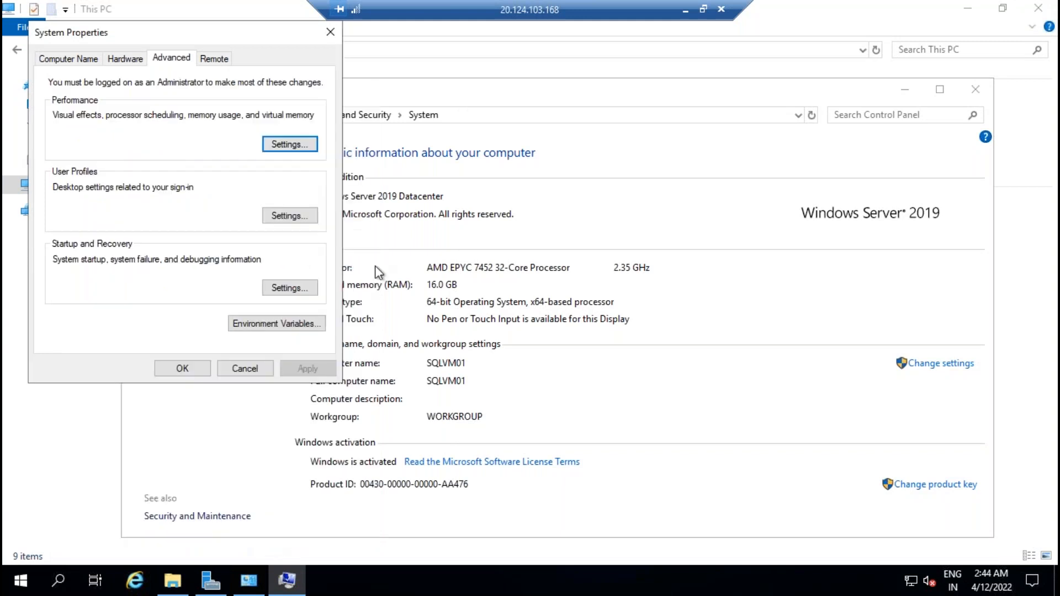
click(258, 372)
click(1038, 10)
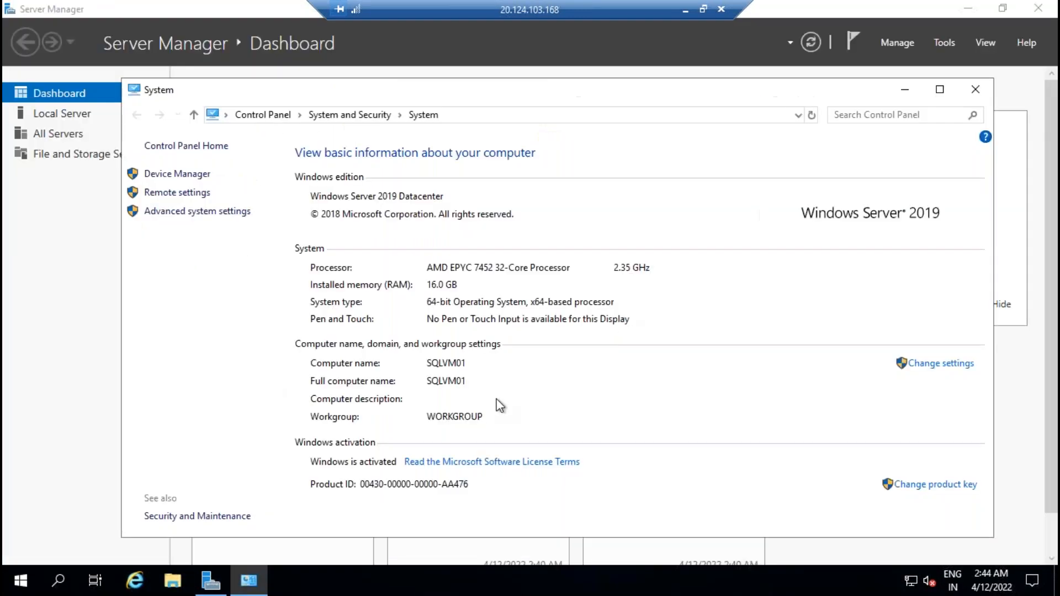
key(super+e)
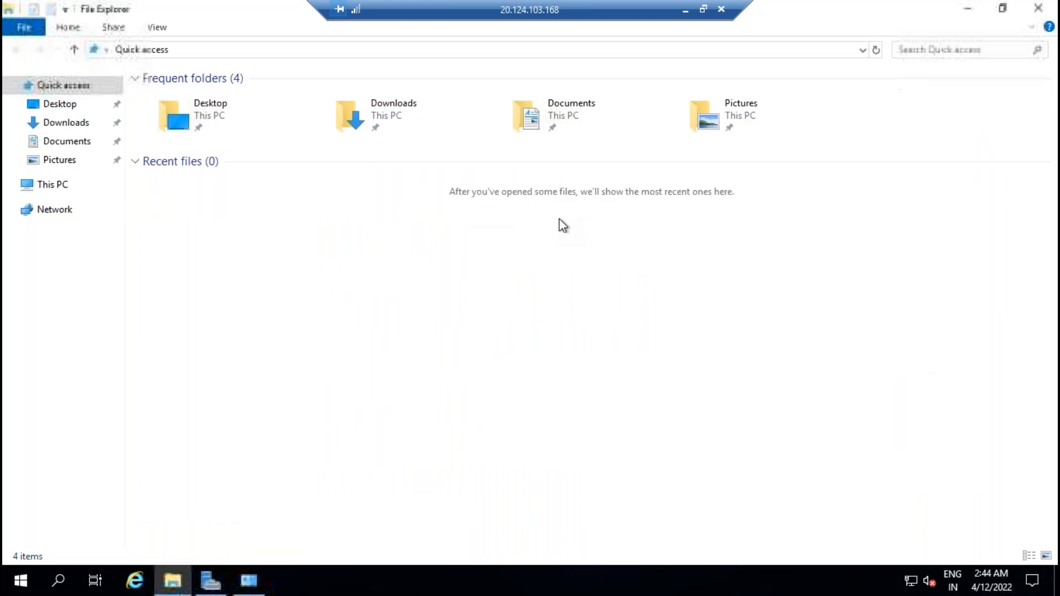
- Look at the contents of the Temporary Storage (D:) drive in File Explorer and return to This PC
click(50, 184)
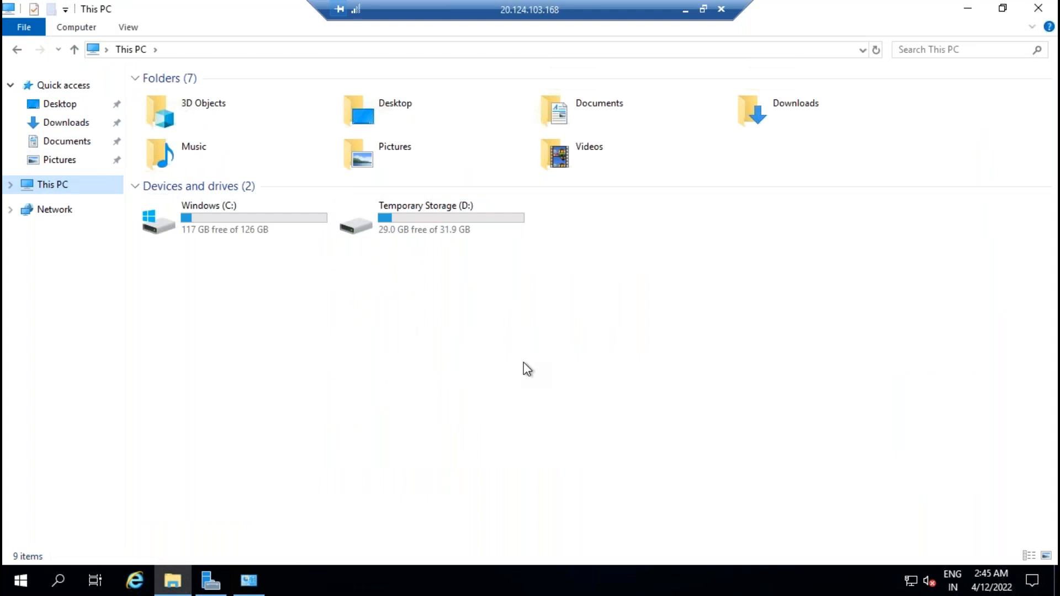
double_click(462, 204)
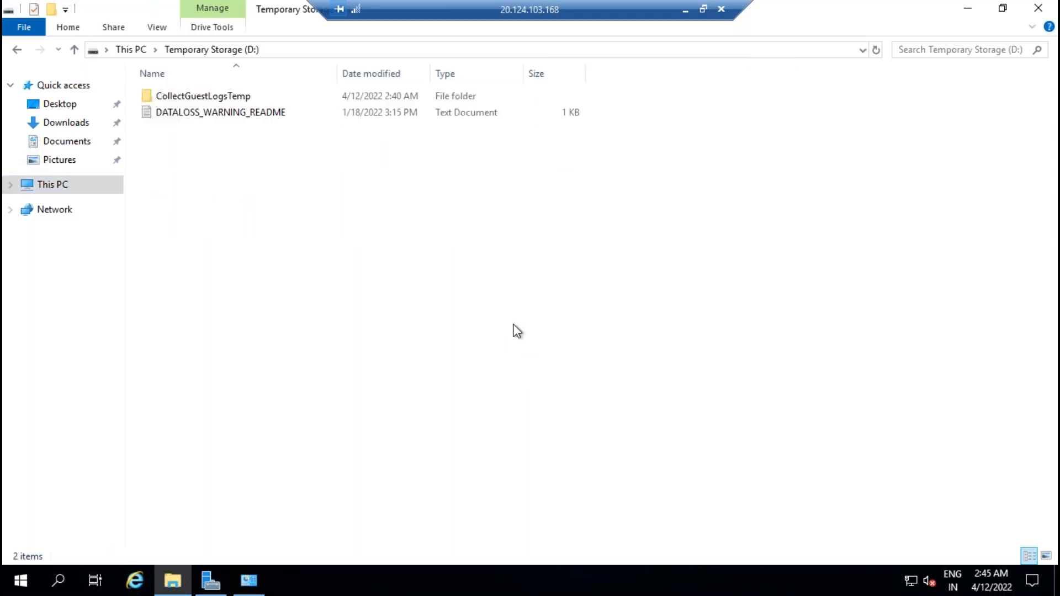
click(32, 184)
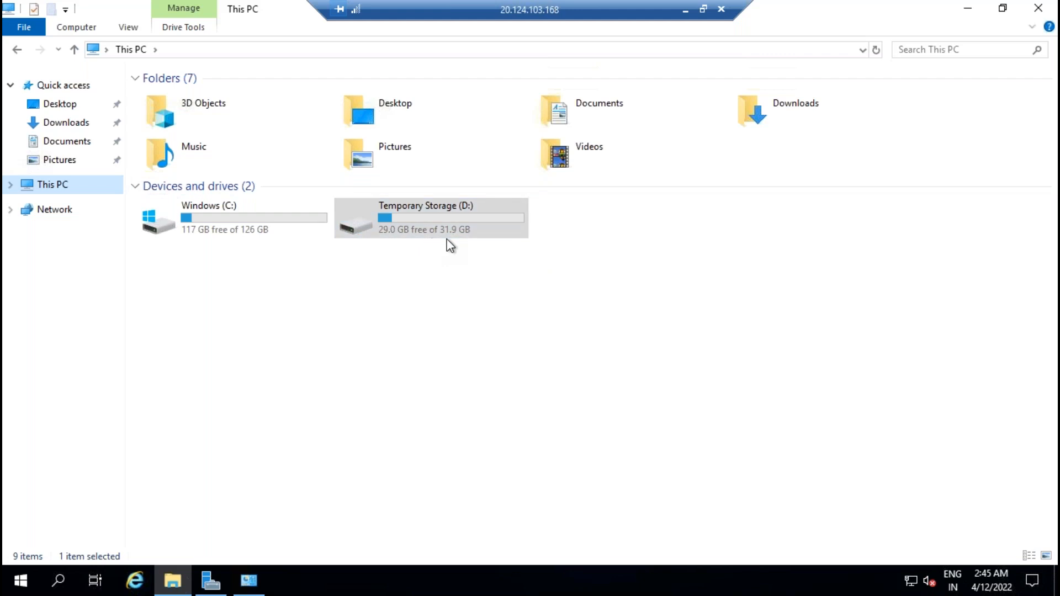
- Open SQLVM01's Virtual Memory settings from the advanced system settings of This PC
right_click(63, 186)
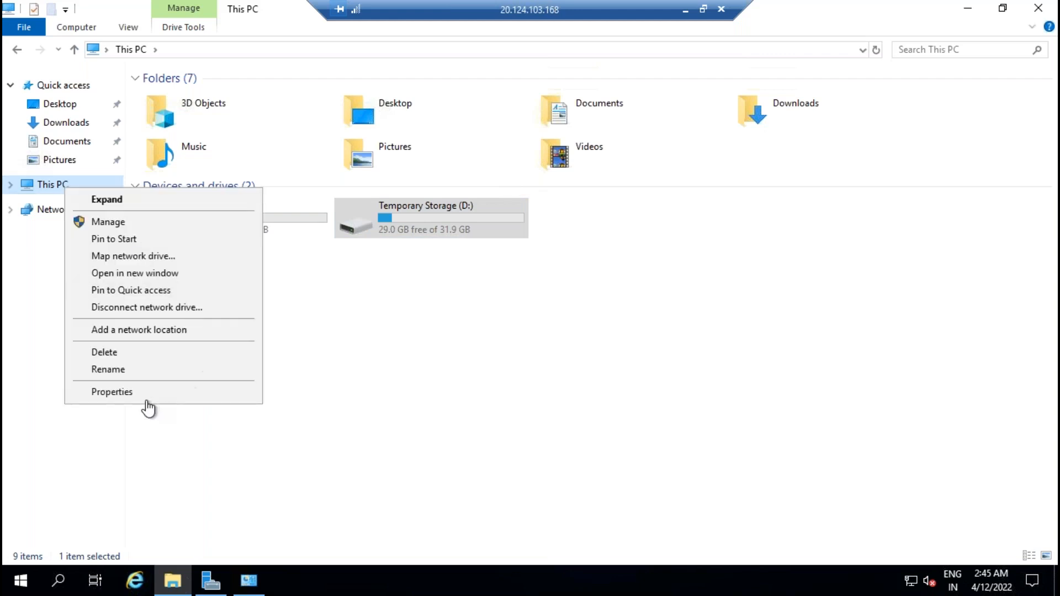
click(147, 403)
click(204, 212)
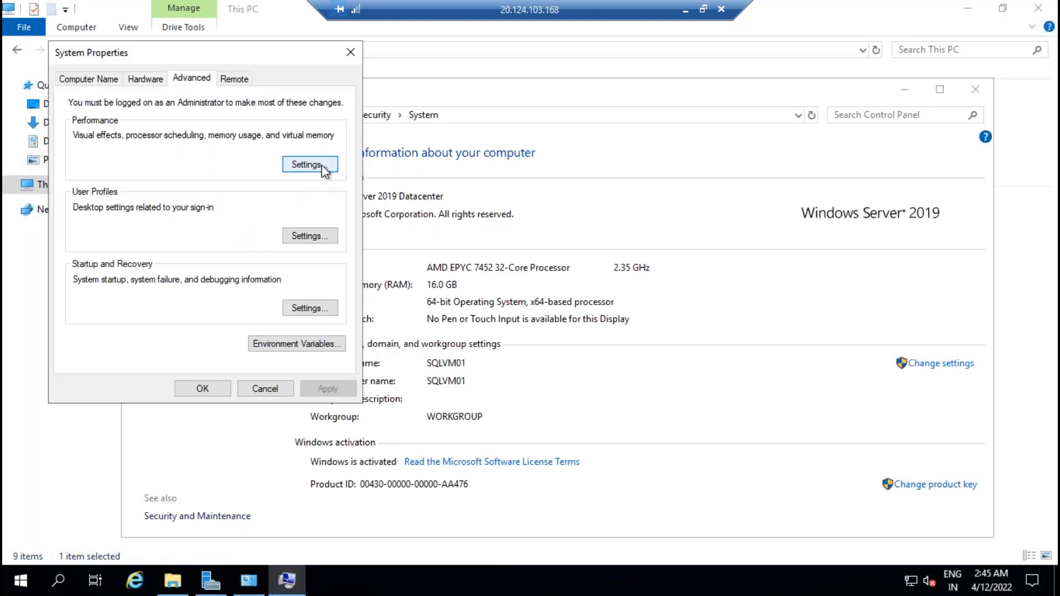
click(321, 164)
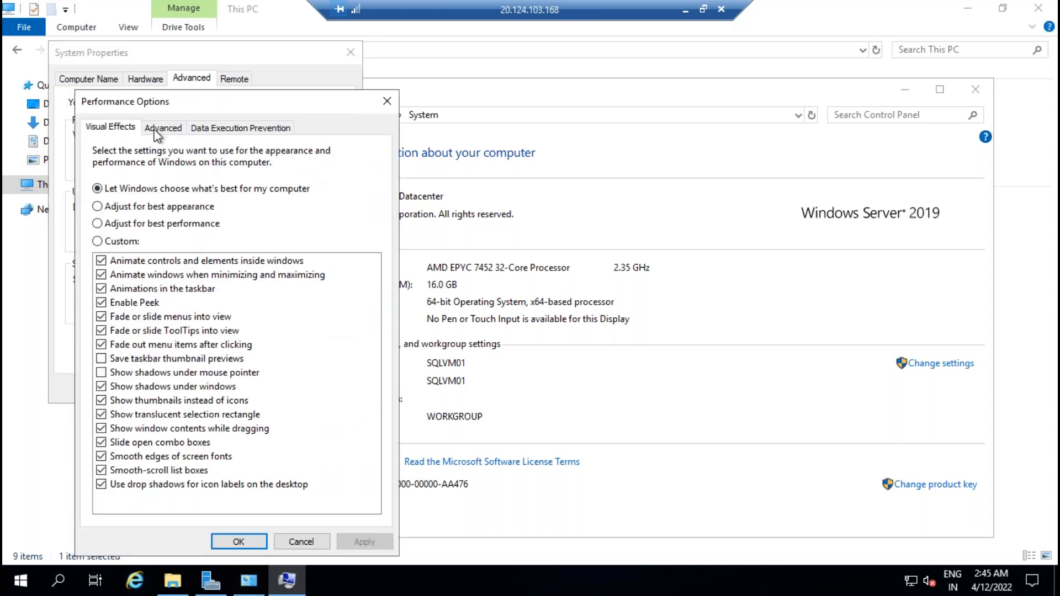
click(160, 128)
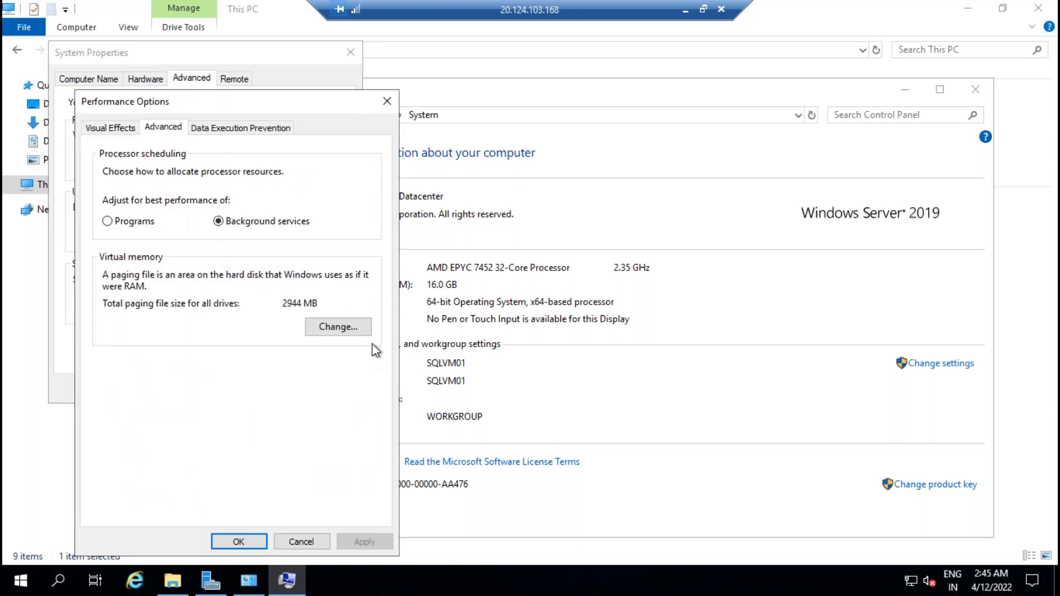
click(355, 328)
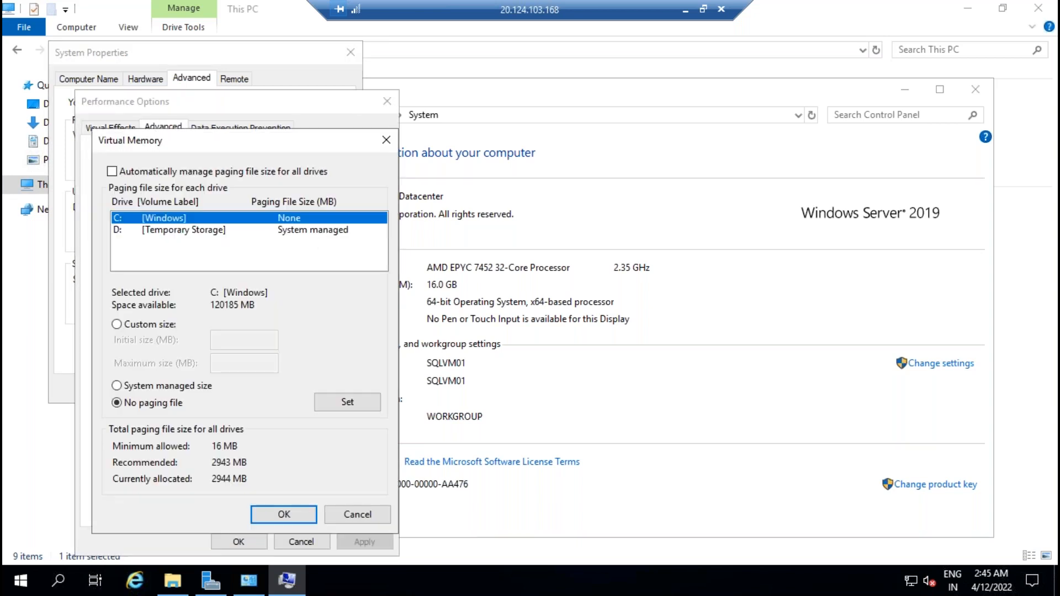
- Compare the paging file settings of drives C: and D:, preview the Custom size option for D:, and cancel all the property dialogs
click(203, 230)
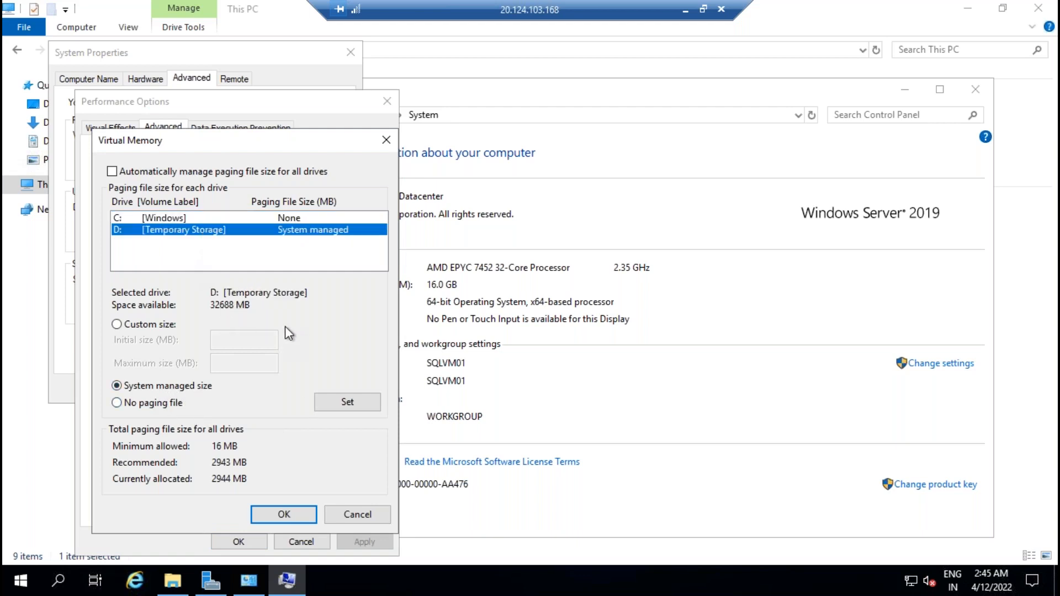
click(174, 218)
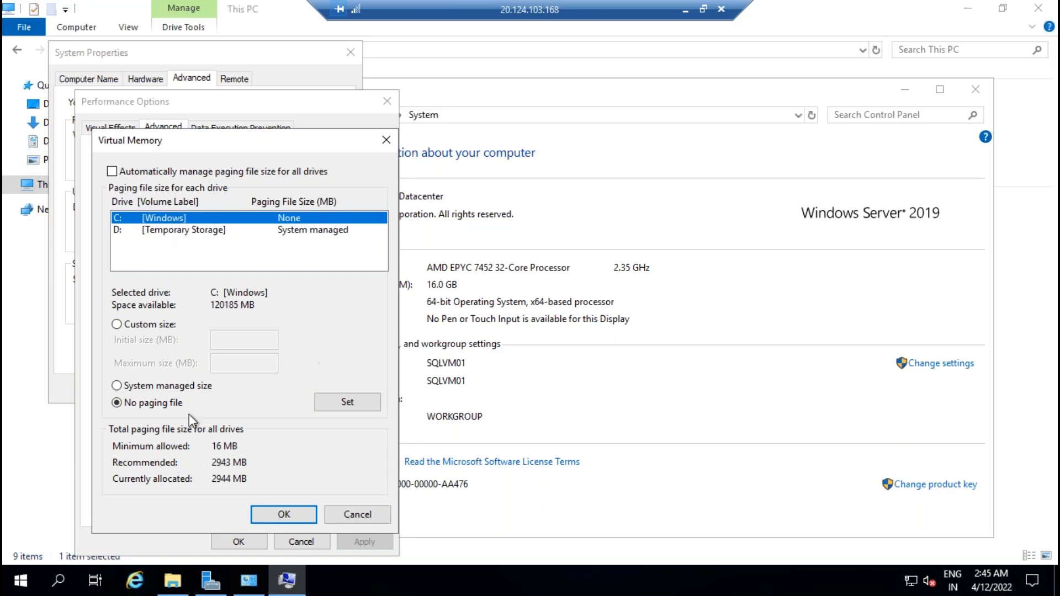
click(212, 229)
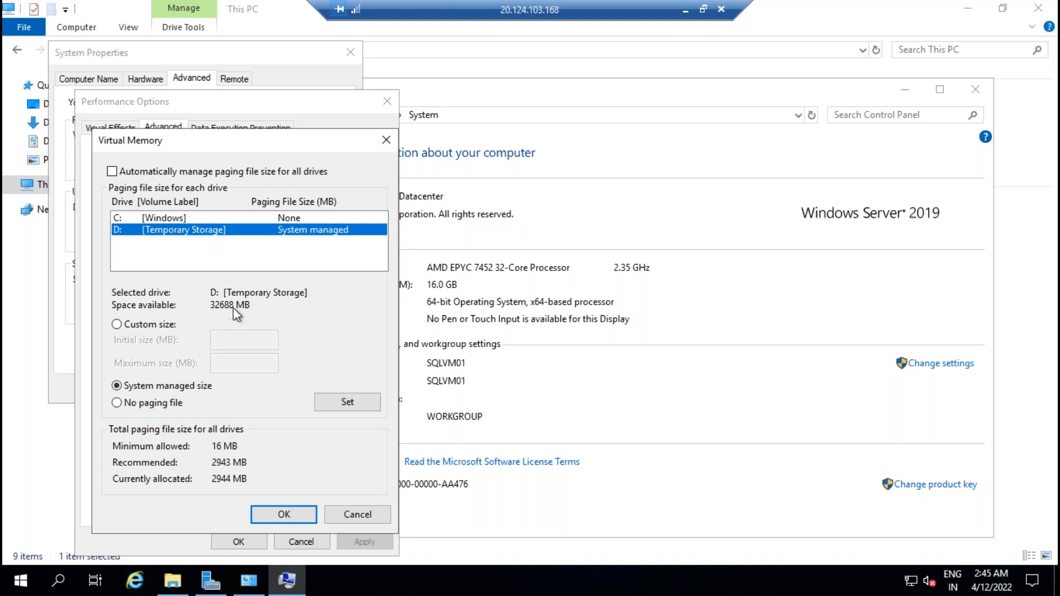
click(163, 325)
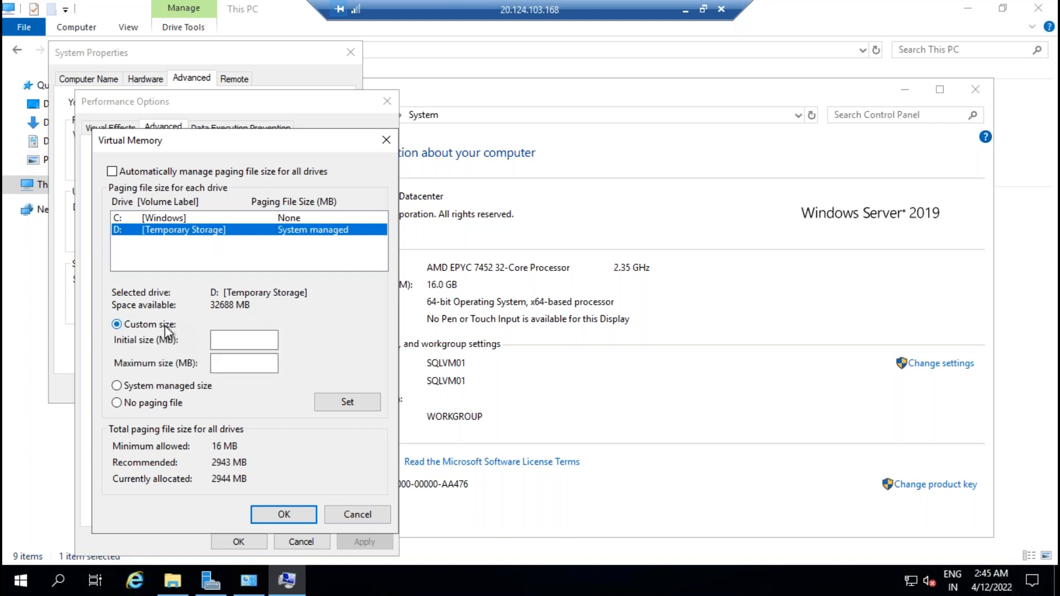
click(373, 519)
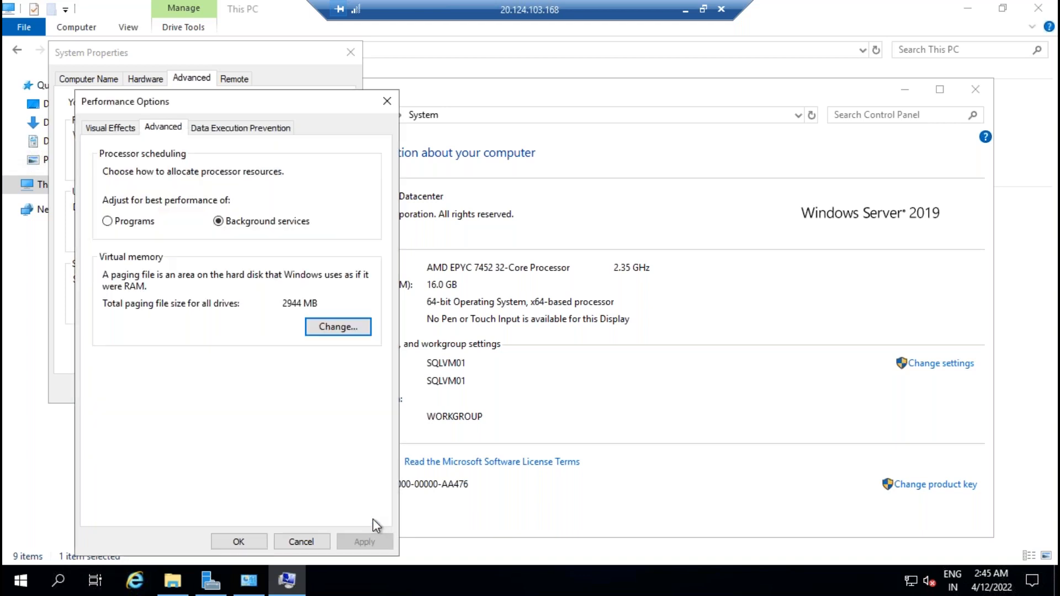
click(301, 542)
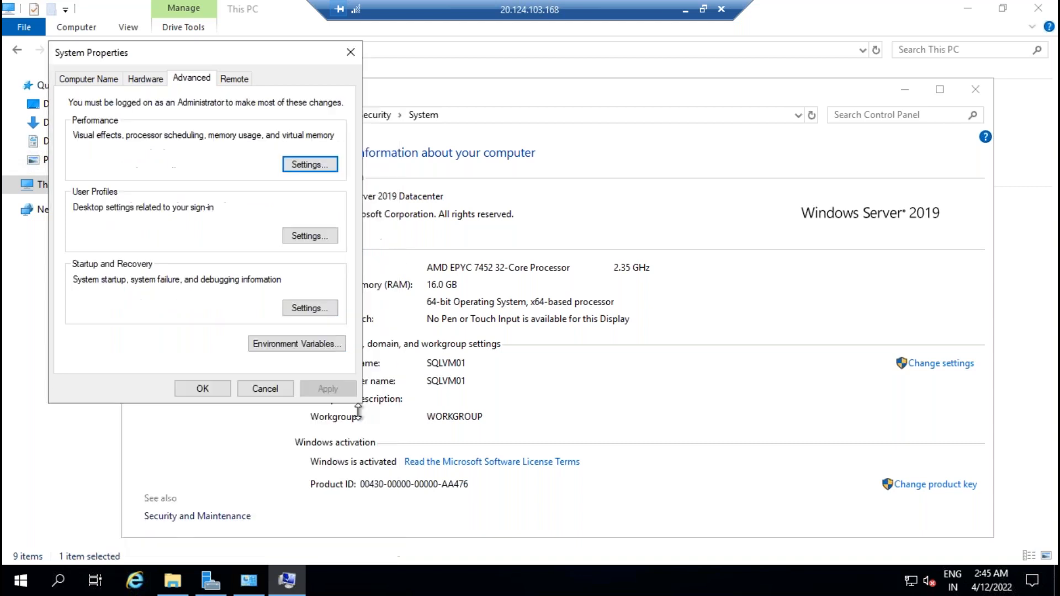
click(277, 391)
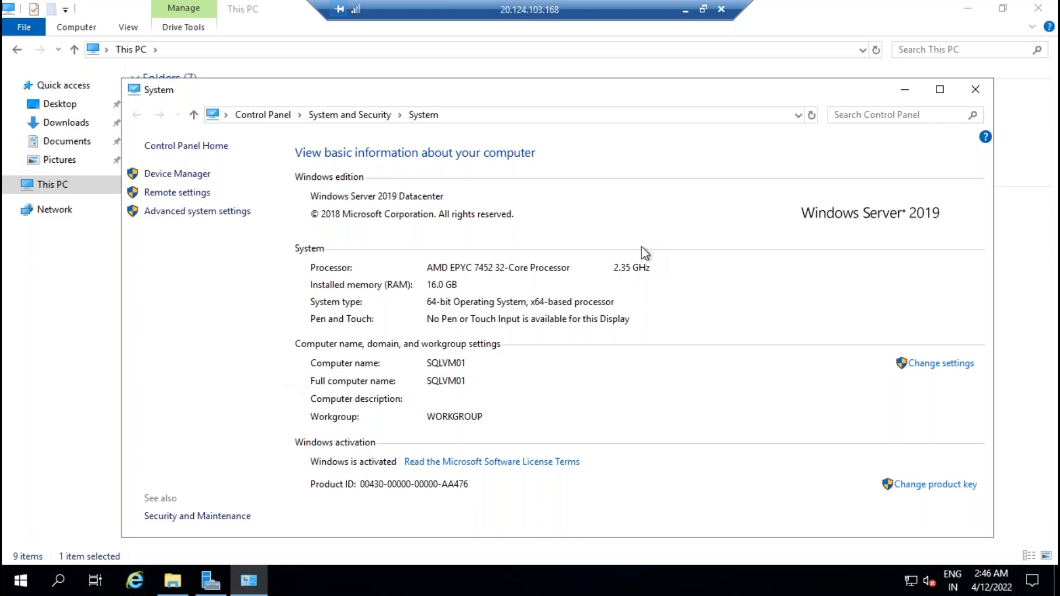
- Switch to the two-box Paint diagram, draw a freehand arrow from the small box through the large box, add two lines, and minimize Paint
click(685, 9)
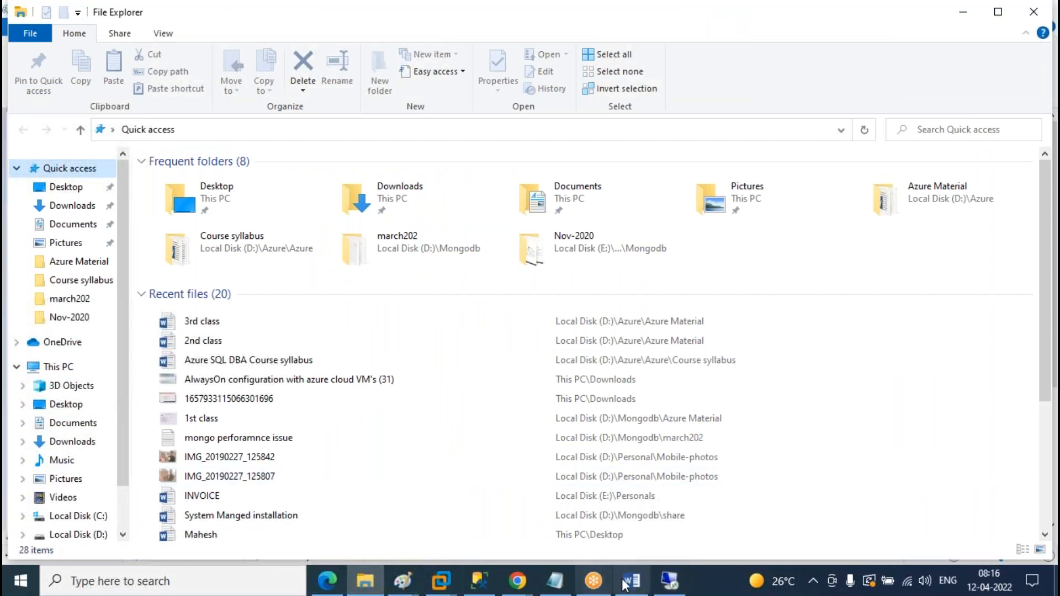
click(402, 580)
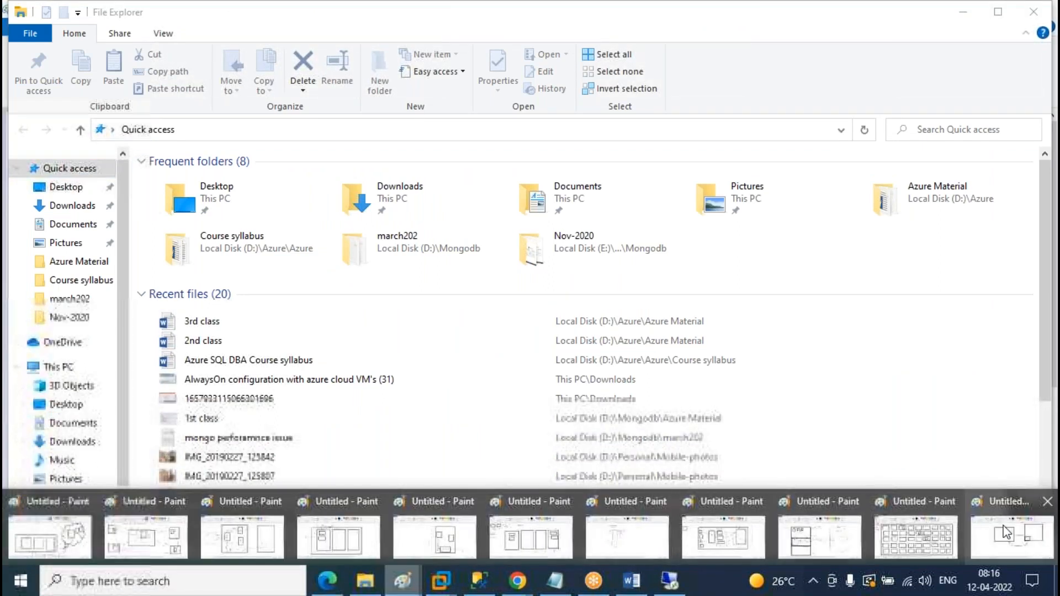
click(837, 533)
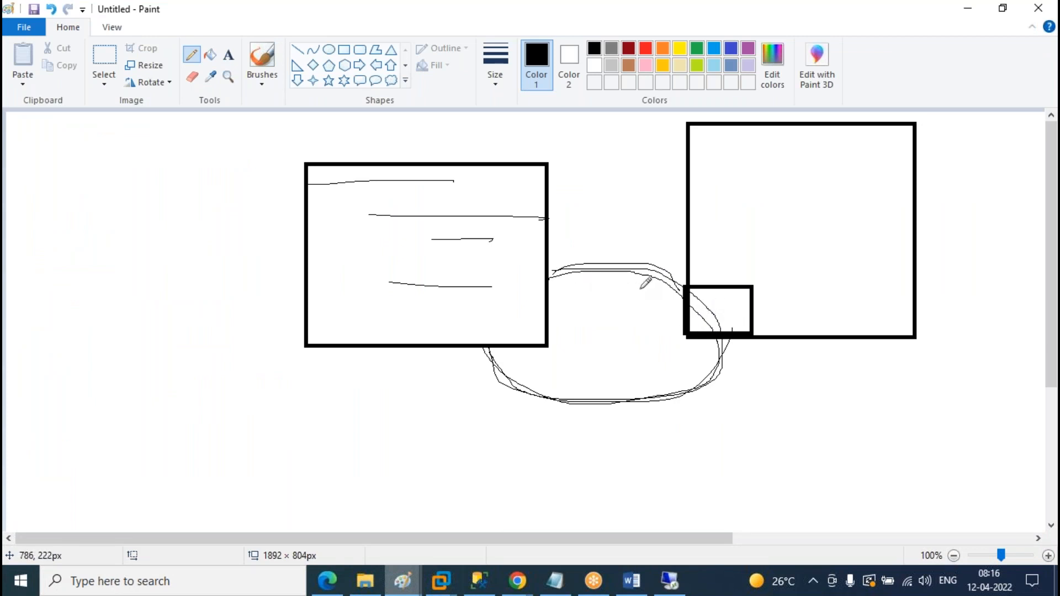
mouse_move(717, 302)
mouse_down()
mouse_move(703, 309)
mouse_move(716, 373)
mouse_move(450, 319)
mouse_move(431, 334)
mouse_move(87, 166)
mouse_move(72, 187)
mouse_move(64, 148)
mouse_move(113, 149)
mouse_up()
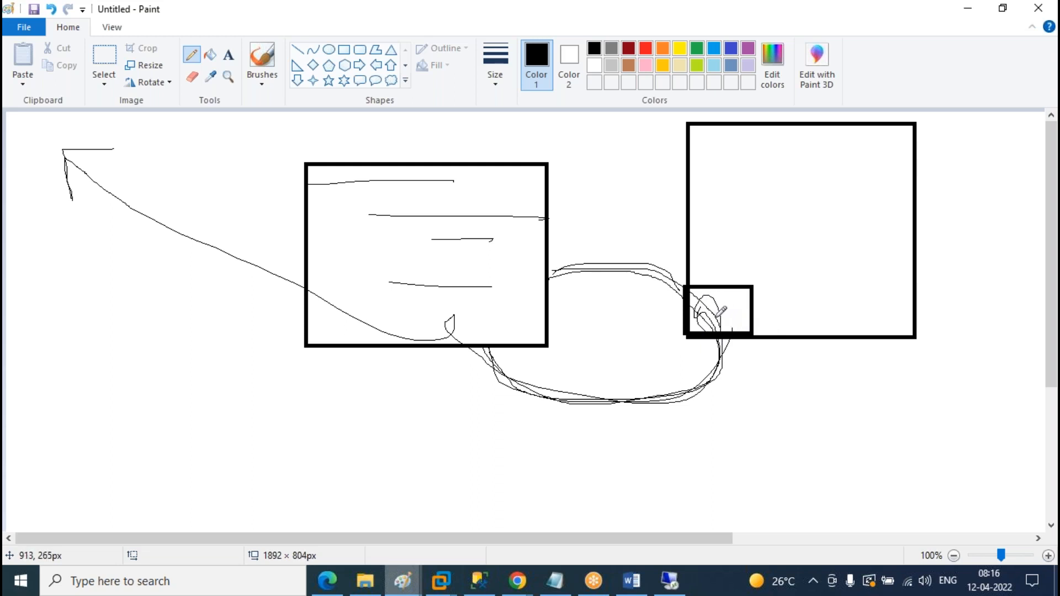
drag(362, 198, 478, 203)
drag(389, 245, 494, 257)
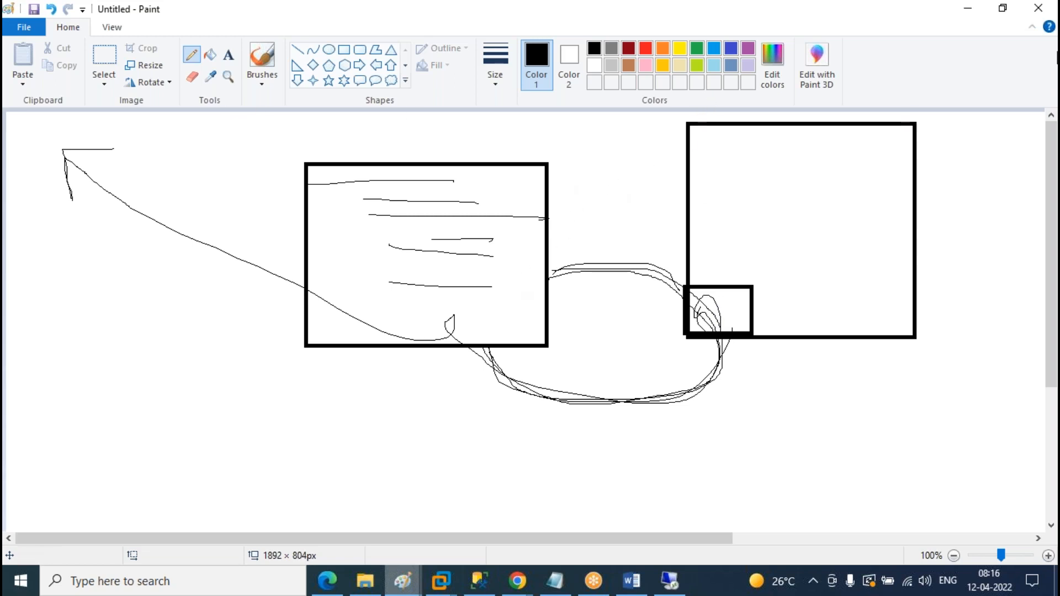
click(967, 8)
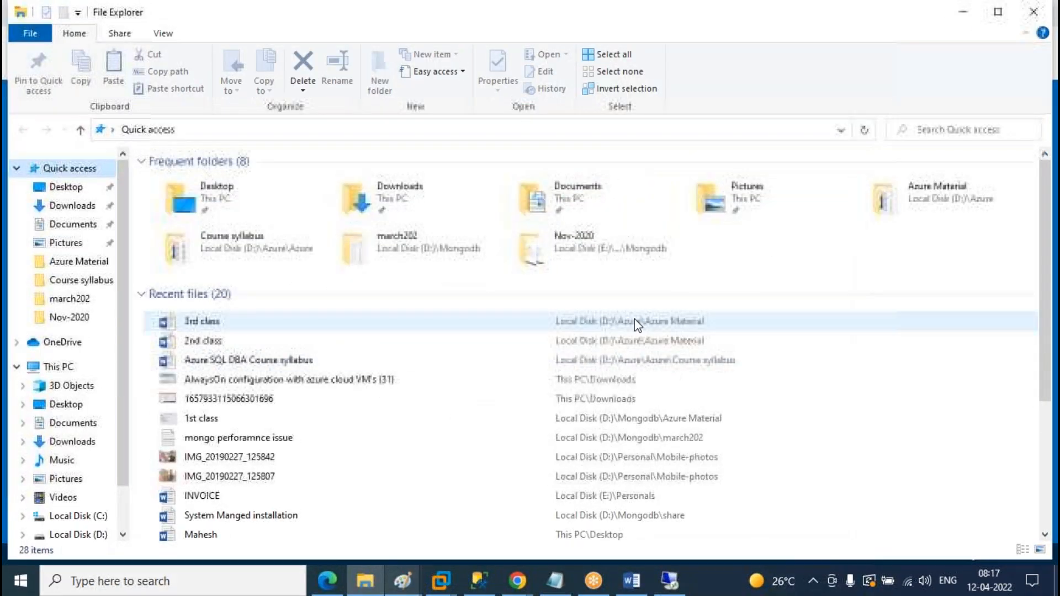
- Return to the SQLVM01 remote session, close the System window, and clear the drive selection in This PC
click(670, 578)
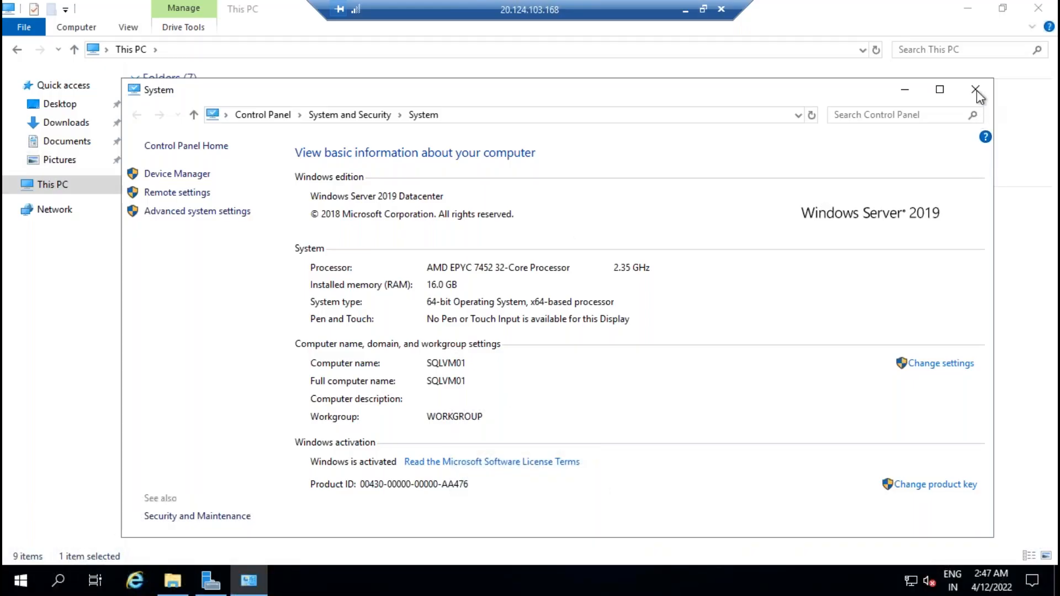
click(978, 90)
click(445, 331)
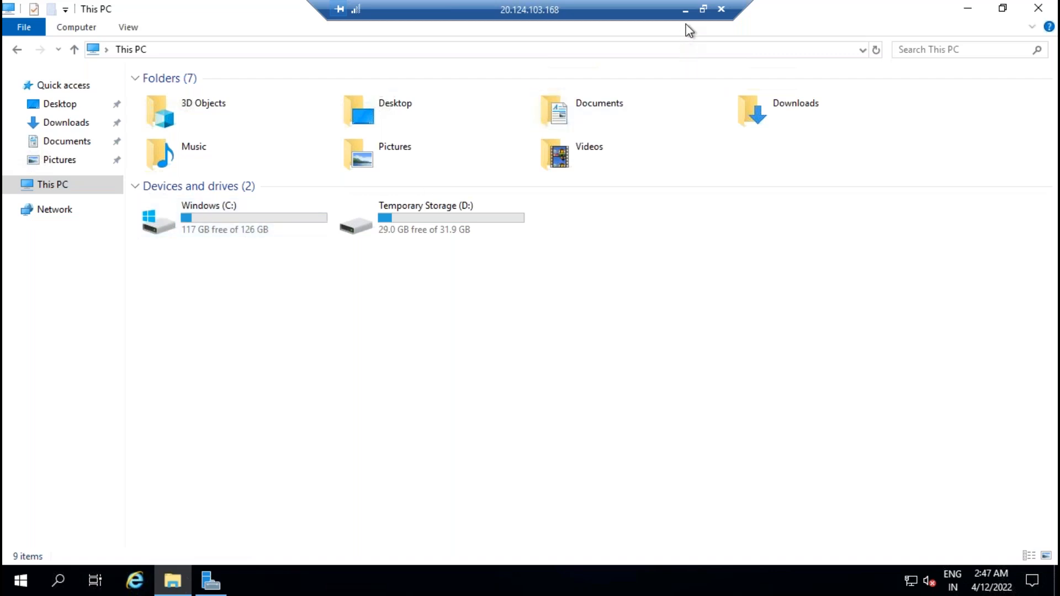
- Switch to Chrome and sign in to the Azure portal with the listed account and its password, declining to stay signed in
click(685, 10)
mouse_move(533, 592)
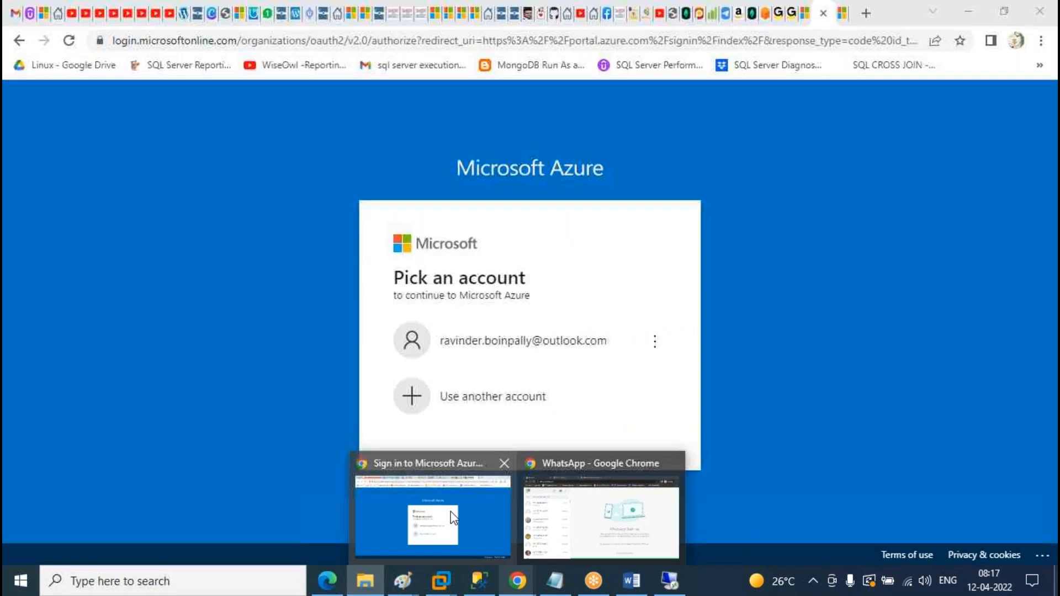
click(452, 517)
click(525, 341)
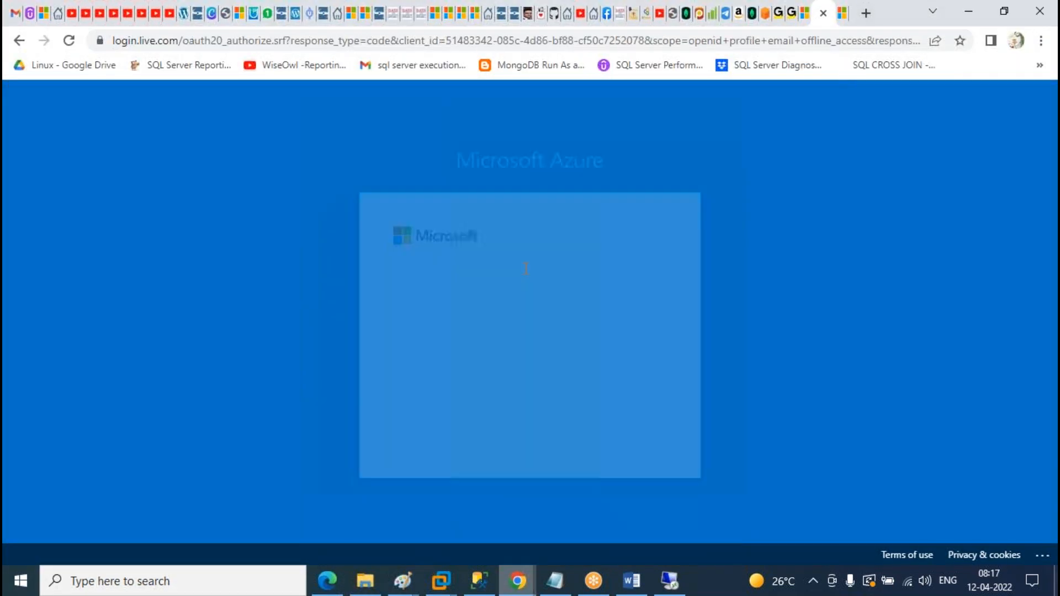
click(457, 334)
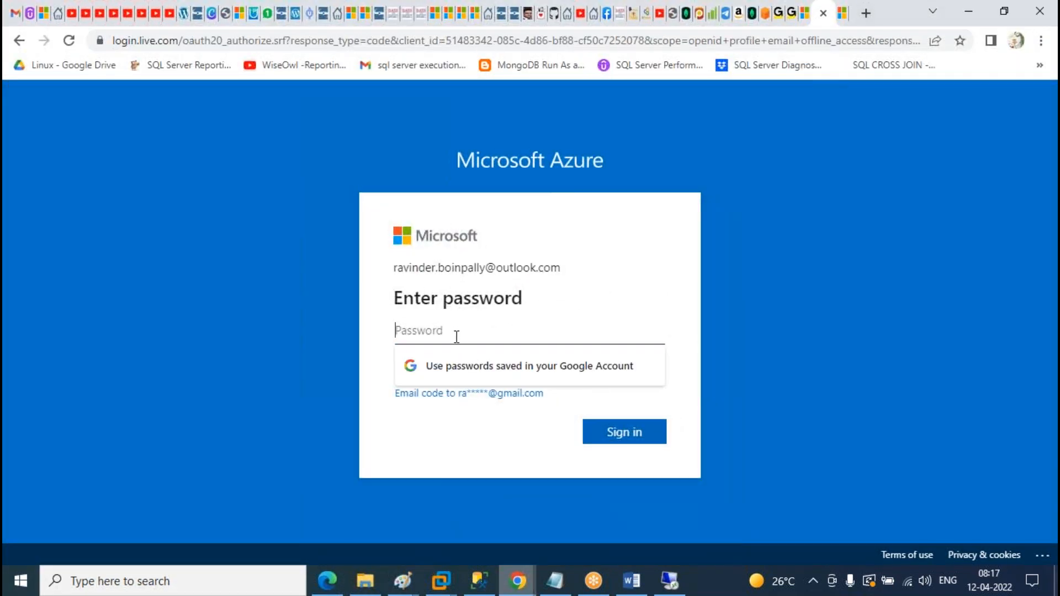
text(******)
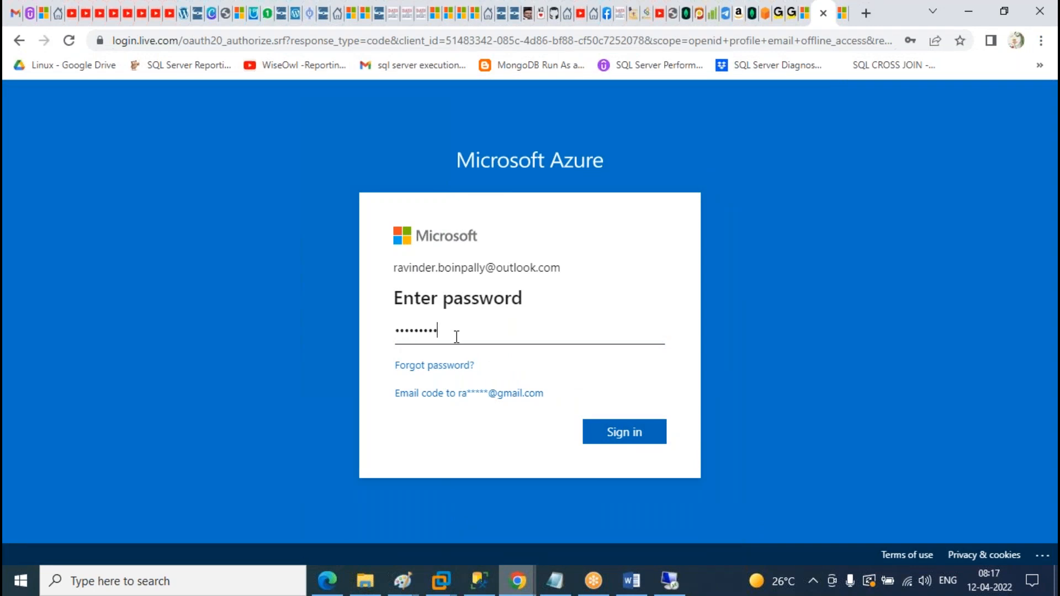
key(Return)
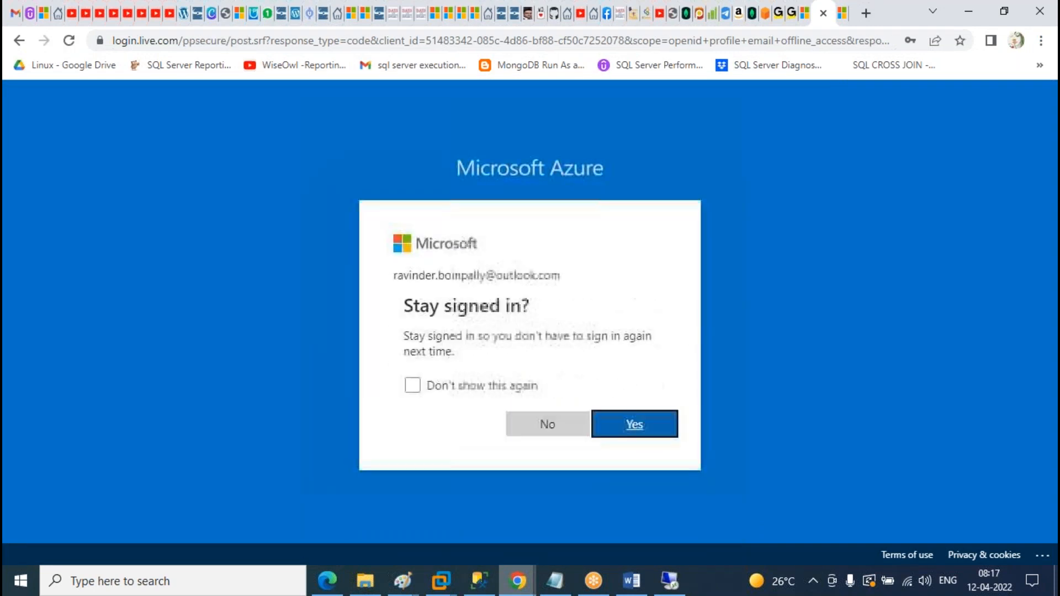
click(536, 425)
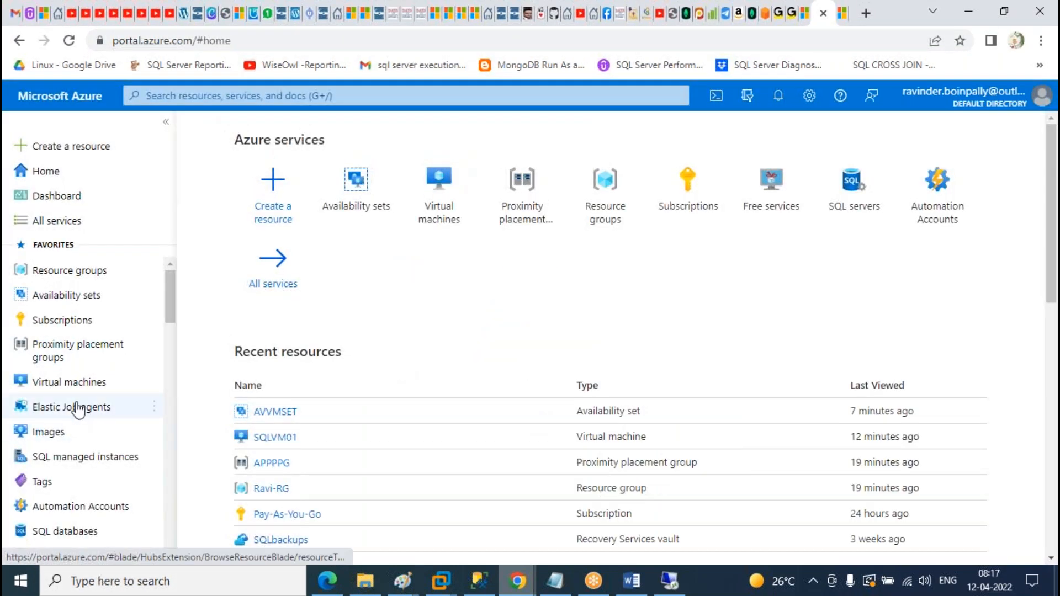
- Check the OS disk size on SQLVM01's Disks page in Azure, and switch back to the remote session's drive list
click(122, 387)
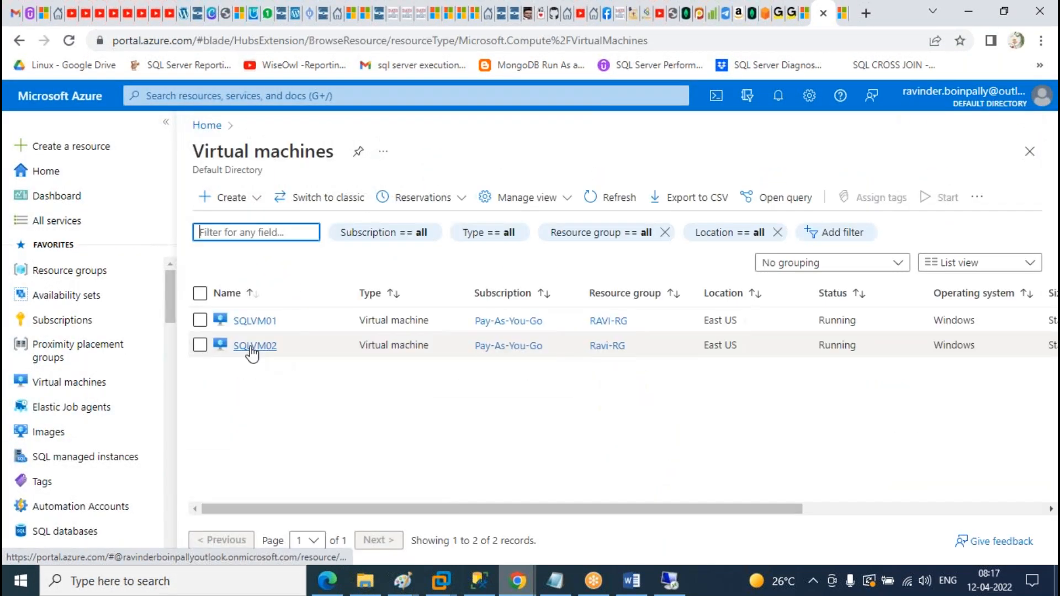
click(254, 322)
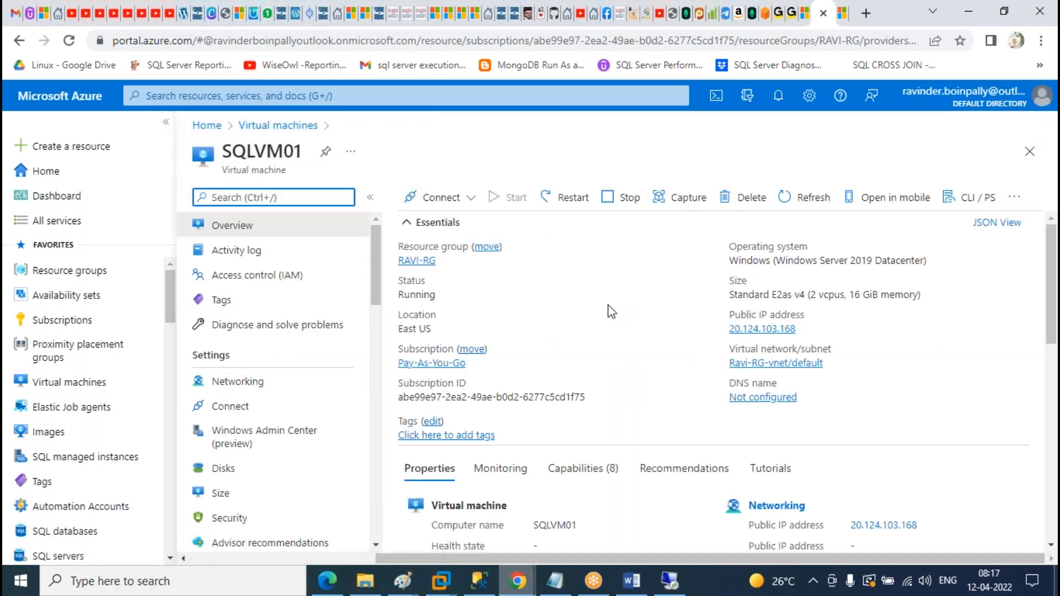
click(639, 309)
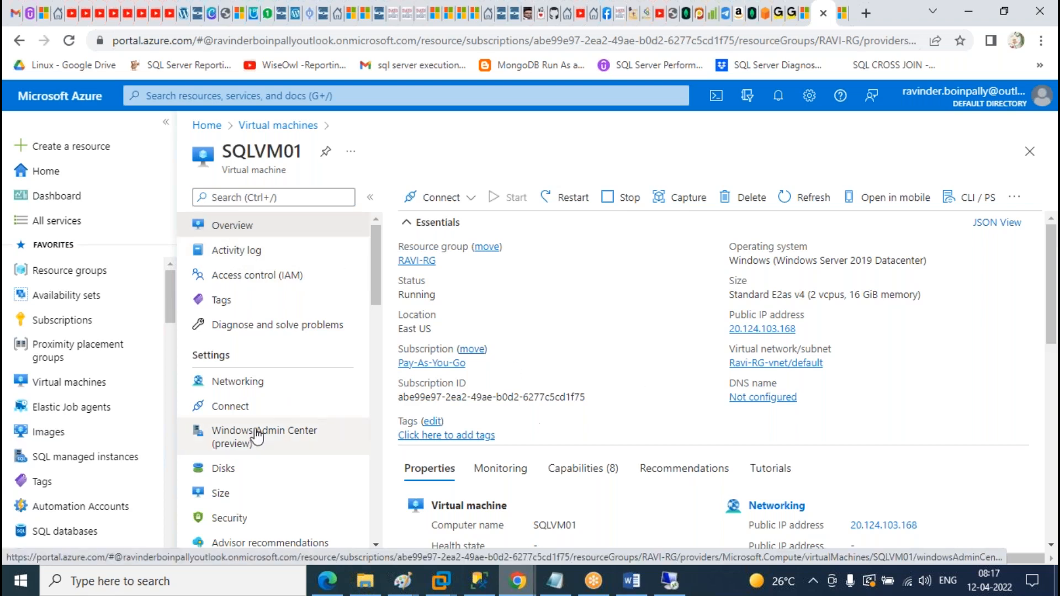
click(223, 470)
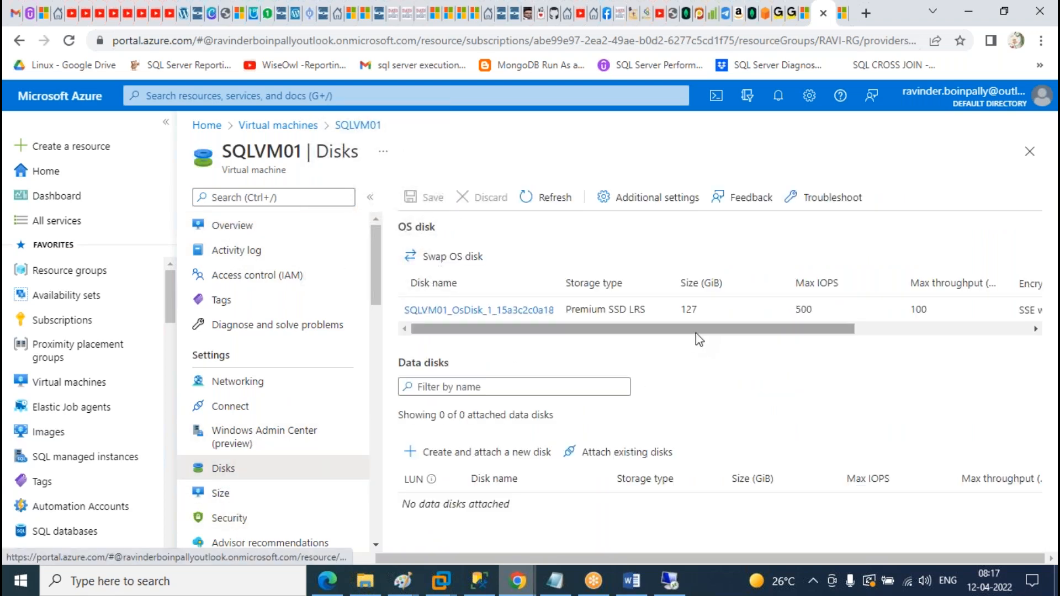
double_click(688, 309)
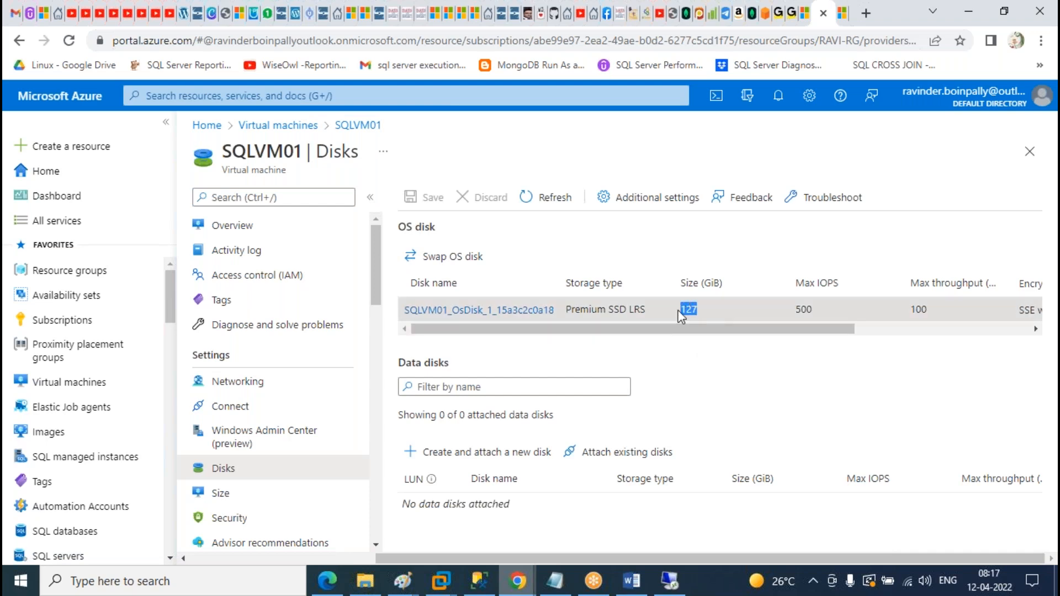
click(669, 581)
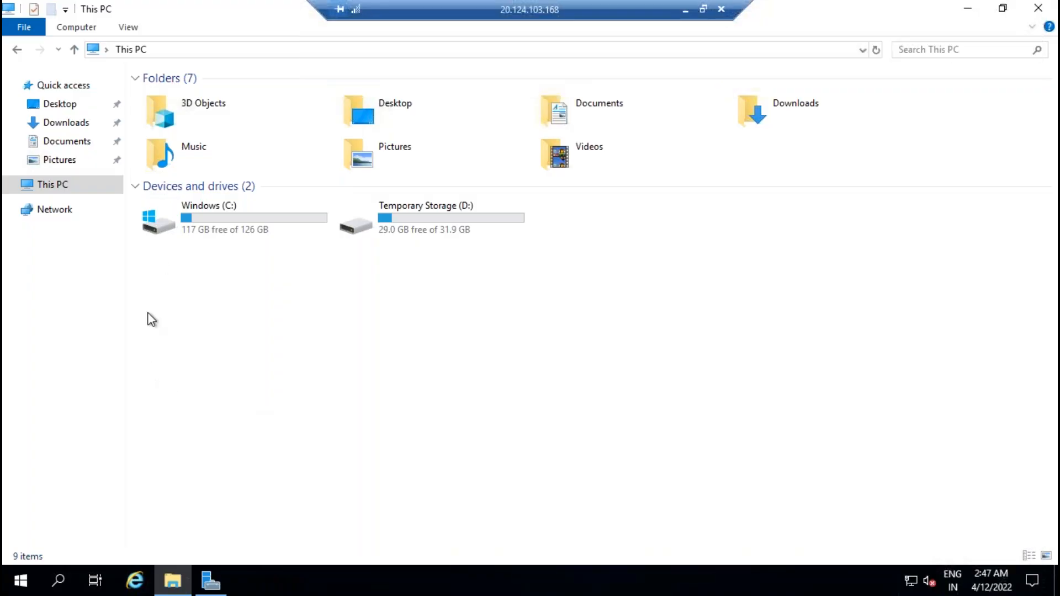
- Leave the remote session for the Azure portal and examine the Size + performance options of SQLVM01's OS disk
click(685, 9)
click(706, 313)
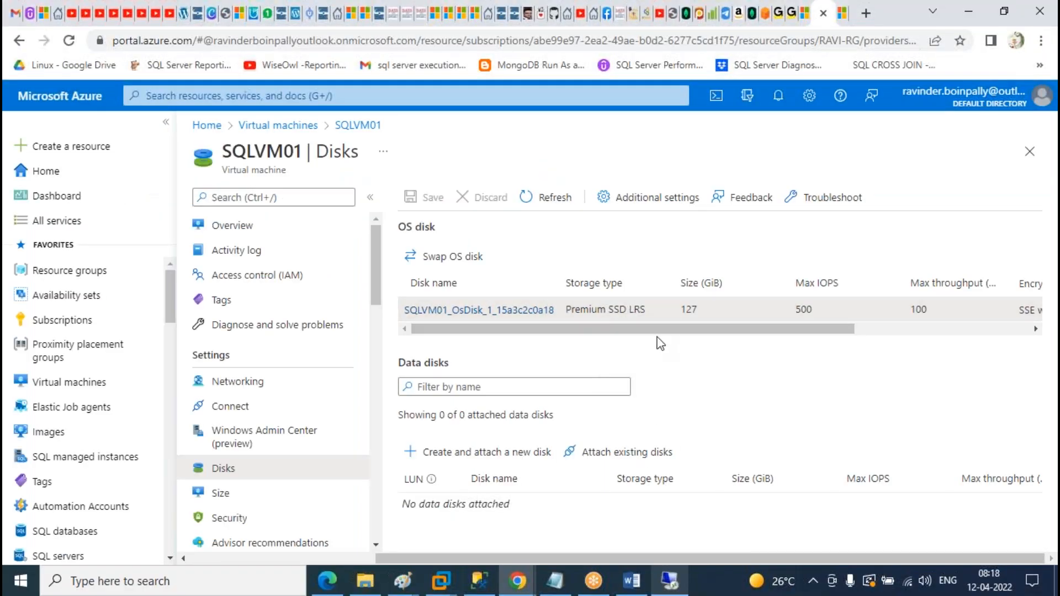
click(478, 312)
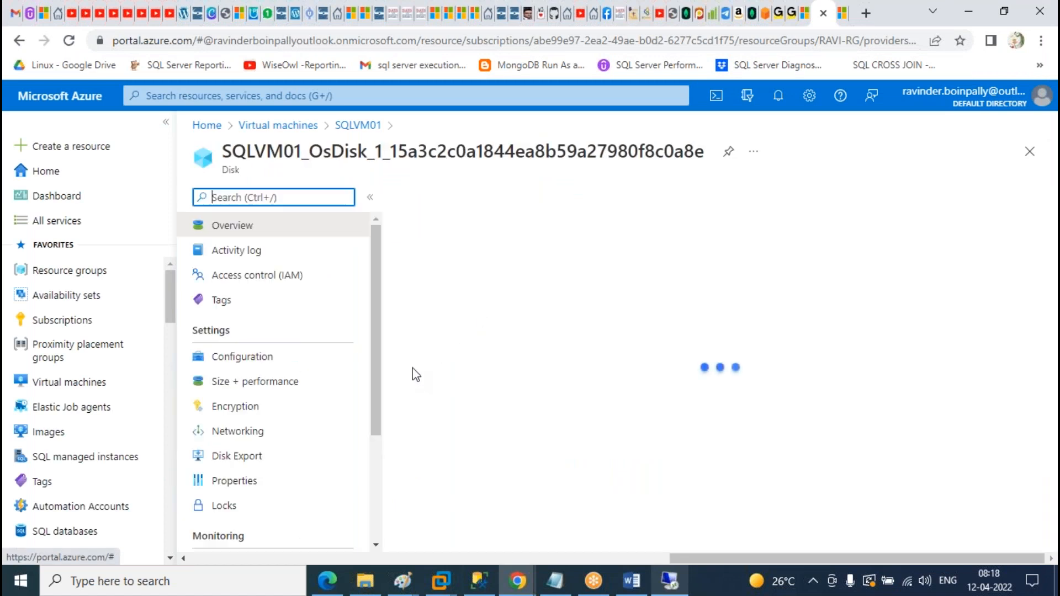
click(265, 388)
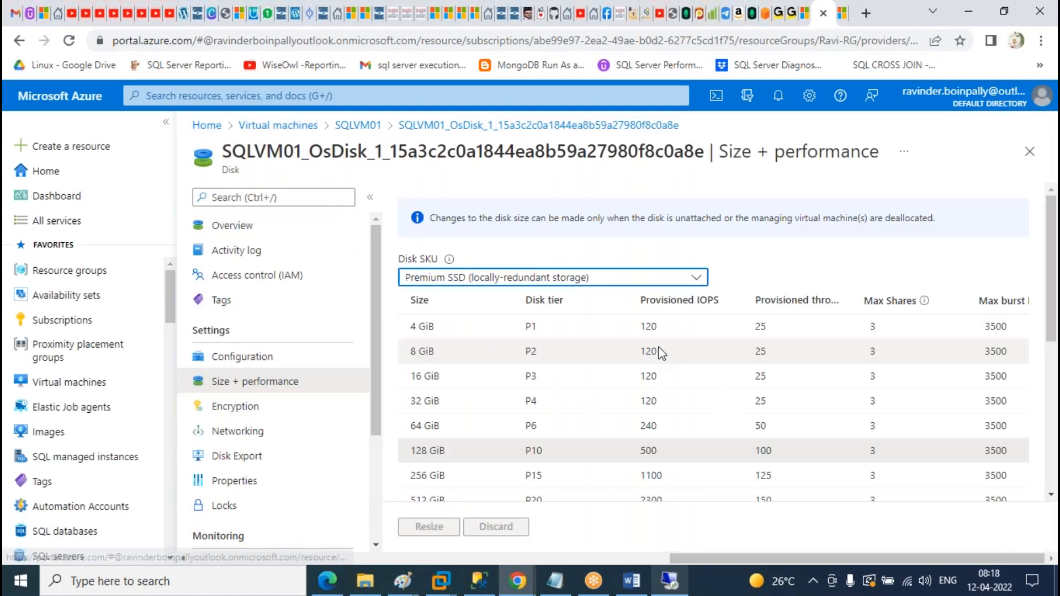
scroll(660, 309, down, 5)
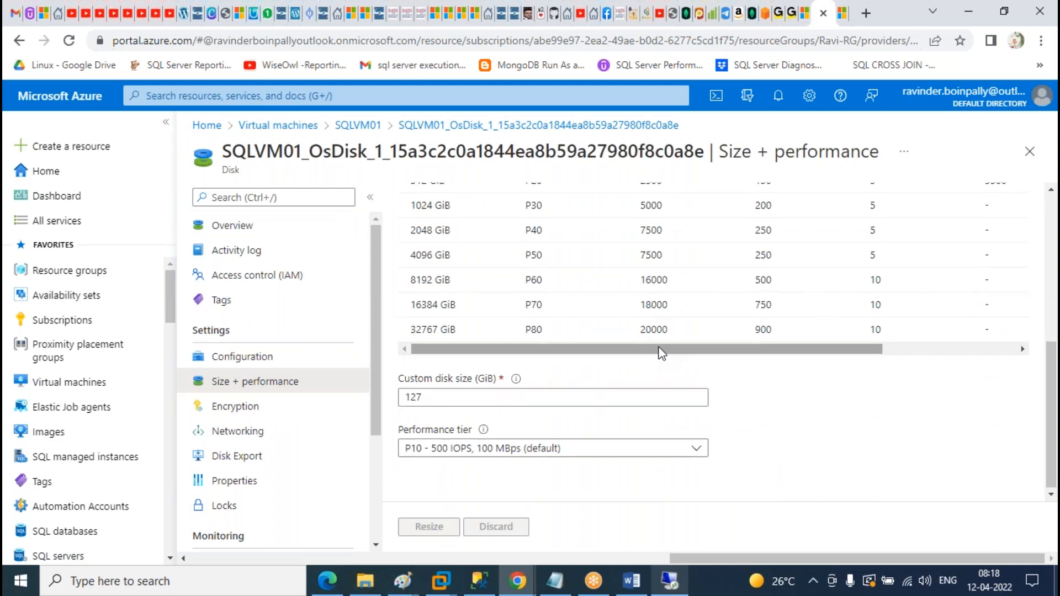
scroll(660, 351, up, 5)
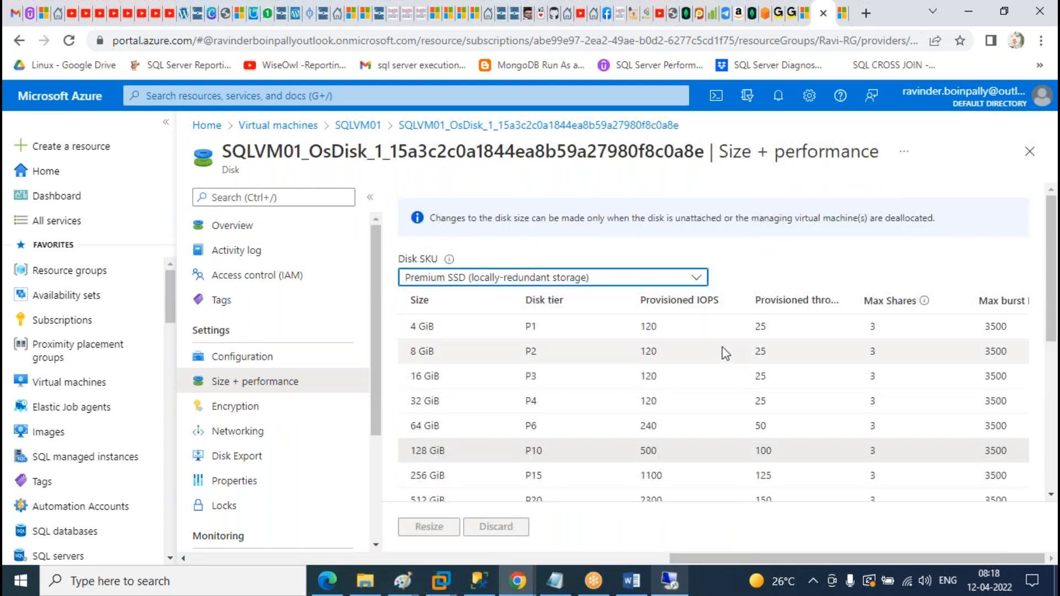
- Go back from the OS disk to SQLVM01's overview, and open the list of all virtual machines
click(414, 126)
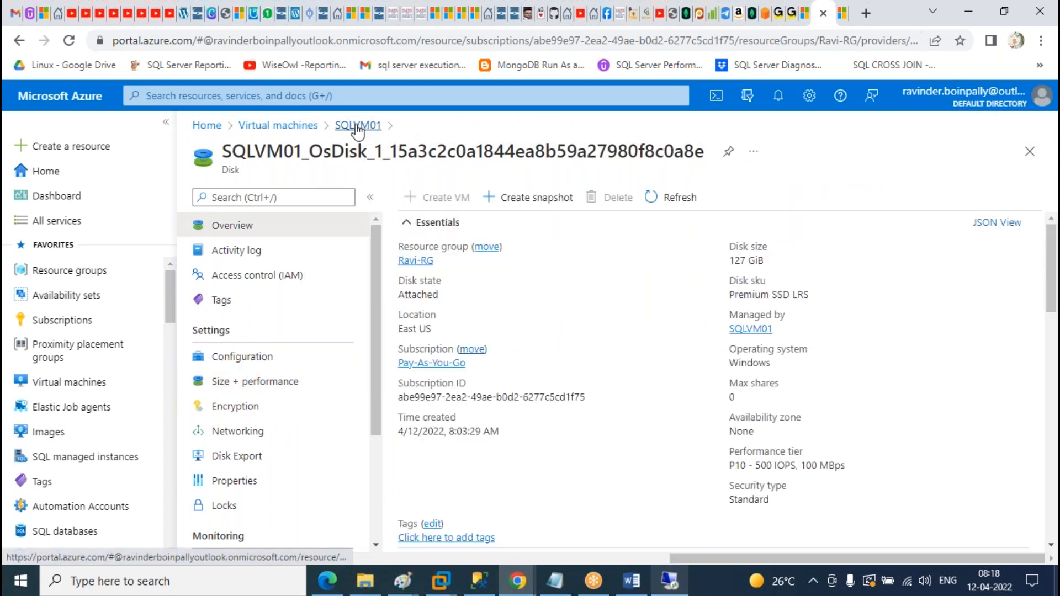
click(357, 126)
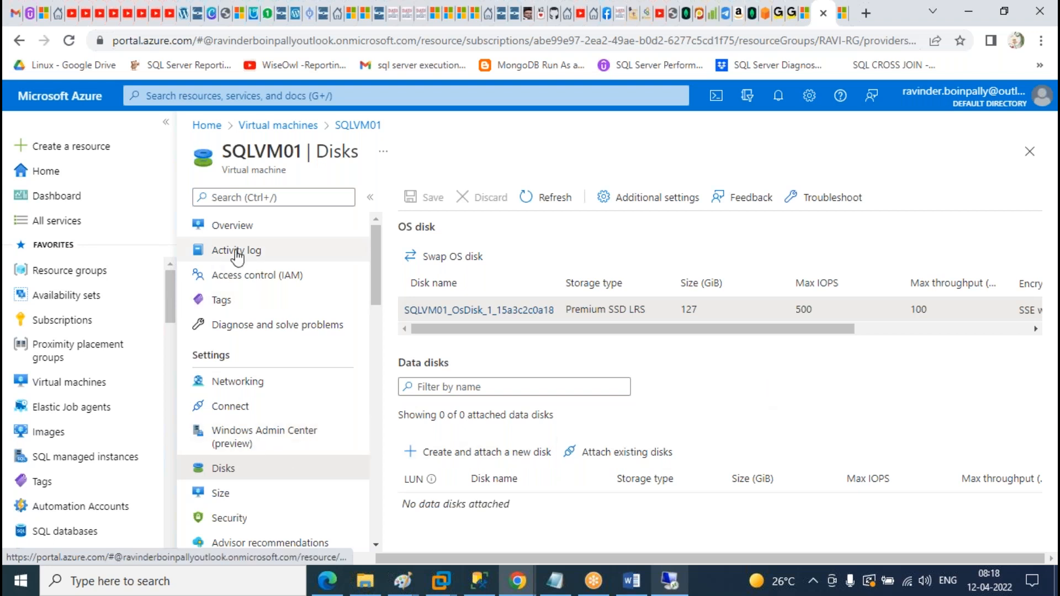
click(232, 225)
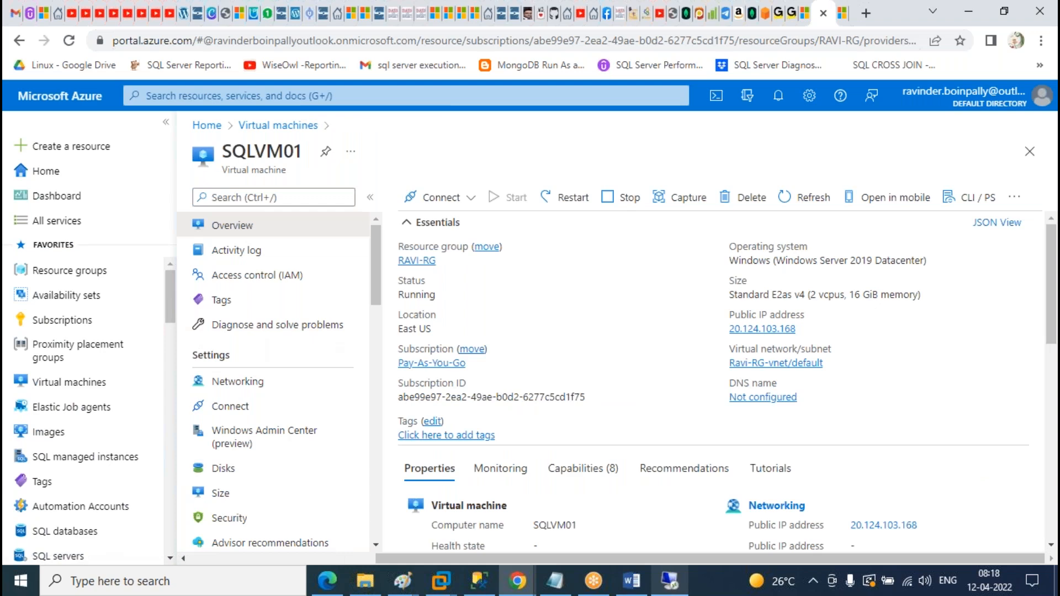
click(92, 391)
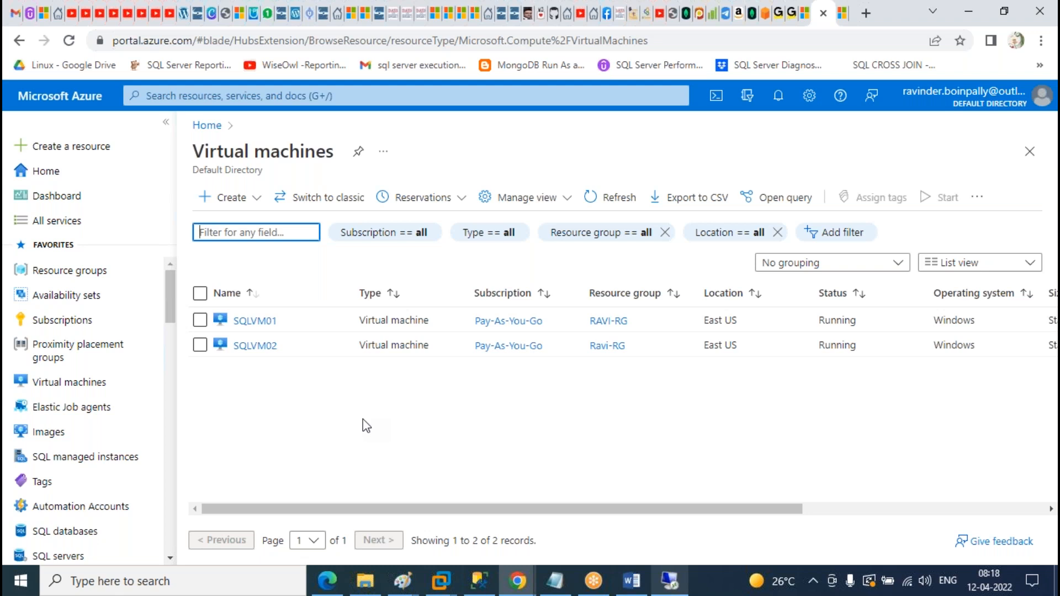
click(568, 420)
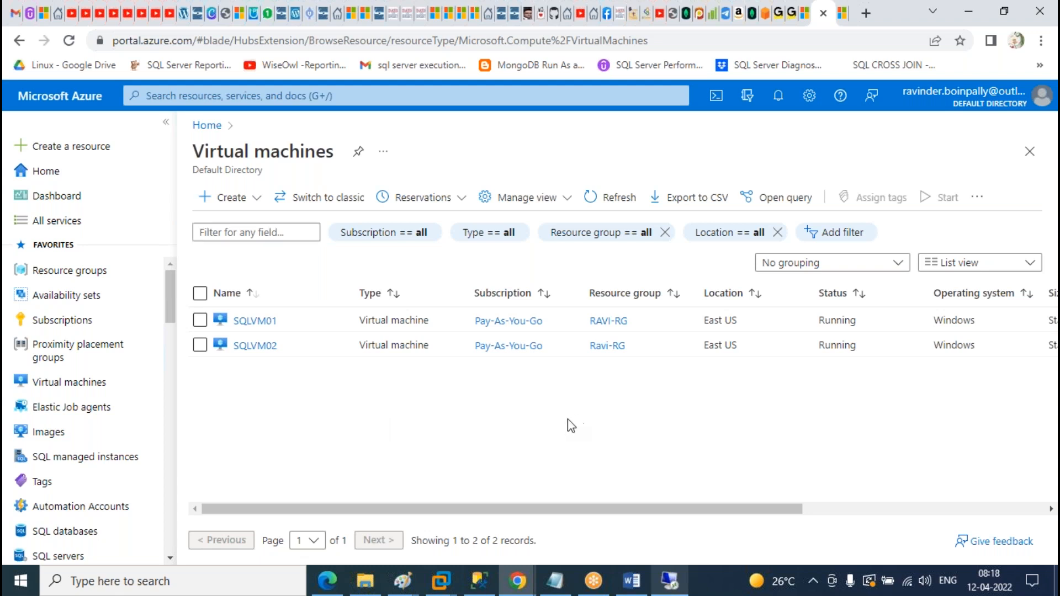
- Open the resource groups list and view the overview of NetworkWatcherRG
click(56, 280)
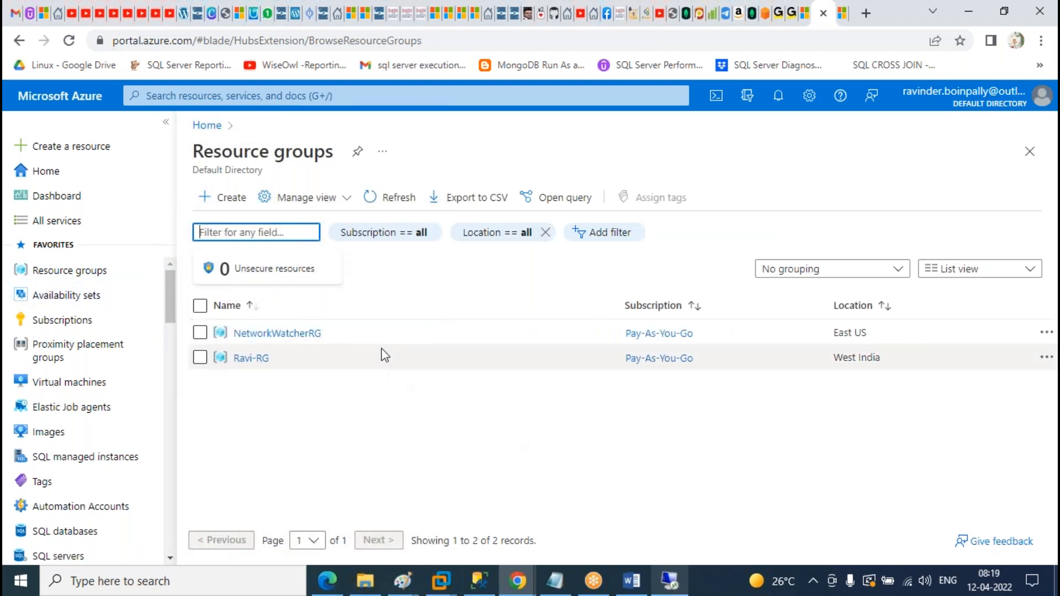
click(292, 338)
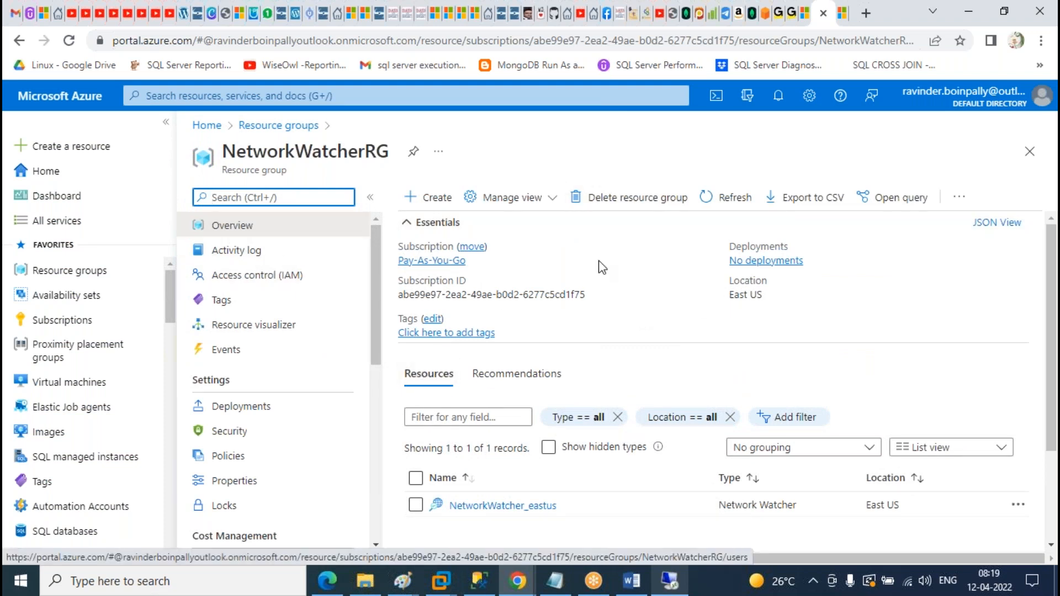
click(242, 234)
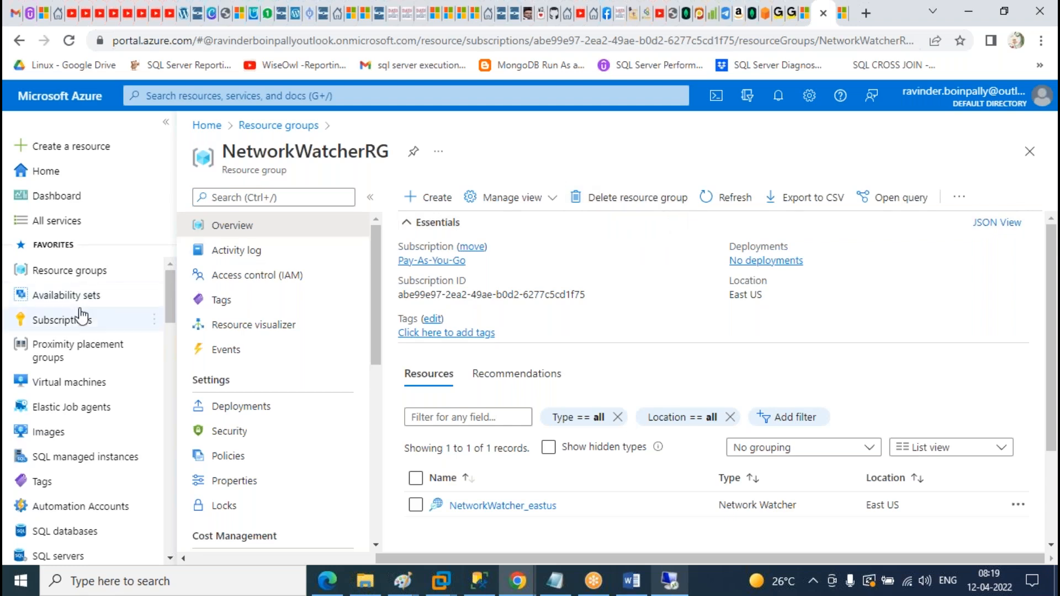
- Delete the NetworkWatcherRG resource group, confirming with its copied name
click(89, 272)
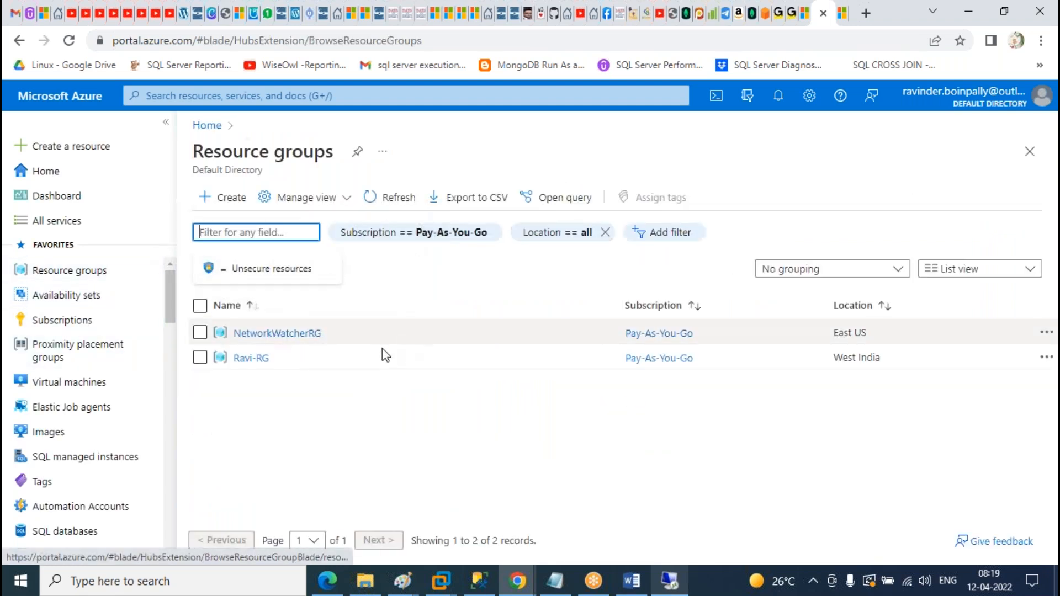
click(277, 333)
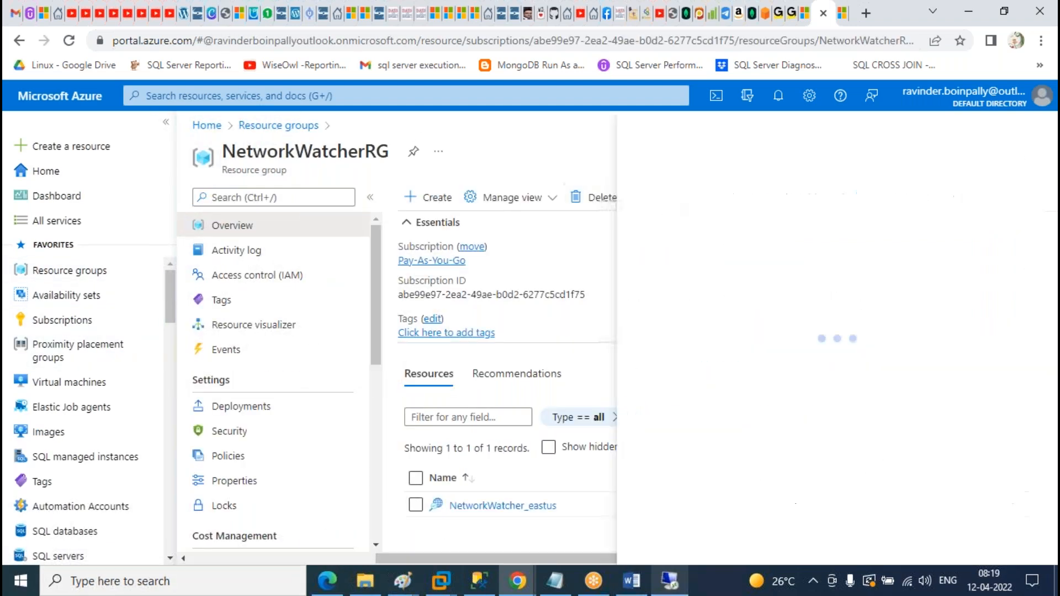
double_click(839, 185)
key(ctrl+c)
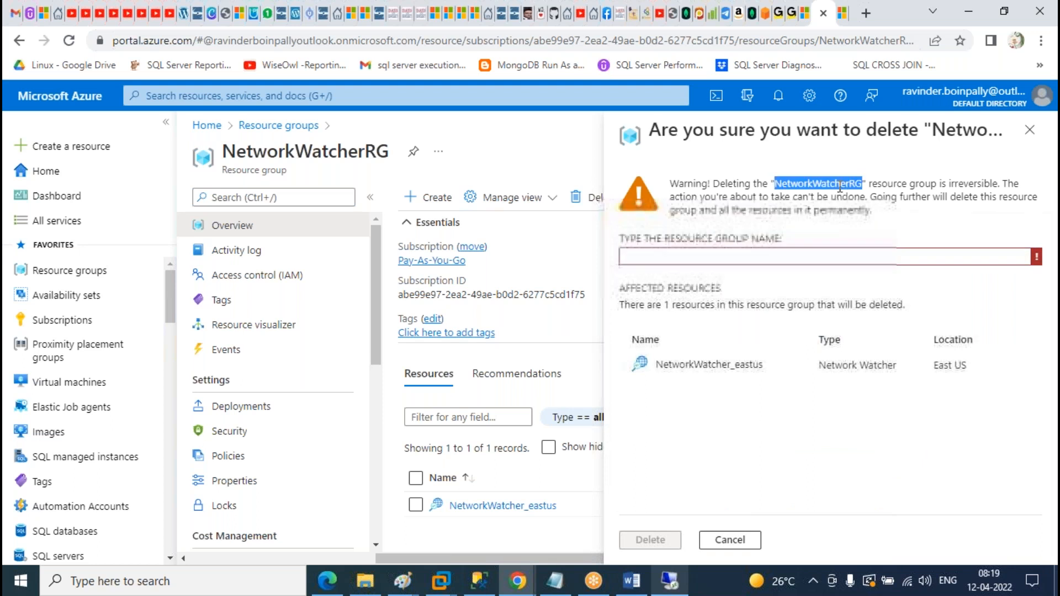
click(791, 253)
key(ctrl+v)
click(650, 540)
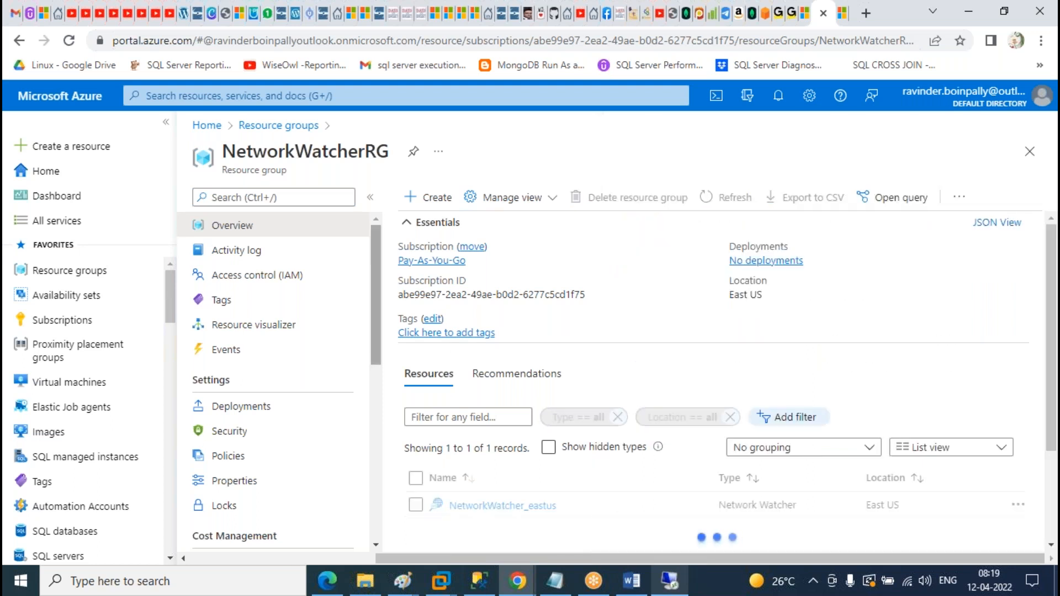
- Open the Ravi-RG resource group and delete it with all its resources, entering its name as confirmation
click(298, 126)
click(253, 358)
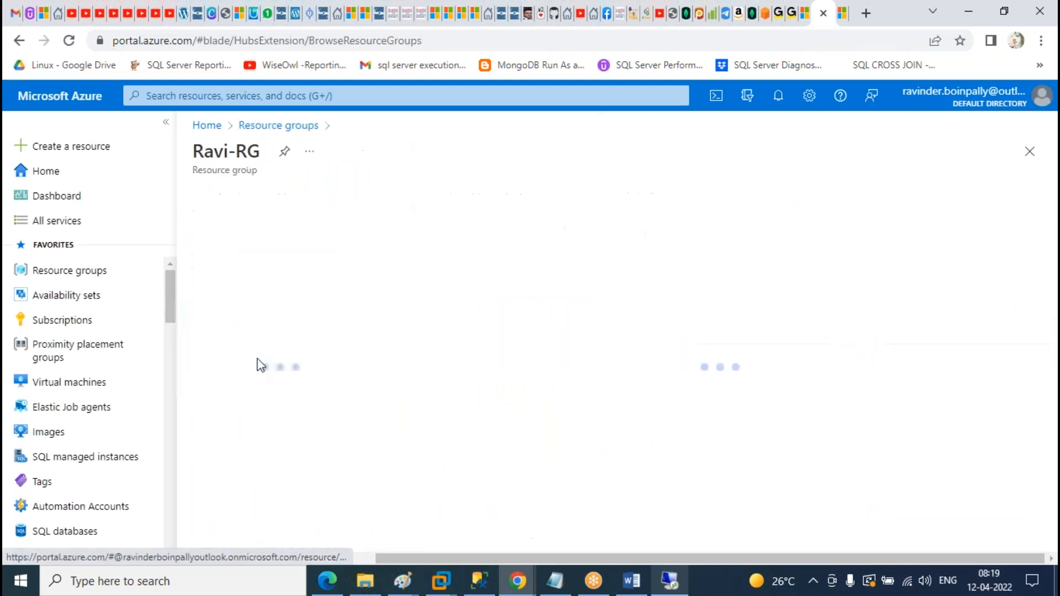
click(635, 197)
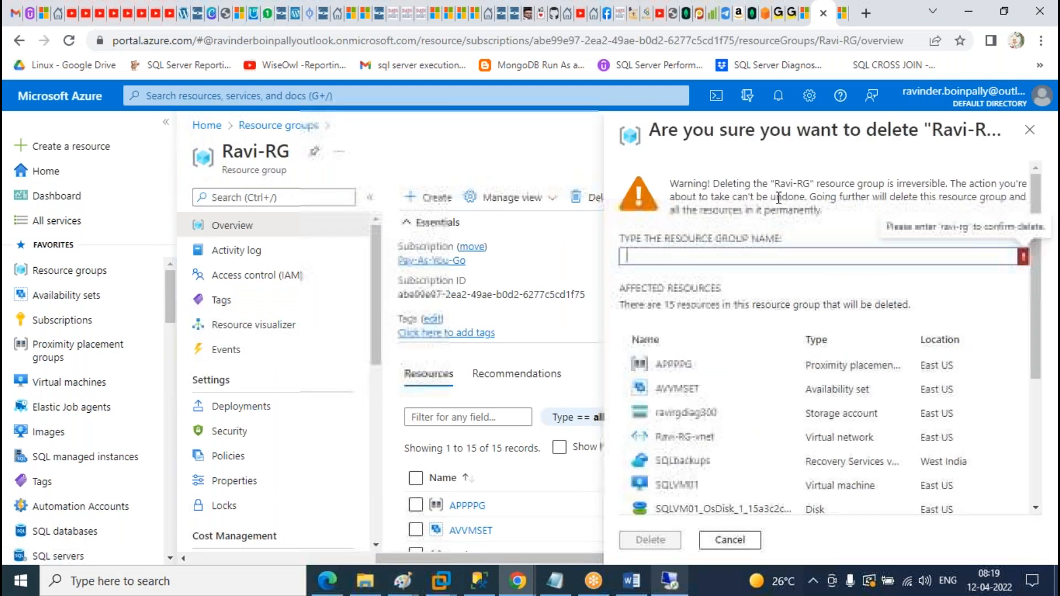
drag(810, 184, 777, 187)
key(ctrl+c)
click(724, 256)
key(ctrl+v)
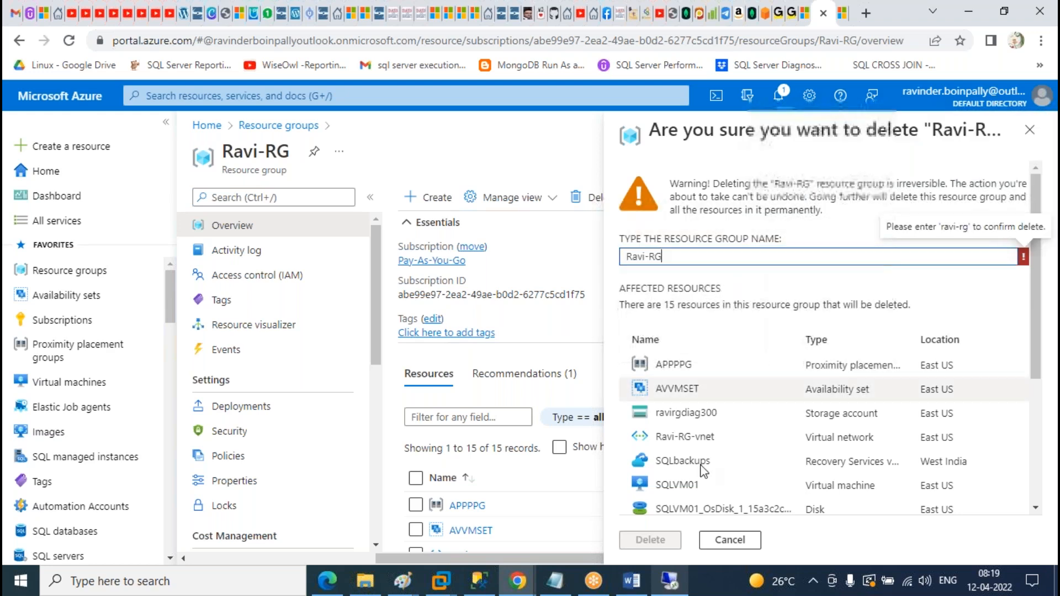
click(650, 539)
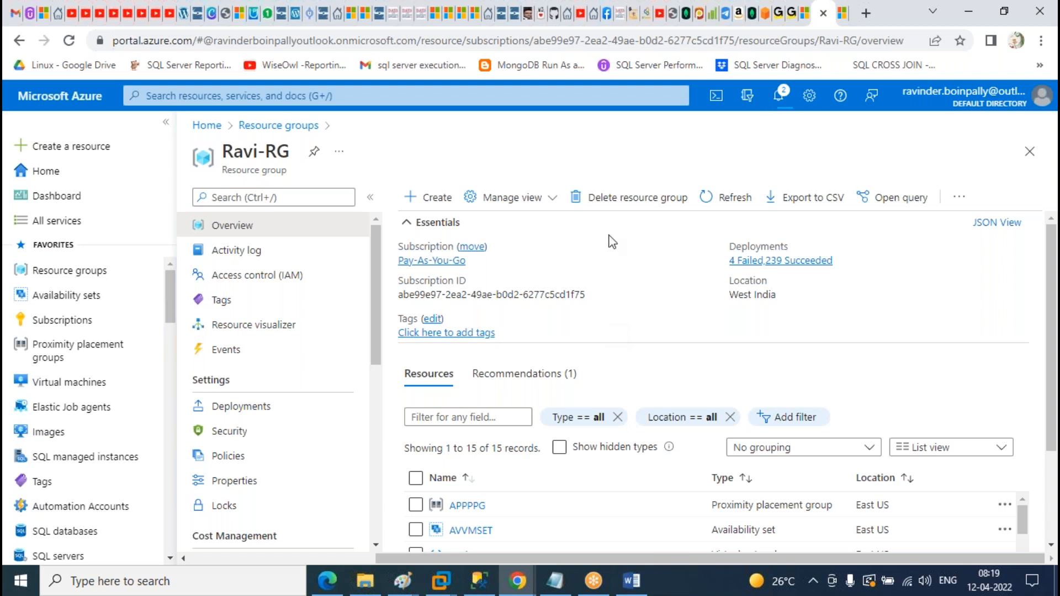
- Refresh the Ravi-RG overview and look through its resources to check the deletion progress
click(740, 205)
scroll(669, 343, down, 2)
scroll(592, 414, down, 3)
scroll(585, 414, up, 4)
scroll(665, 255, up, 1)
scroll(665, 255, up, 2)
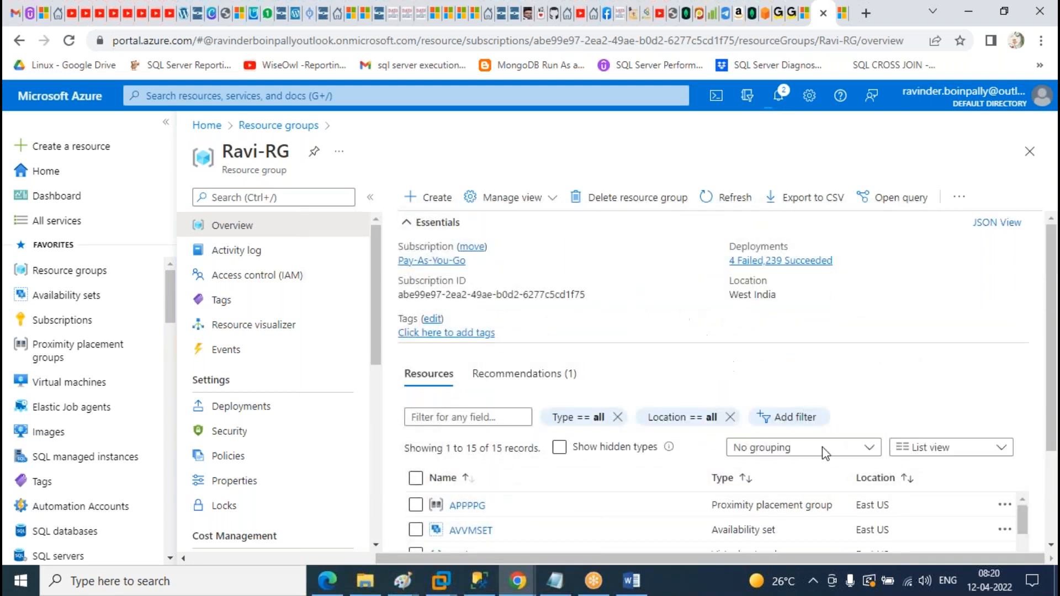